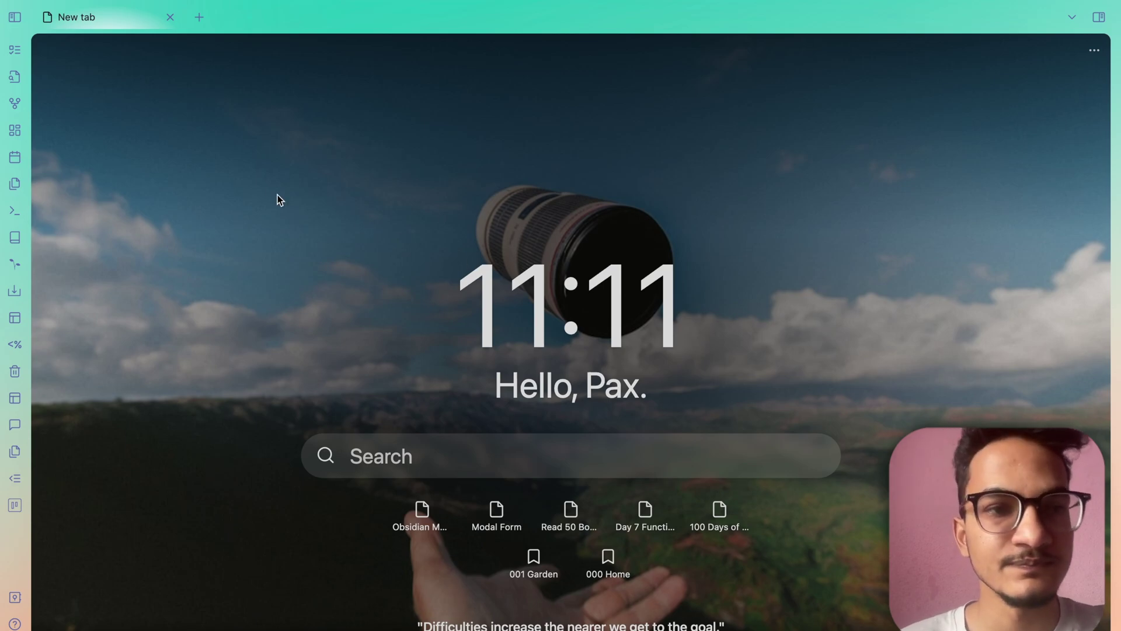
Create a new Untitled note and select its title
key(ctrl+n)
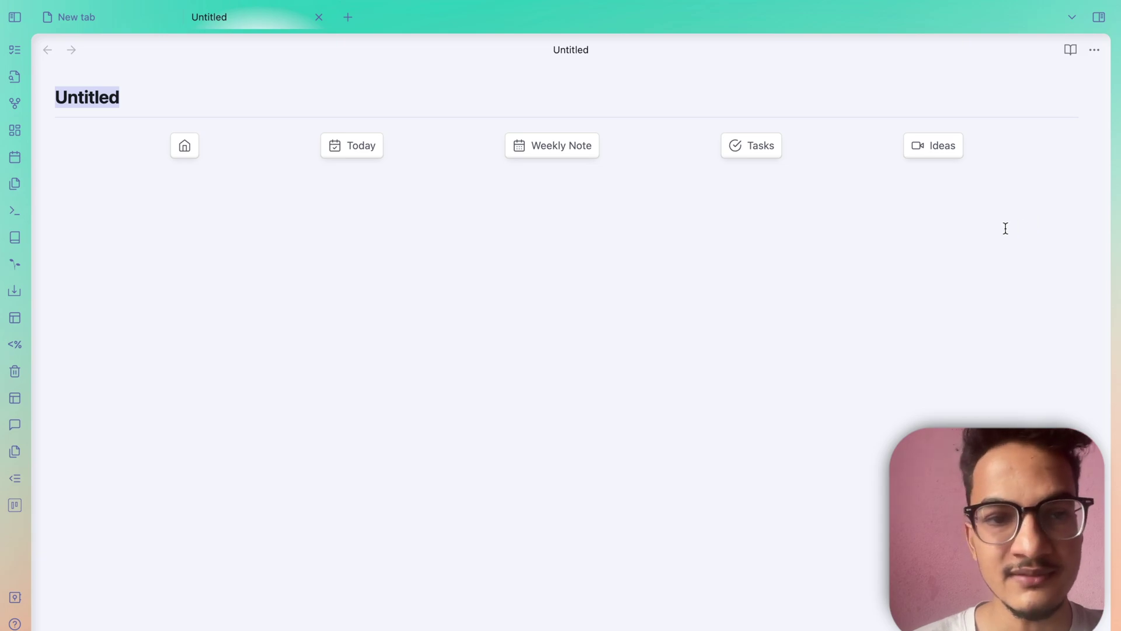
click(367, 241)
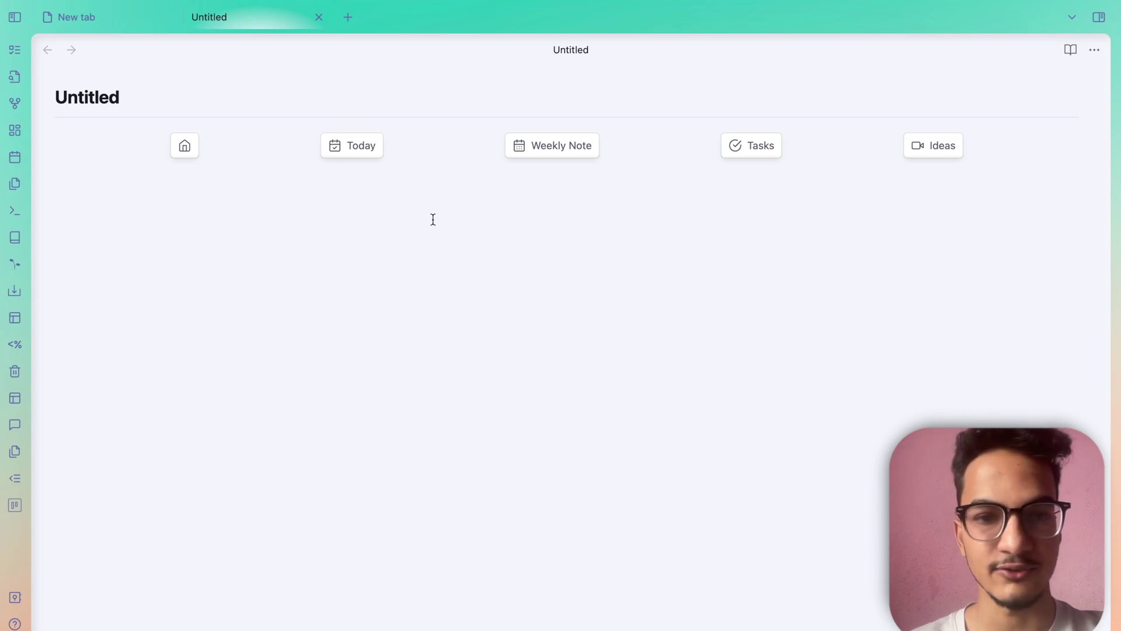
double_click(170, 93)
Open today's Daily Note form and enter 4 Focusmate sessions
click(296, 237)
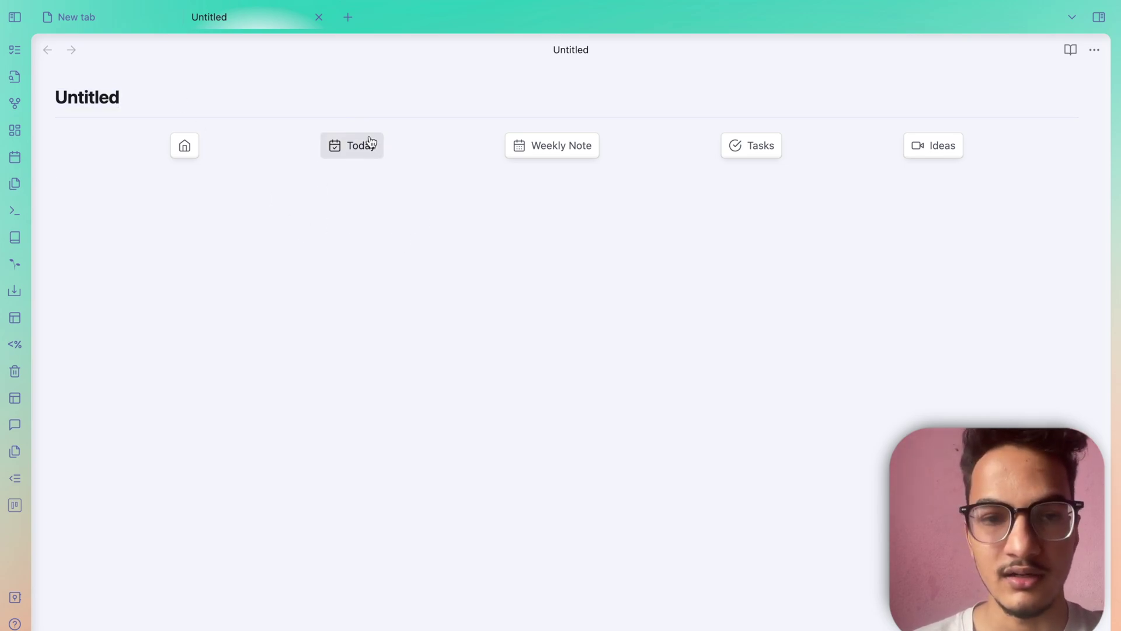
click(361, 153)
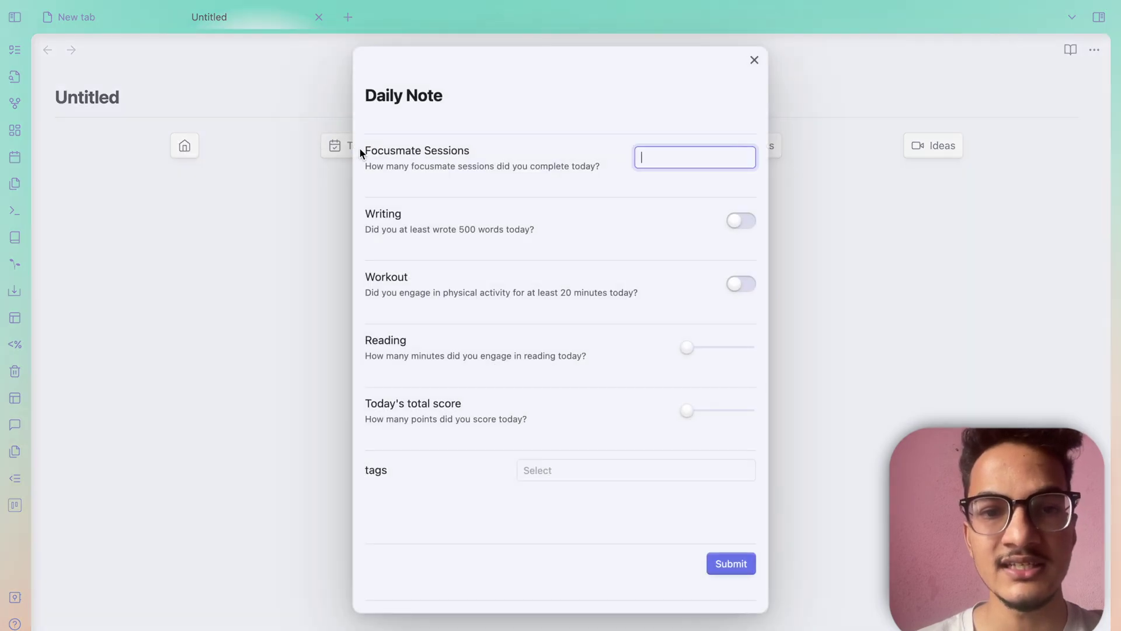
click(491, 170)
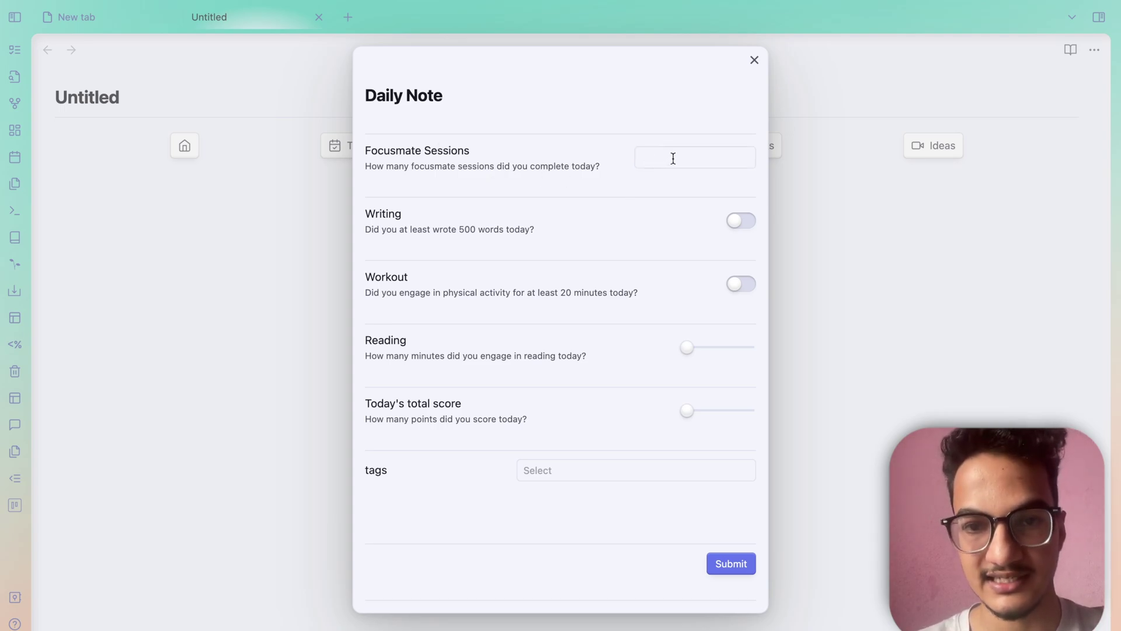
click(650, 162)
text(4)
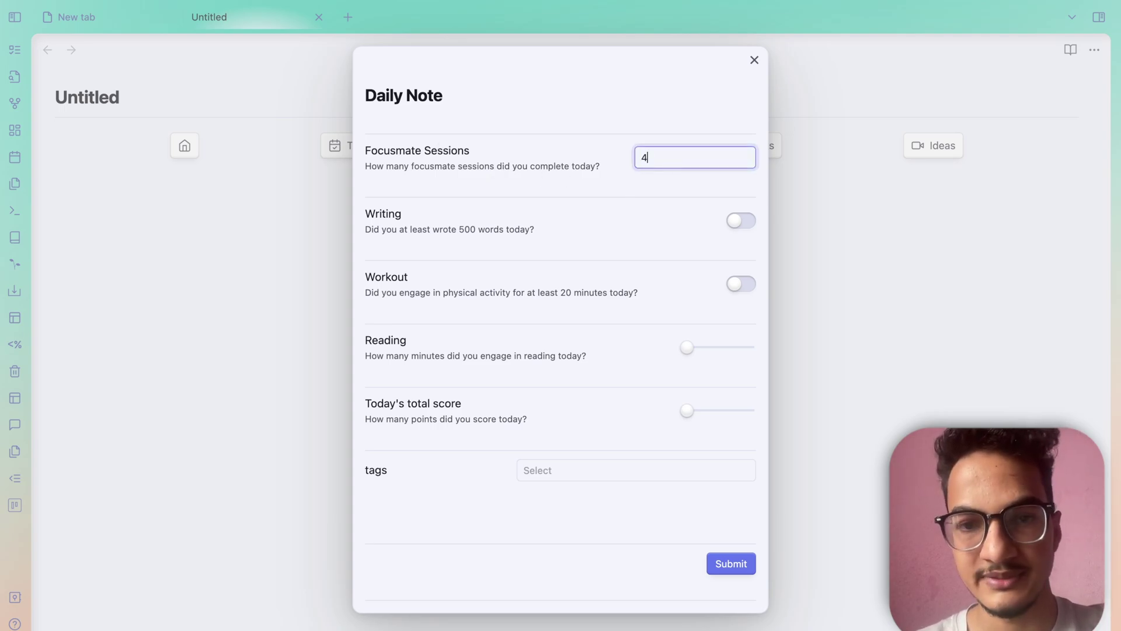
Mark Writing and Workout done, set the sliders, add the dailies tag, and submit
click(737, 225)
click(740, 285)
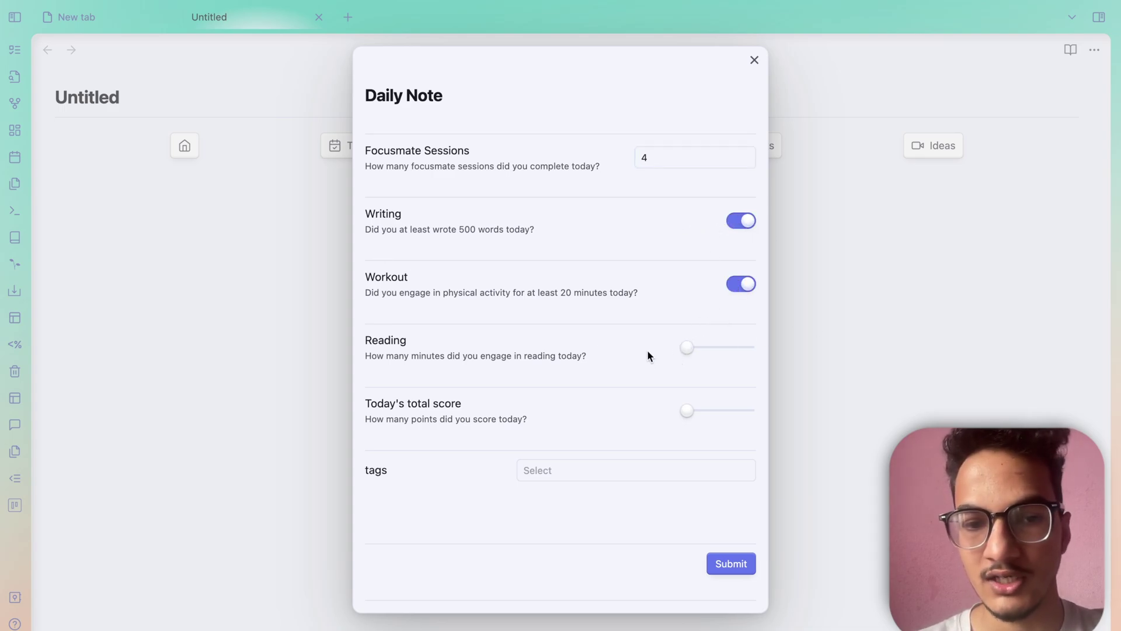
mouse_move(683, 345)
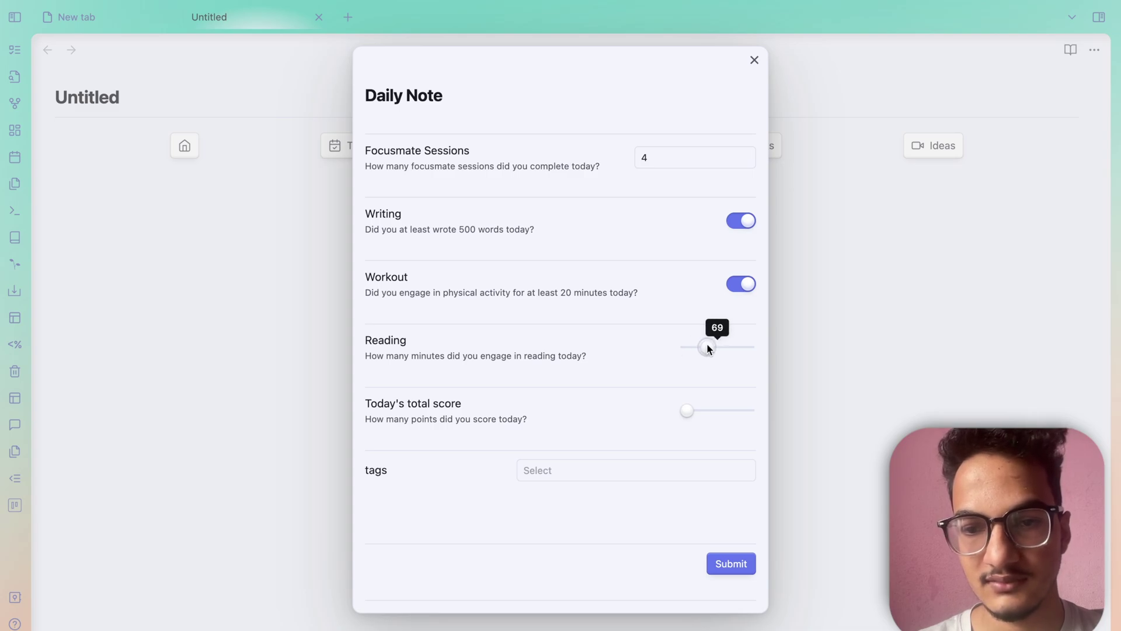
mouse_move(688, 412)
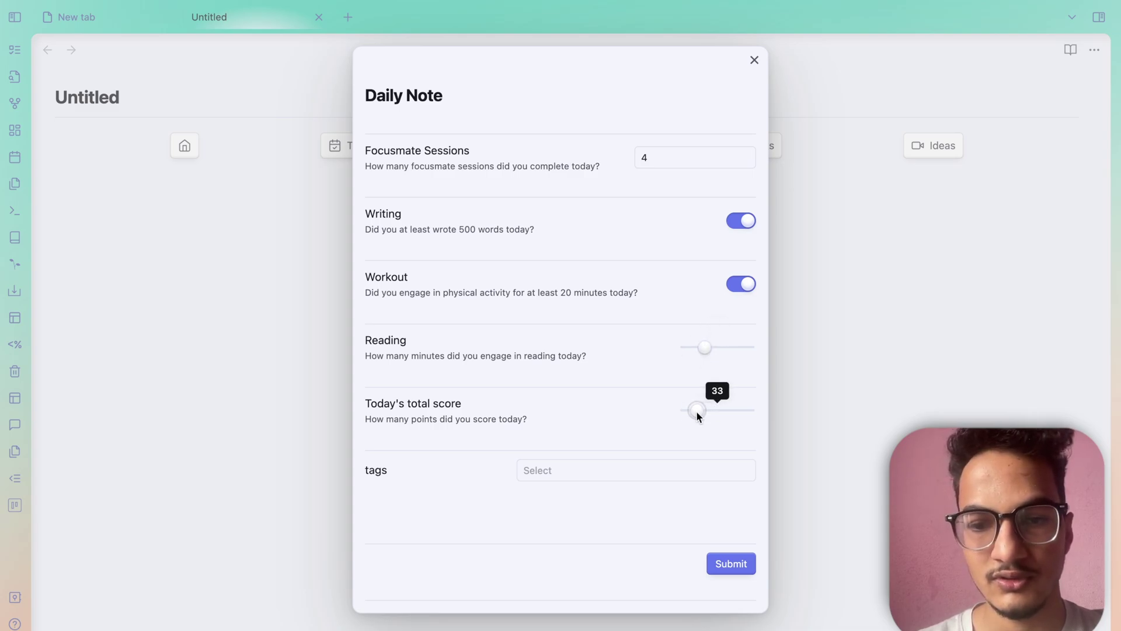
click(629, 465)
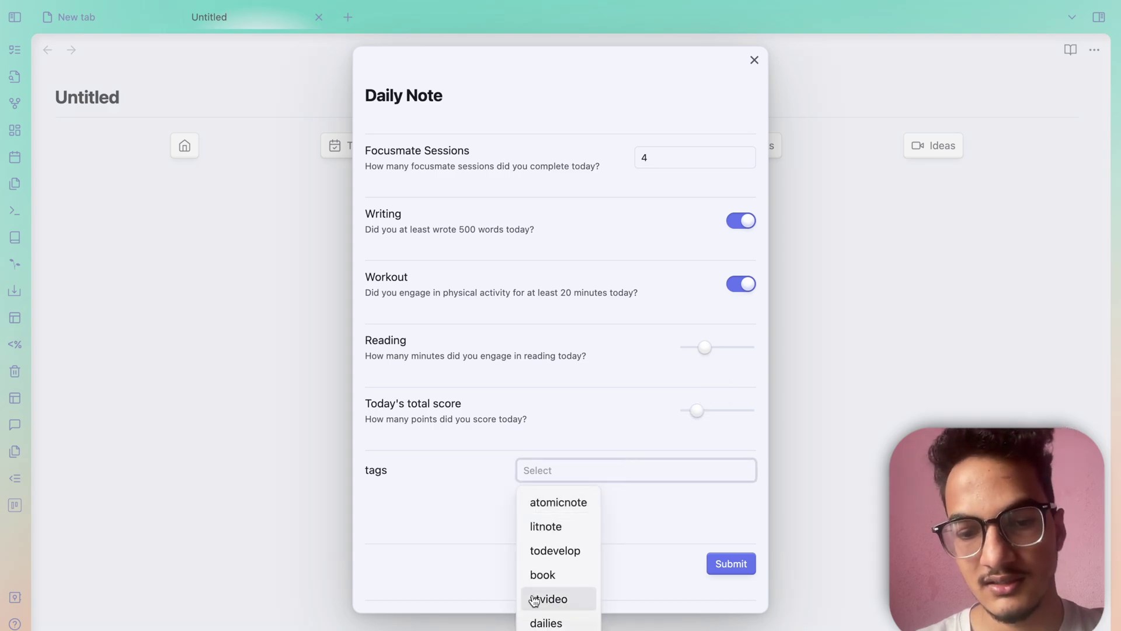
click(535, 620)
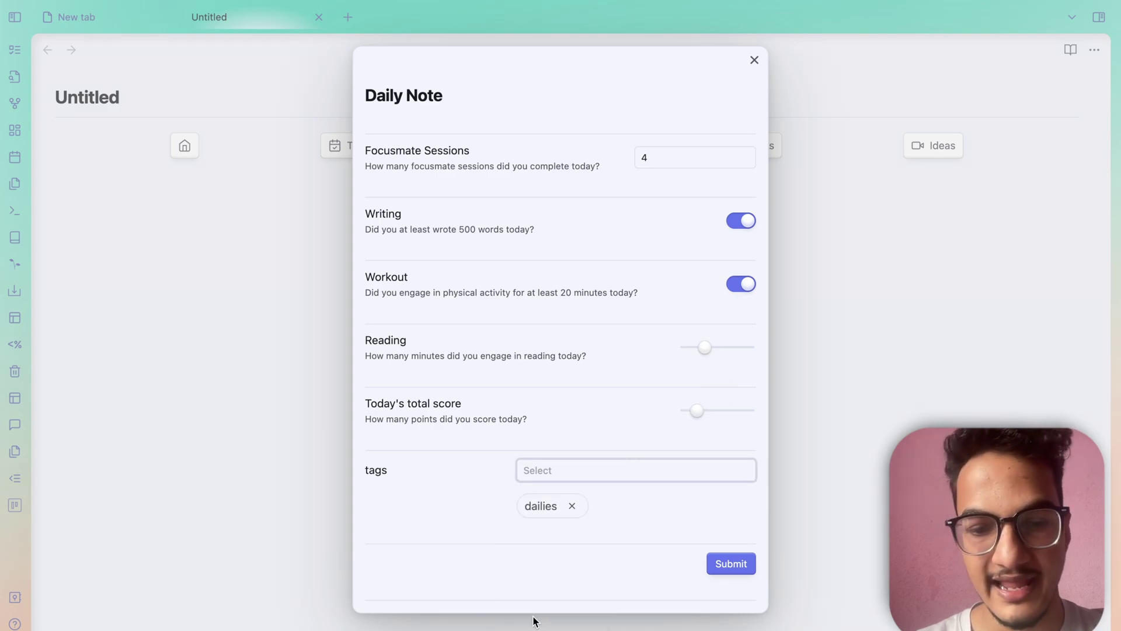
click(731, 563)
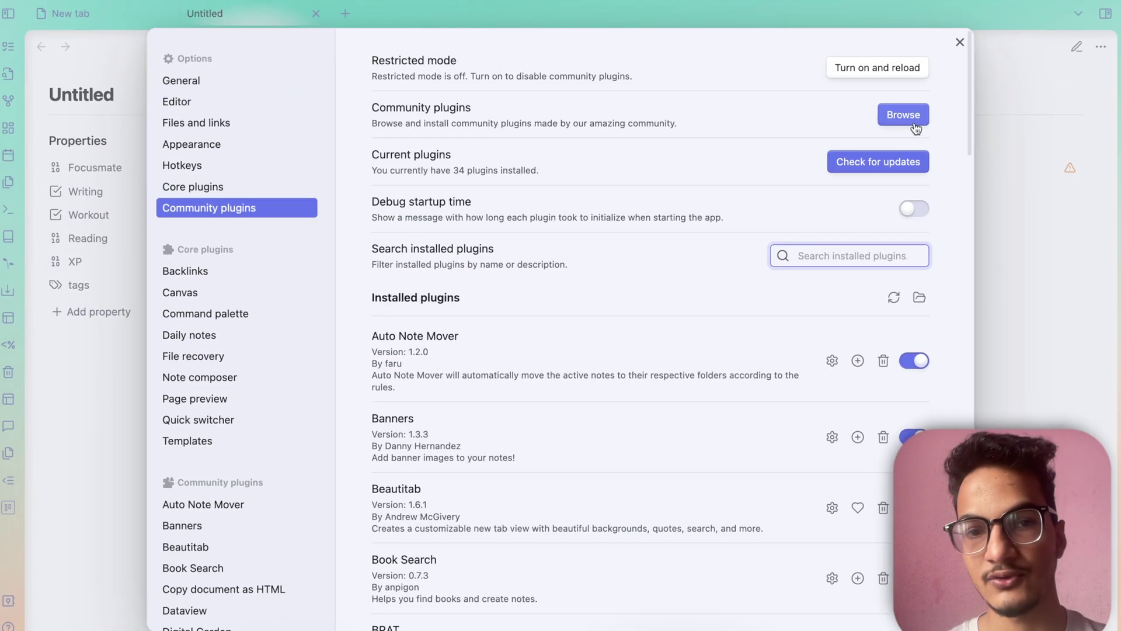
Search the community plugins for 'modal forms' and open its details
click(903, 114)
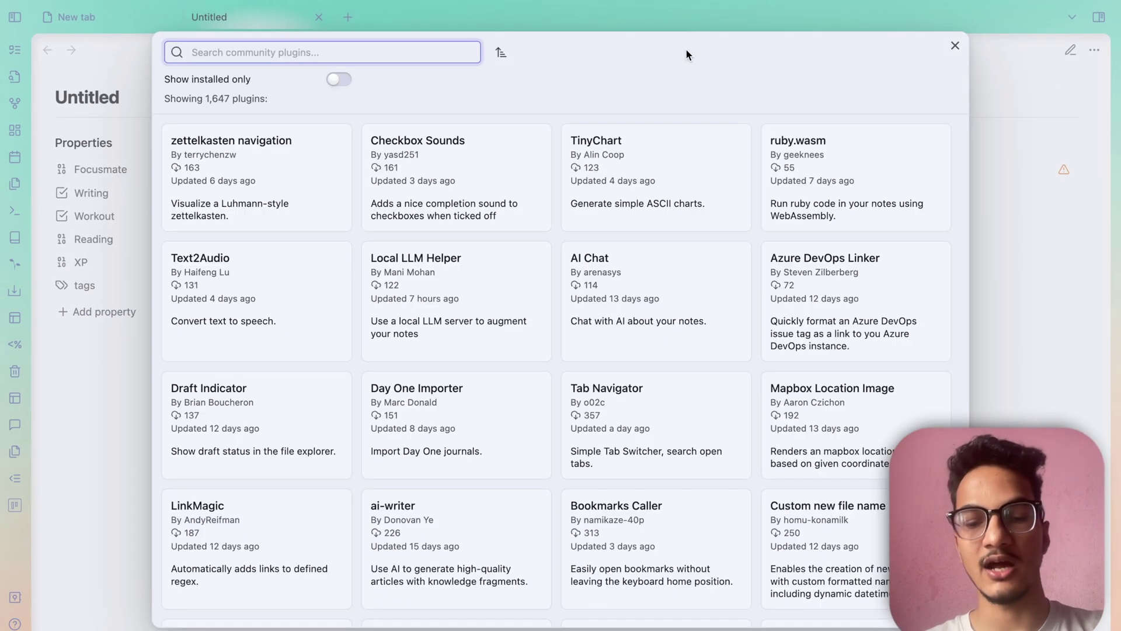
text(modal form)
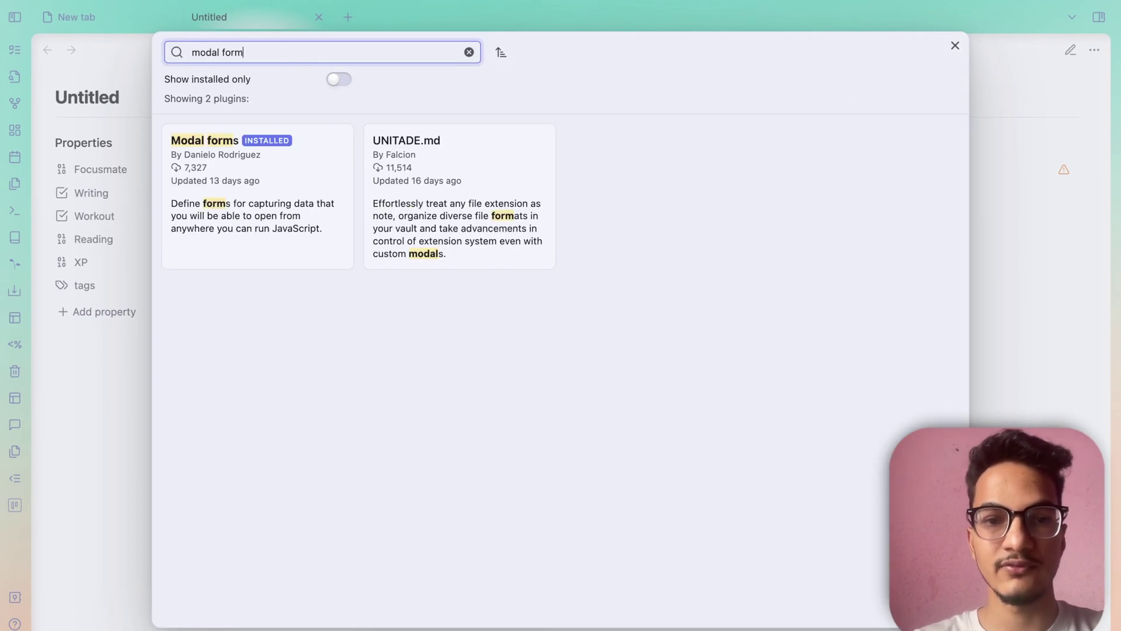
text(s)
click(332, 188)
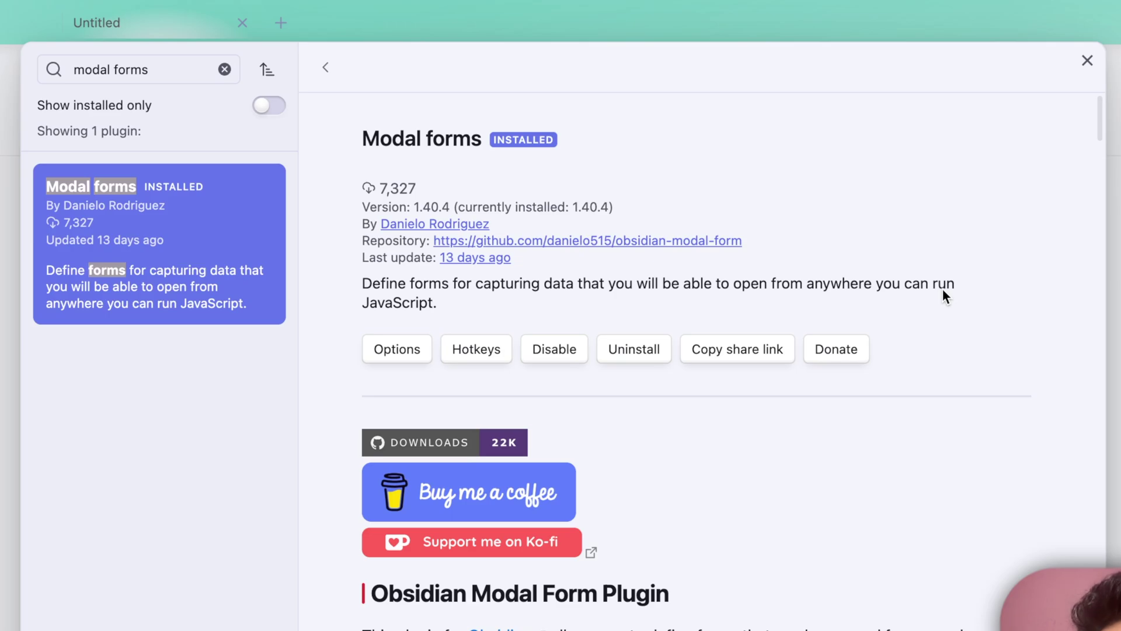
Uninstall, reinstall and enable Modal forms, then open its options
click(634, 349)
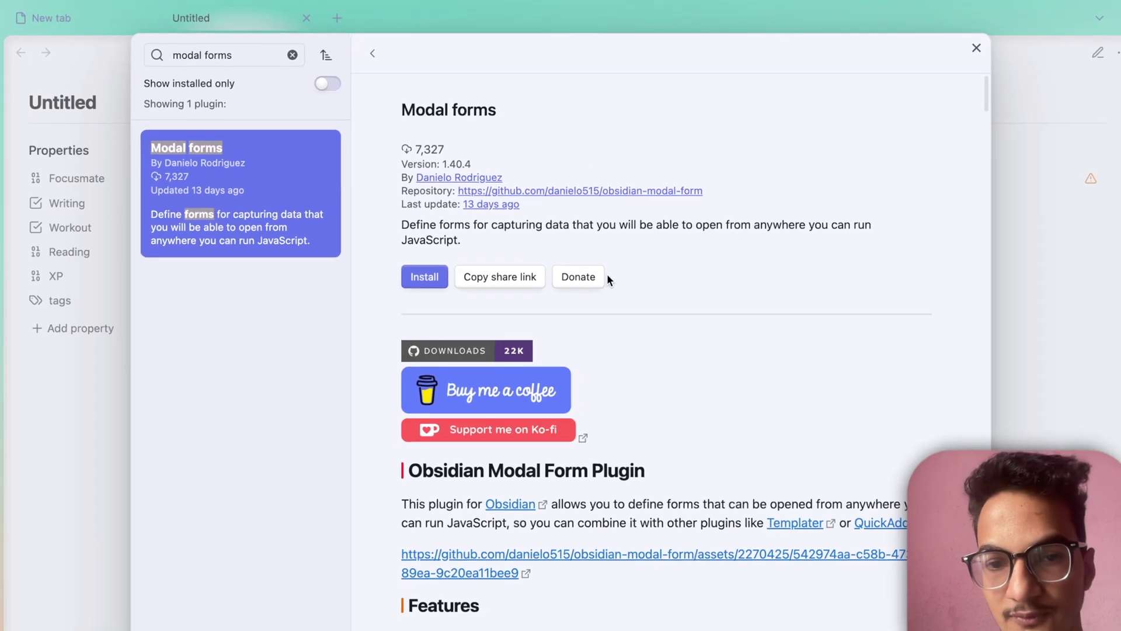
click(433, 270)
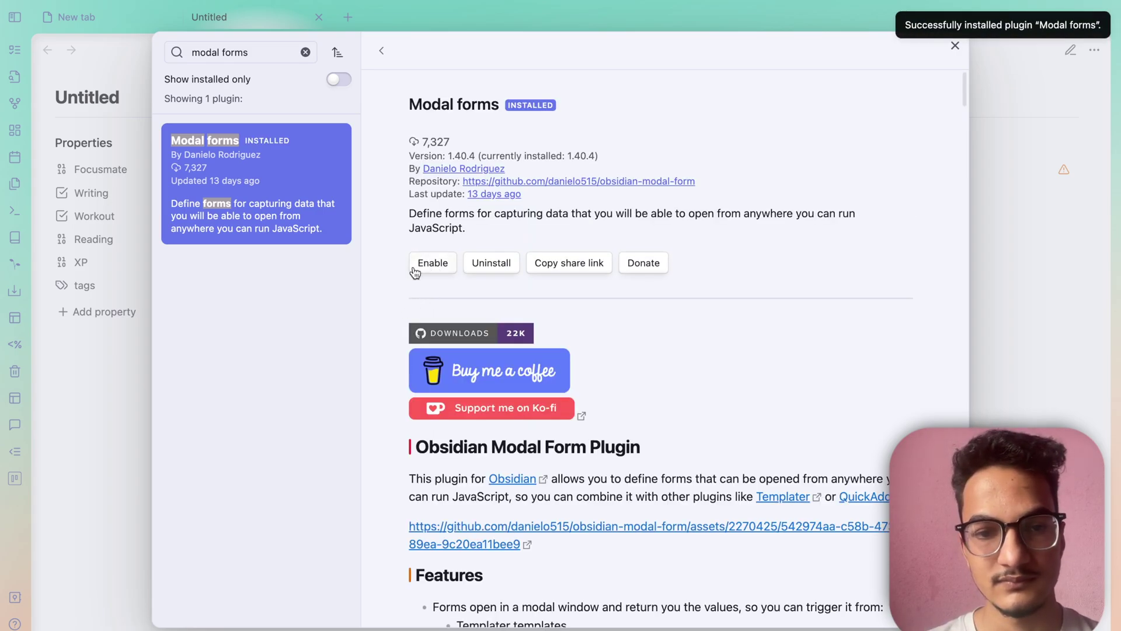
click(438, 266)
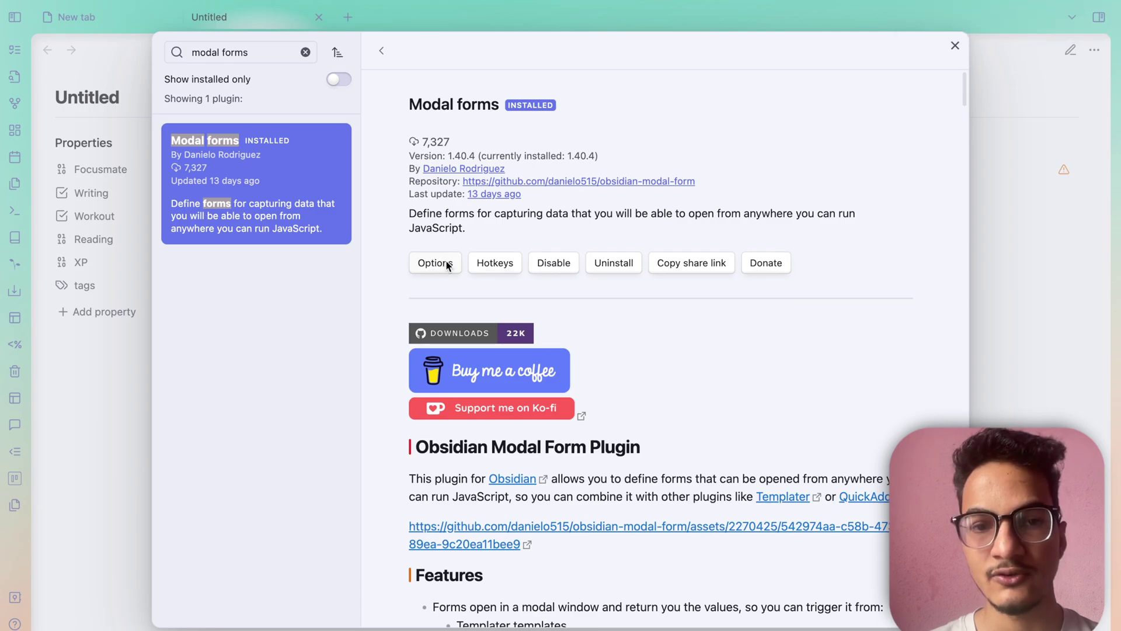
click(448, 266)
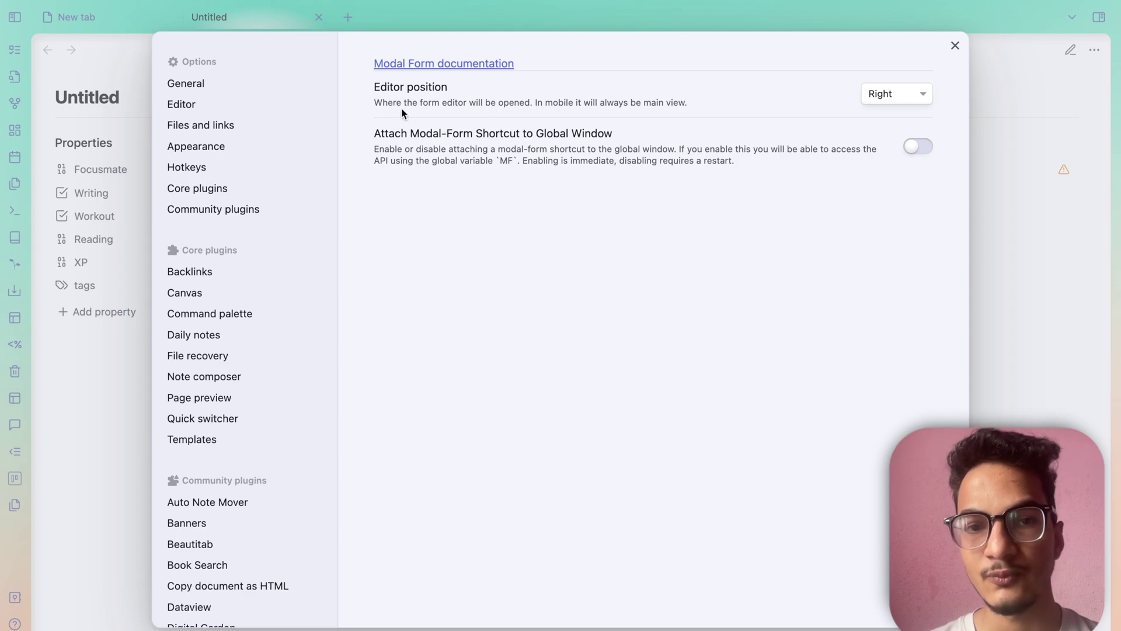
Change the Modal forms Editor position from Right to Main View and close settings
click(892, 98)
click(674, 111)
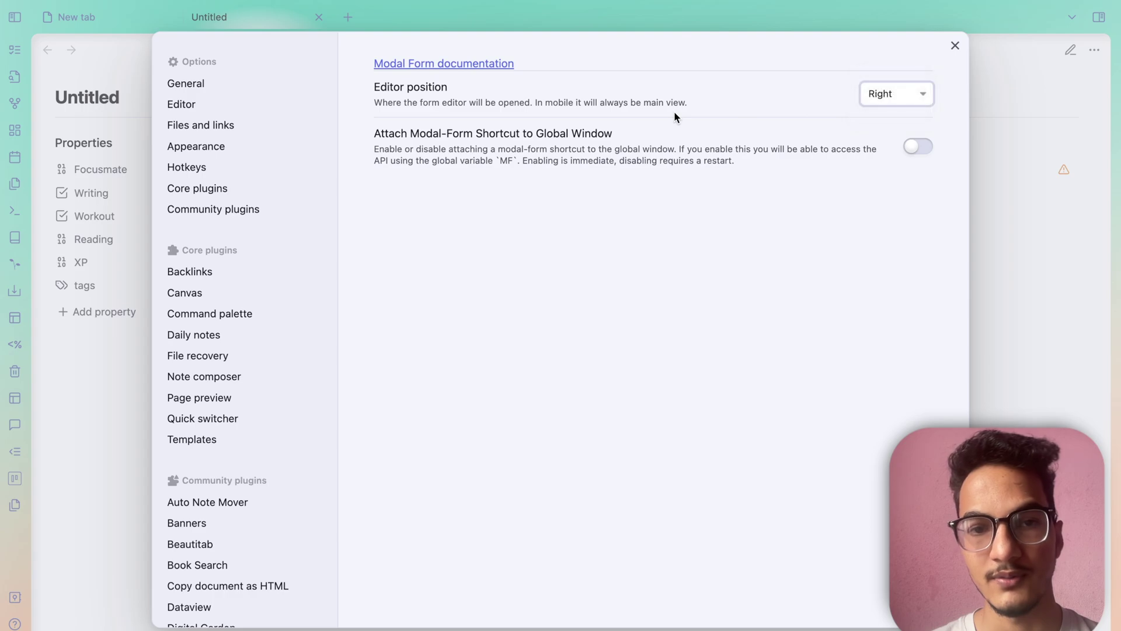
click(912, 101)
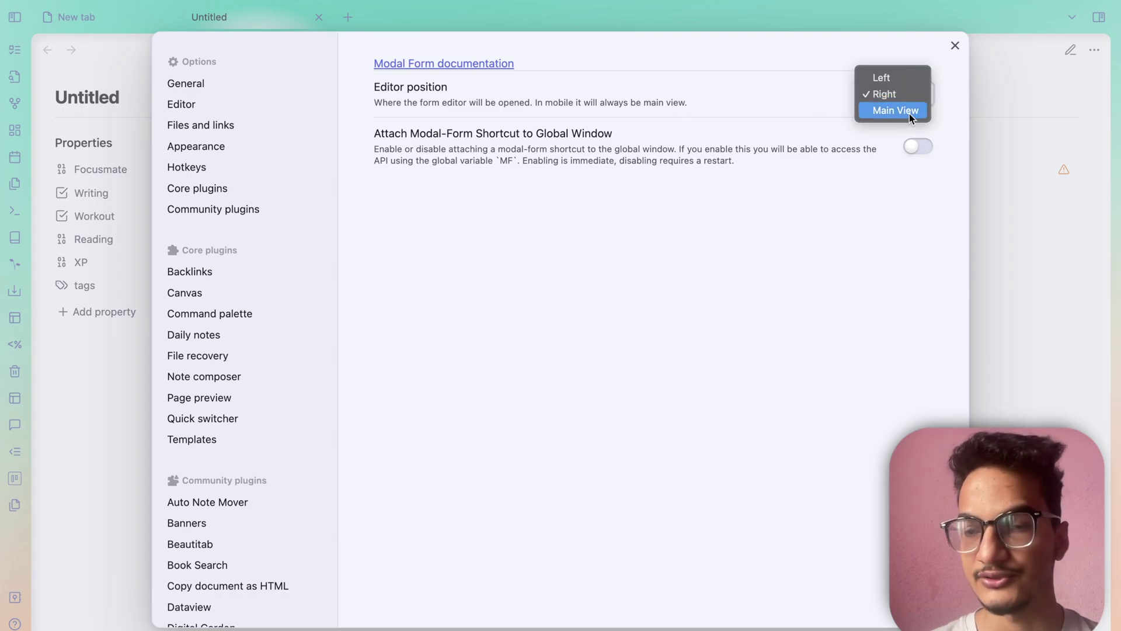
click(909, 113)
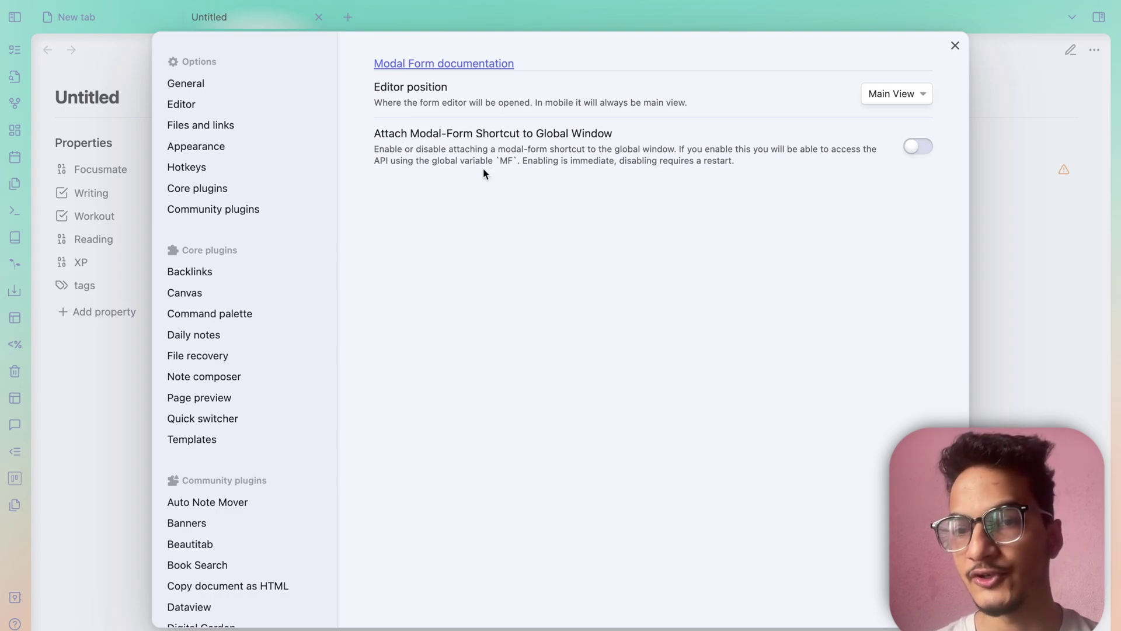
click(1032, 337)
Switch to editing view and start a new form from the Modal forms manager
key(super+e)
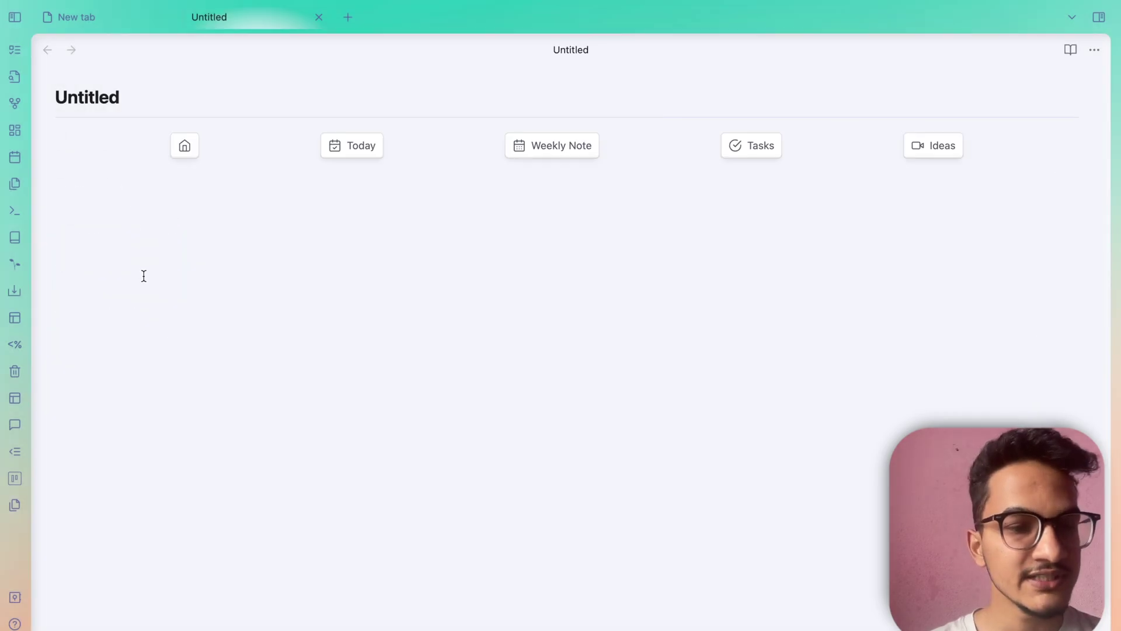
click(16, 513)
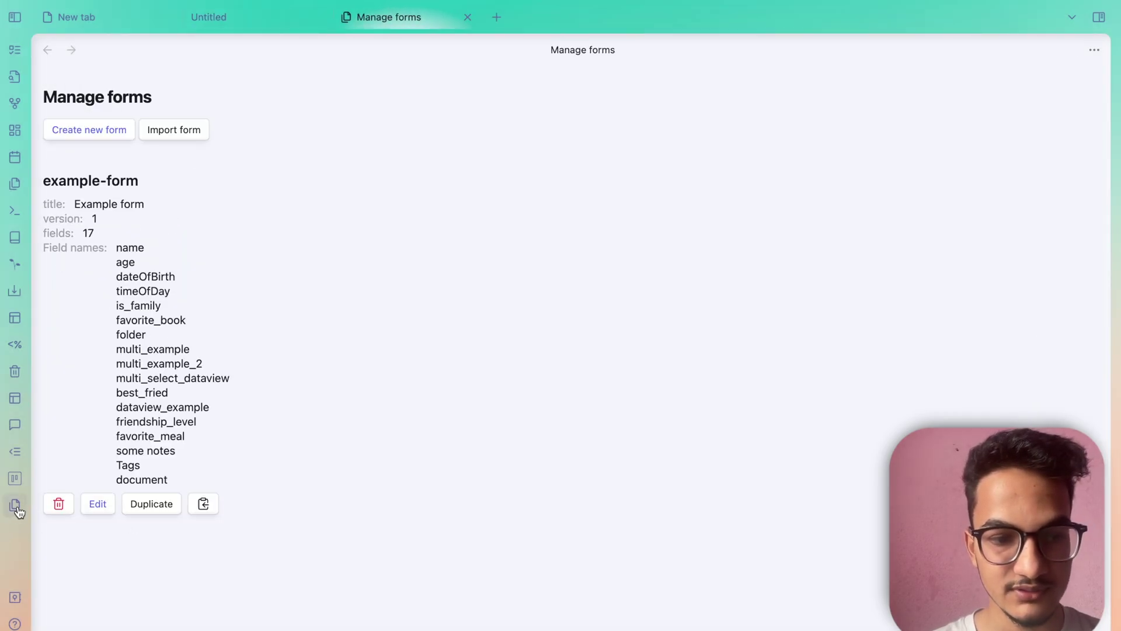
click(9, 17)
click(8, 16)
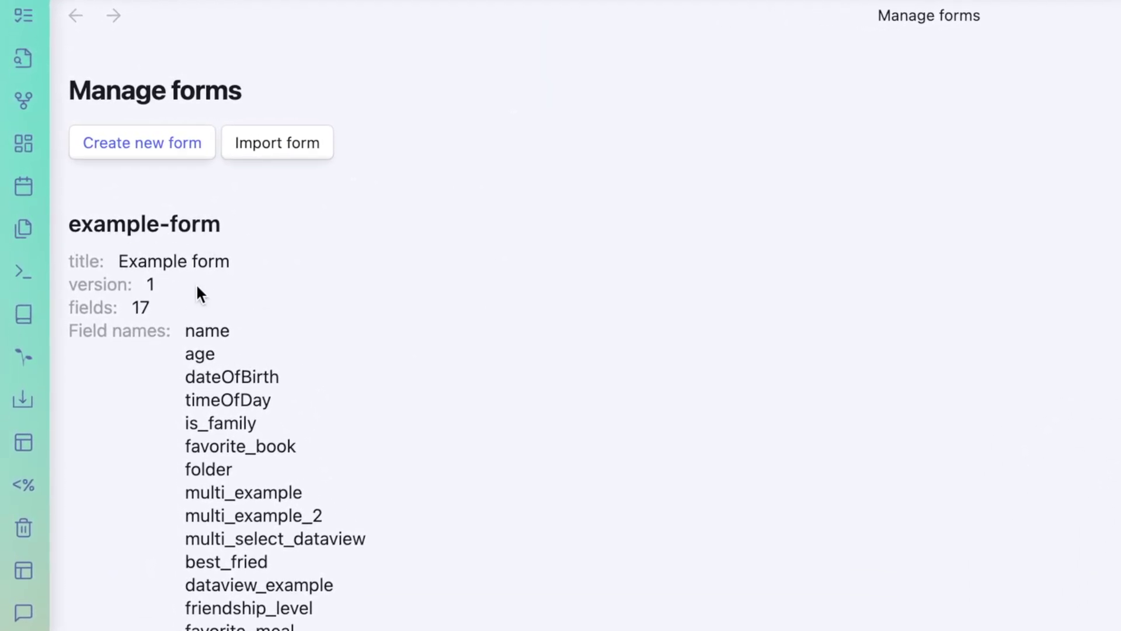
click(180, 151)
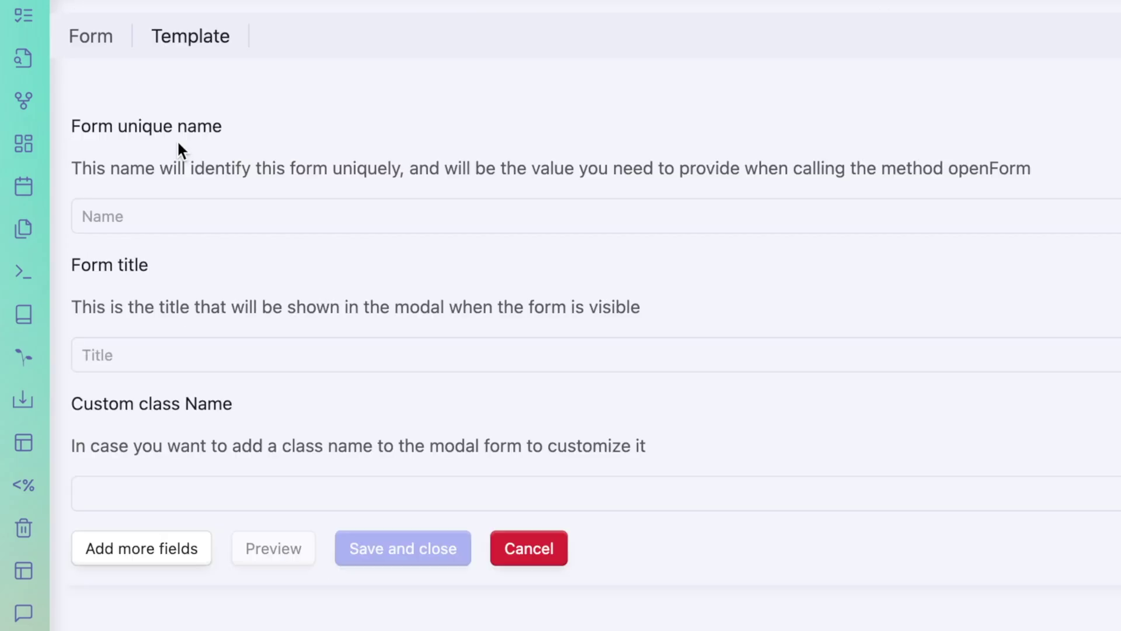
Name the form 'daily-note' and title it 'Today's Daily Note'
click(243, 223)
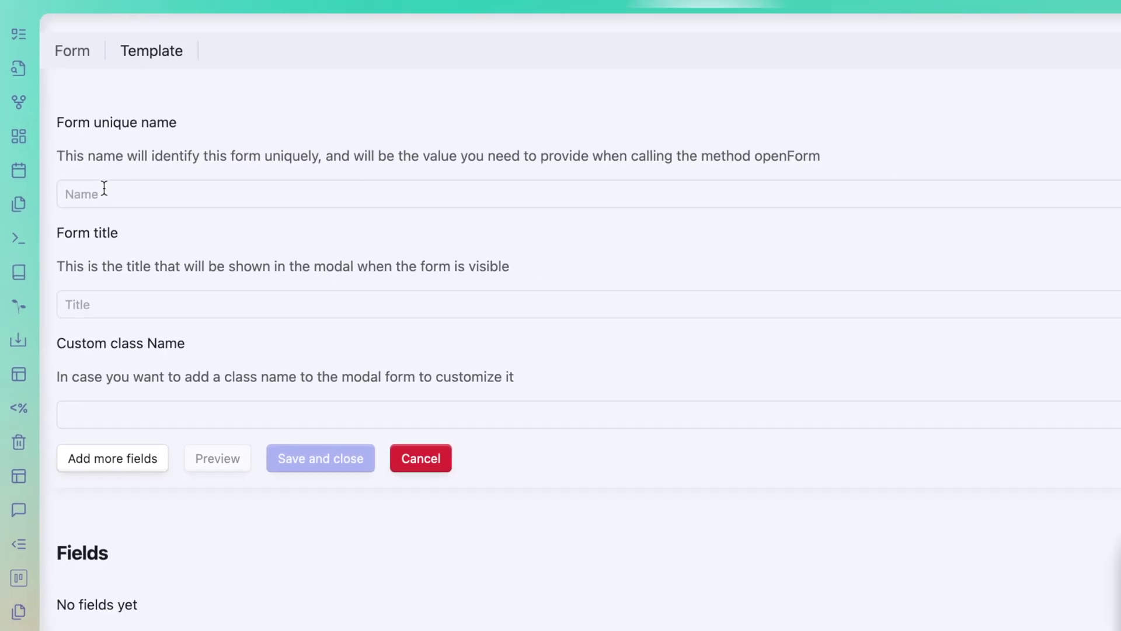
click(104, 188)
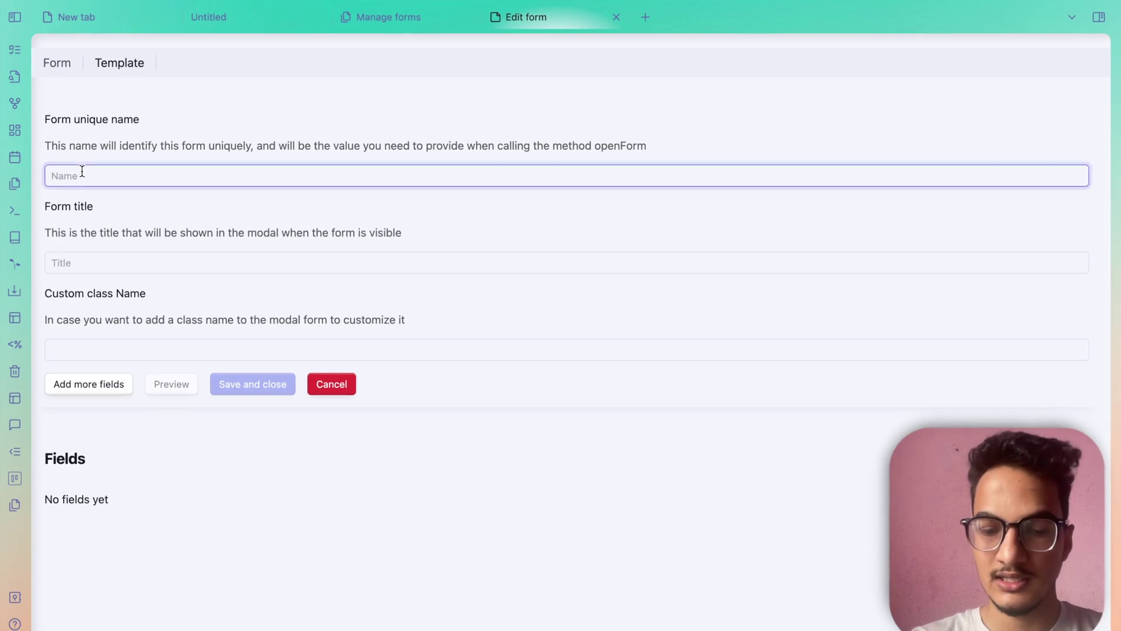
text(dai)
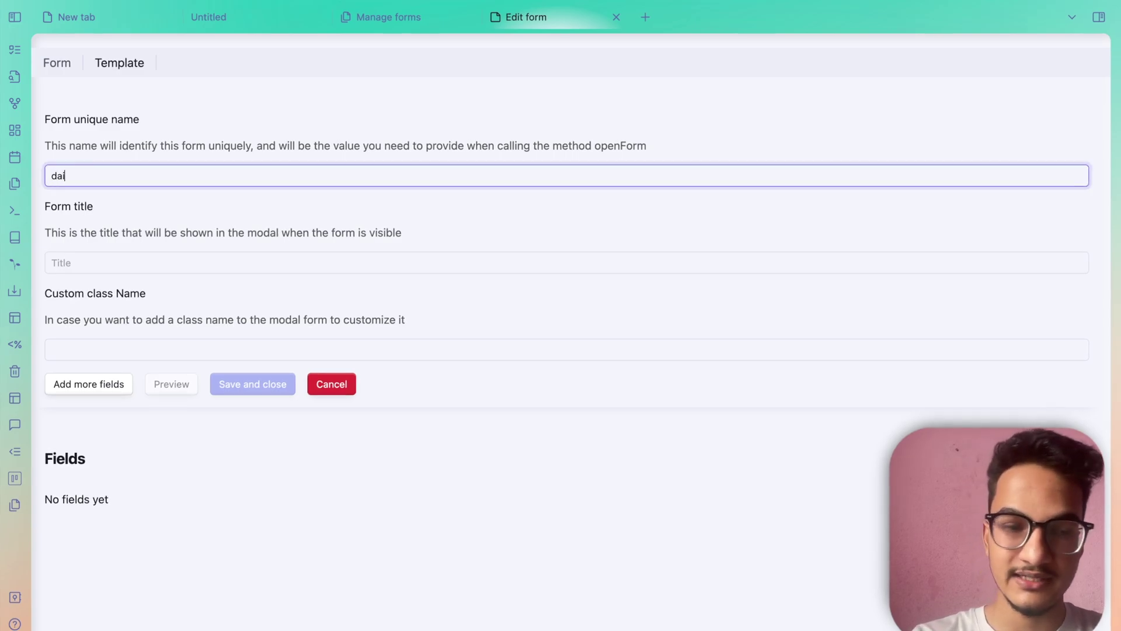
text(ly-note)
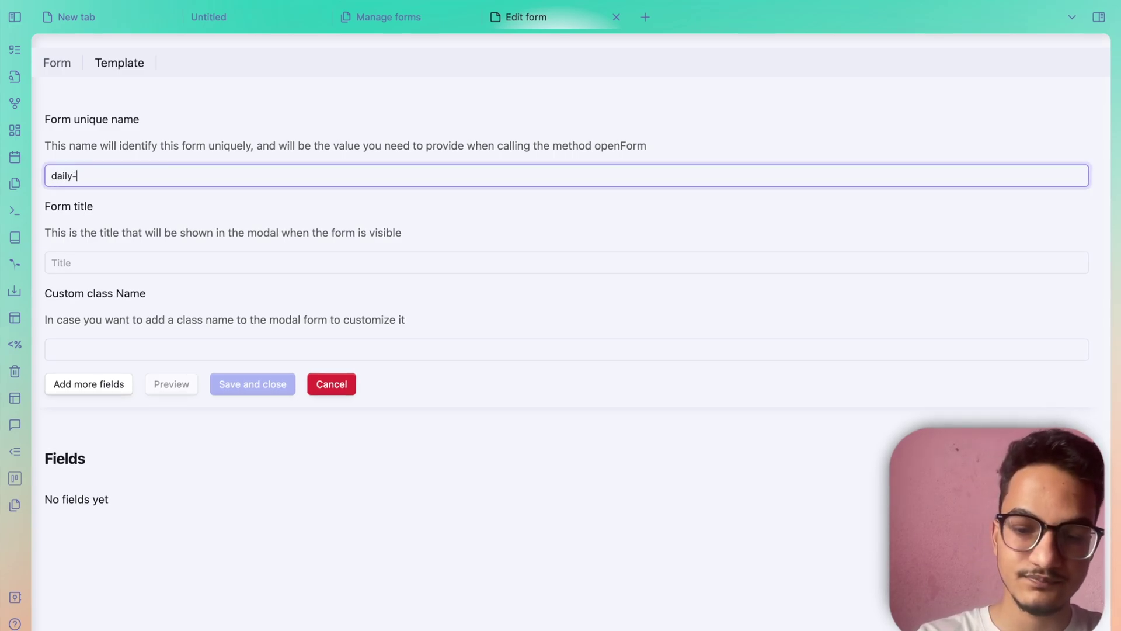
click(117, 256)
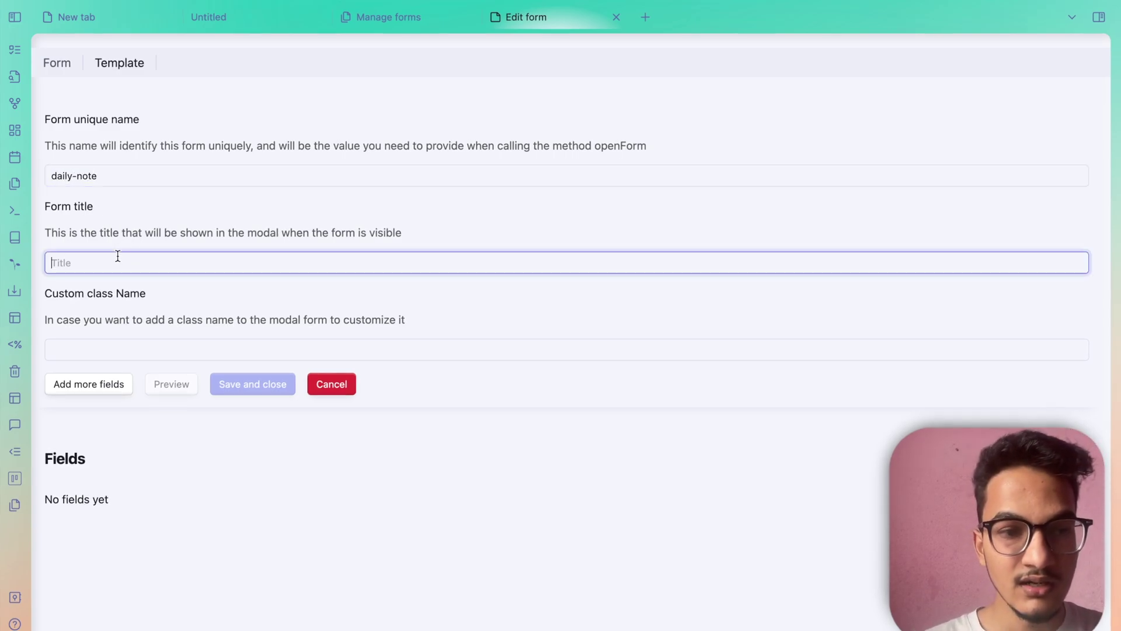
click(119, 219)
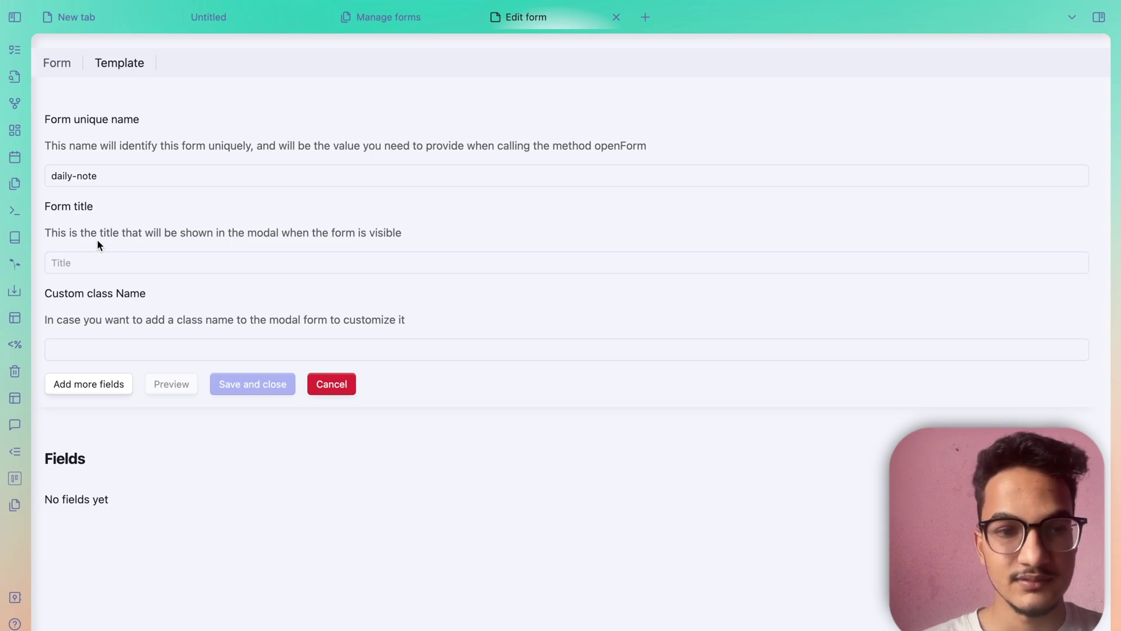
click(87, 264)
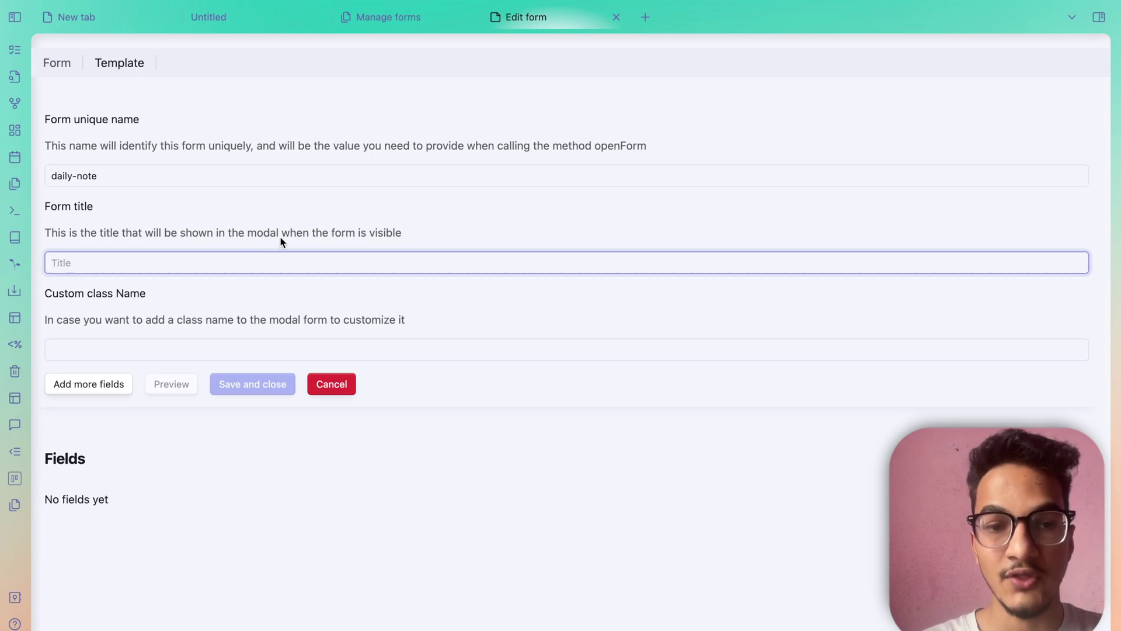
text(To)
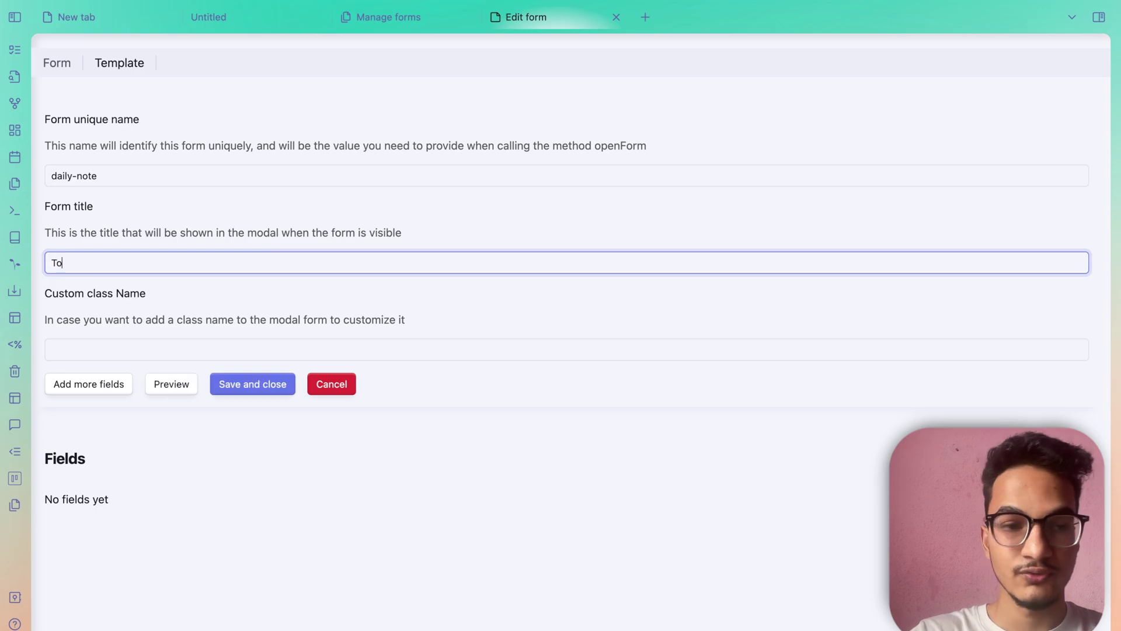
text(day's Daily Note)
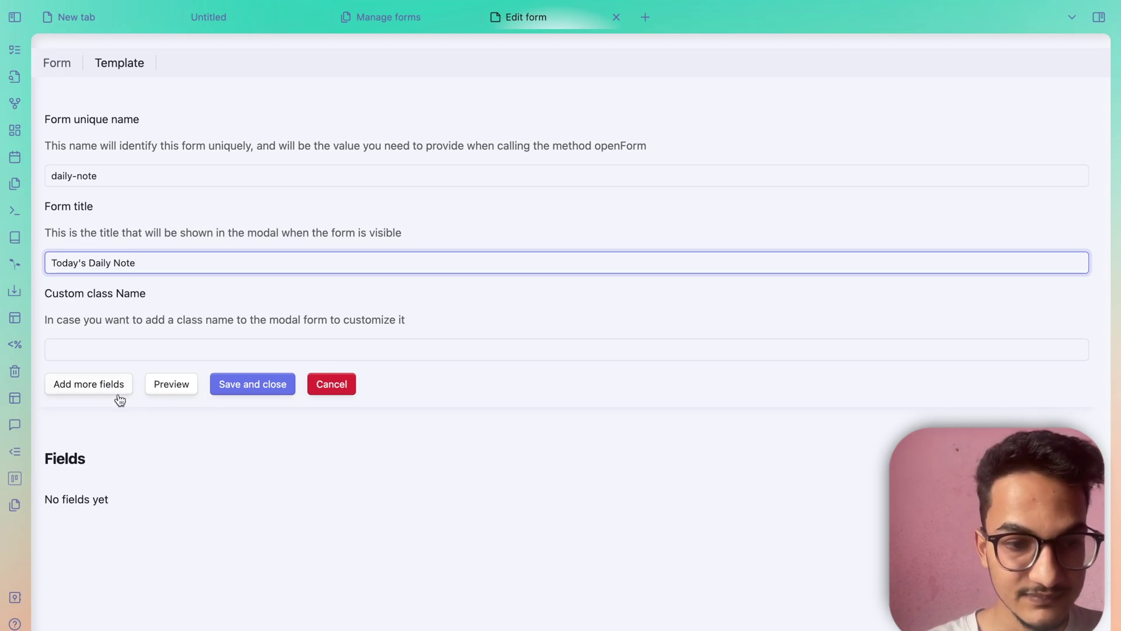
Preview the form, then add four empty fields to it
click(177, 387)
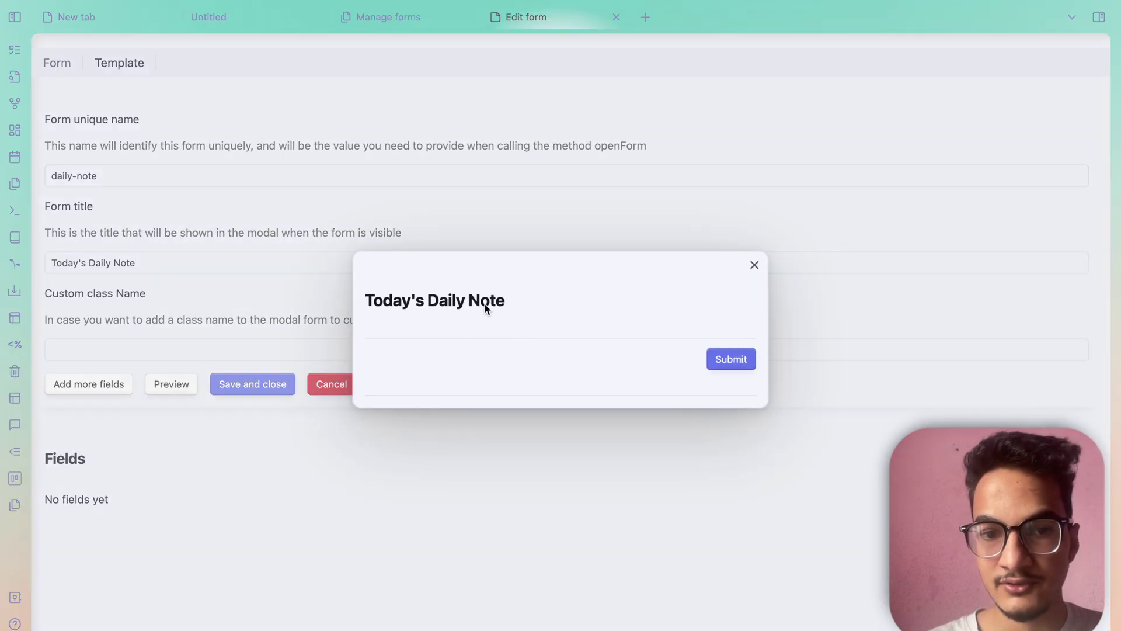
click(756, 268)
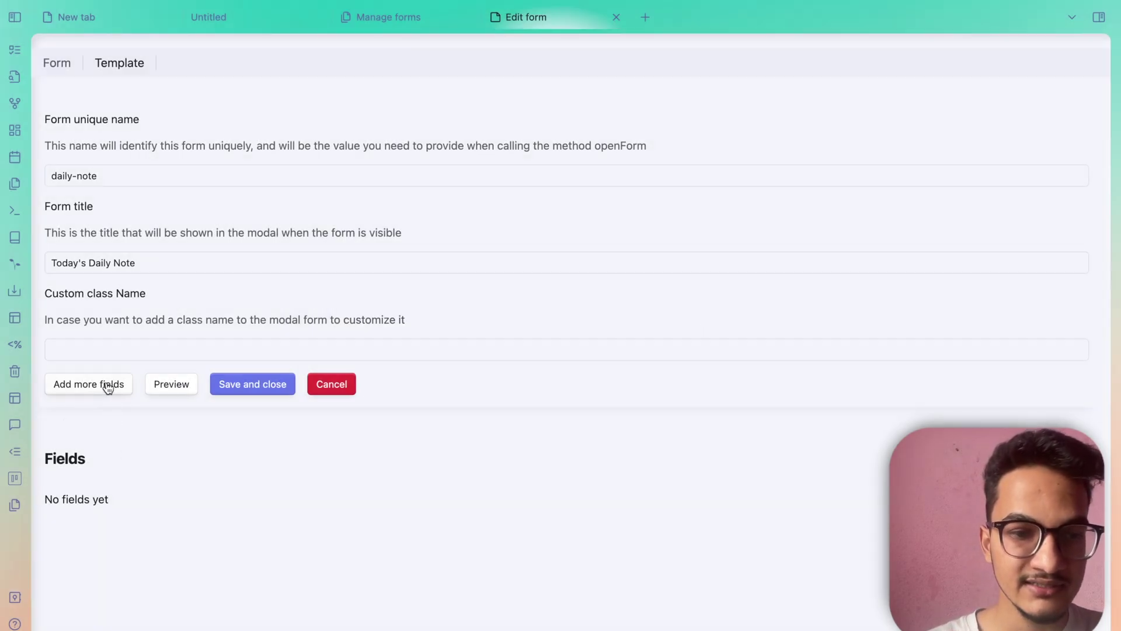
scroll(104, 390, down, 2)
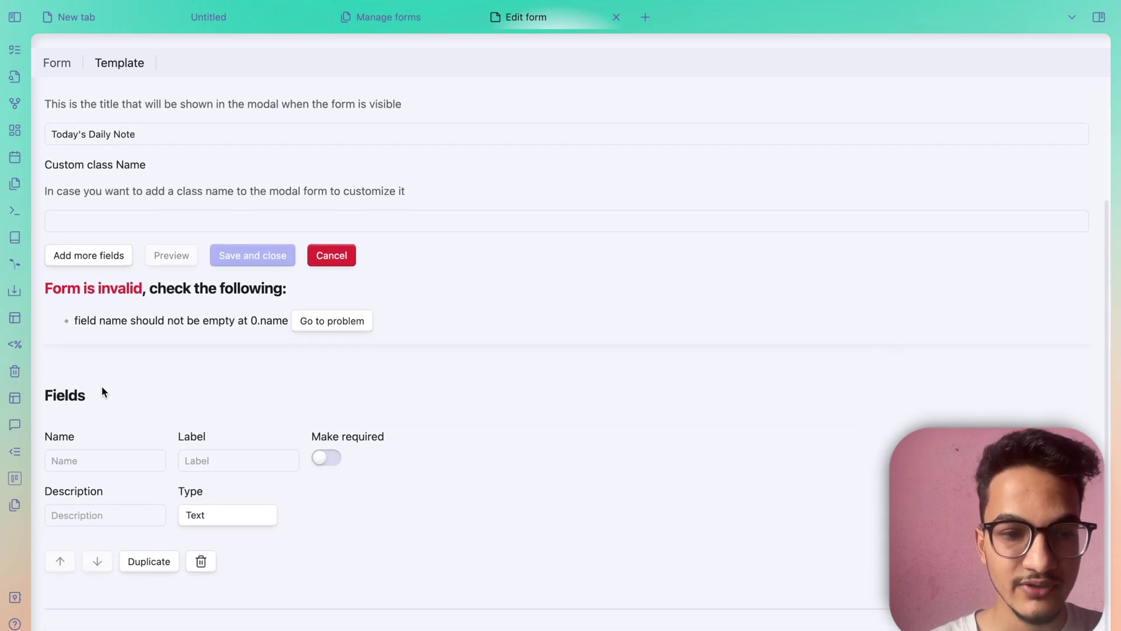
click(99, 257)
scroll(100, 254, down, 4)
scroll(100, 254, up, 6)
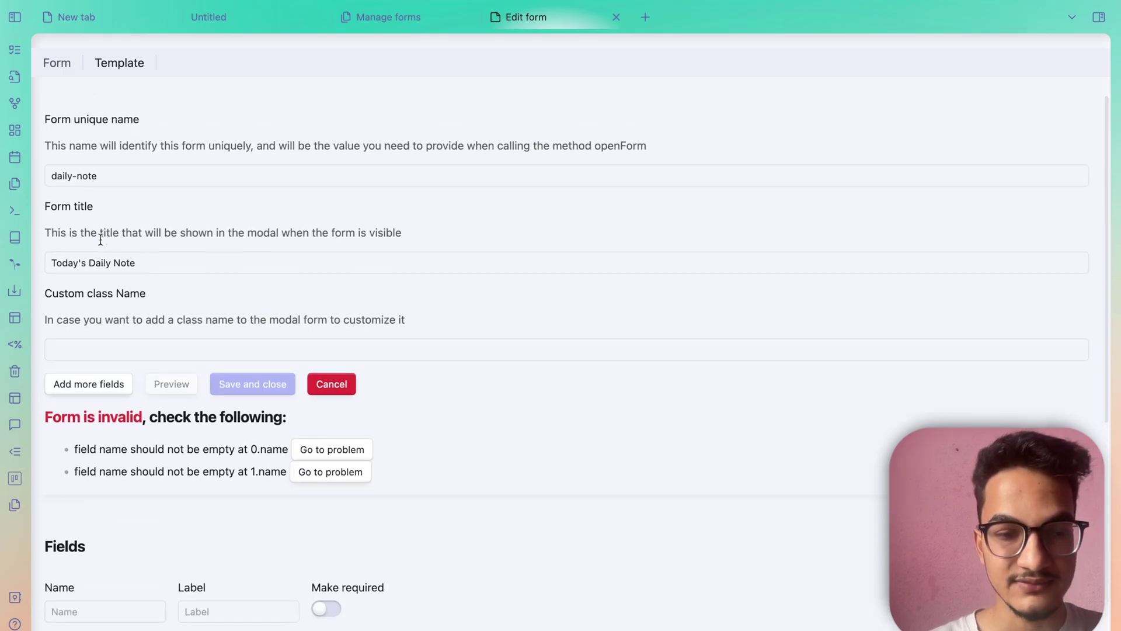
scroll(100, 239, down, 5)
scroll(100, 140, up, 1)
click(99, 153)
scroll(107, 222, down, 5)
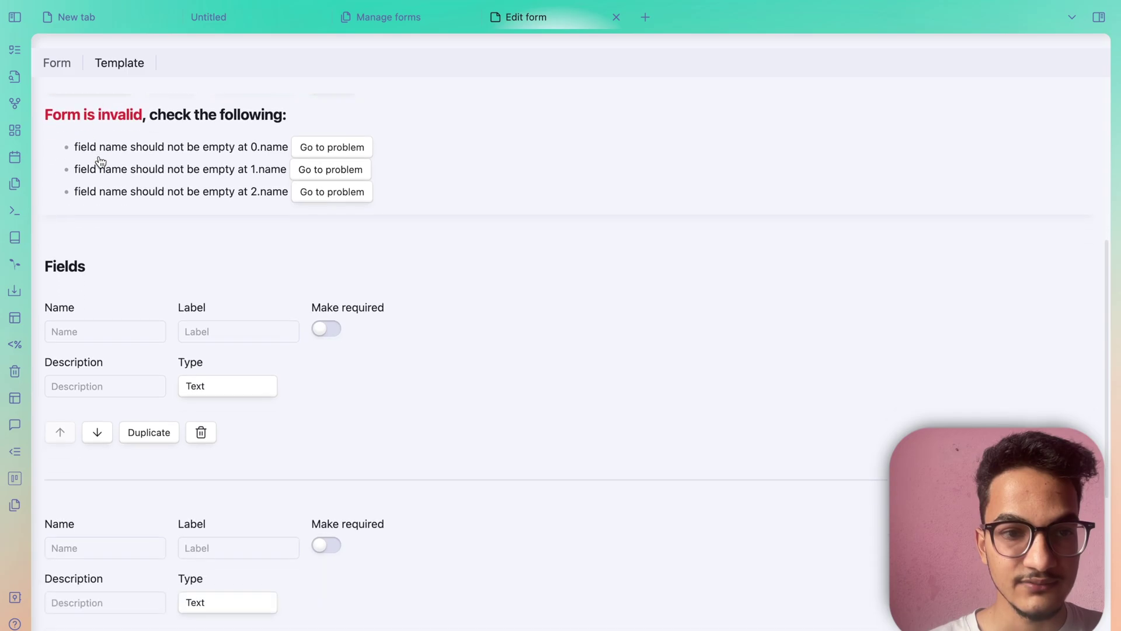
scroll(107, 222, up, 8)
click(101, 390)
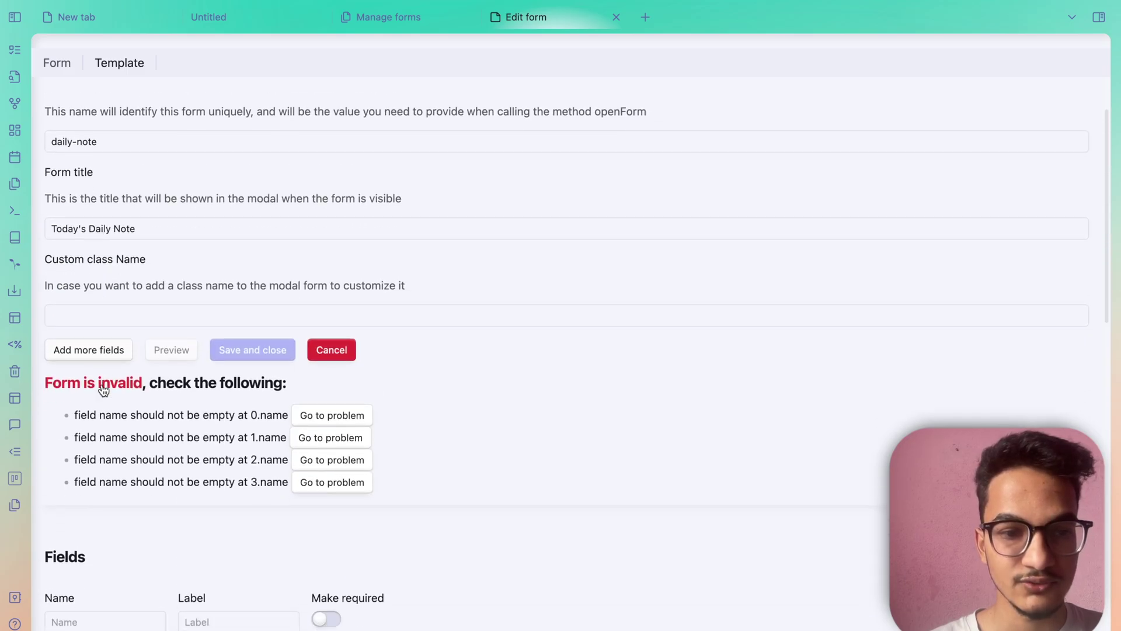
scroll(103, 388, down, 5)
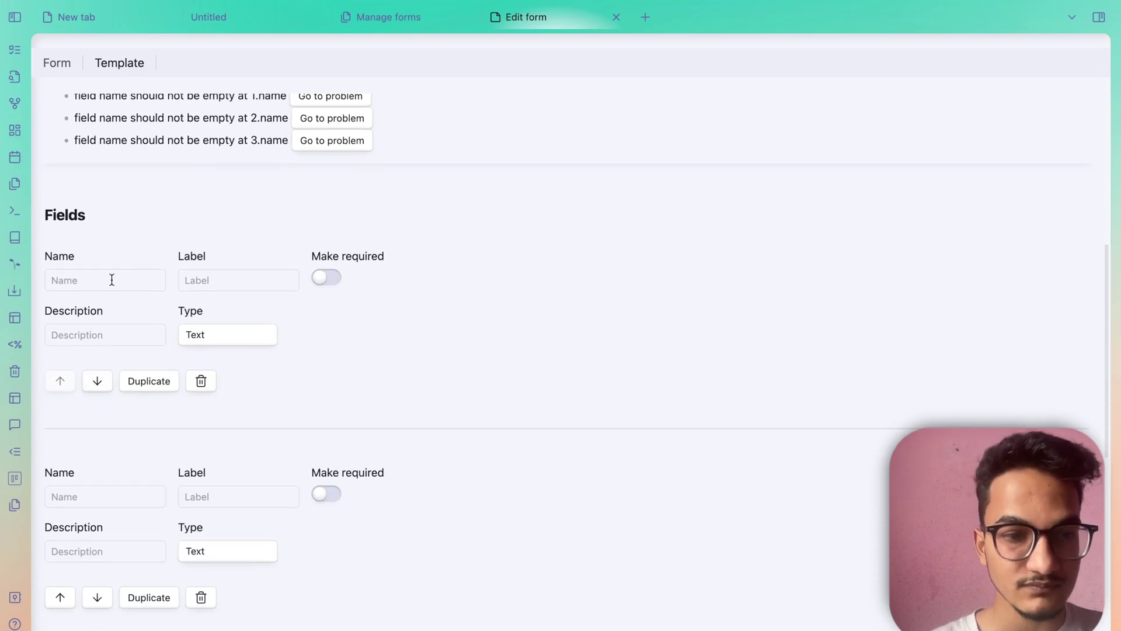
Name the first field 'Focusmate' with label 'Focusmate Sesssions'
click(72, 262)
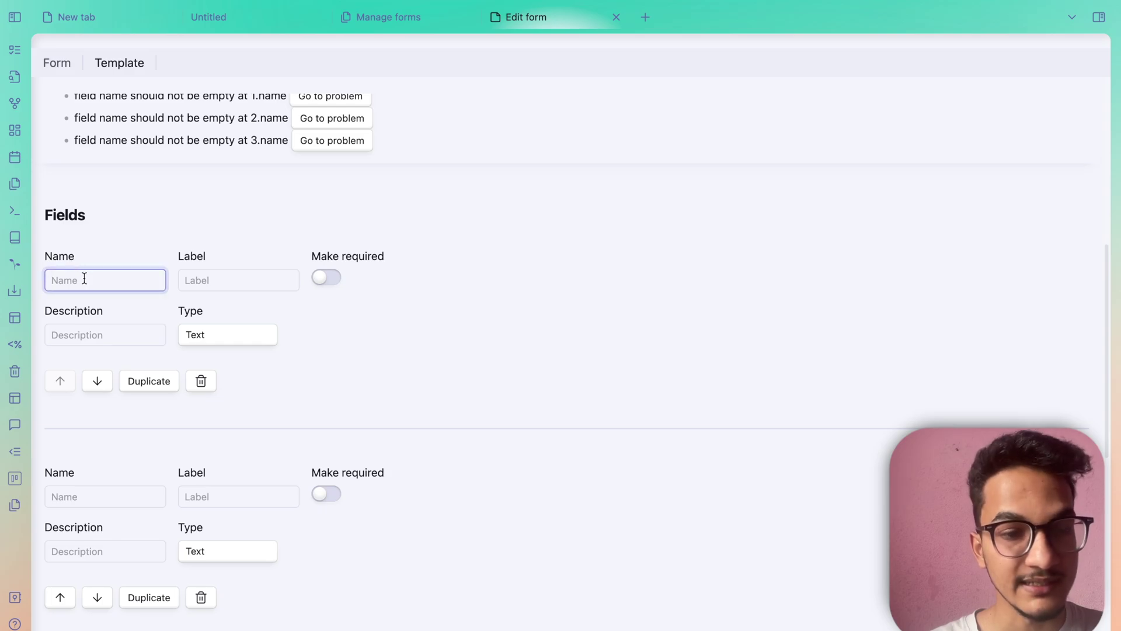
text(Focusmate)
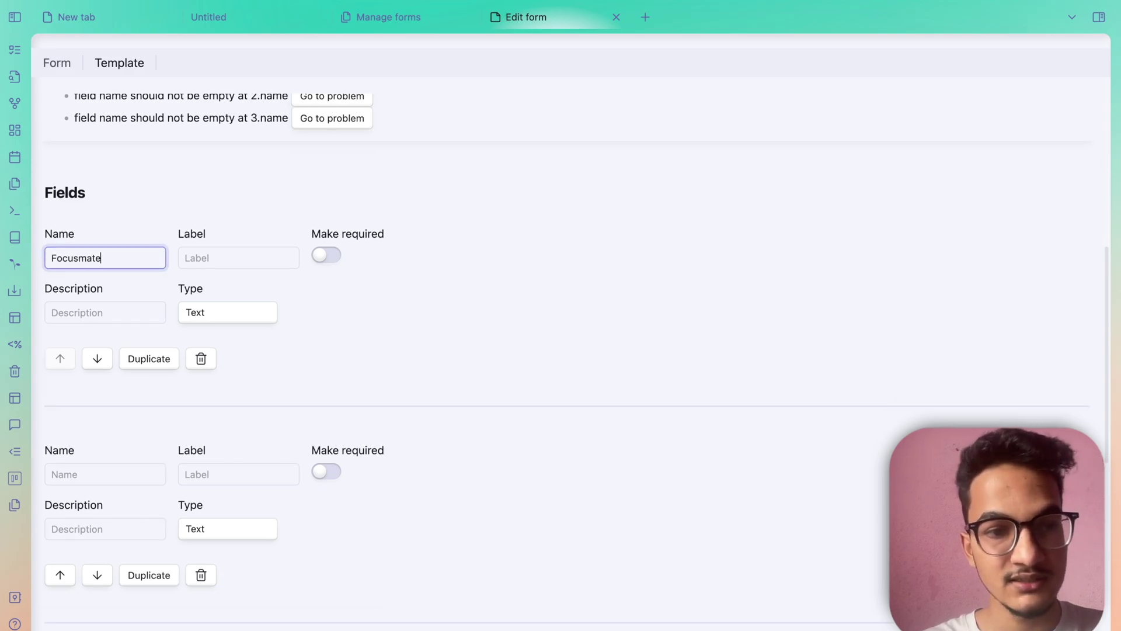
key(Tab)
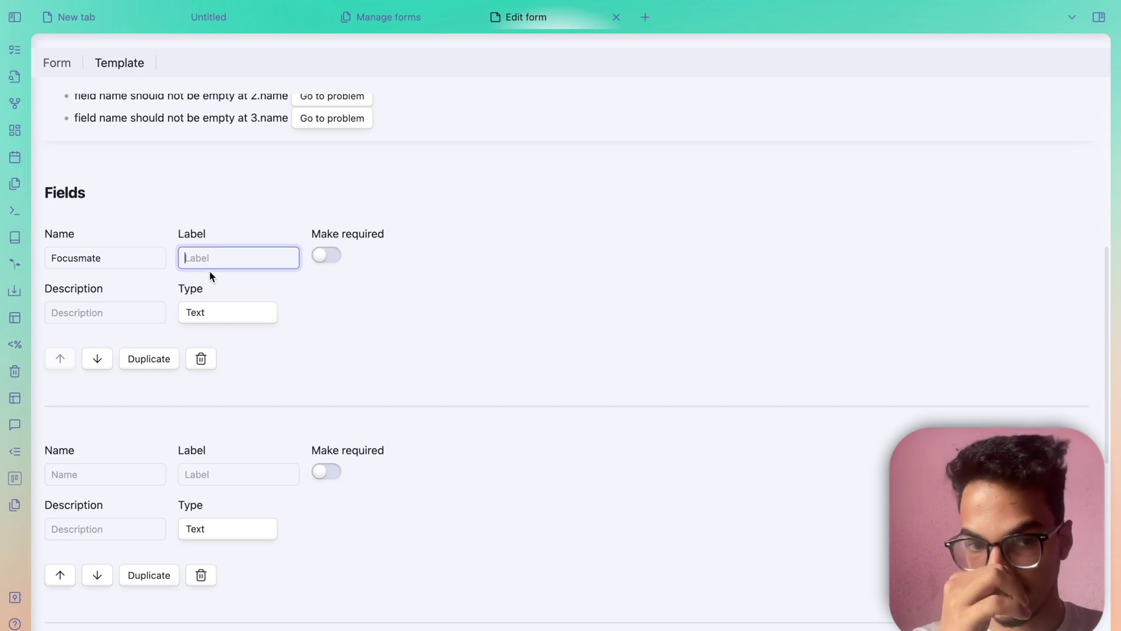
text(Focusmate Sesssions)
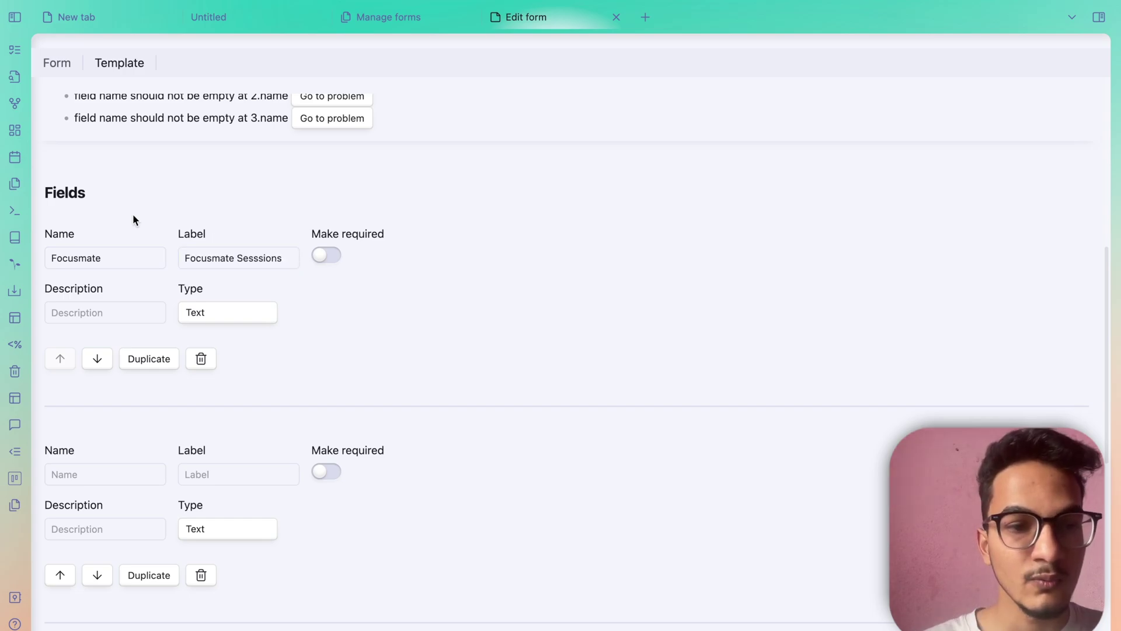
drag(50, 258, 103, 263)
click(103, 264)
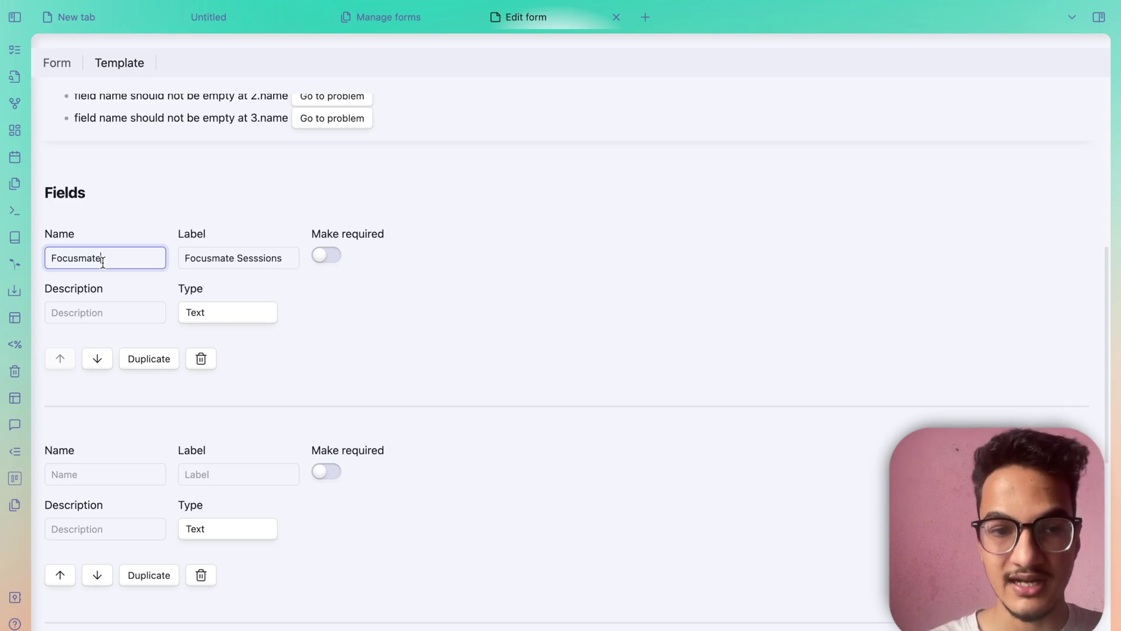
click(183, 238)
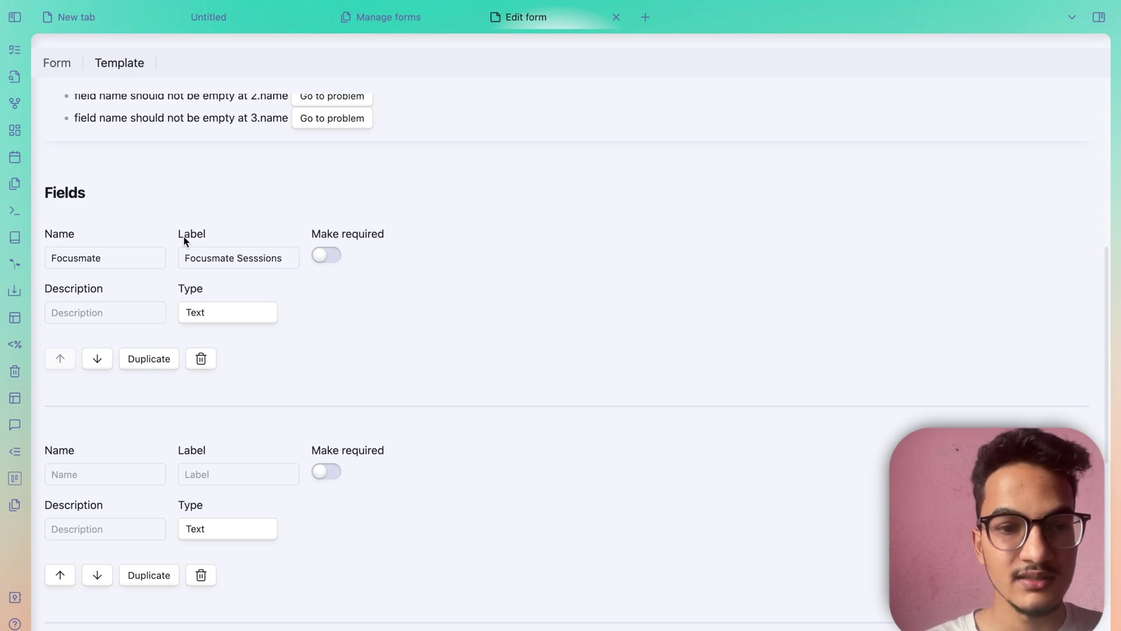
Describe it as 'How many focusmate sessions did you complete today?' and set type Number
click(119, 307)
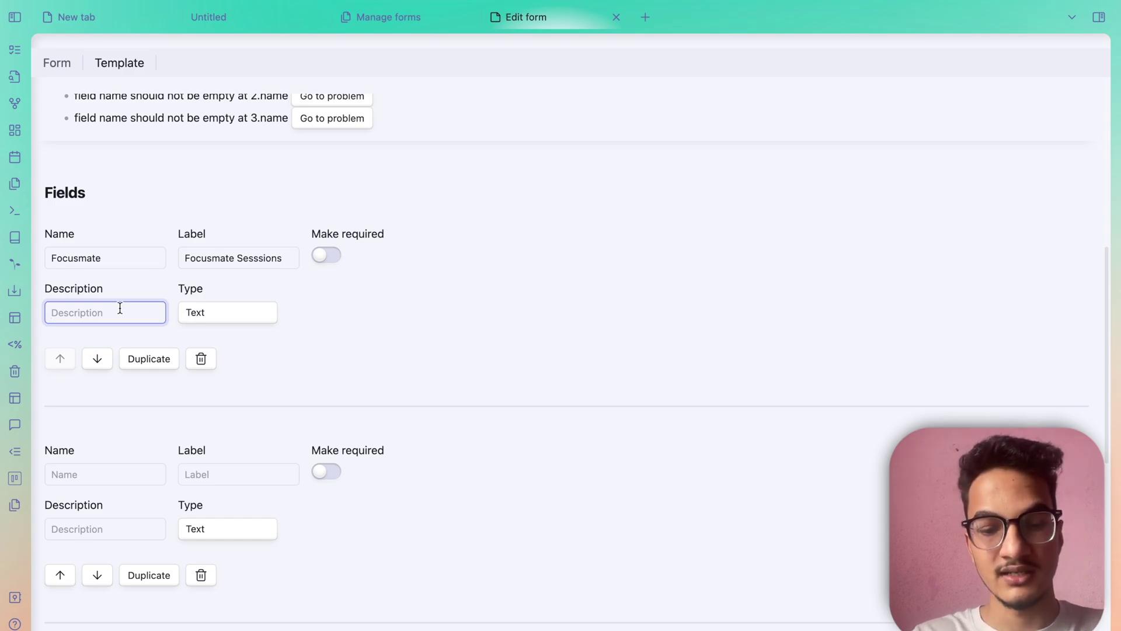
text(How m)
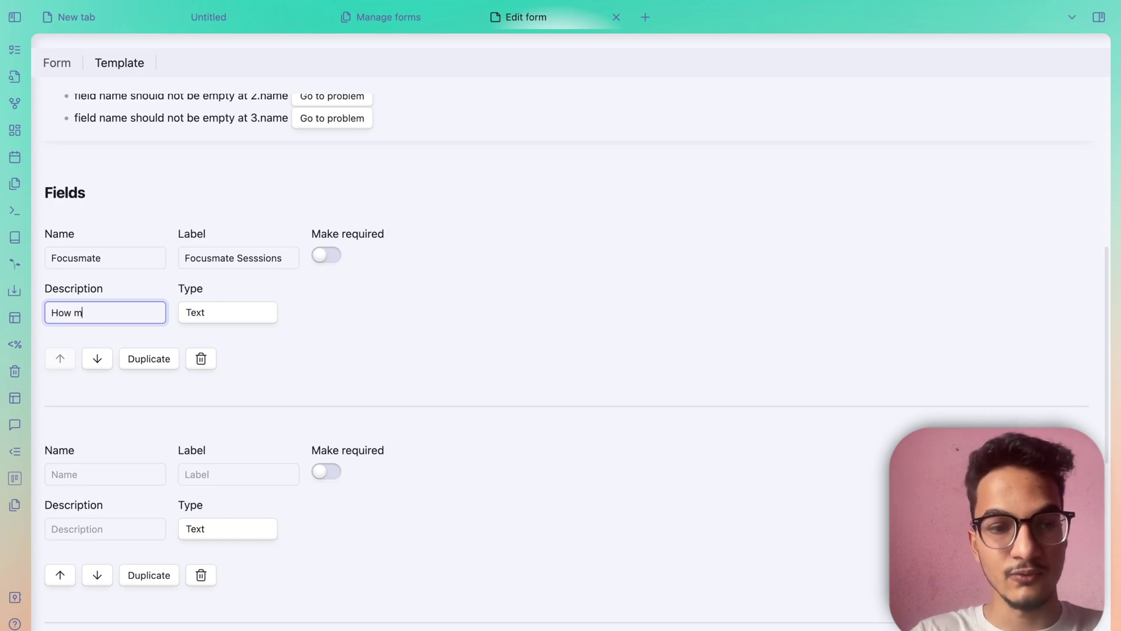
text(any focusmate se)
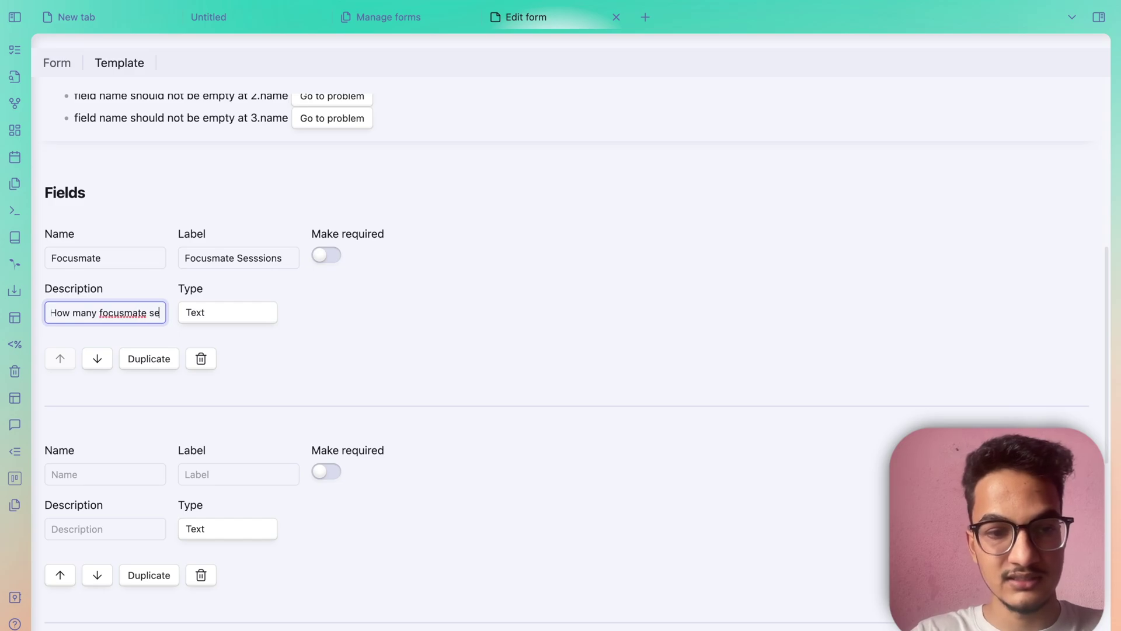
text(ssions did you complete)
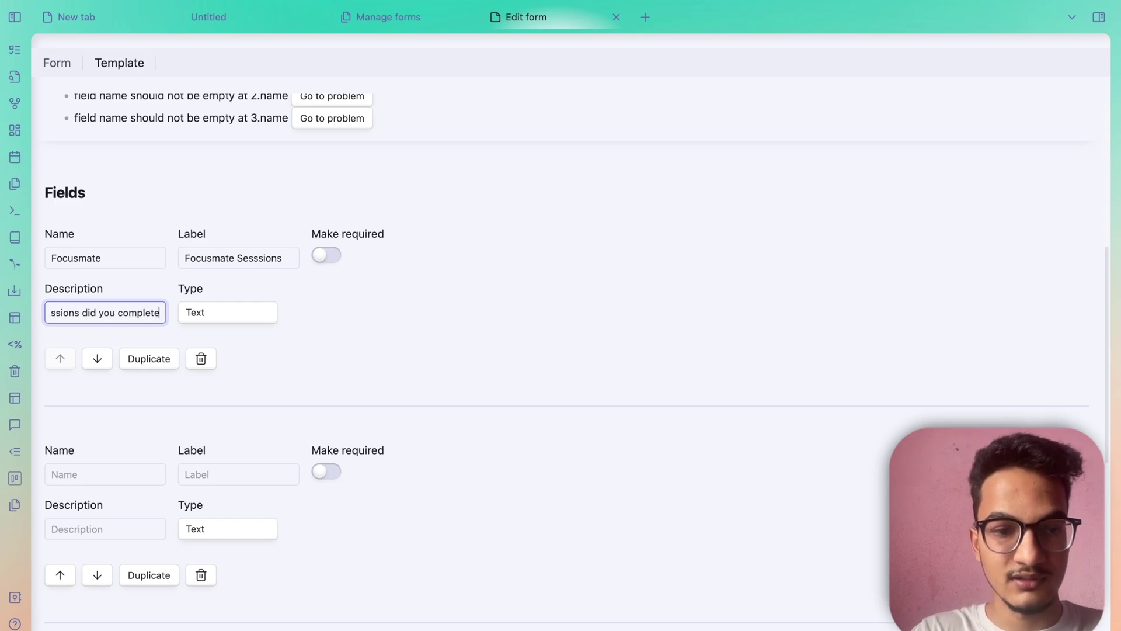
text( today?)
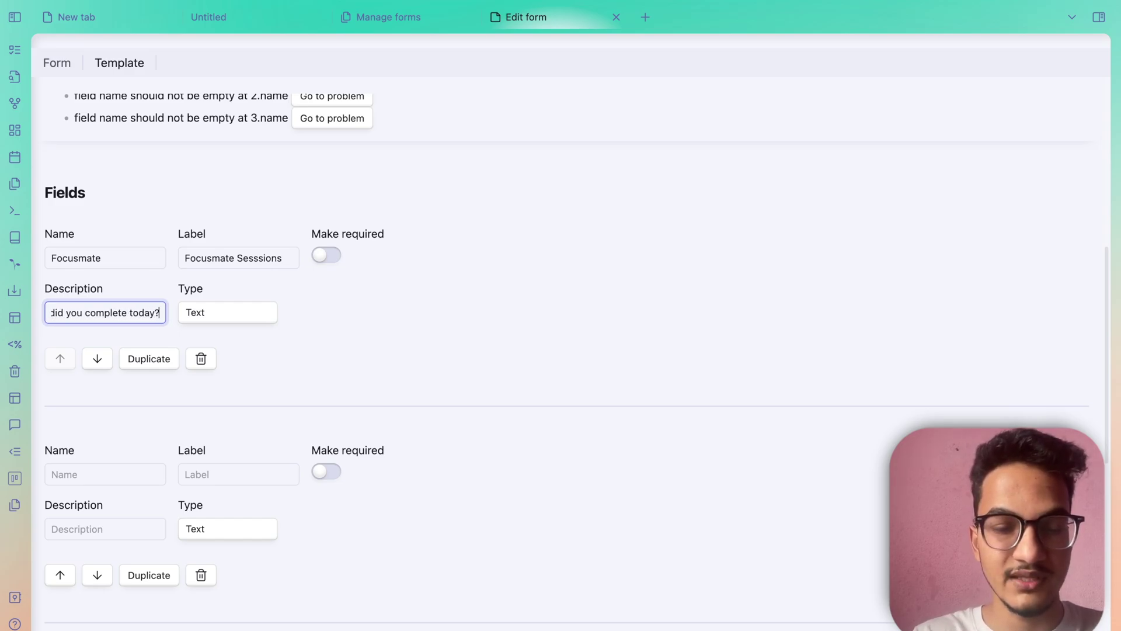
click(251, 311)
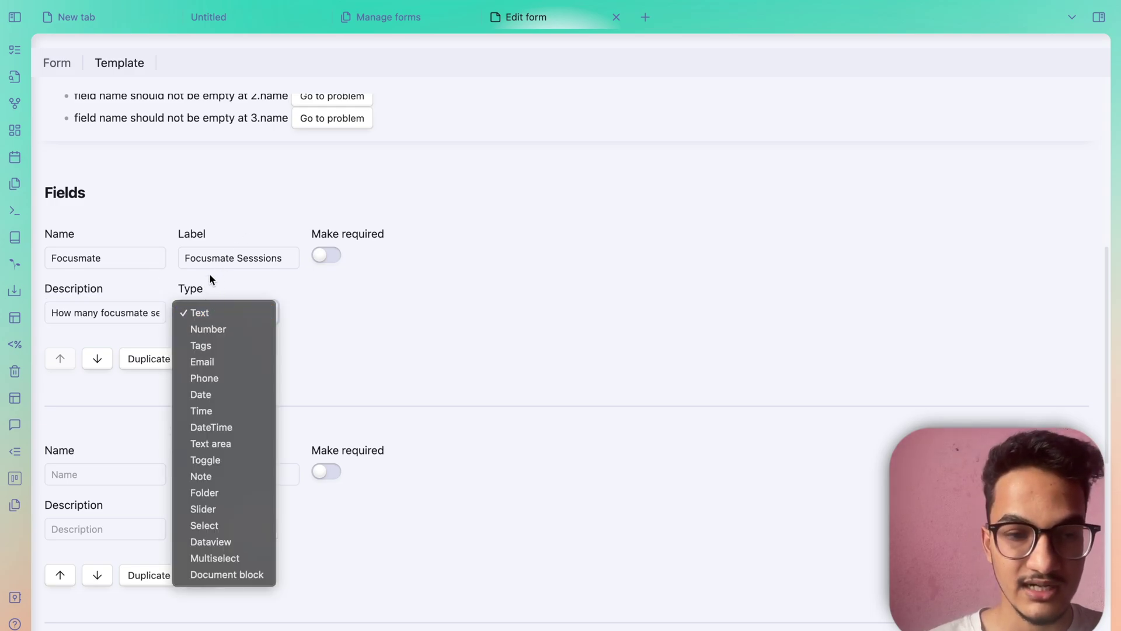
click(226, 330)
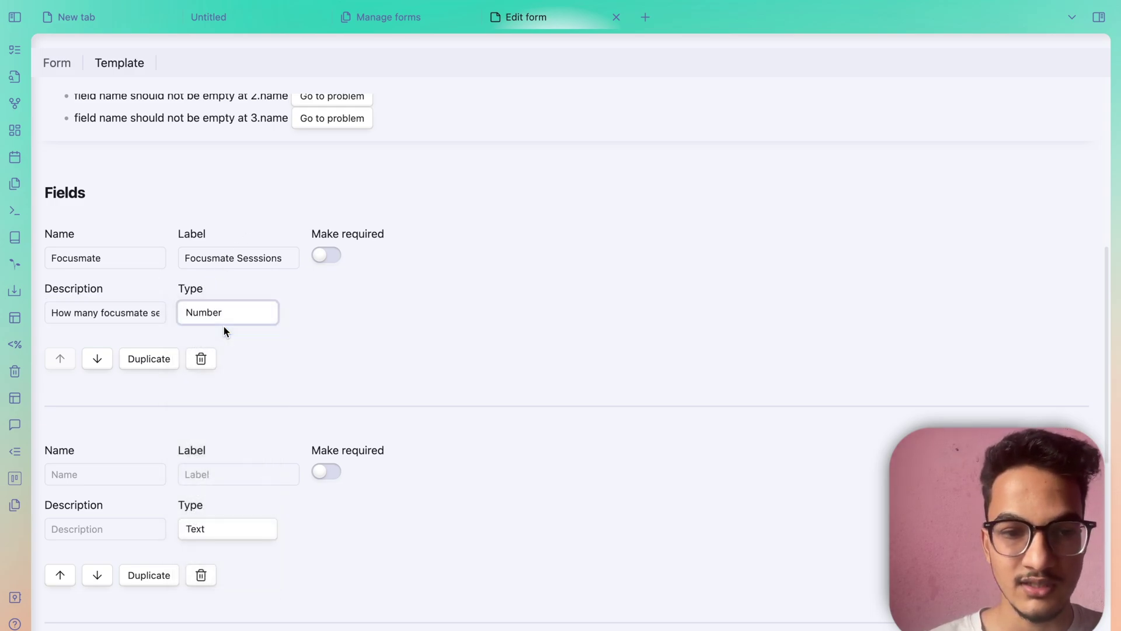
scroll(257, 361, down, 3)
Make the second field a 'Writing' toggle asking 'Did you write alt least 500 words today?'
click(111, 343)
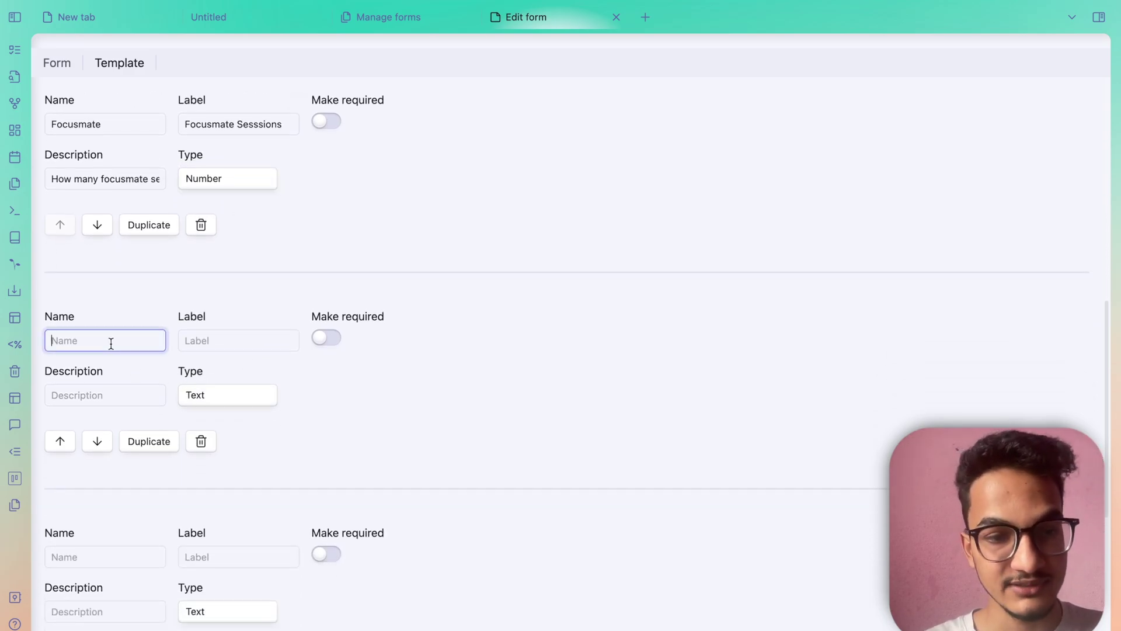
text(Writing)
key(Tab)
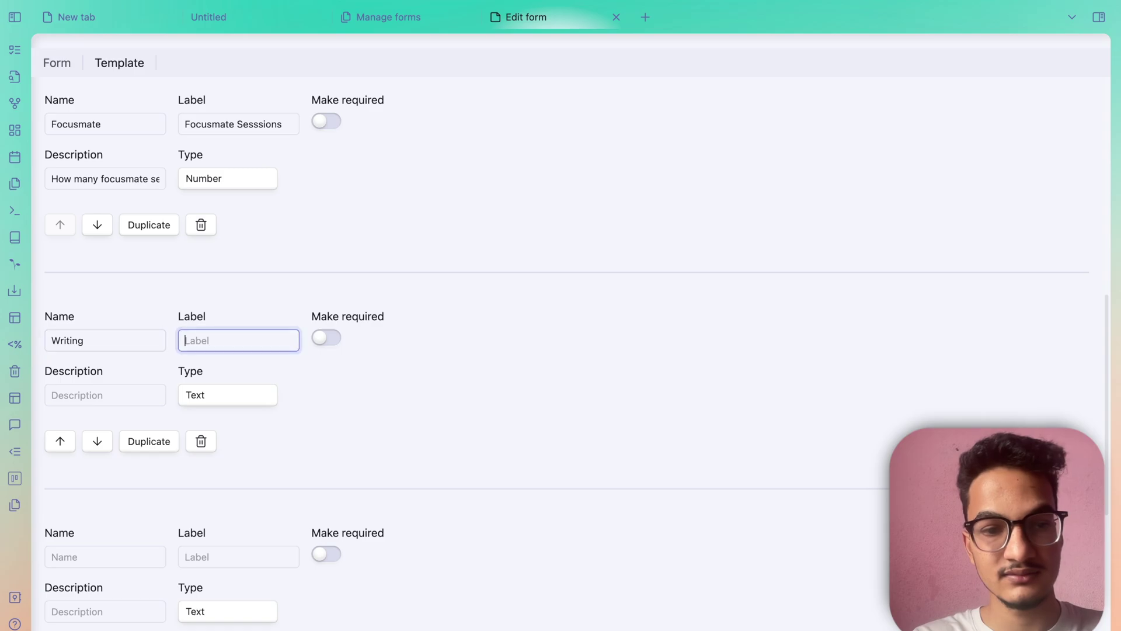
text(Writing)
key(Tab)
text(Did you write al)
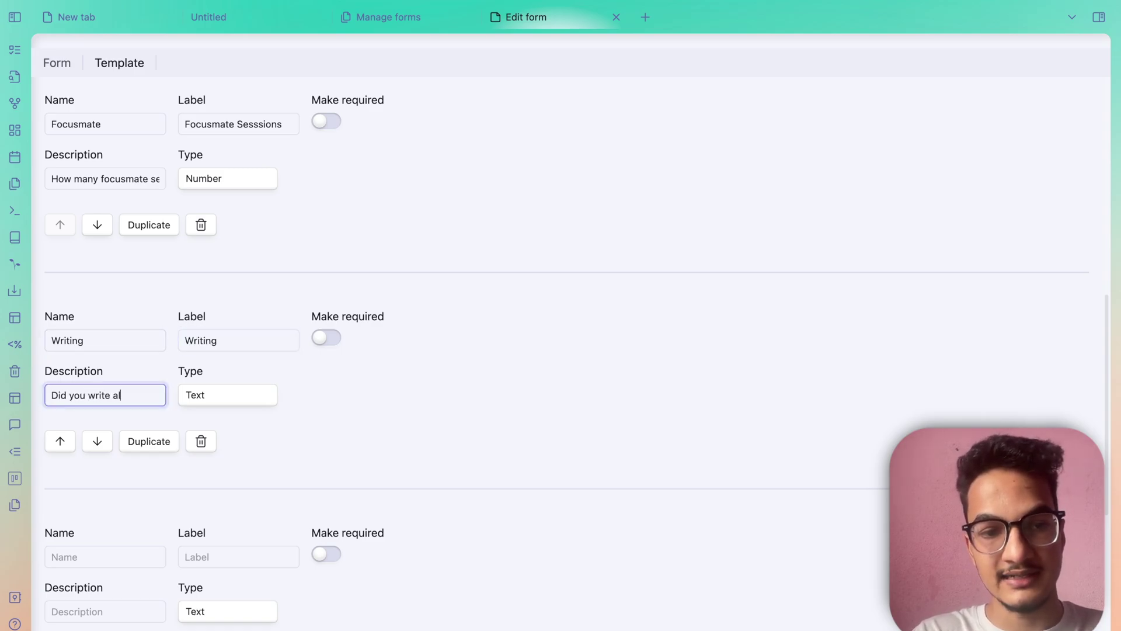
key(BackSpace)
text(t least )
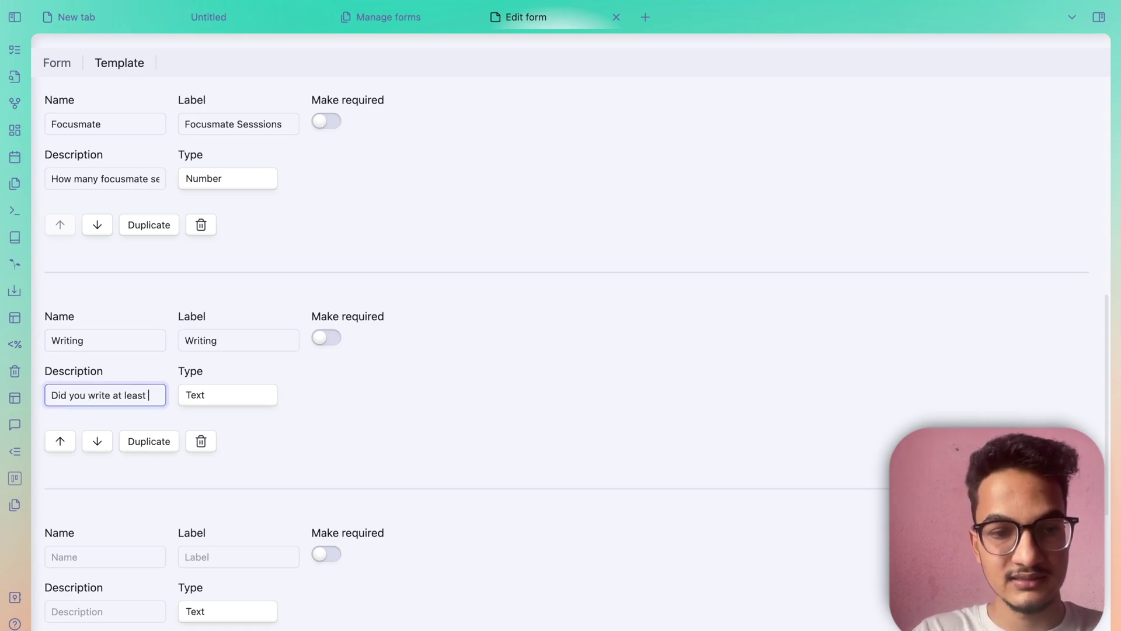
text(500 words today?)
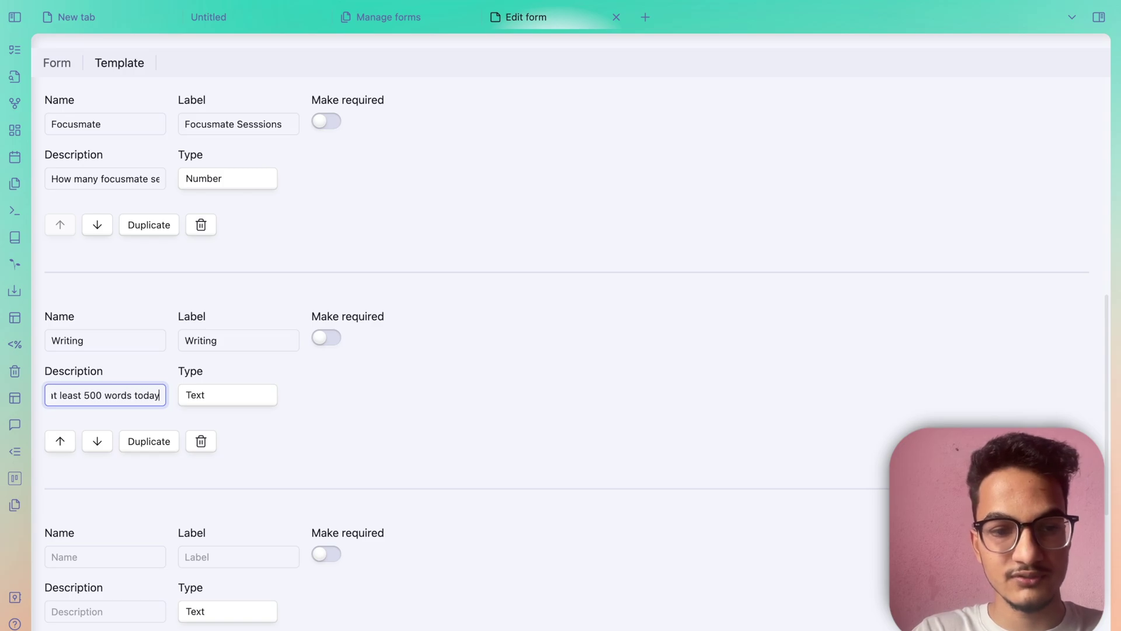
click(86, 420)
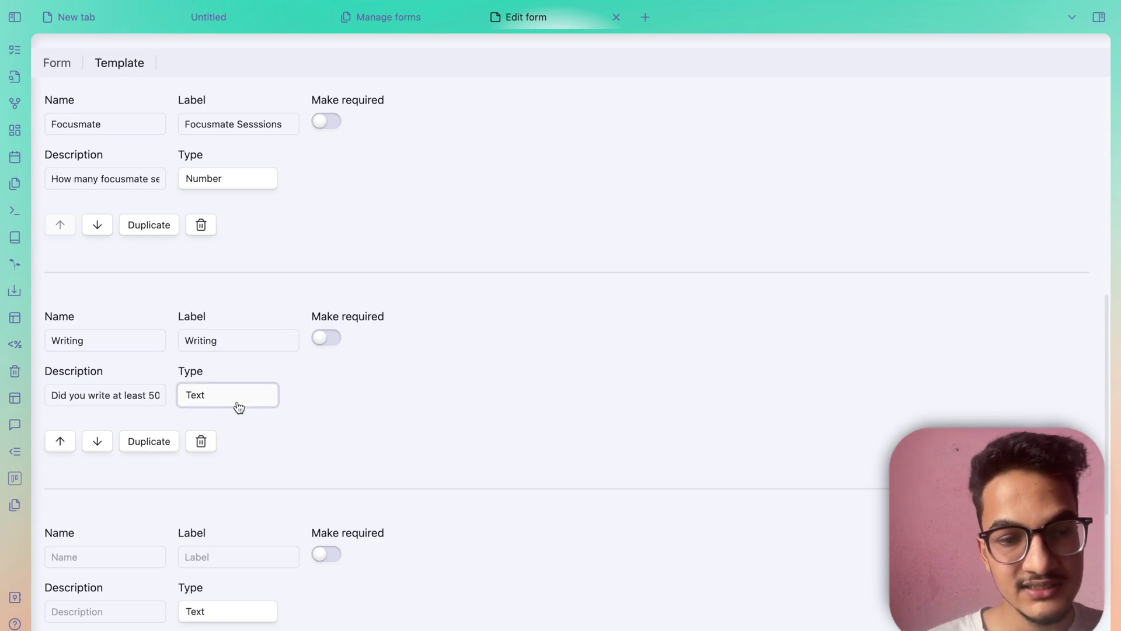
click(237, 403)
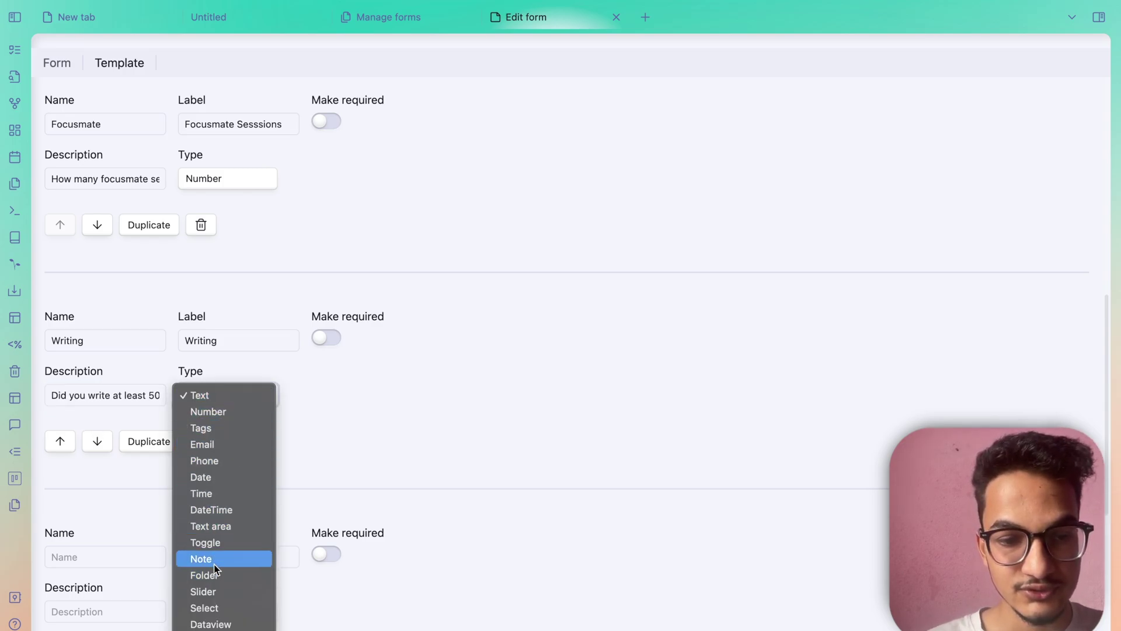
click(223, 543)
scroll(222, 545, down, 4)
Name and label the next field 'Reading', described 'How many pages did you read today?'
click(52, 347)
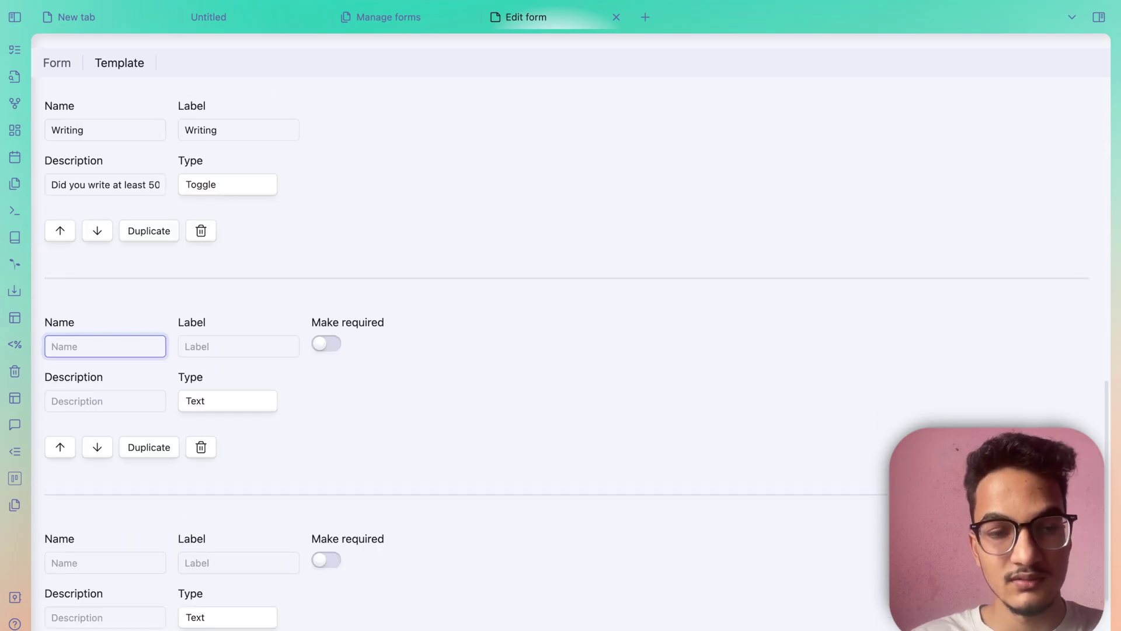
text(Reading)
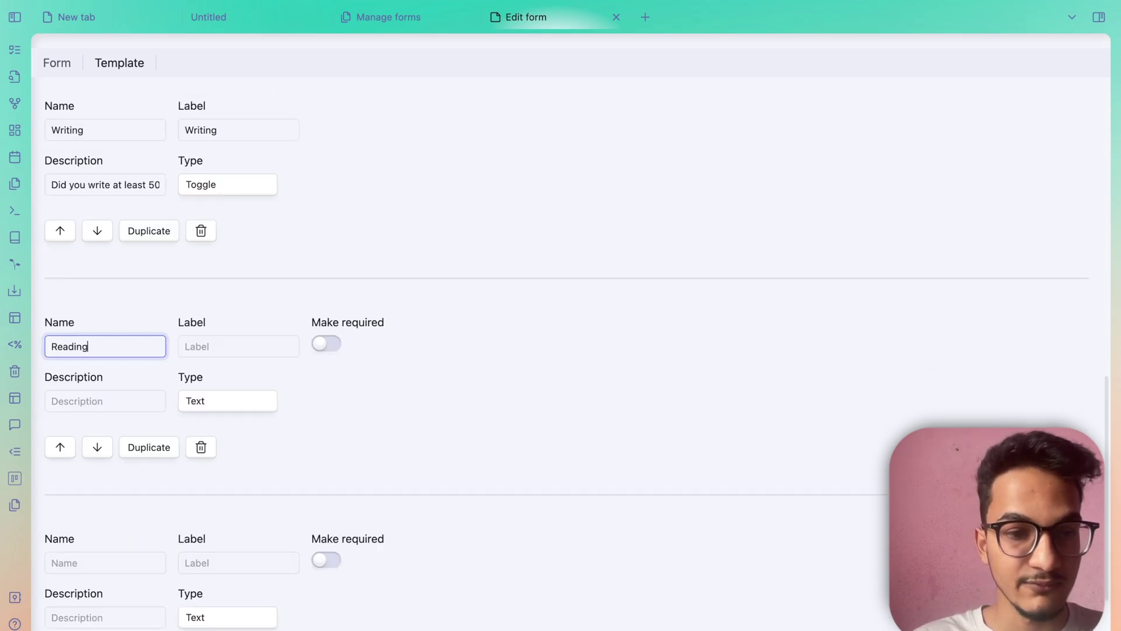
key(Tab)
text(Reading)
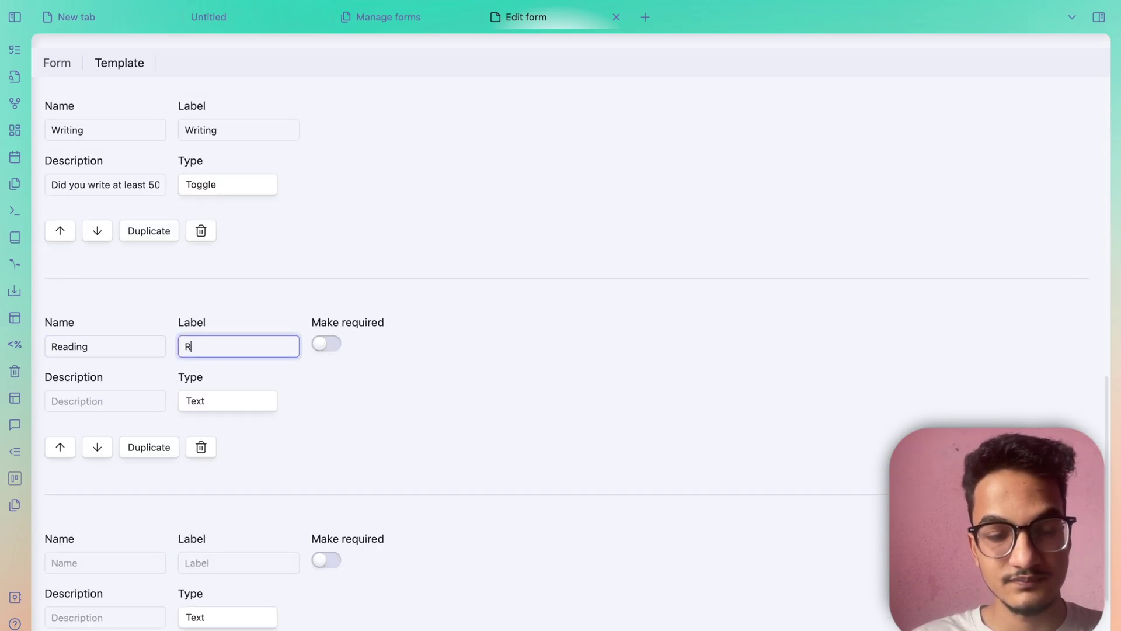
key(Tab)
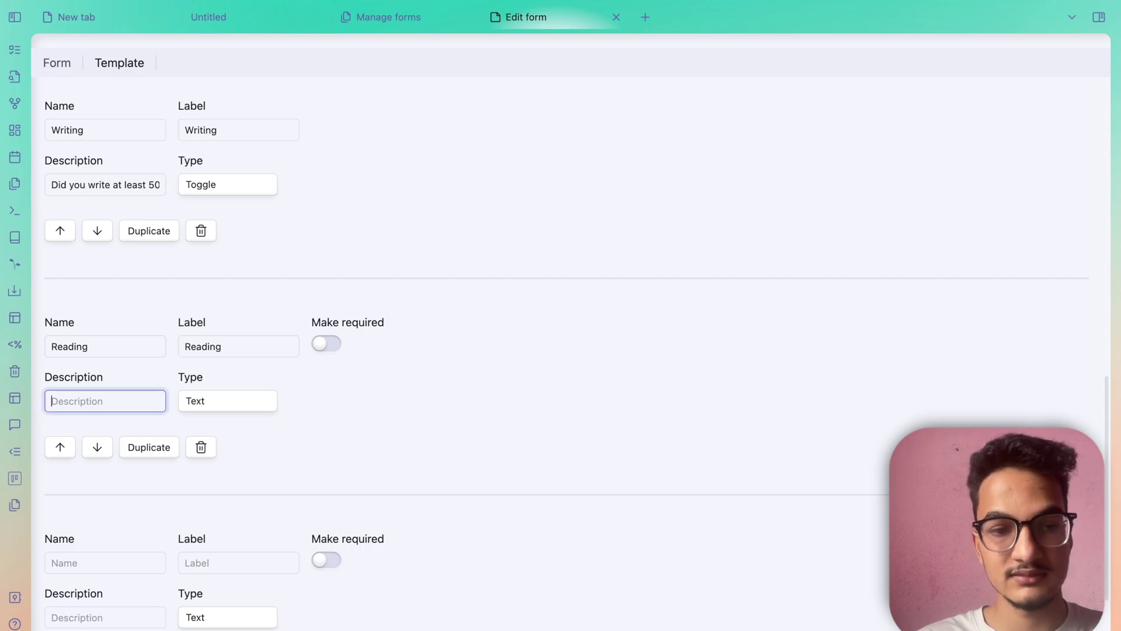
text(How many m)
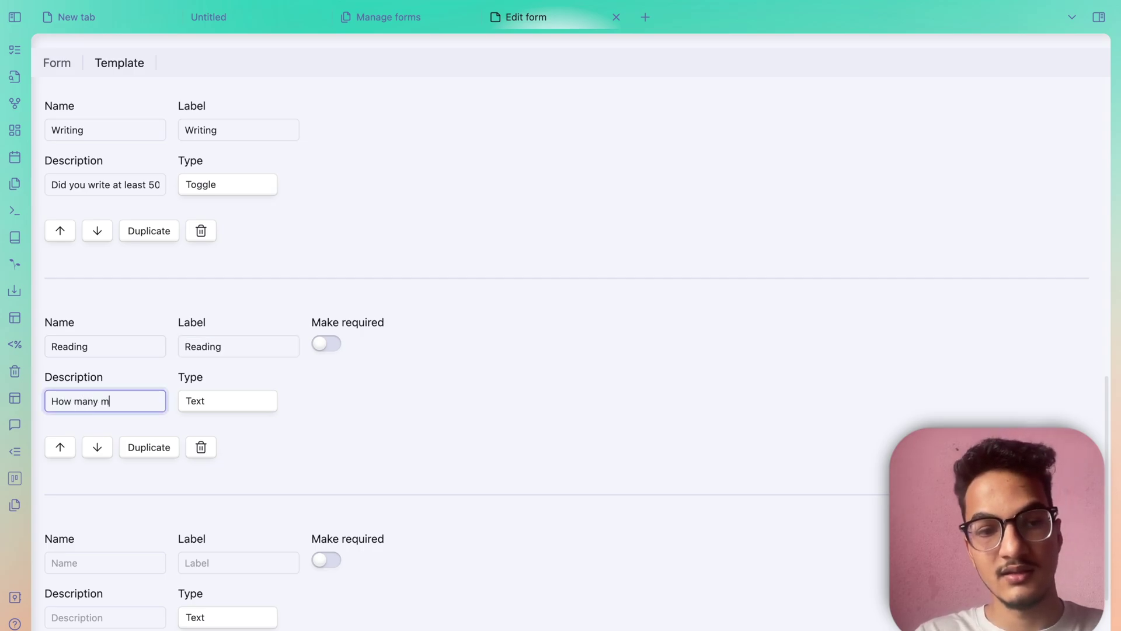
text(a)
key(BackSpace)
key(BackSpace)
text(pages did )
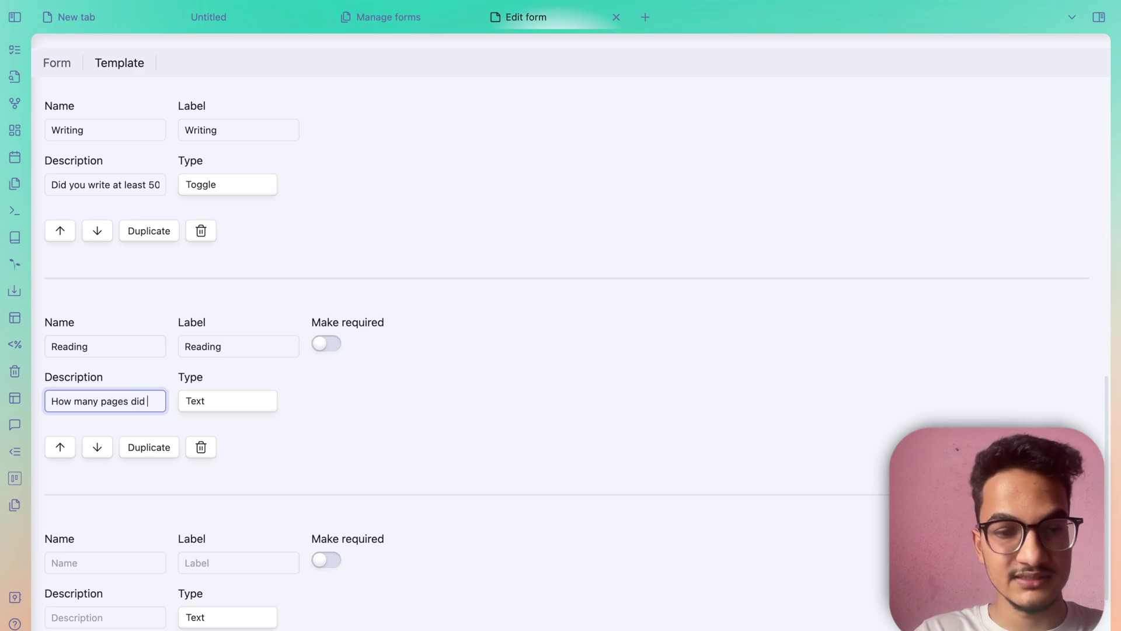
text(you read today?)
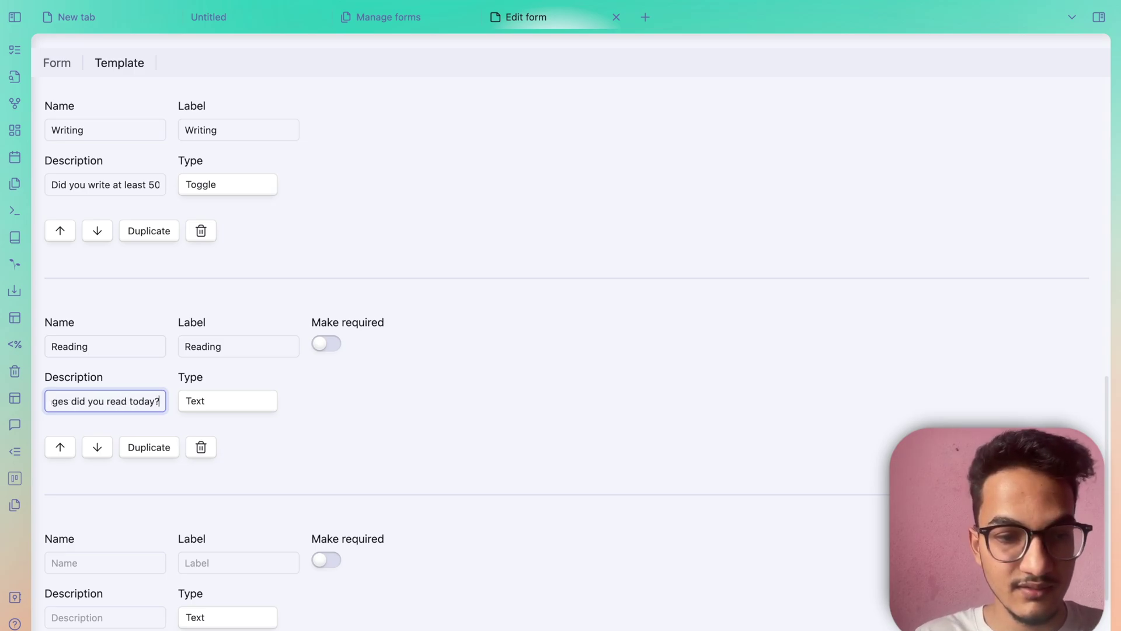
Make the Reading field a slider with minimum 0 and maximum 100
click(202, 408)
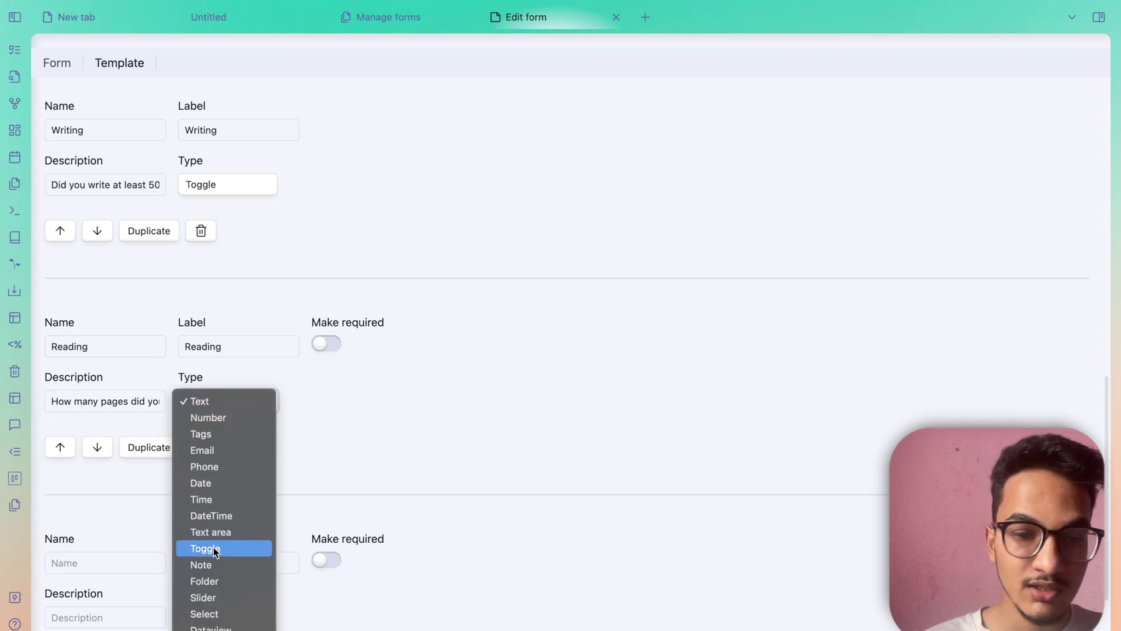
click(216, 595)
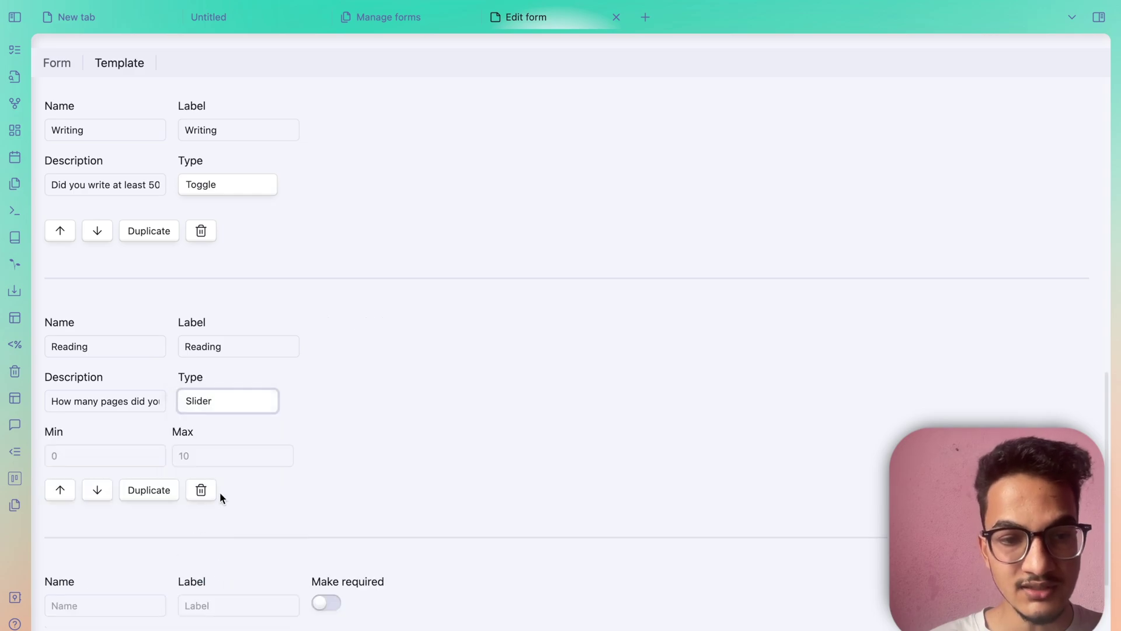
click(87, 454)
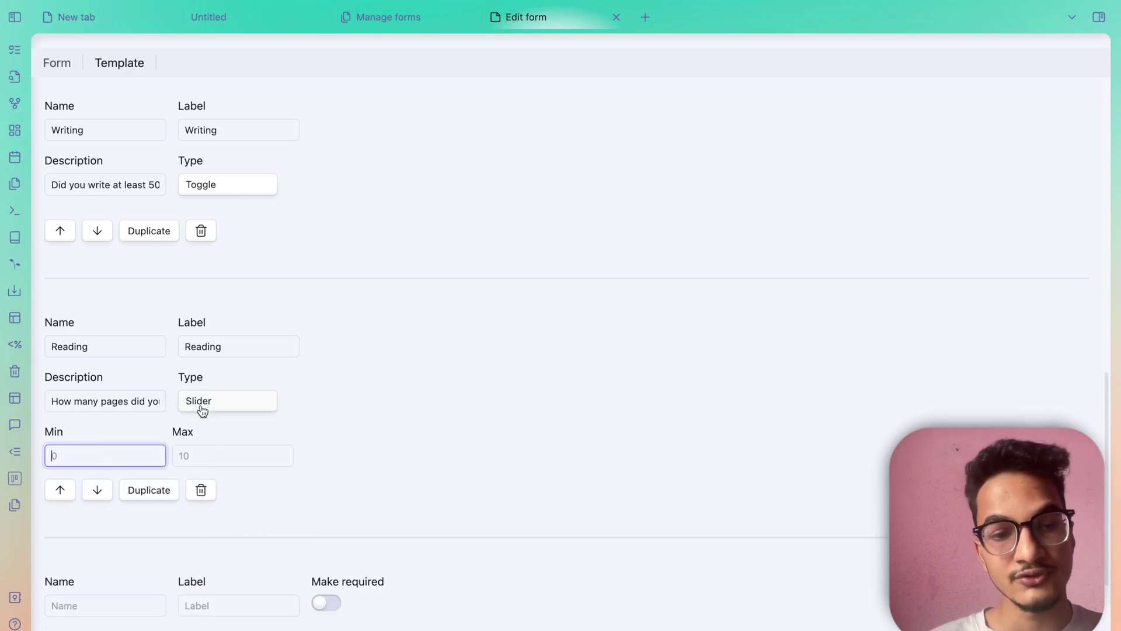
text(0)
click(253, 456)
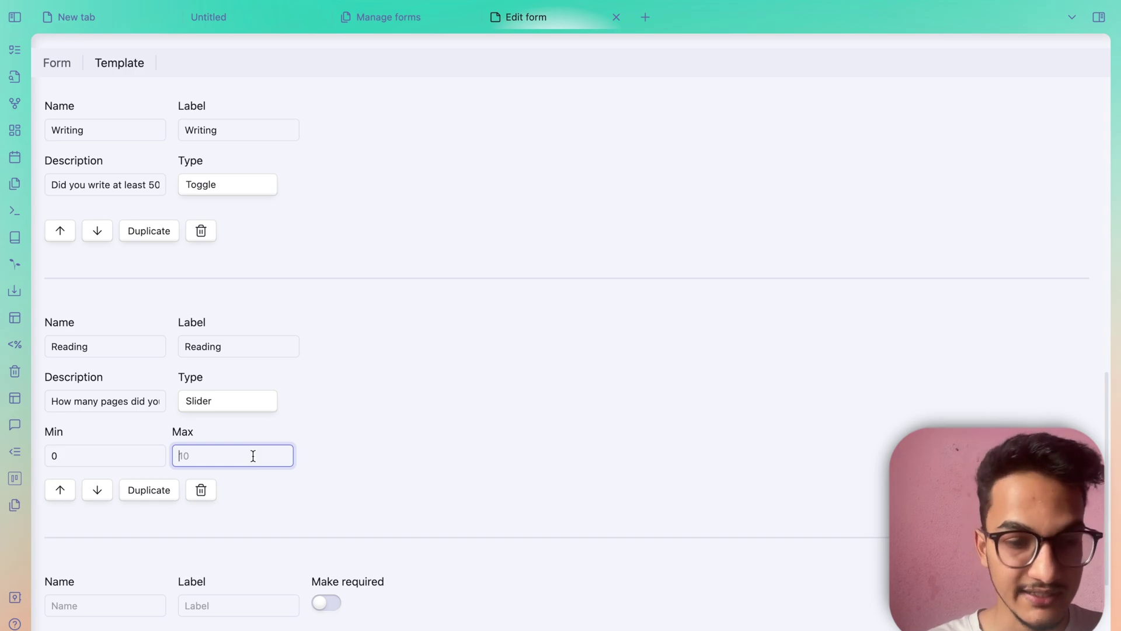
text(100)
scroll(253, 456, down, 2)
scroll(365, 577, up, 2)
Set the next field's type to Text area
scroll(367, 577, down, 3)
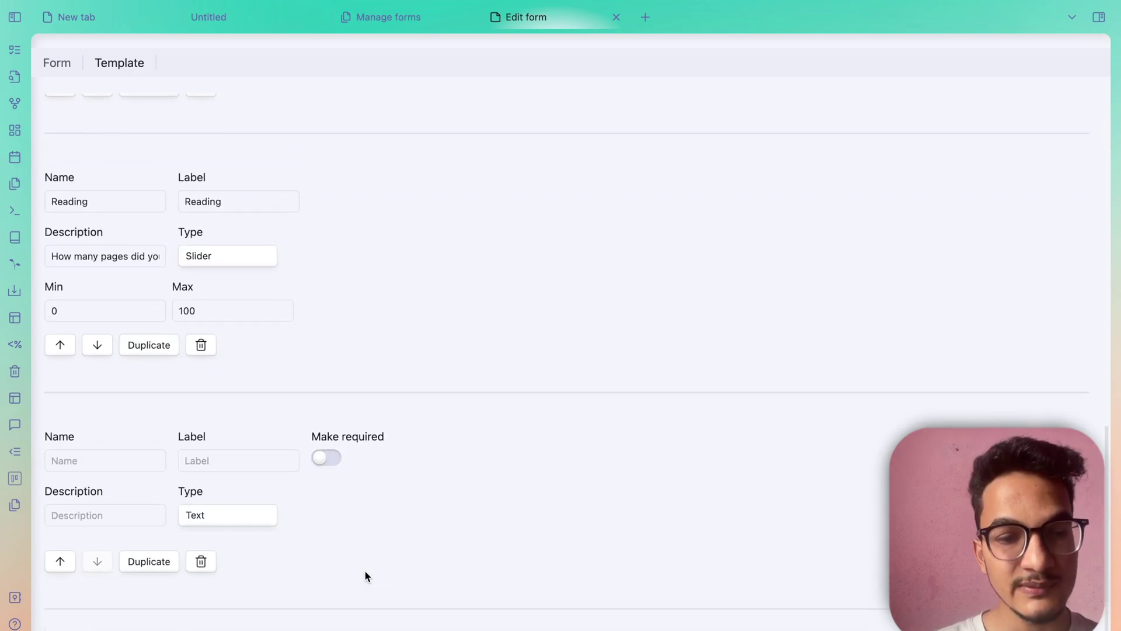
click(247, 524)
click(365, 534)
click(223, 514)
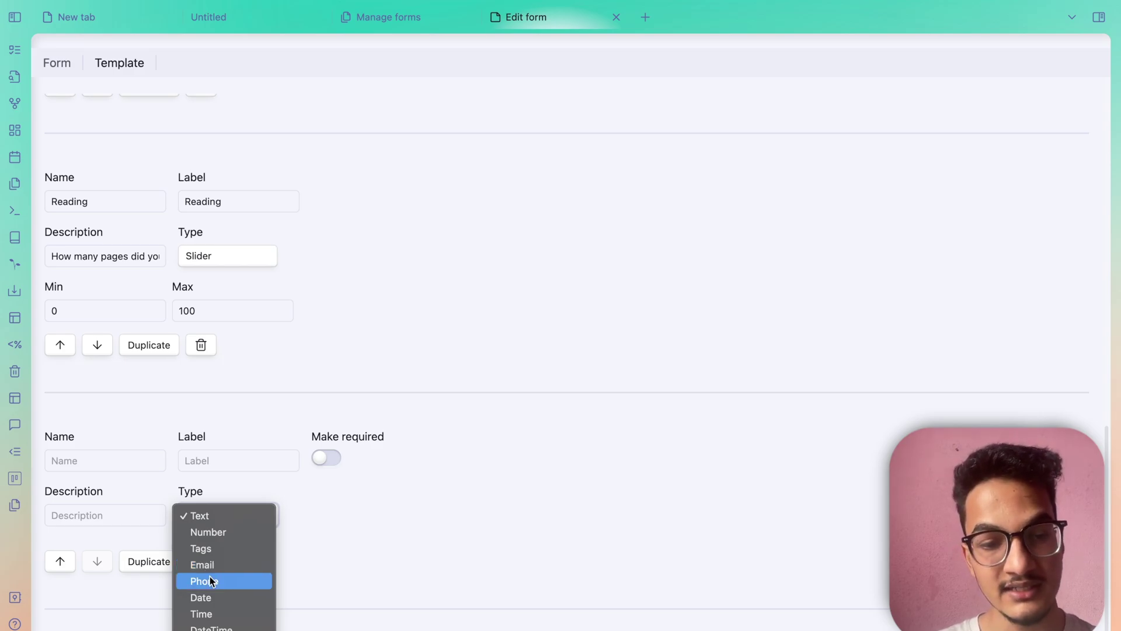
scroll(208, 584, down, 3)
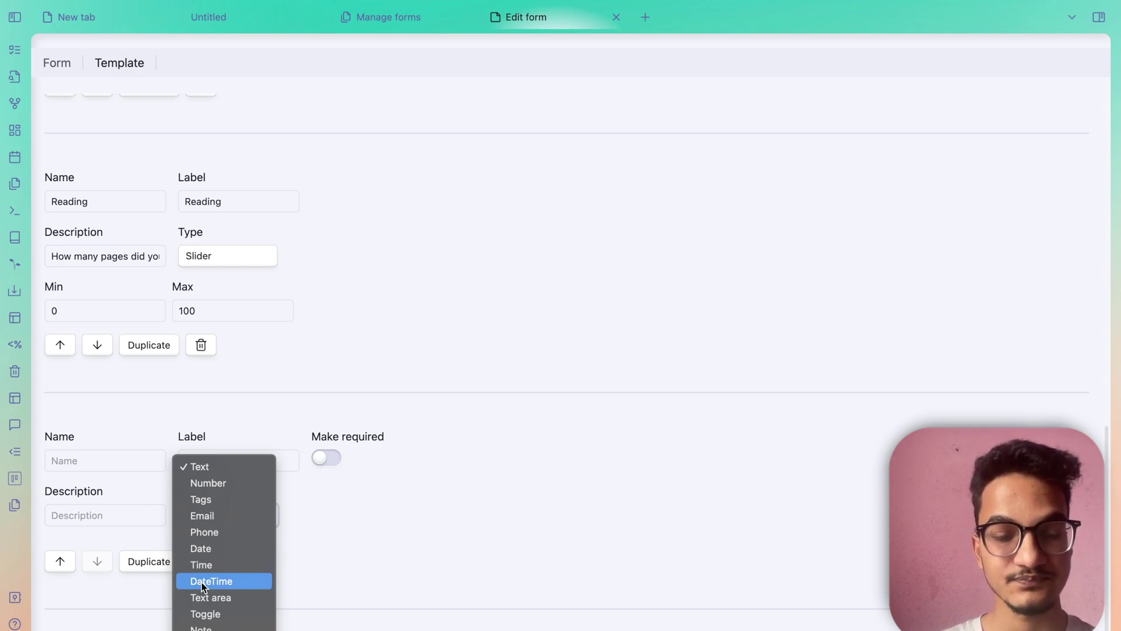
click(209, 597)
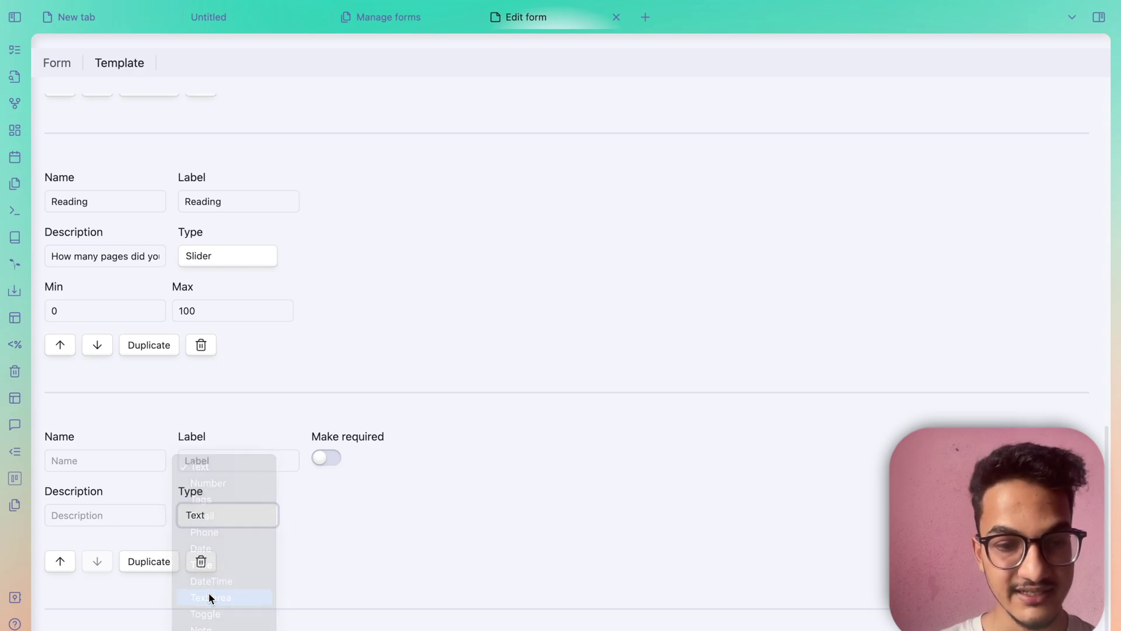
Name and label it 'Description', with description 'Describe your day in 1 word'
click(121, 466)
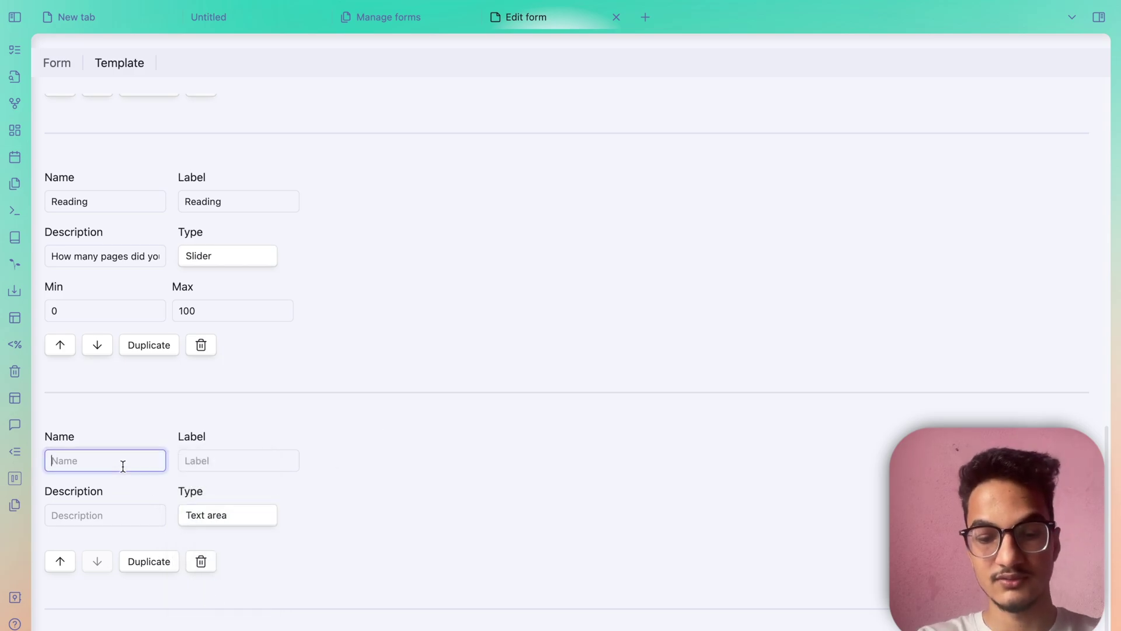
text(Note Today)
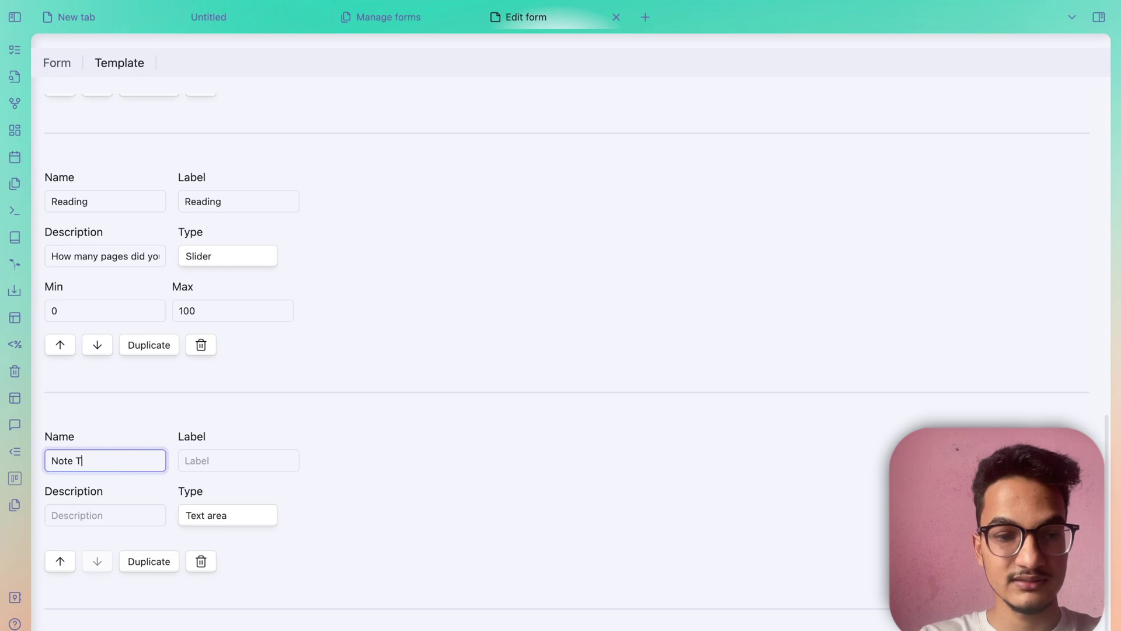
key(ctrl+a)
text(Desc)
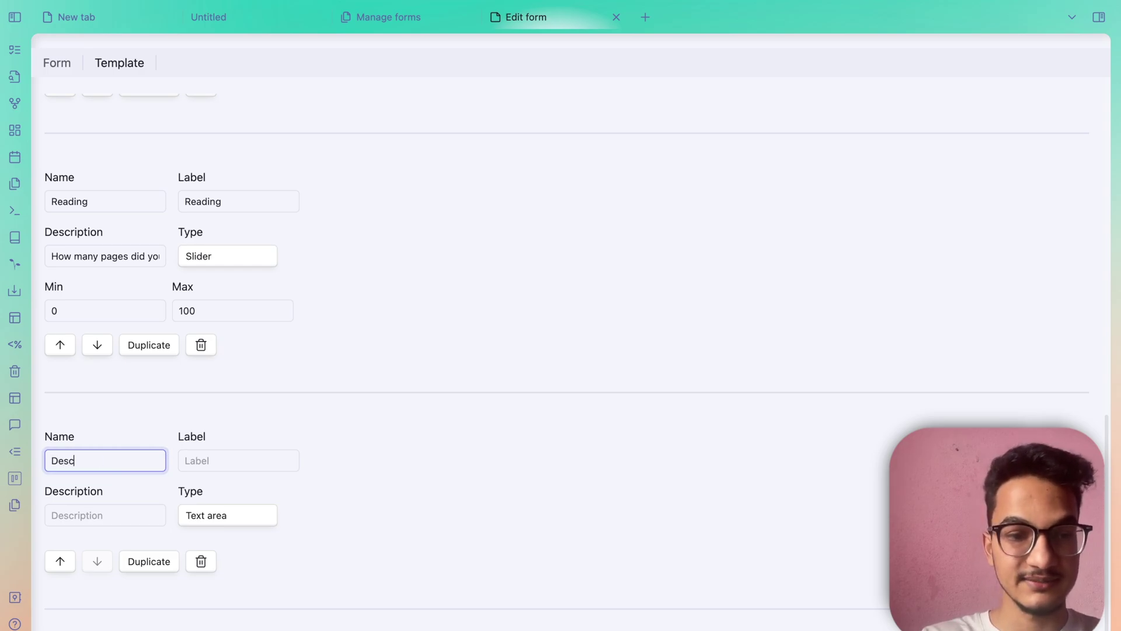
text(ript)
key(BackSpace)
key(BackSpace)
key(BackSpace)
text(i)
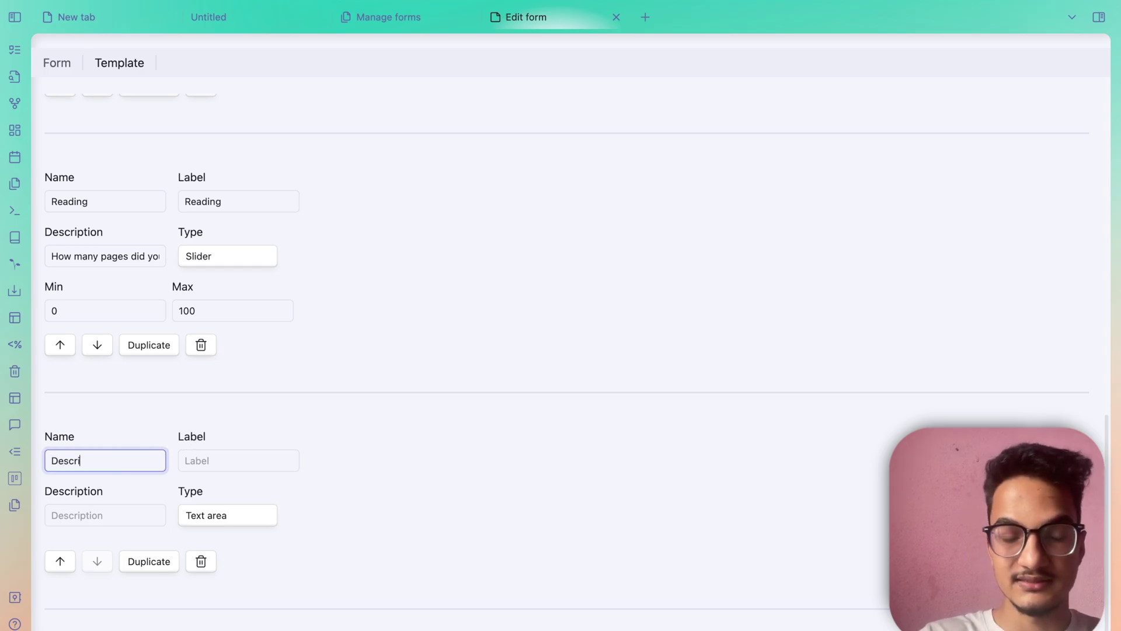
text(ption)
key(Tab)
text(De)
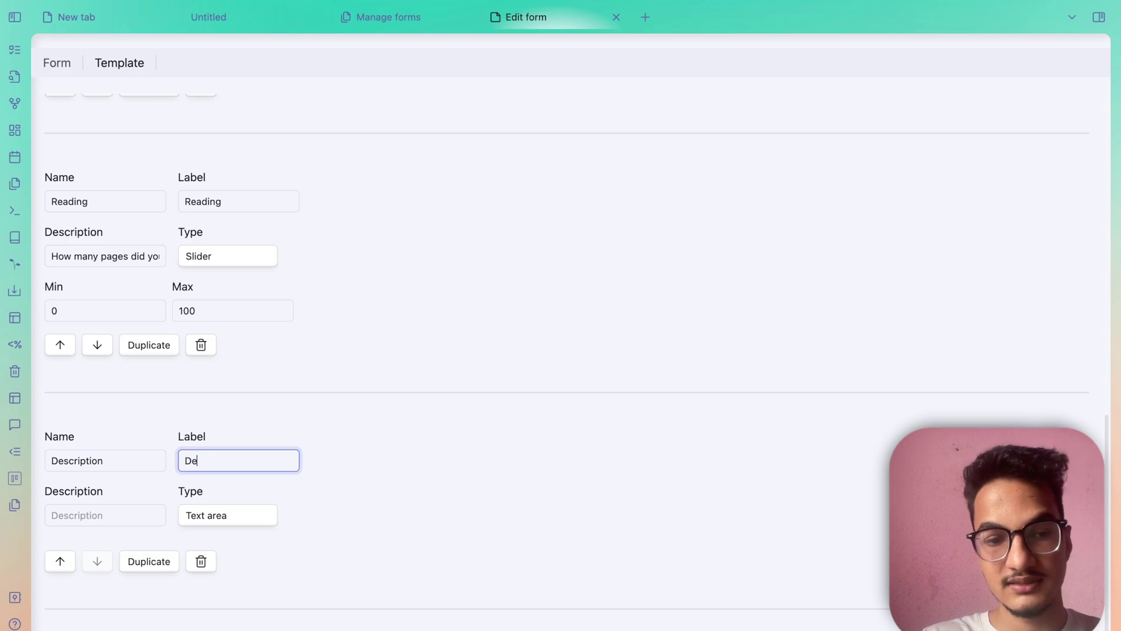
text(scribe your )
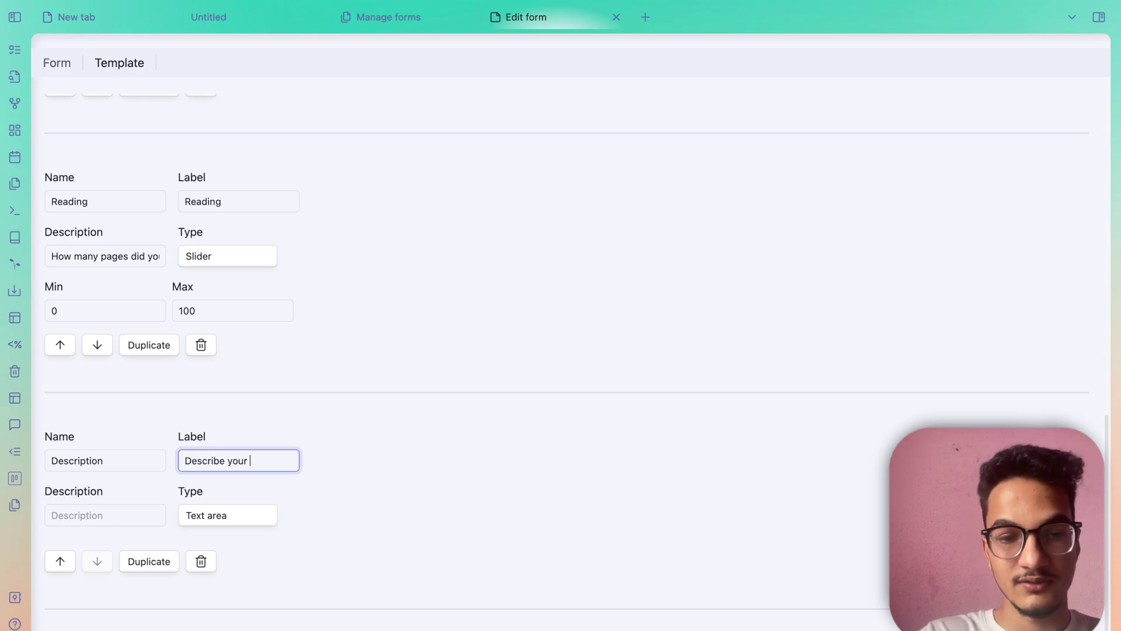
text(day in 1 word)
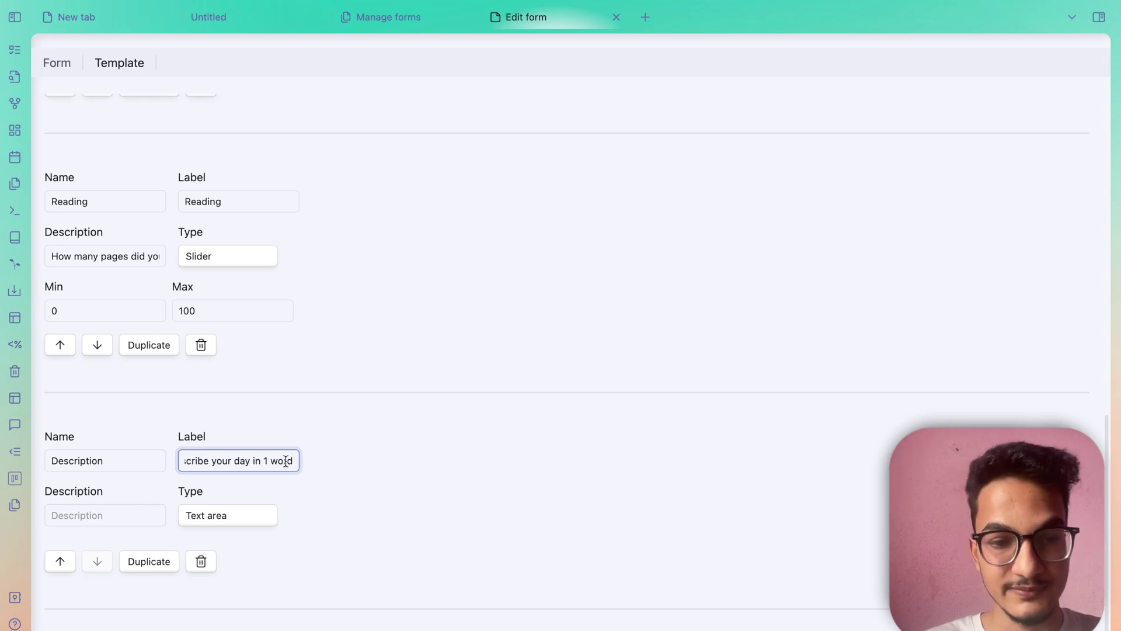
triple_click(237, 461)
key(super+c)
key(BackSpace)
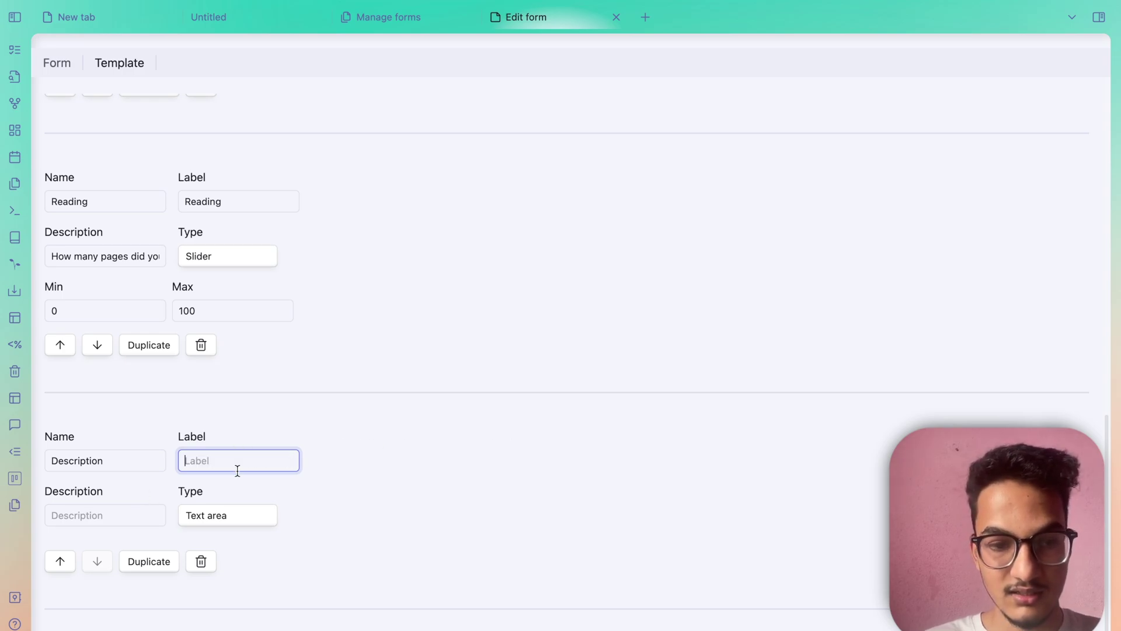
click(79, 515)
key(super+v)
click(238, 461)
text(Description)
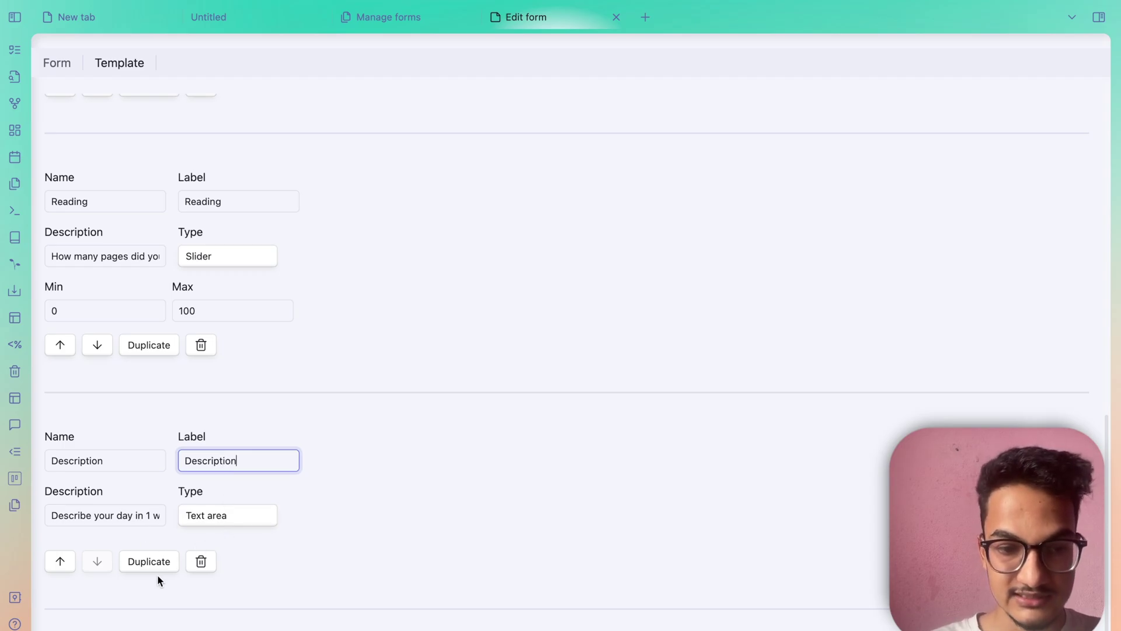
Add one more empty field to the form
scroll(175, 555, up, 15)
click(88, 384)
scroll(93, 385, down, 20)
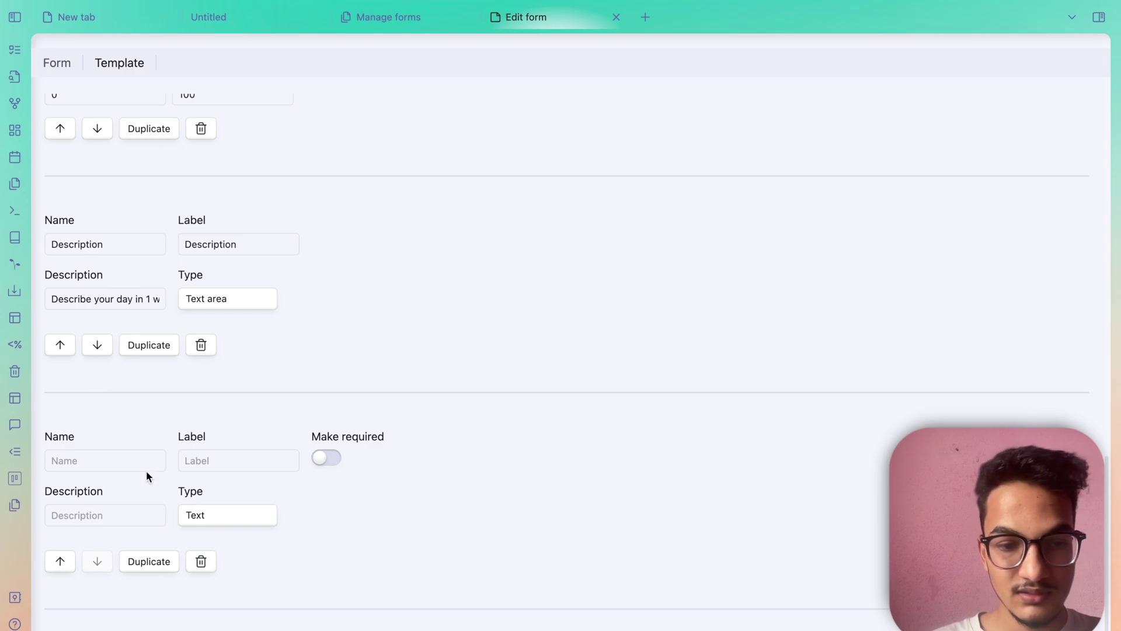
Set the newest field's type to Note, renaming it and labelling it 'Note'
click(200, 514)
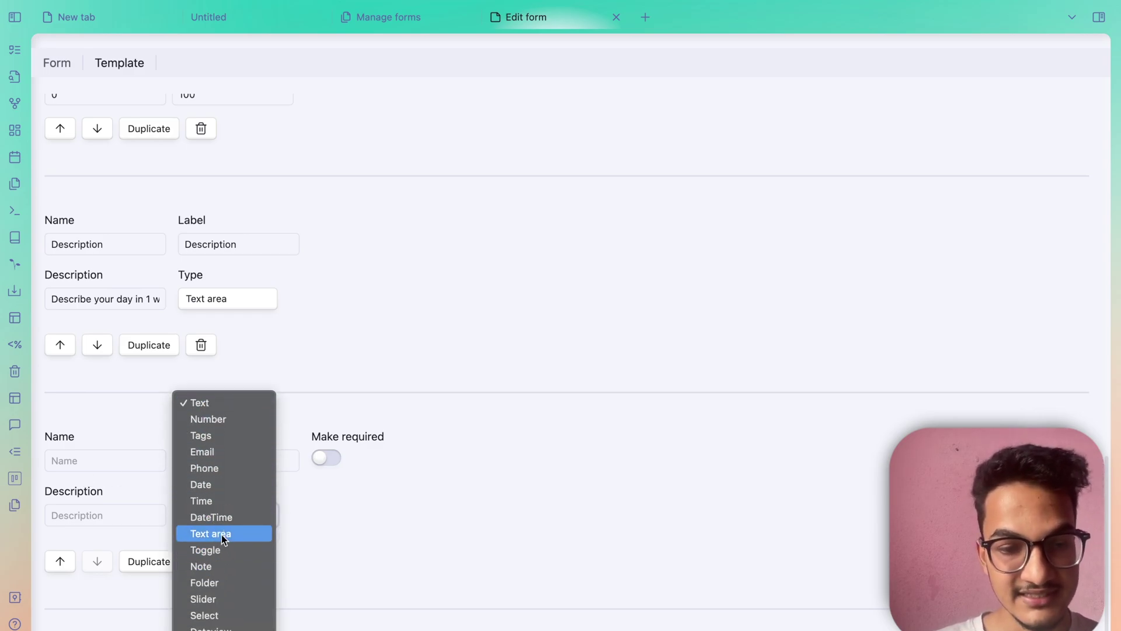
click(226, 566)
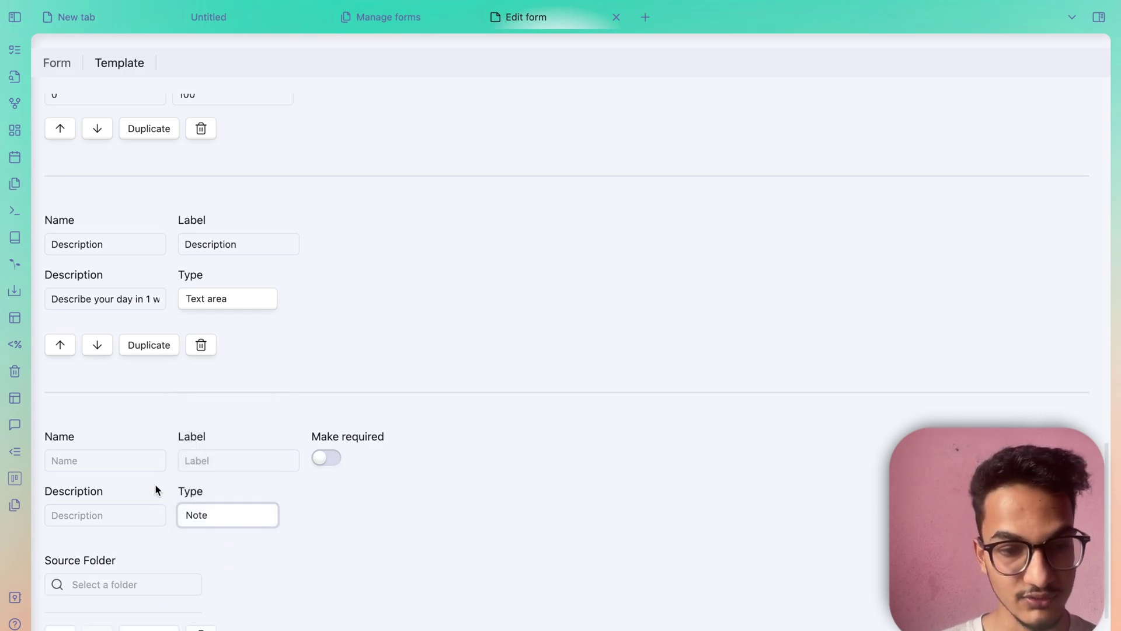
click(126, 460)
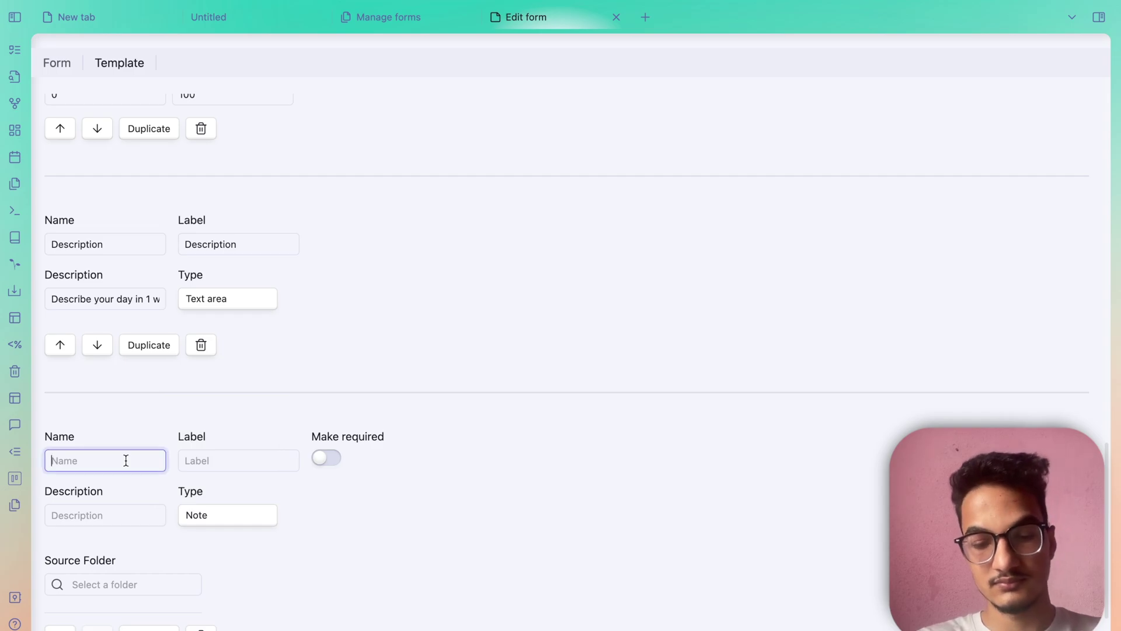
text(Today')
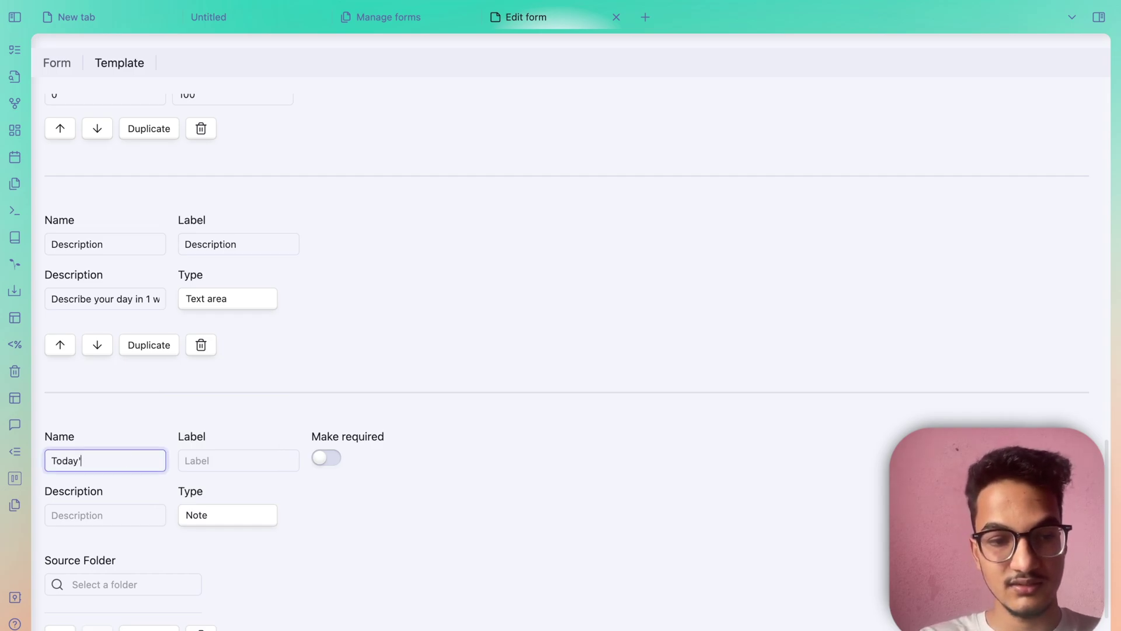
key(BackSpace)
key(BackSpace)
key(BackSpace)
key(BackSpace)
text(Note)
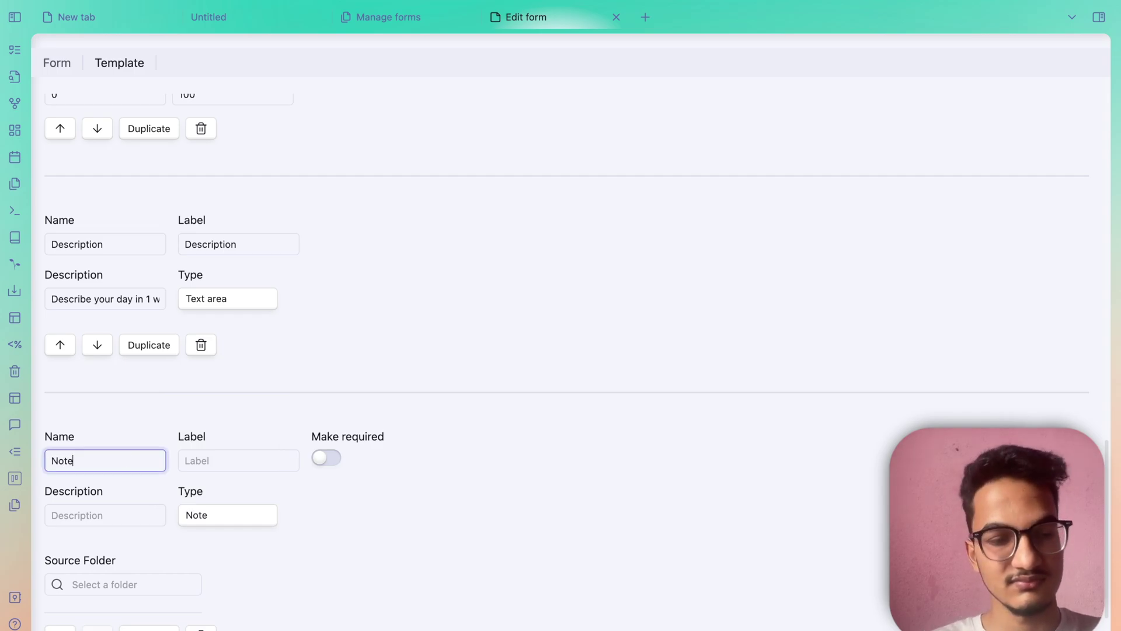
scroll(263, 418, down, 2)
click(240, 378)
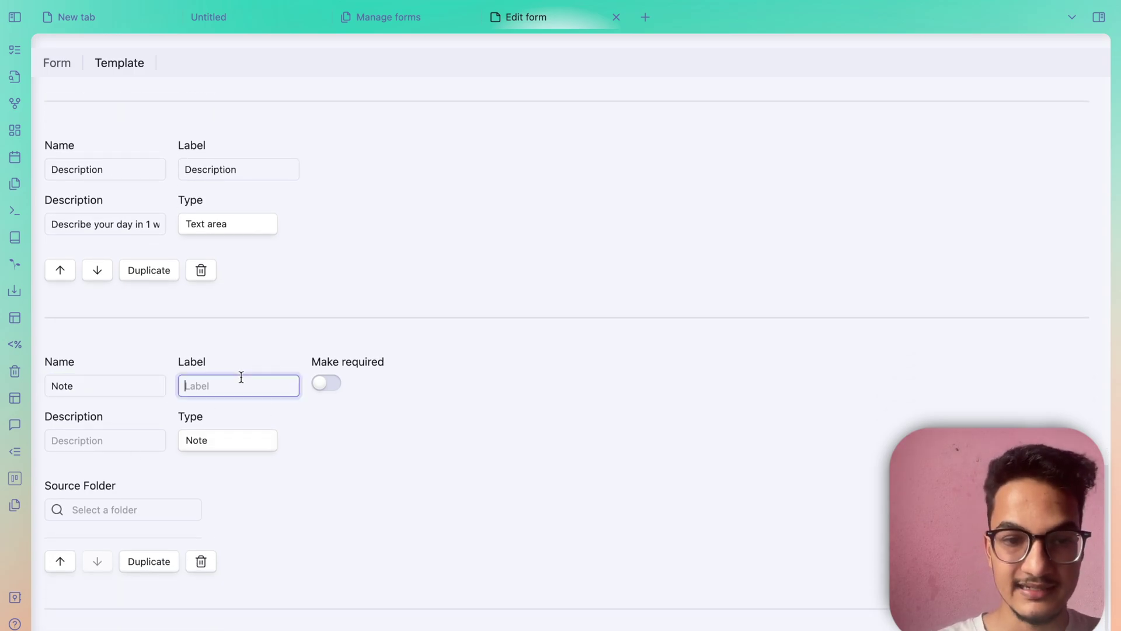
text(Note)
click(284, 446)
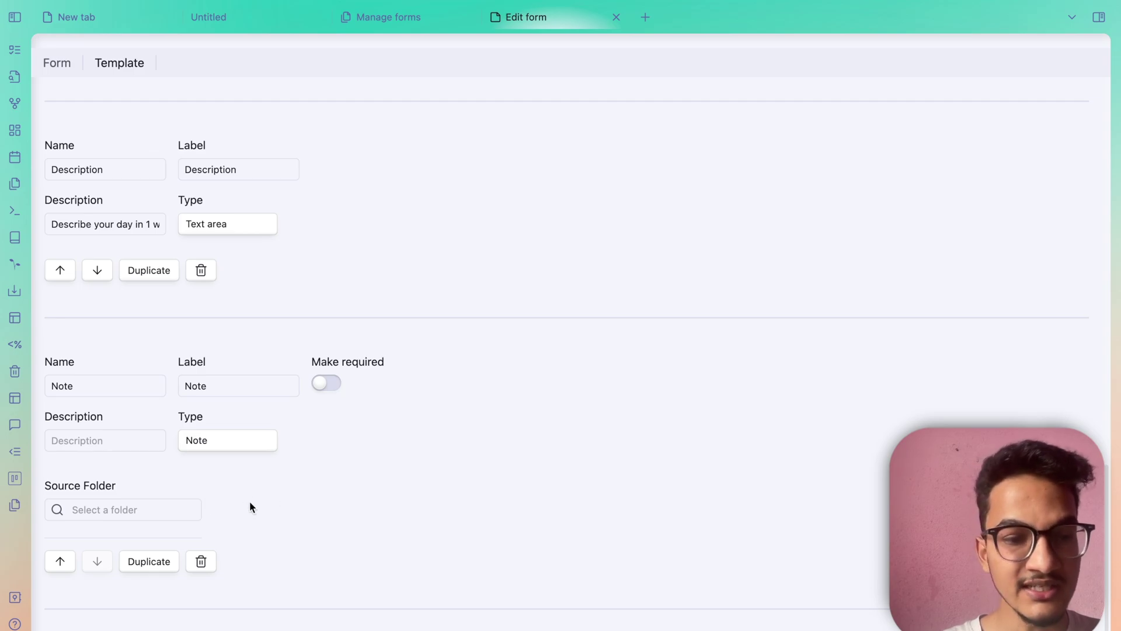
Check the Note field's Source Folder and Type options, keeping Note as the type
click(110, 509)
click(248, 516)
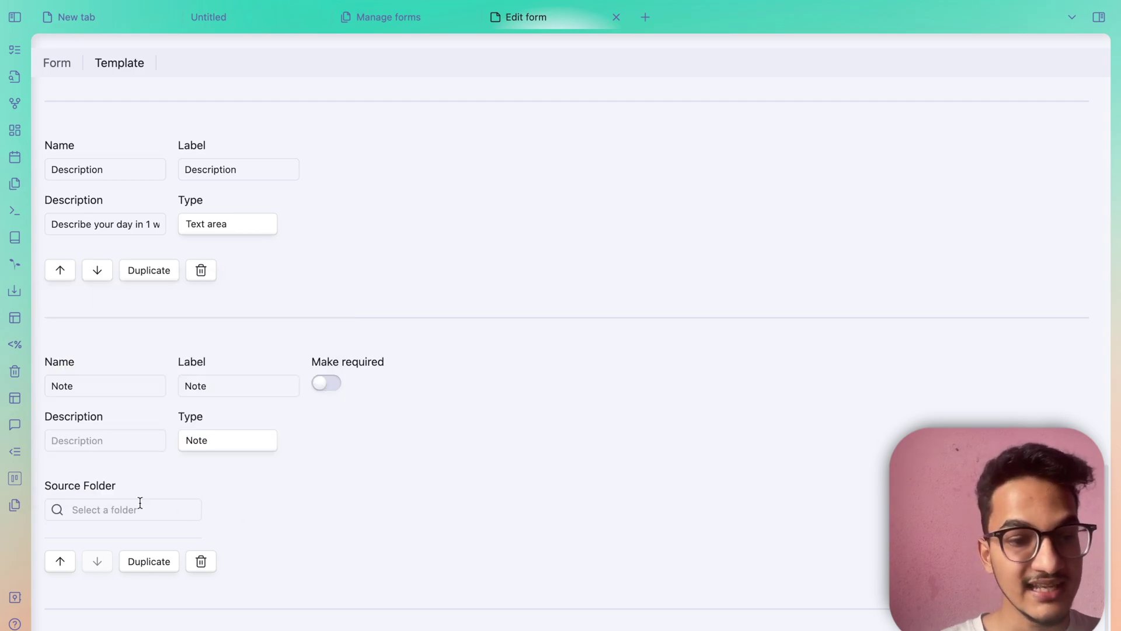
click(85, 494)
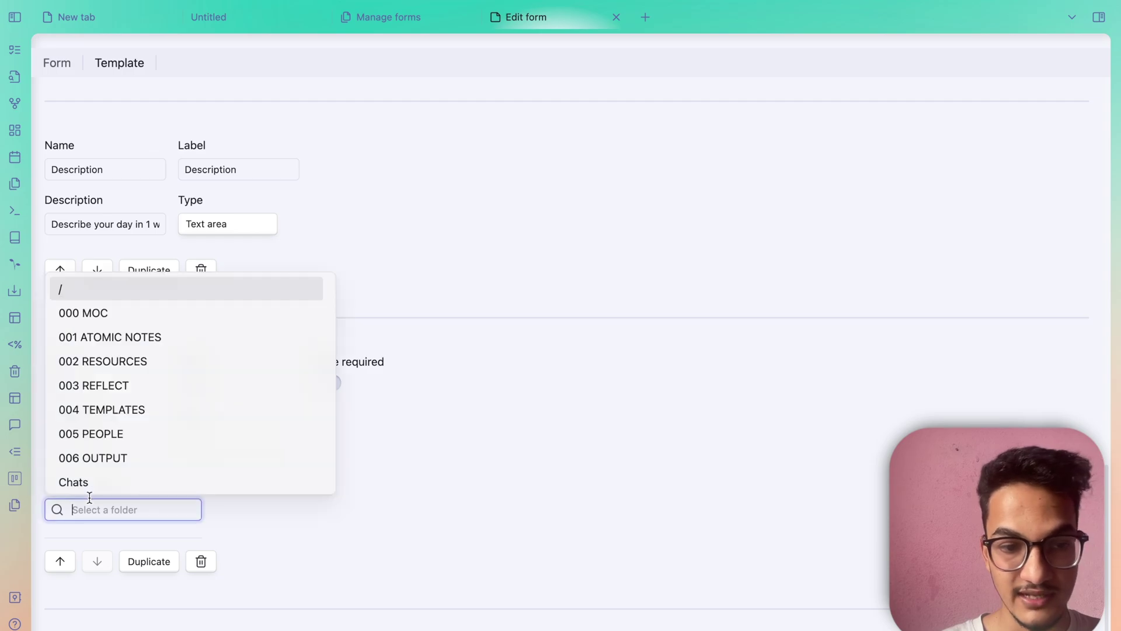
click(233, 467)
click(198, 443)
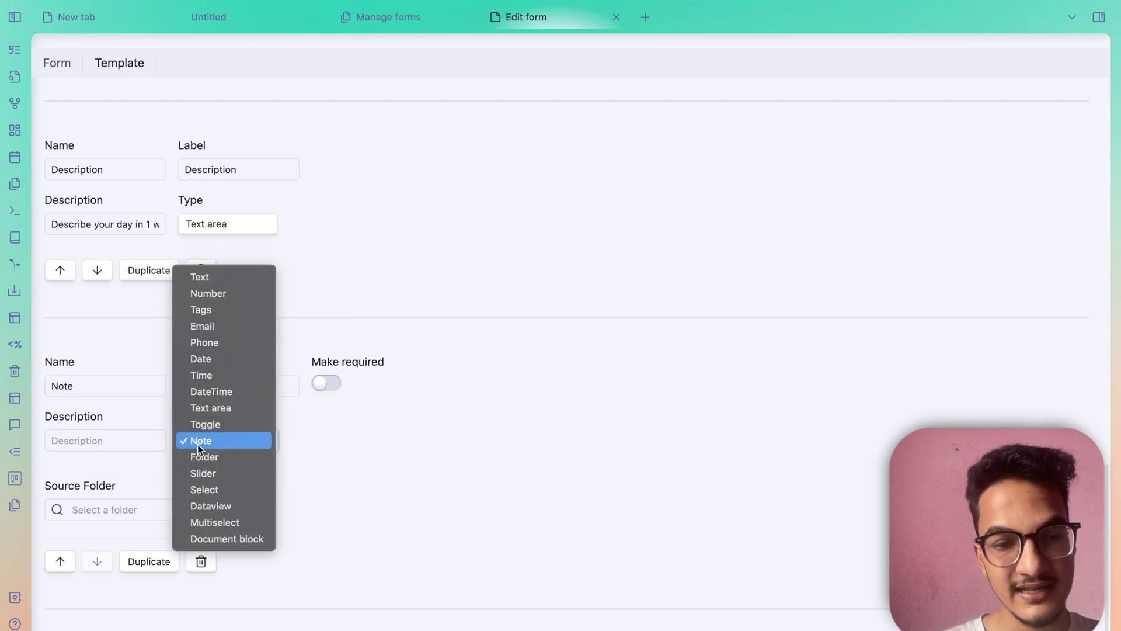
click(198, 444)
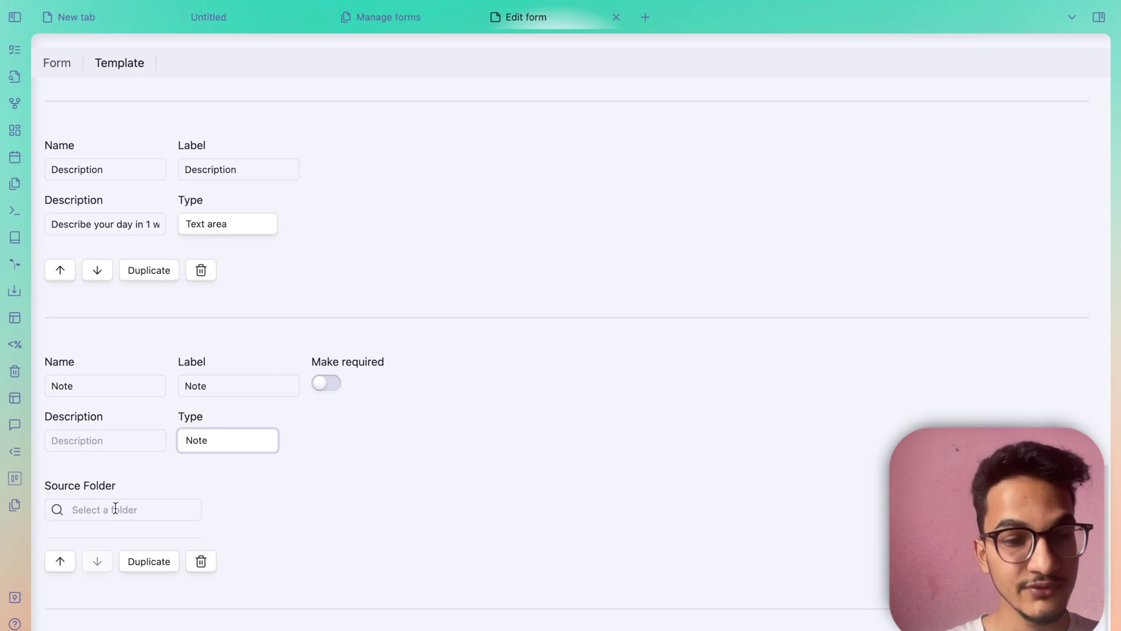
click(115, 510)
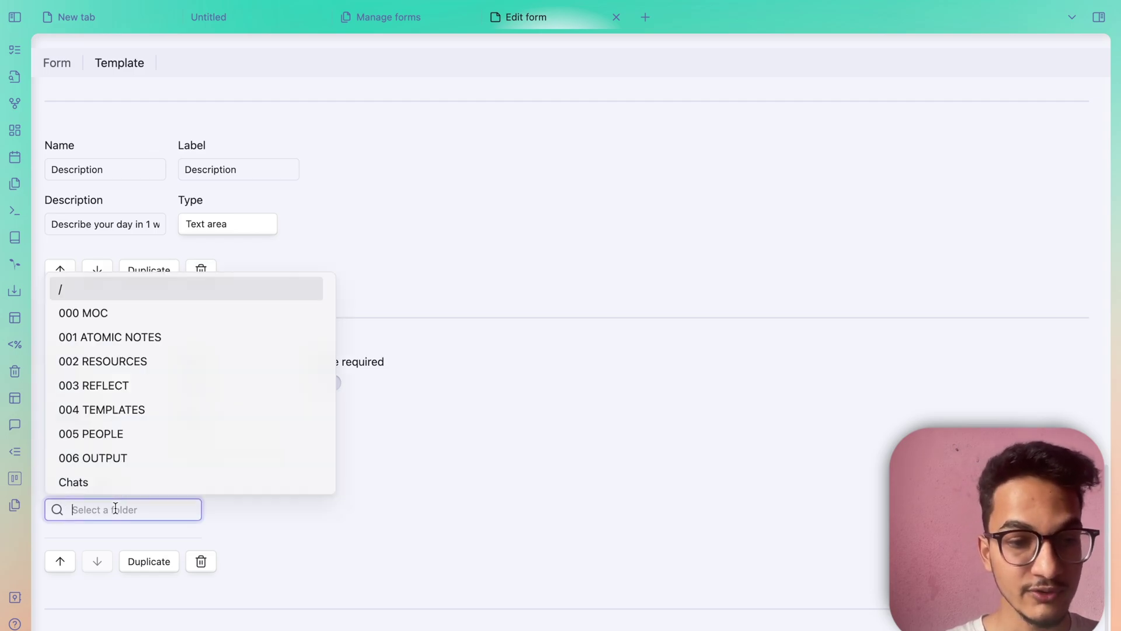
click(511, 484)
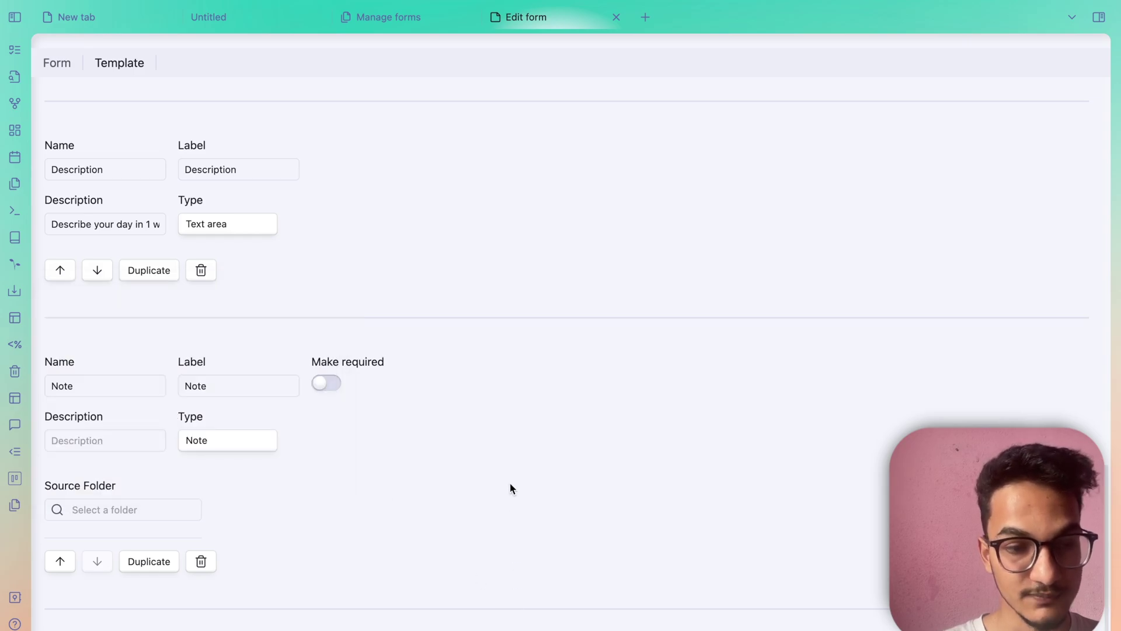
click(246, 440)
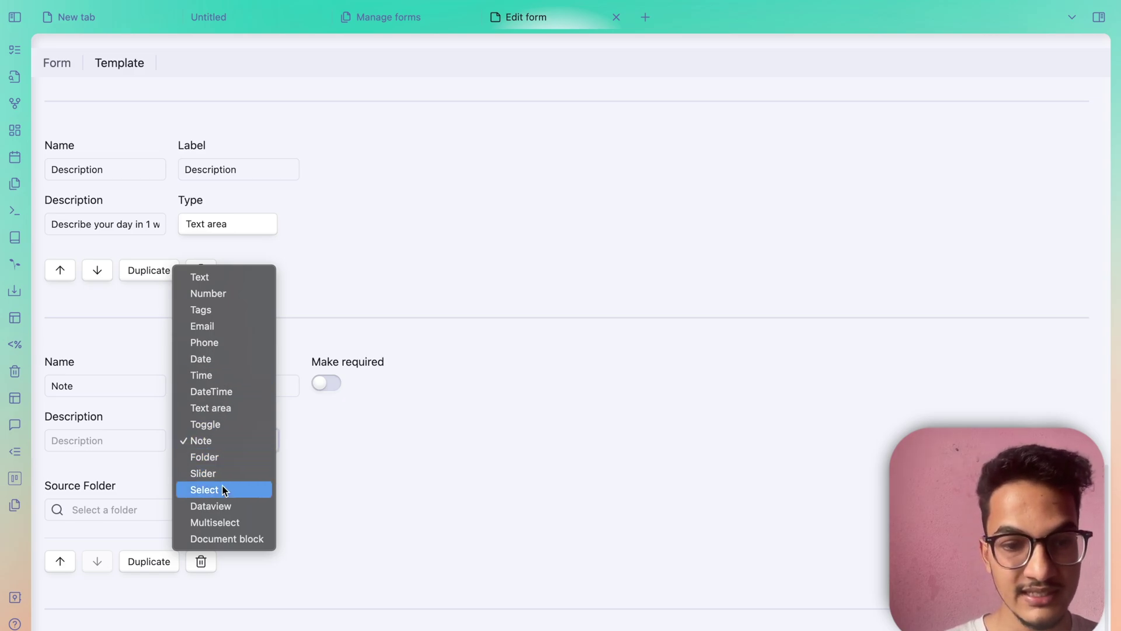
Make the Note field a Select with a Static options source and add one blank option row
click(242, 474)
click(245, 474)
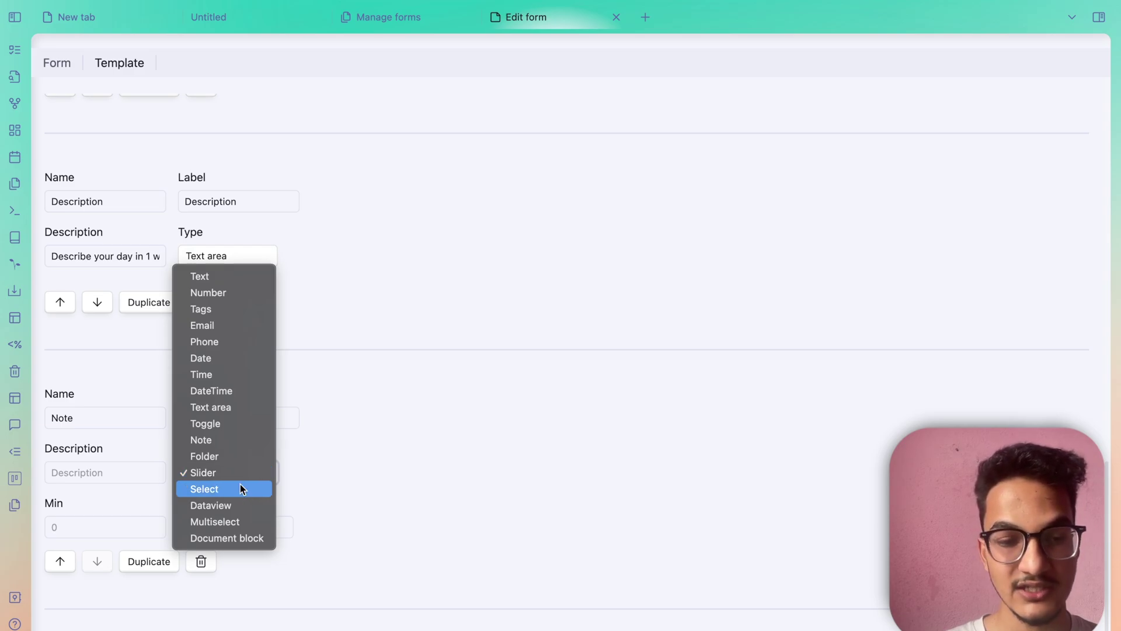
click(240, 486)
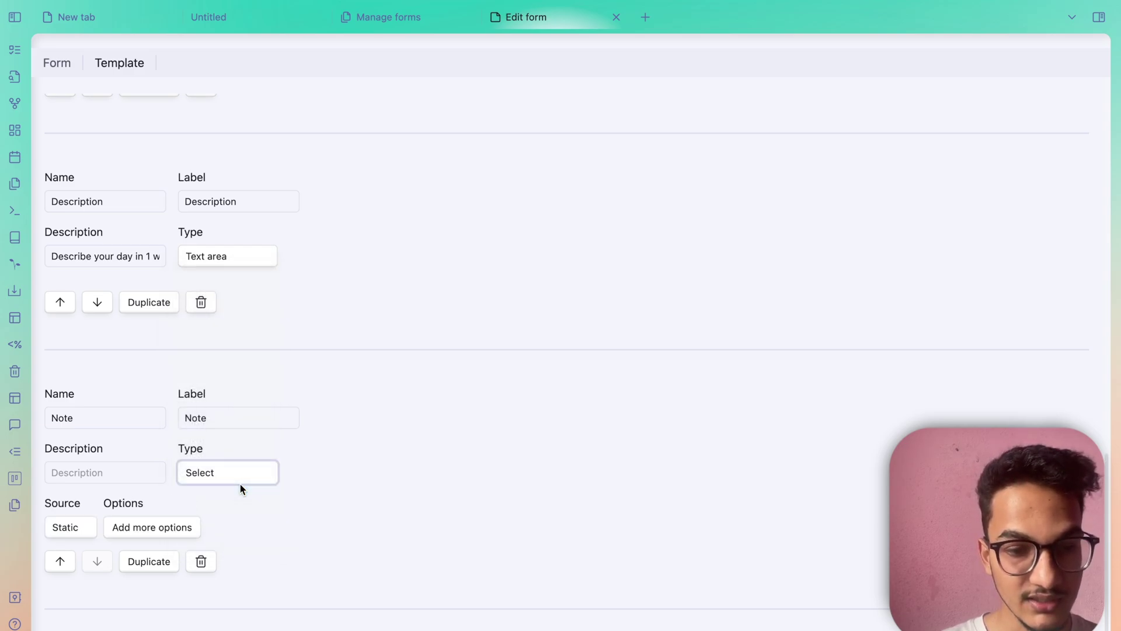
click(81, 529)
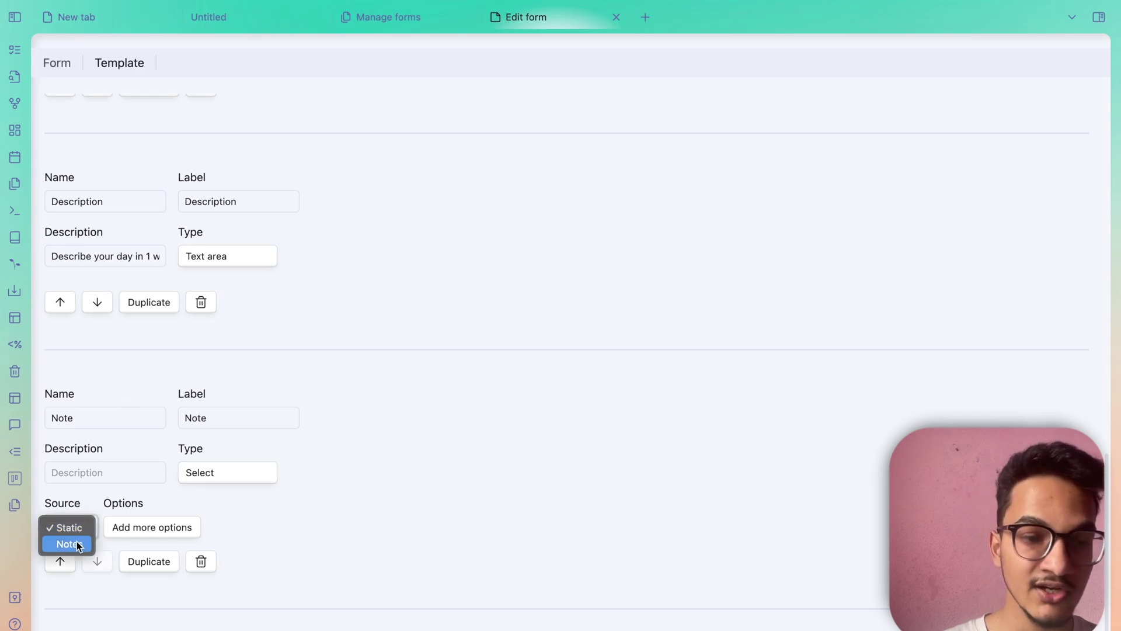
click(75, 541)
scroll(82, 526, down, 1)
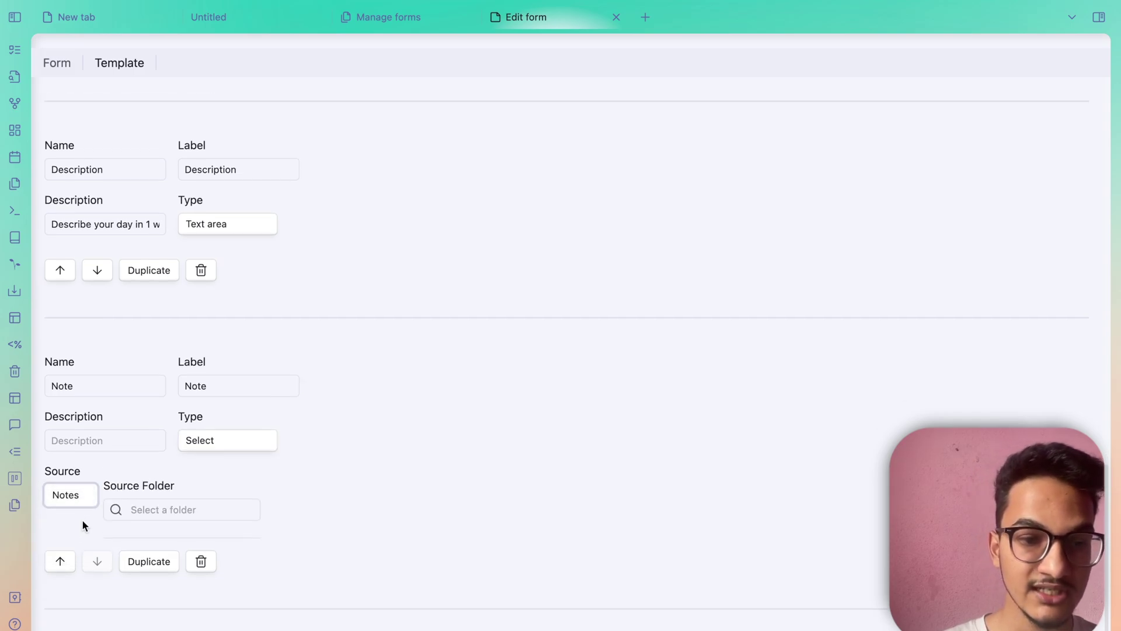
click(205, 442)
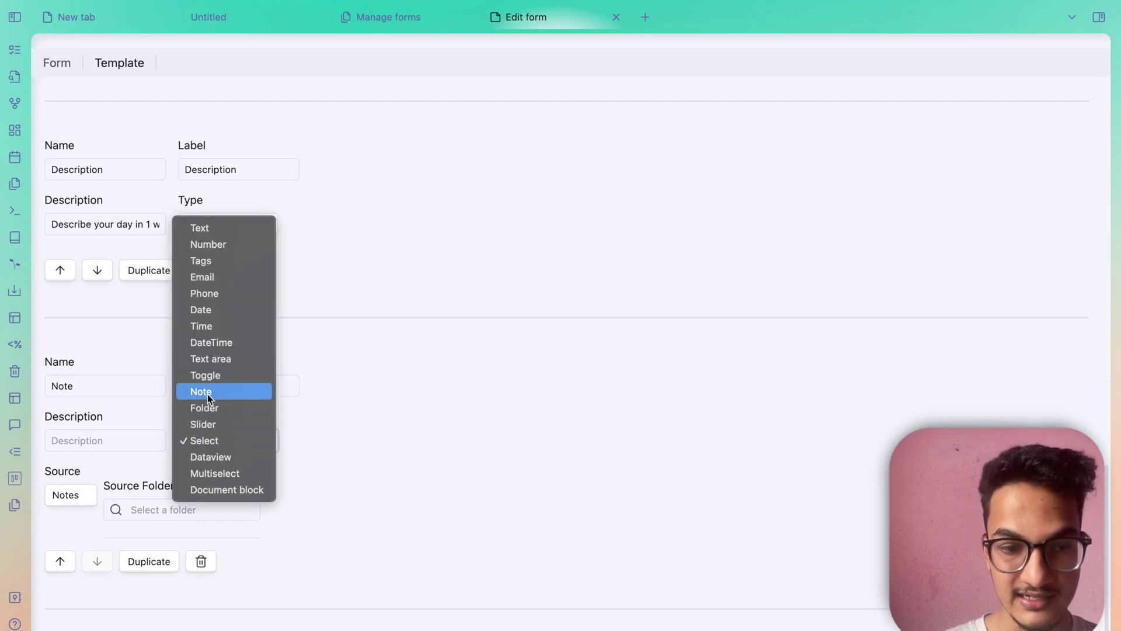
click(397, 495)
click(53, 497)
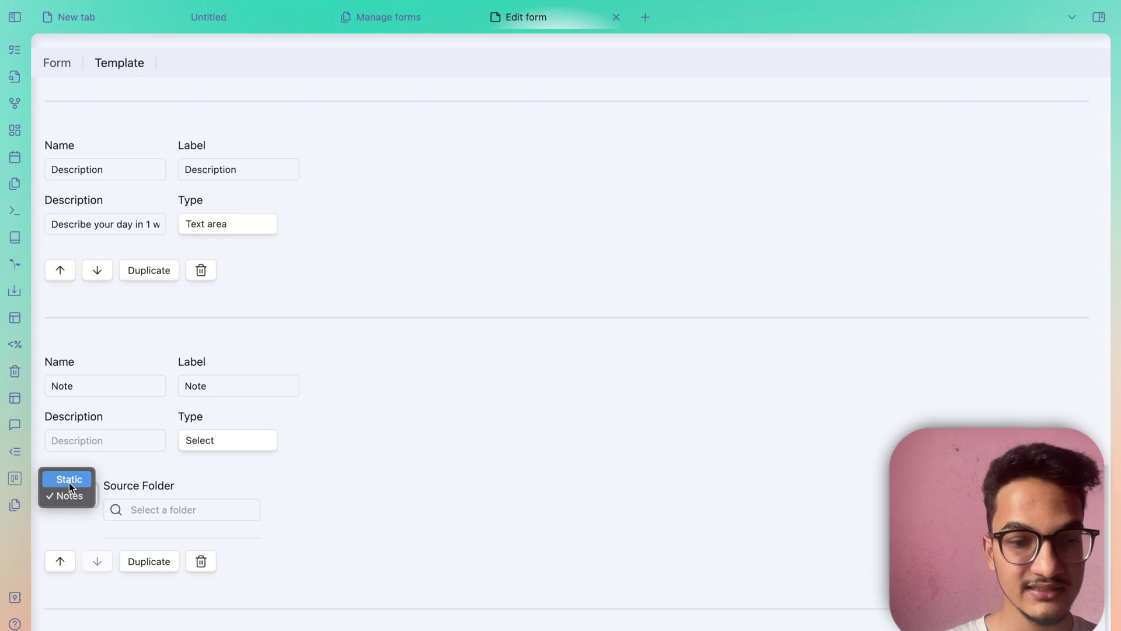
click(69, 483)
click(154, 529)
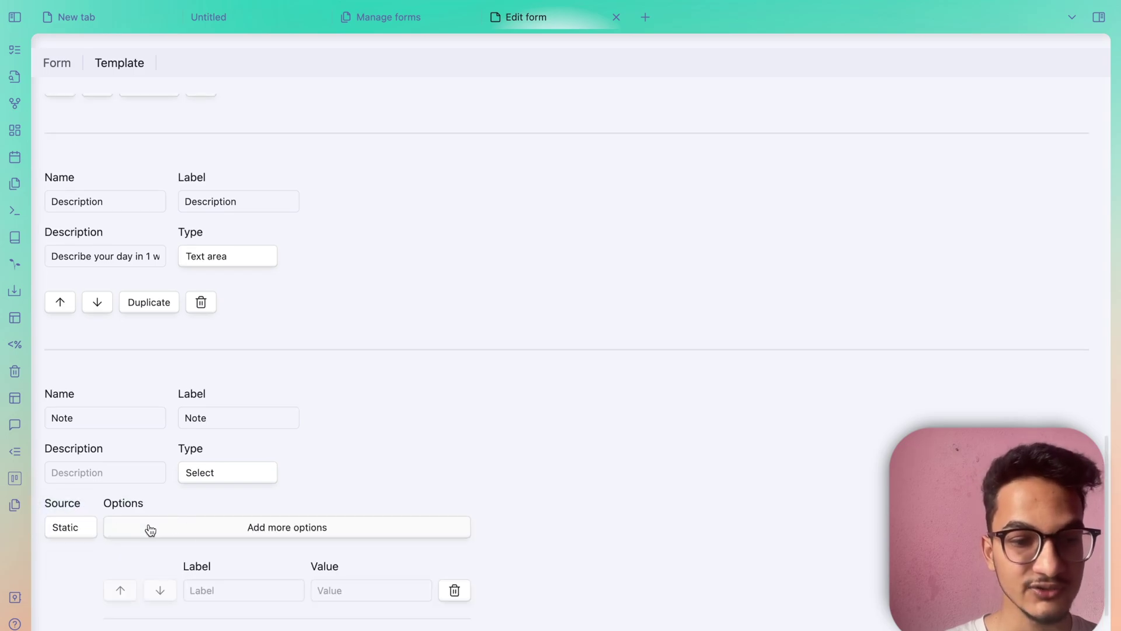
Enter five star emojis into the new option's label using the emoji picker
click(240, 583)
scroll(252, 564, down, 2)
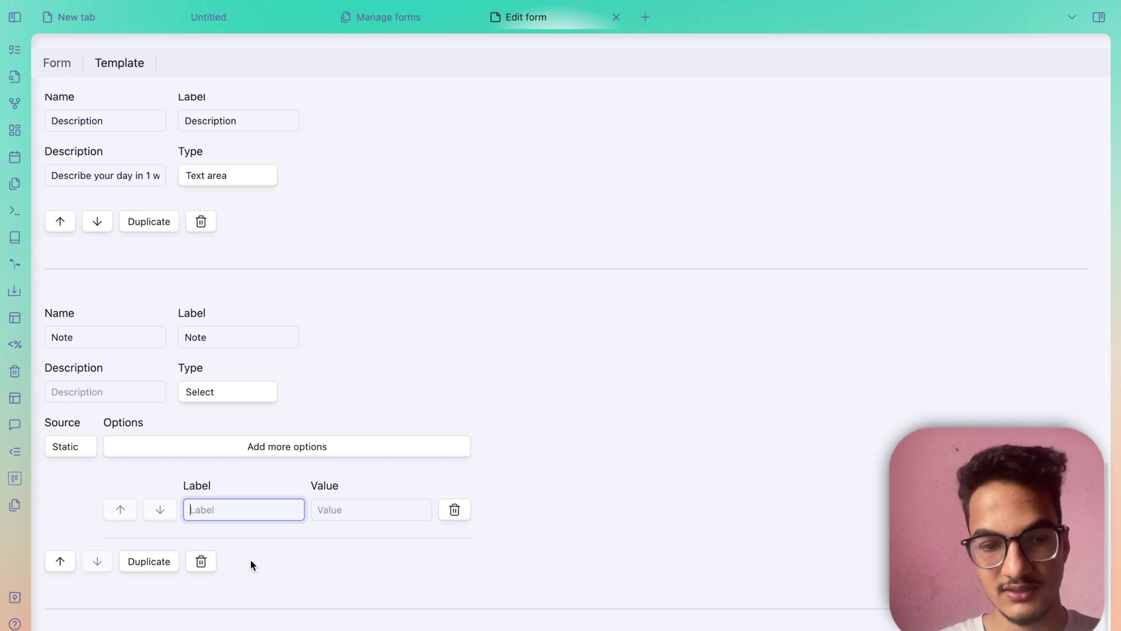
text(/)
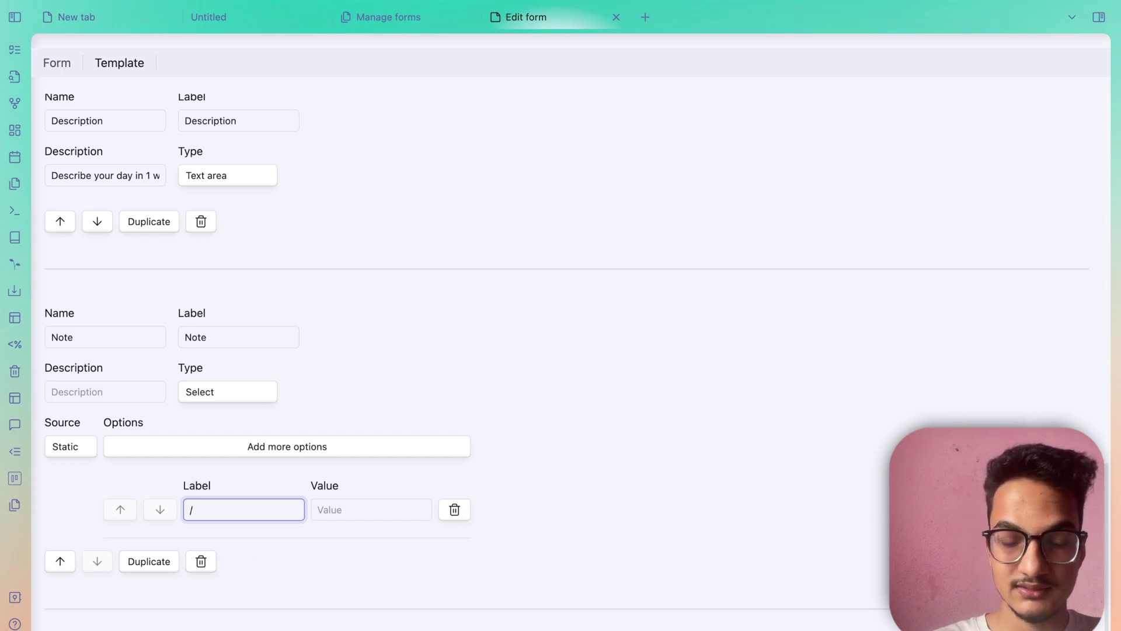
text(emo)
key(BackSpace)
key(BackSpace)
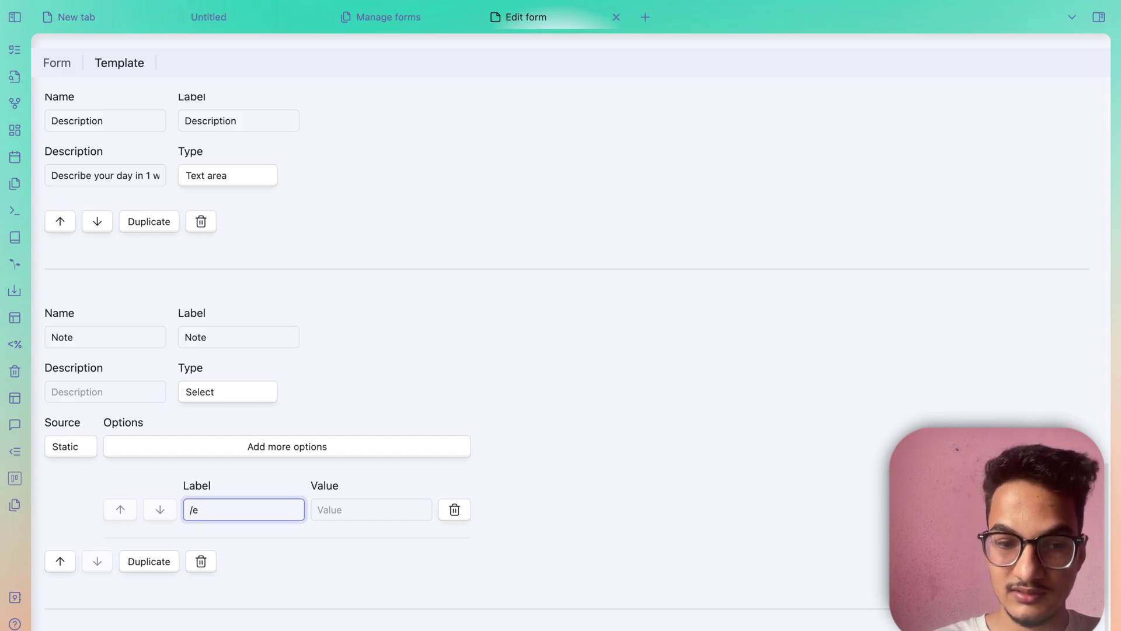
key(BackSpace)
key(BackSpace)
text(\)
key(ctrl+super+space)
text(star)
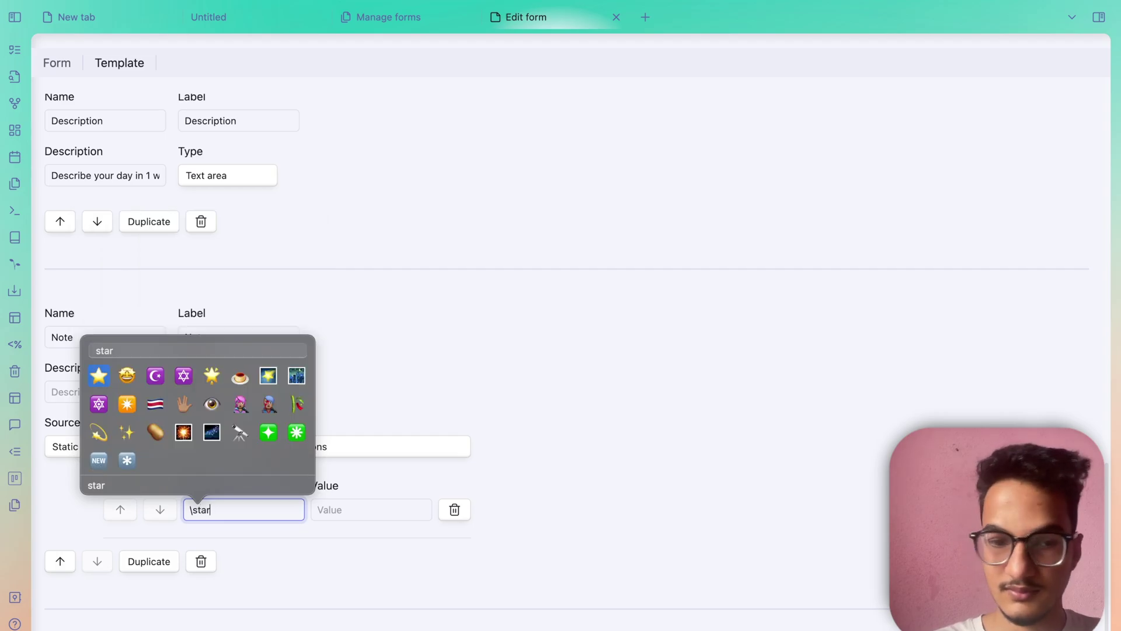
key(Return)
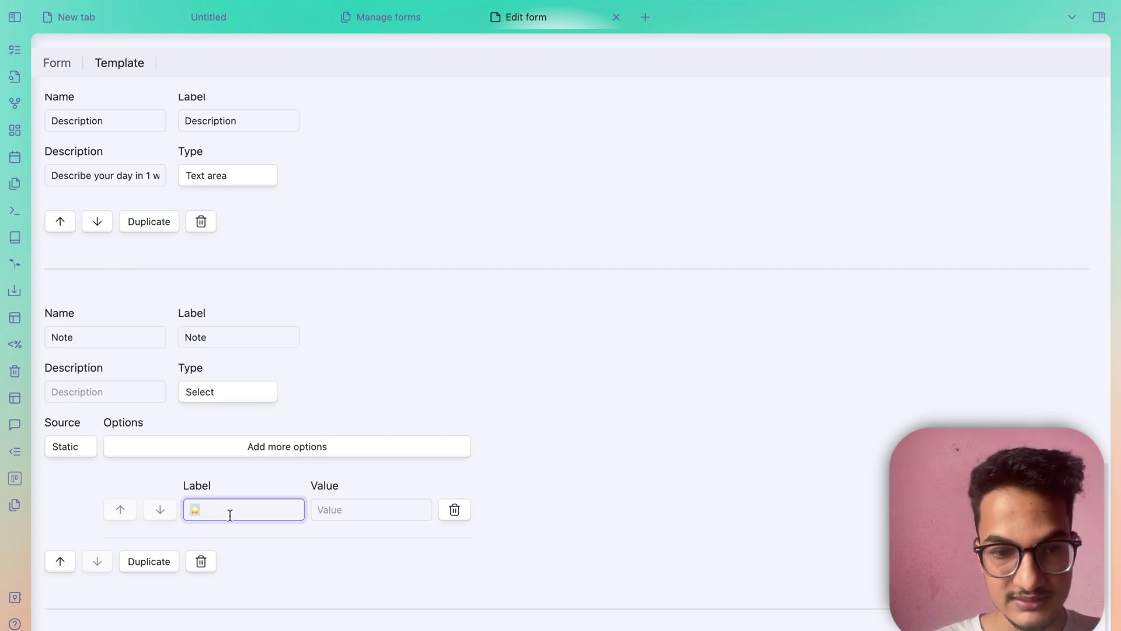
key(super+a)
key(super+c)
key(super+v)
key(super+v)
key(super+v)
key(super+v)
key(super+v)
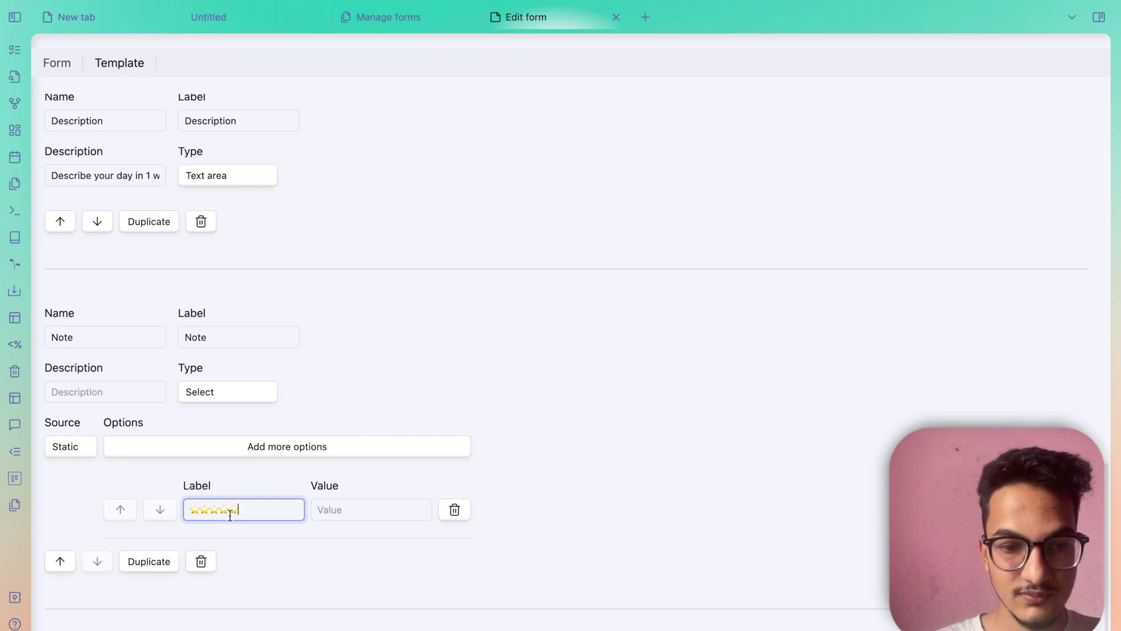
click(316, 509)
Move the five stars into the option's value and label the option 'best'
click(272, 511)
key(super+a)
key(super+x)
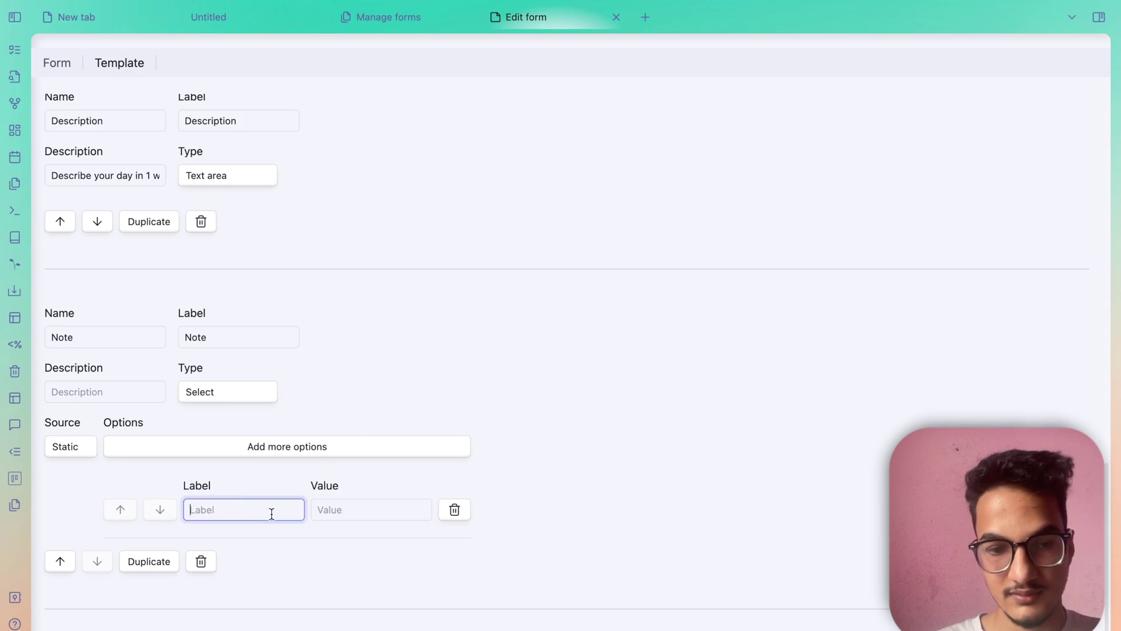
click(413, 508)
key(super+v)
click(286, 508)
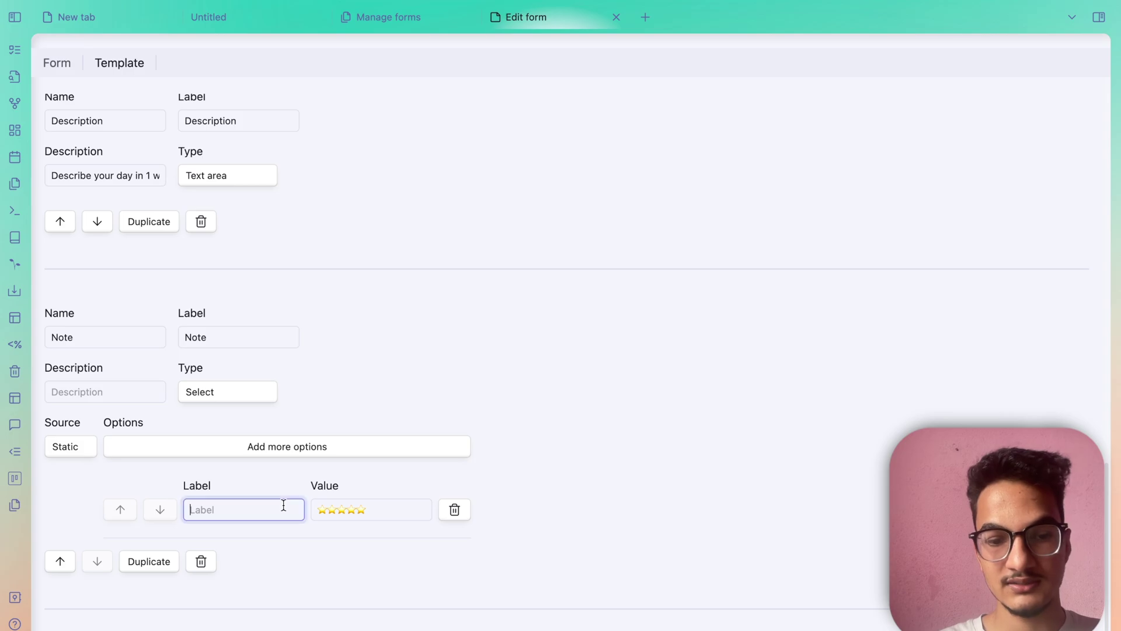
text(best)
key(Tab)
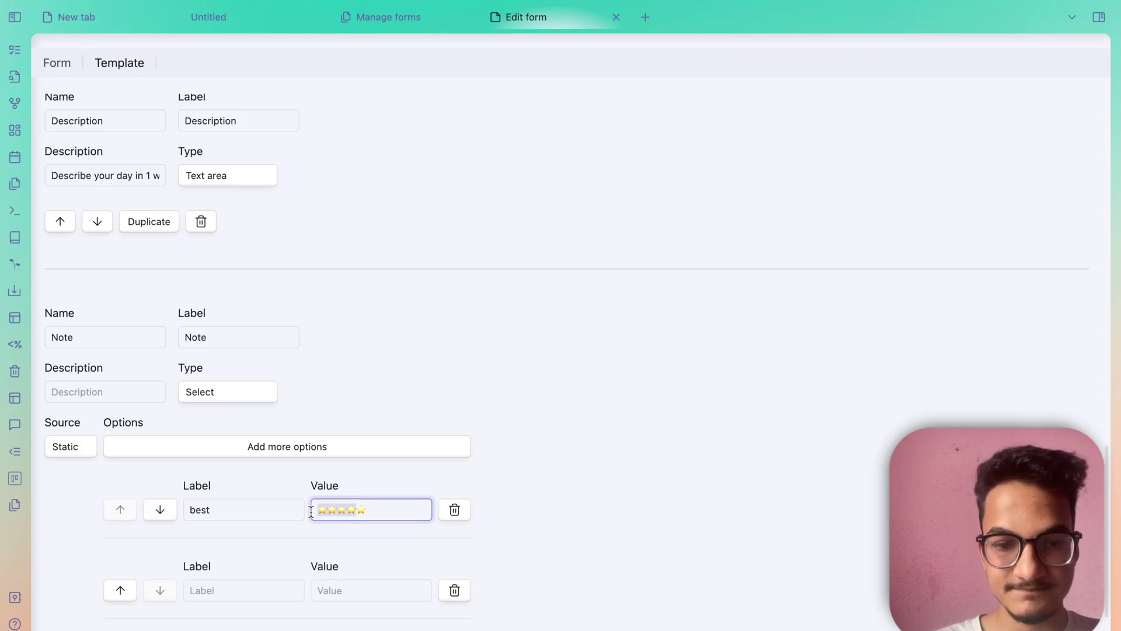
Add a 'Good' option valued four stars and a third option labelled 'Okayish'
click(364, 591)
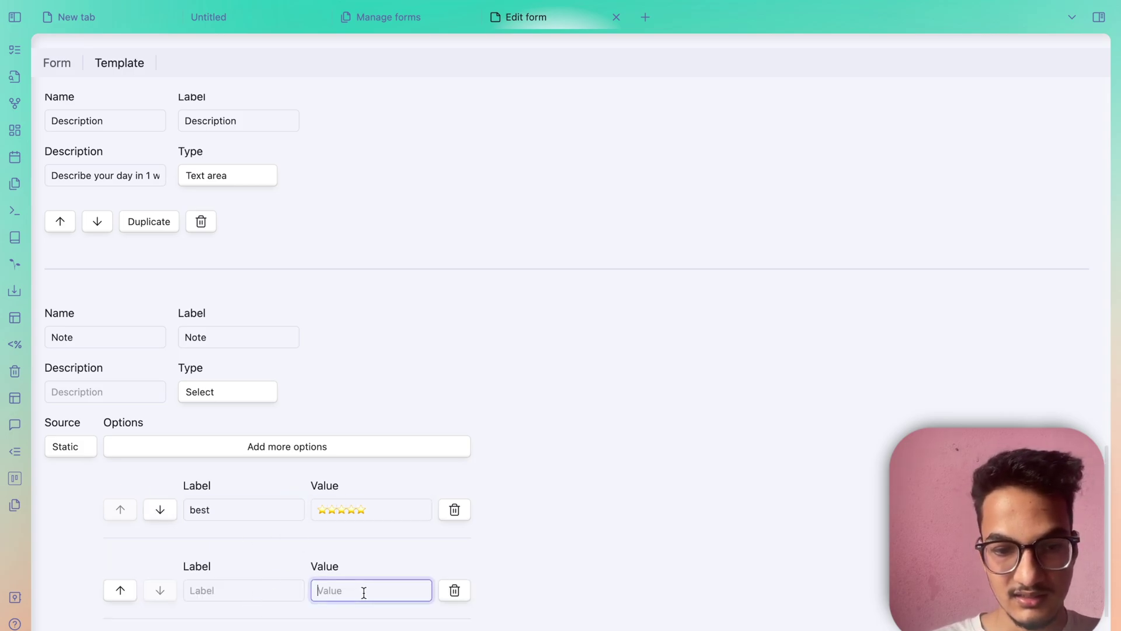
key(super+v)
key(BackSpace)
click(248, 596)
text(Good)
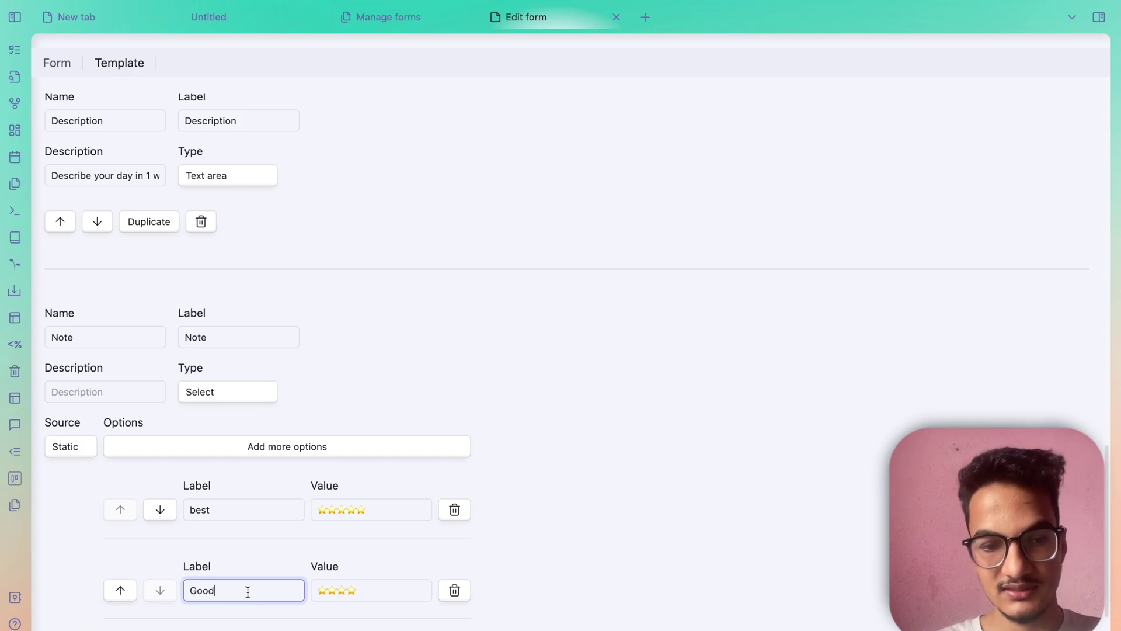
scroll(248, 596, down, 2)
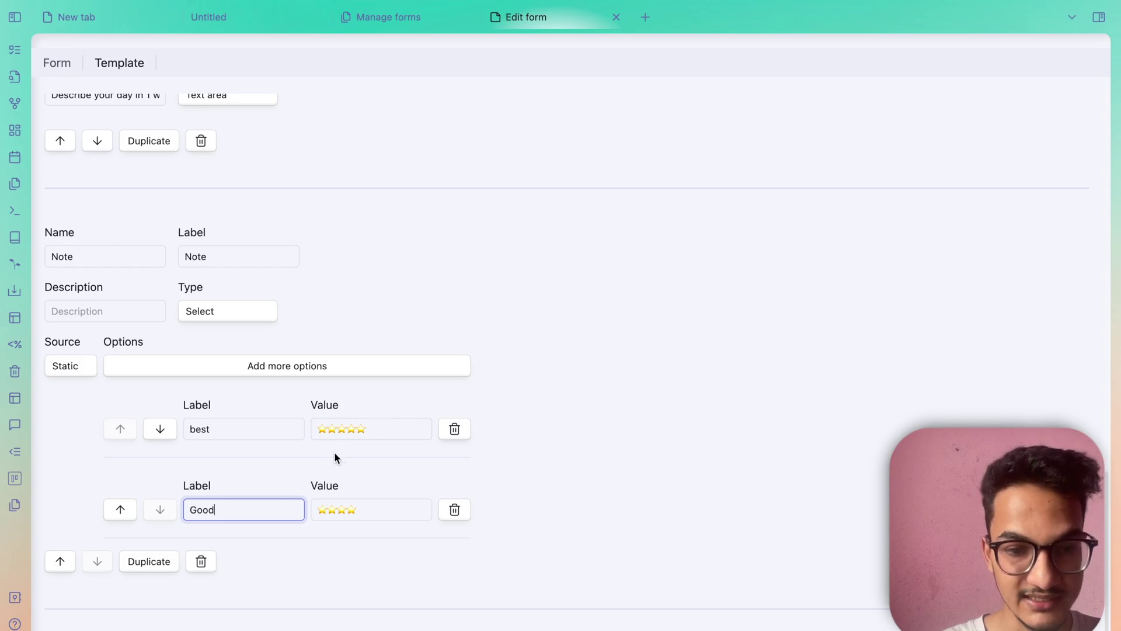
key(Return)
text(Okayish)
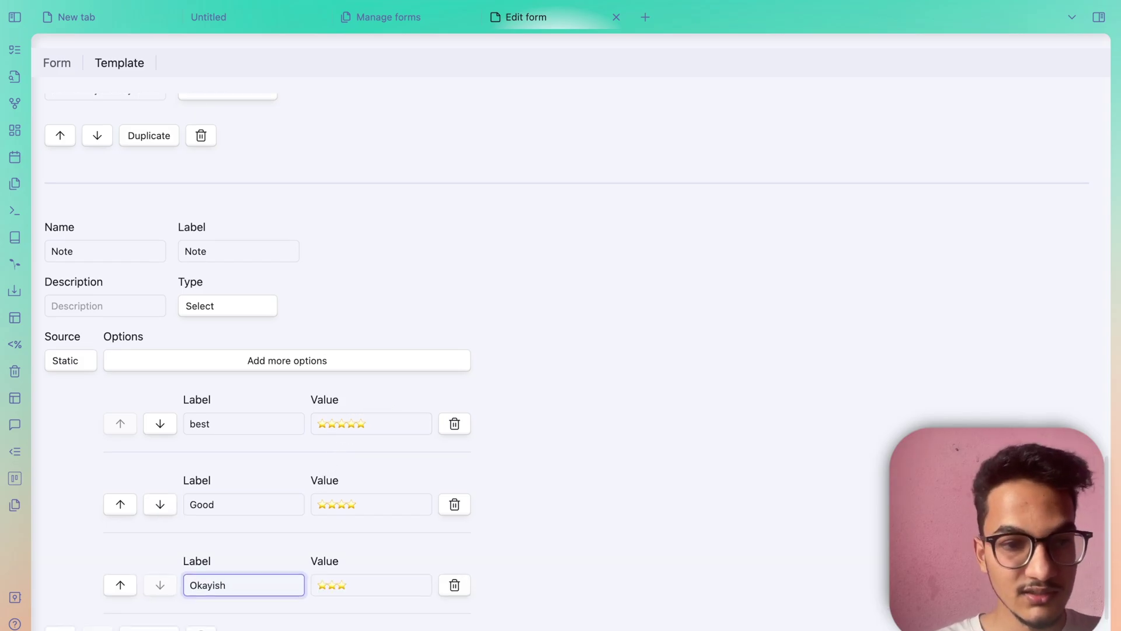
scroll(230, 577, up, 15)
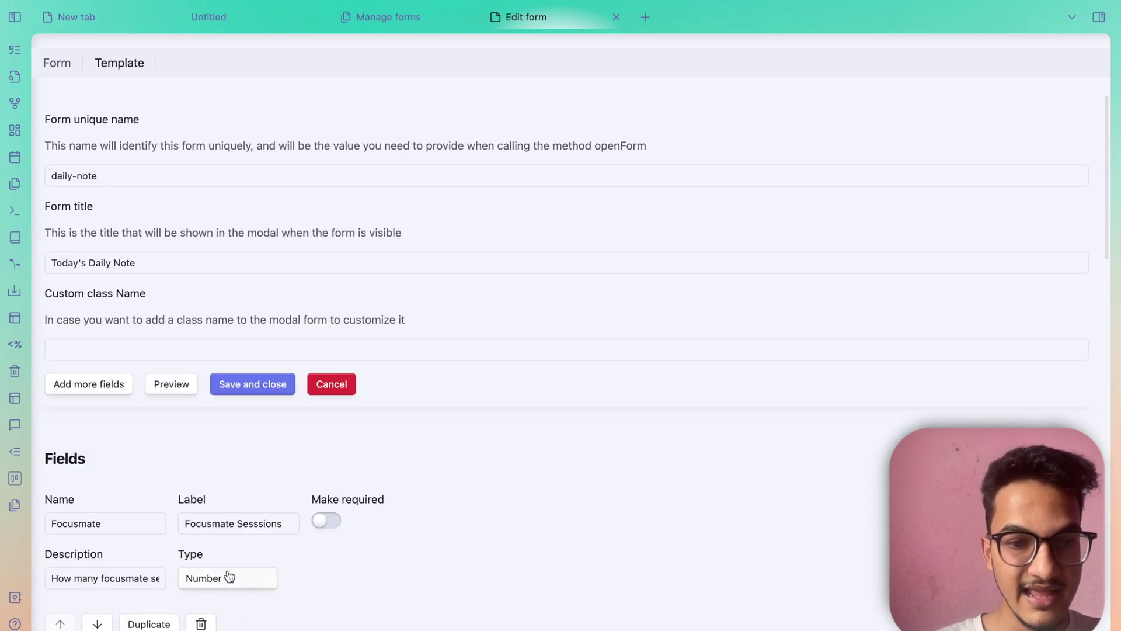
Add a new blank field and rename the Note field to day_rate
click(108, 388)
scroll(107, 383, down, 15)
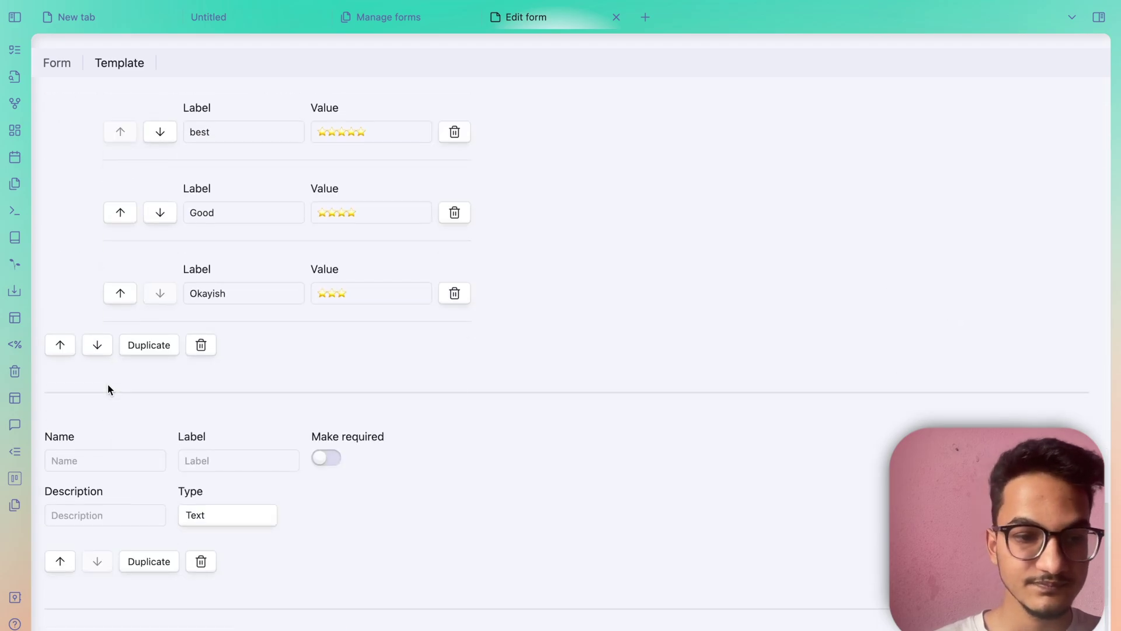
scroll(110, 357, up, 6)
double_click(99, 311)
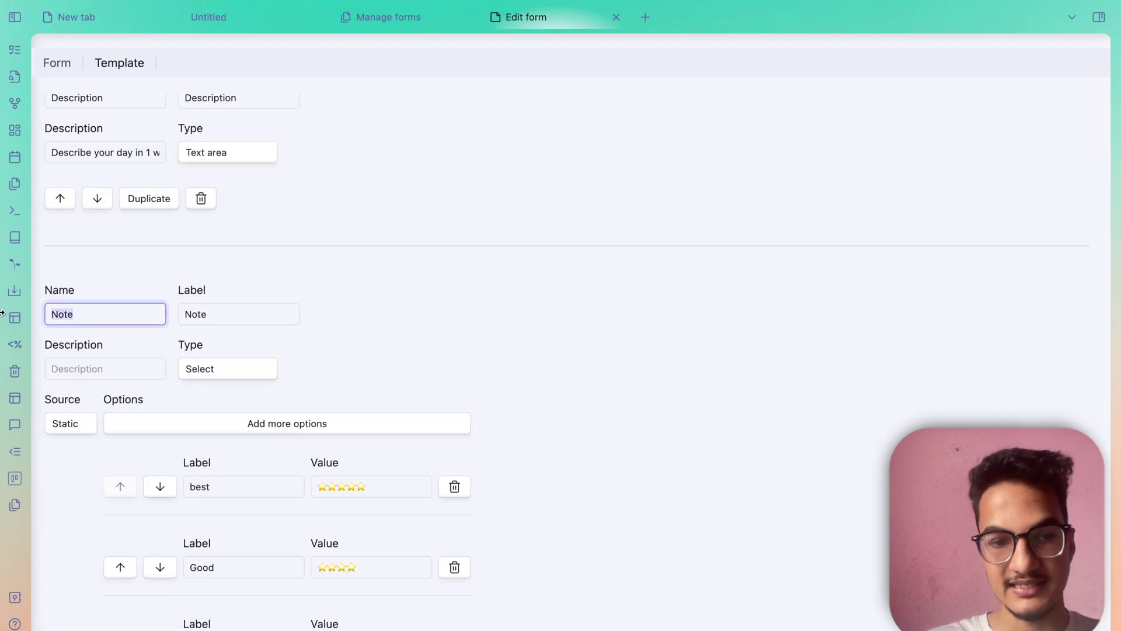
key(End)
key(BackSpace)
key(BackSpace)
key(BackSpace)
key(BackSpace)
text(day-ra)
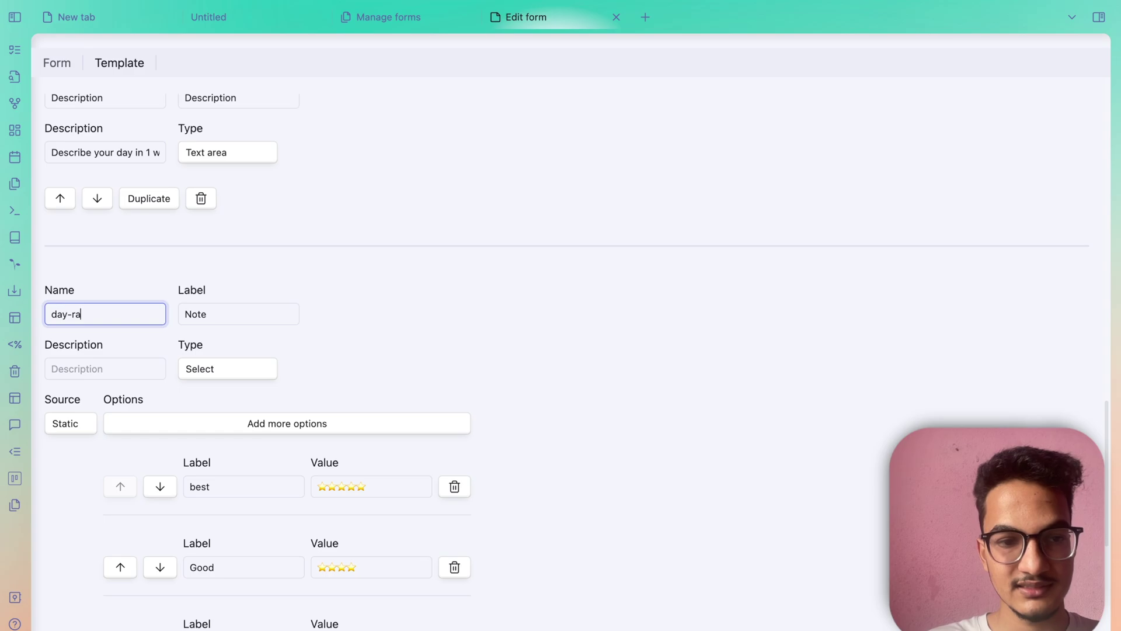
key(BackSpace)
key(BackSpace)
key(BackSpace)
text(_rate)
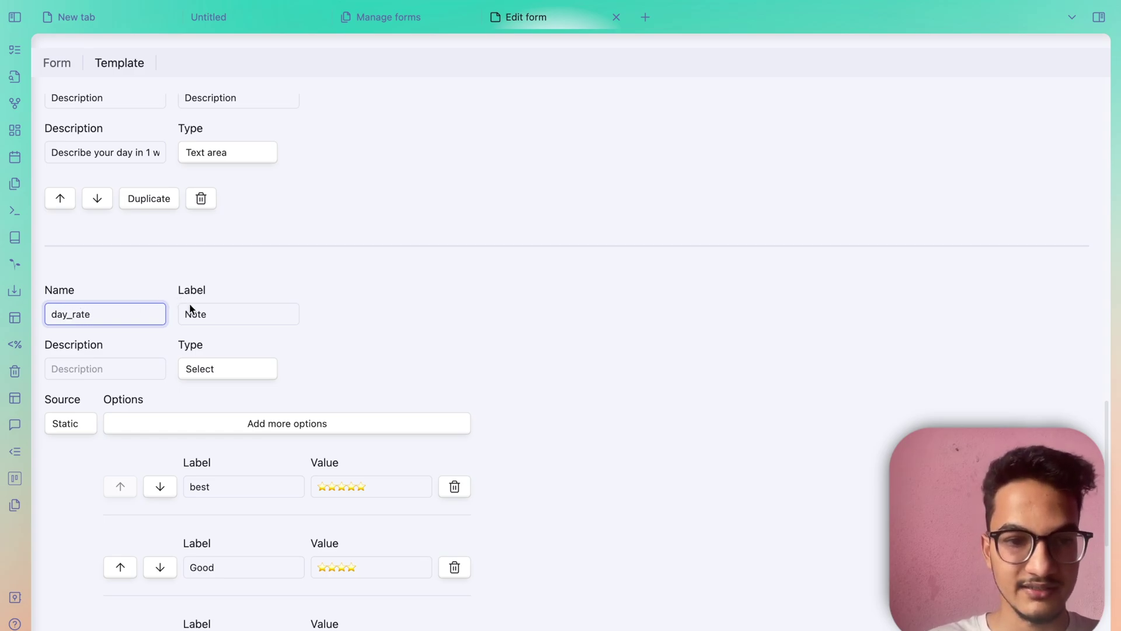
Give day_rate the description 'How good was your day?' and the label 'Rate your day'
double_click(226, 320)
click(119, 367)
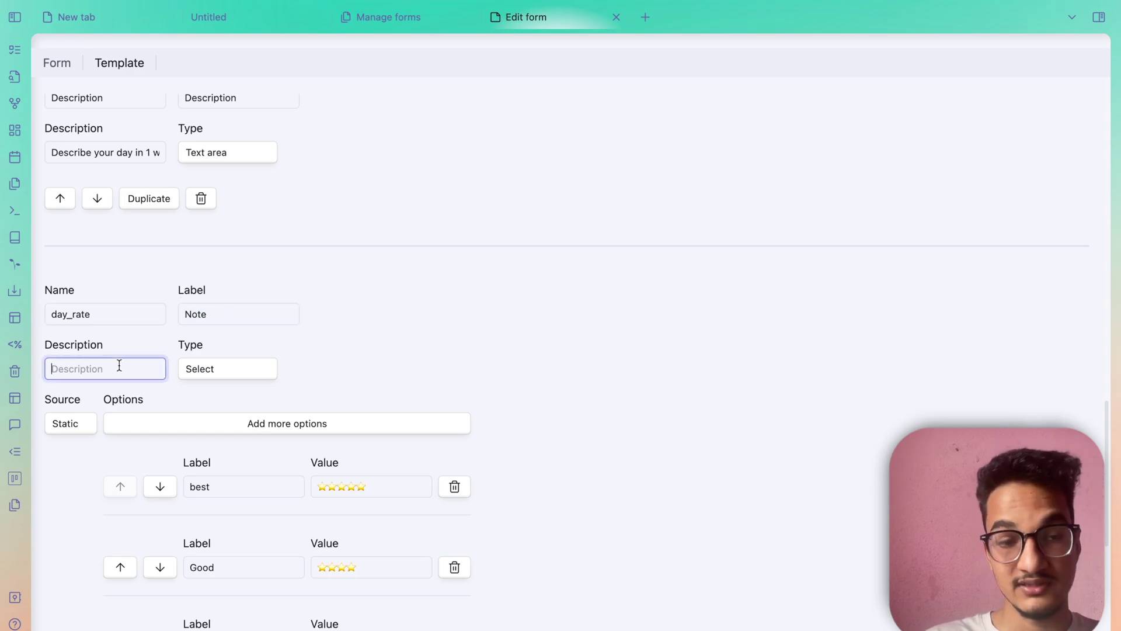
text(How good wa)
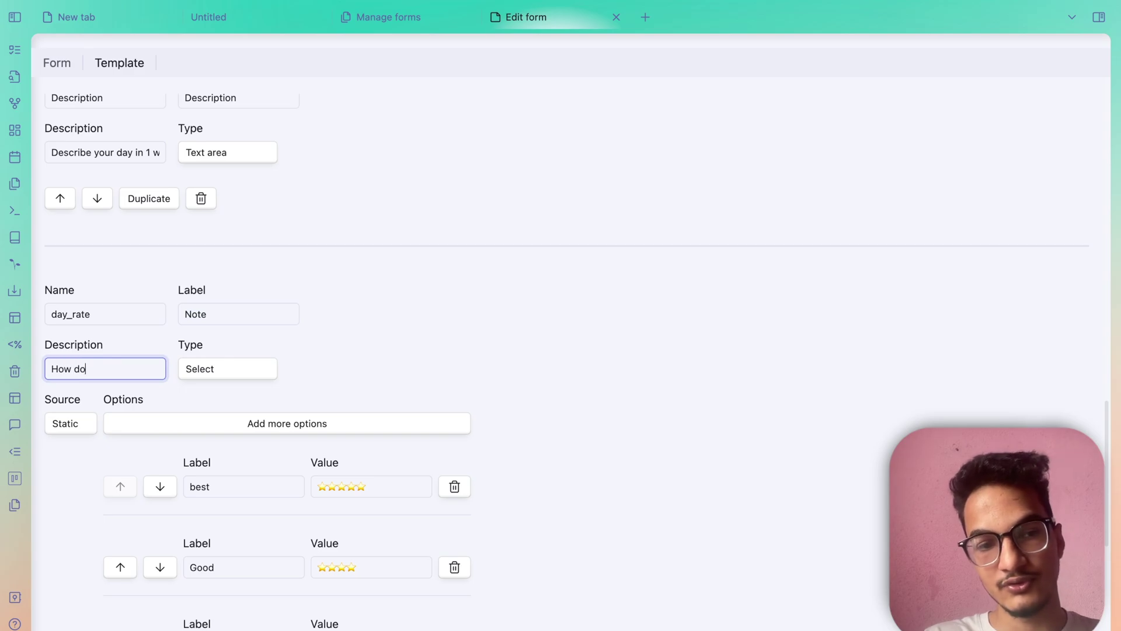
text(s your day?)
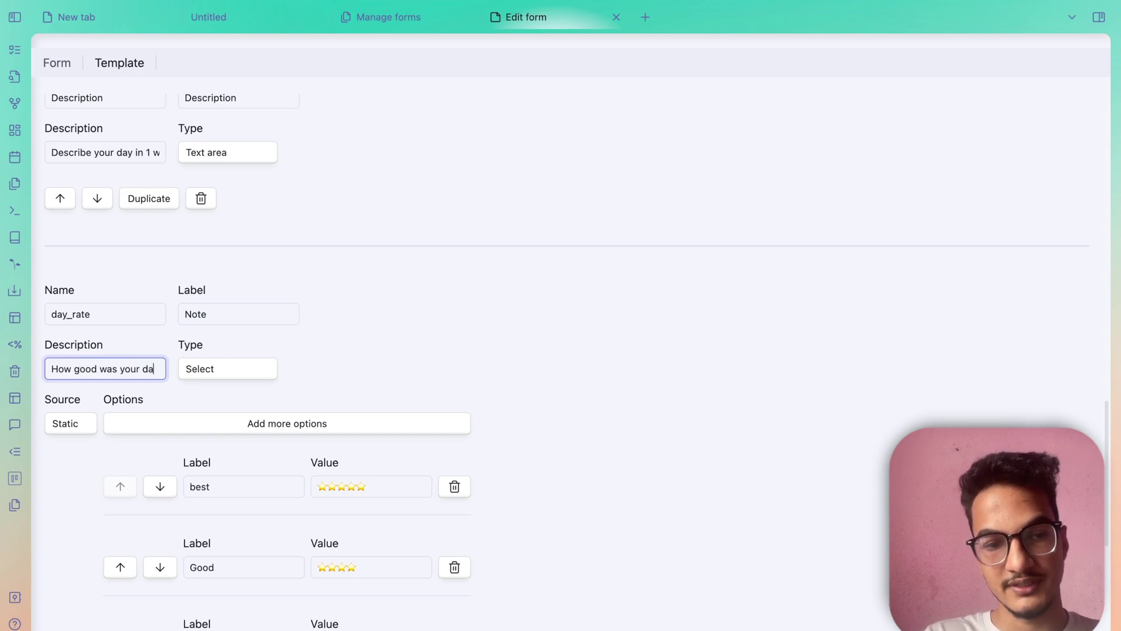
click(185, 376)
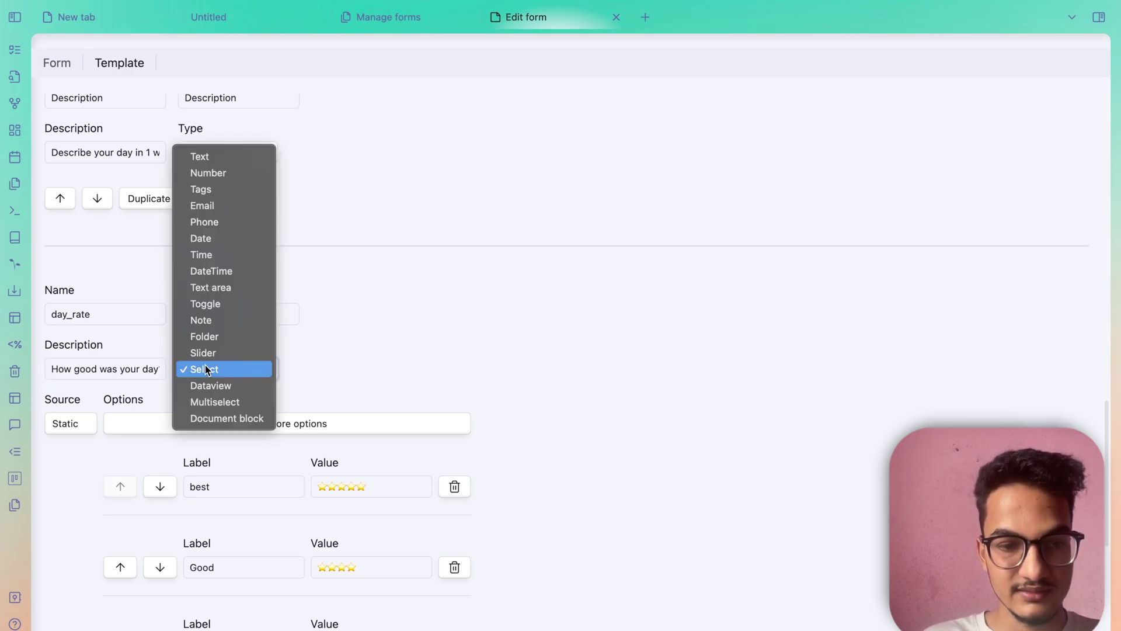
click(364, 342)
double_click(258, 317)
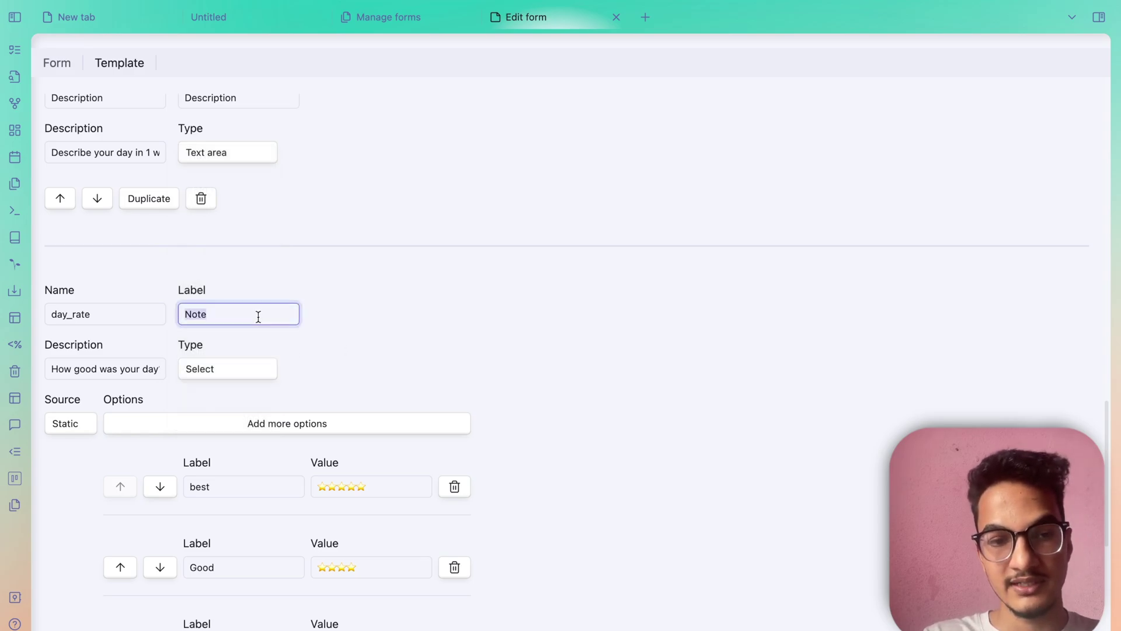
text(Rate your day)
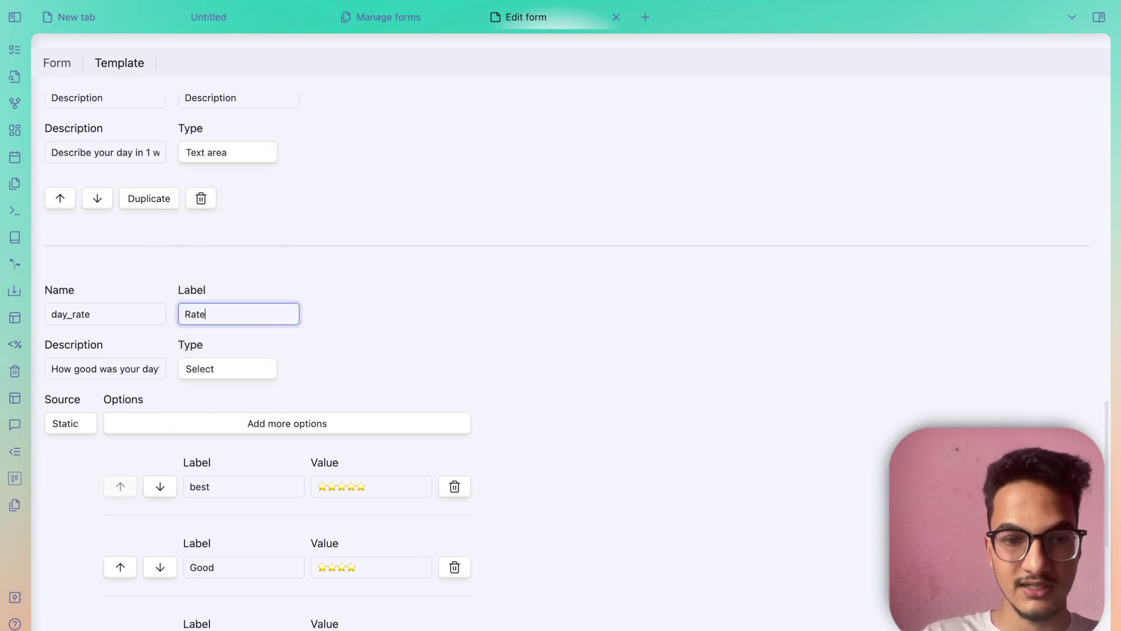
scroll(258, 359, down, 5)
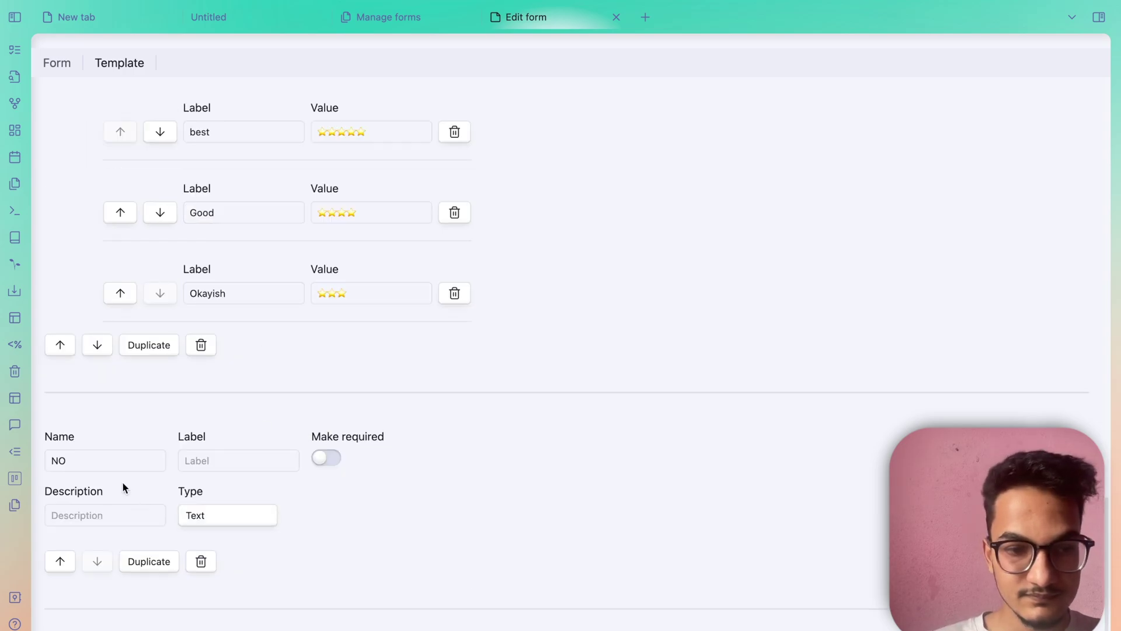
Set the new NO field's type to Dataview
double_click(122, 461)
click(238, 519)
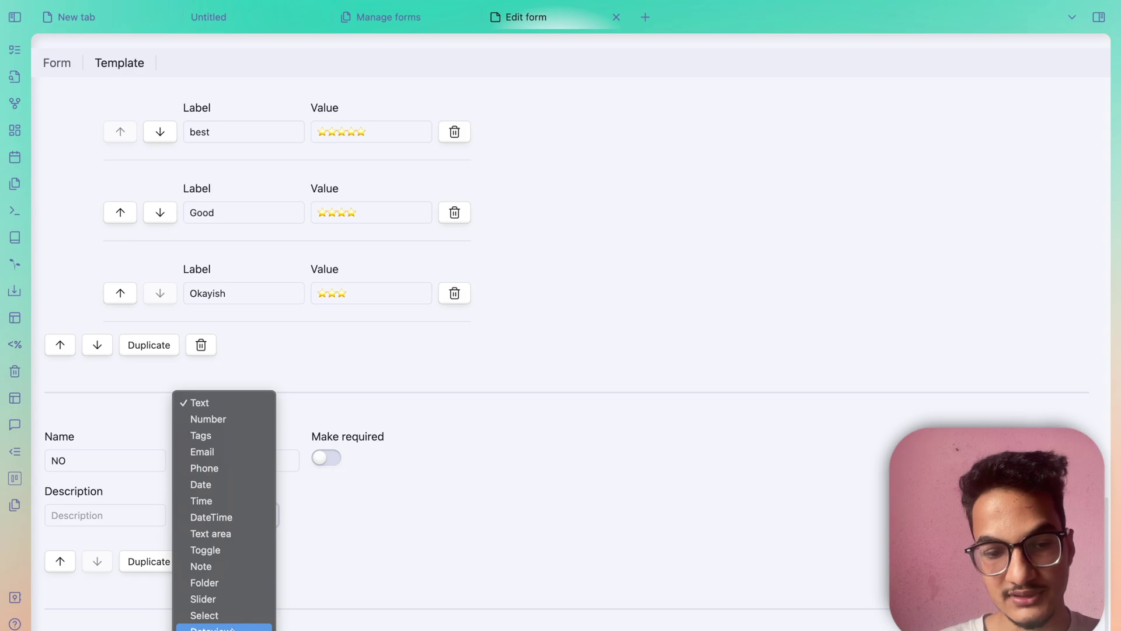
click(223, 627)
scroll(163, 467, down, 3)
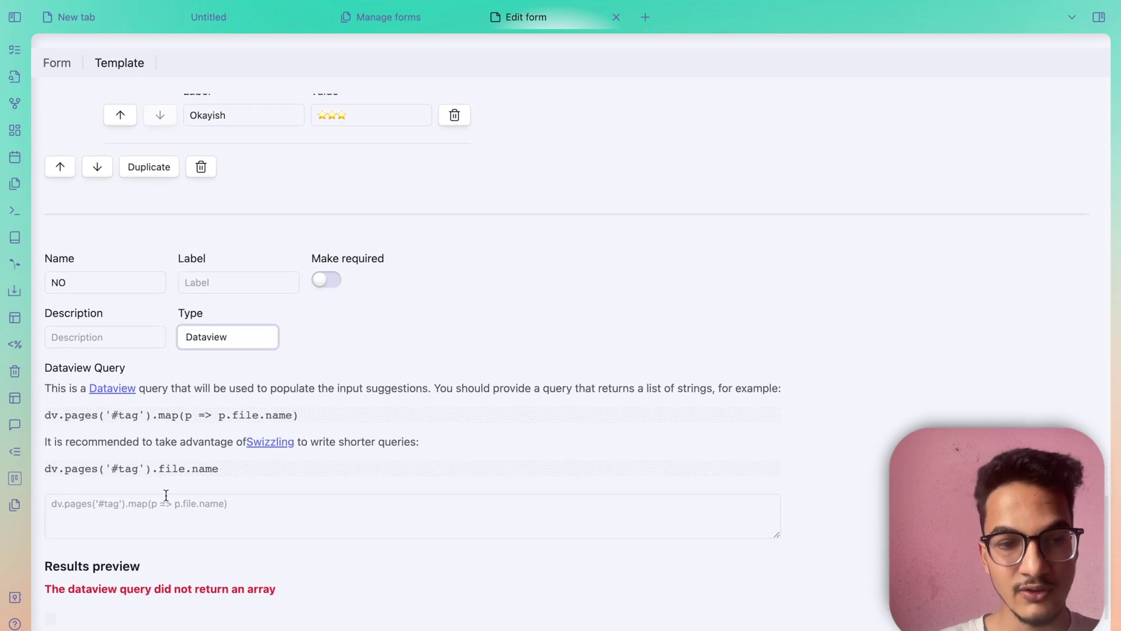
scroll(159, 411, down, 1)
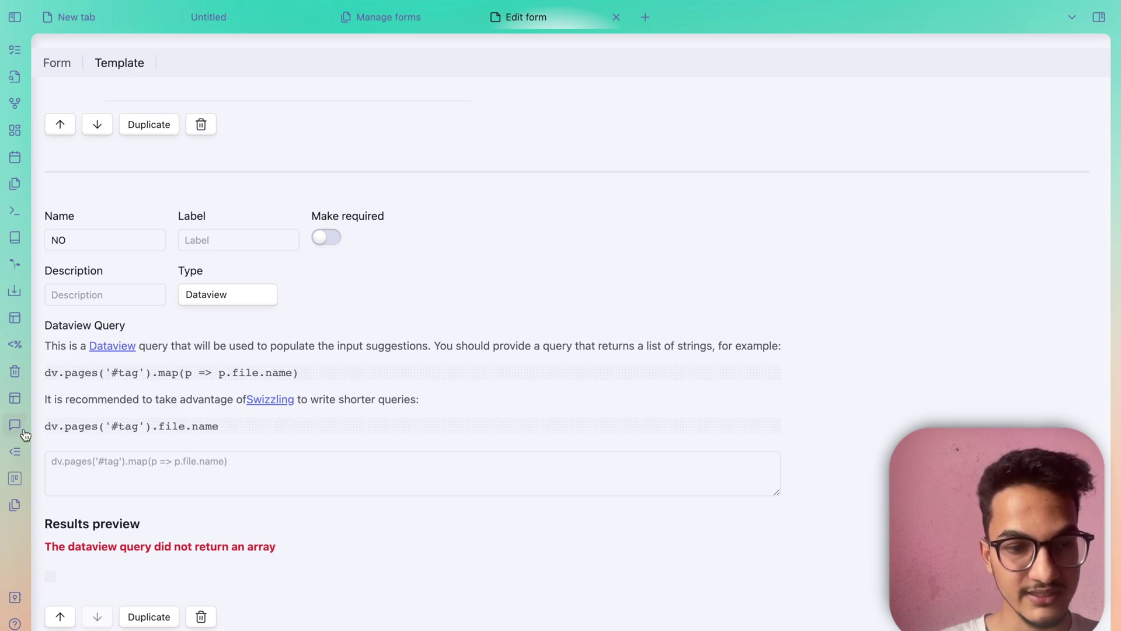
Enter the Dataview query dv.pages('#book').file.name for the NO field
click(66, 461)
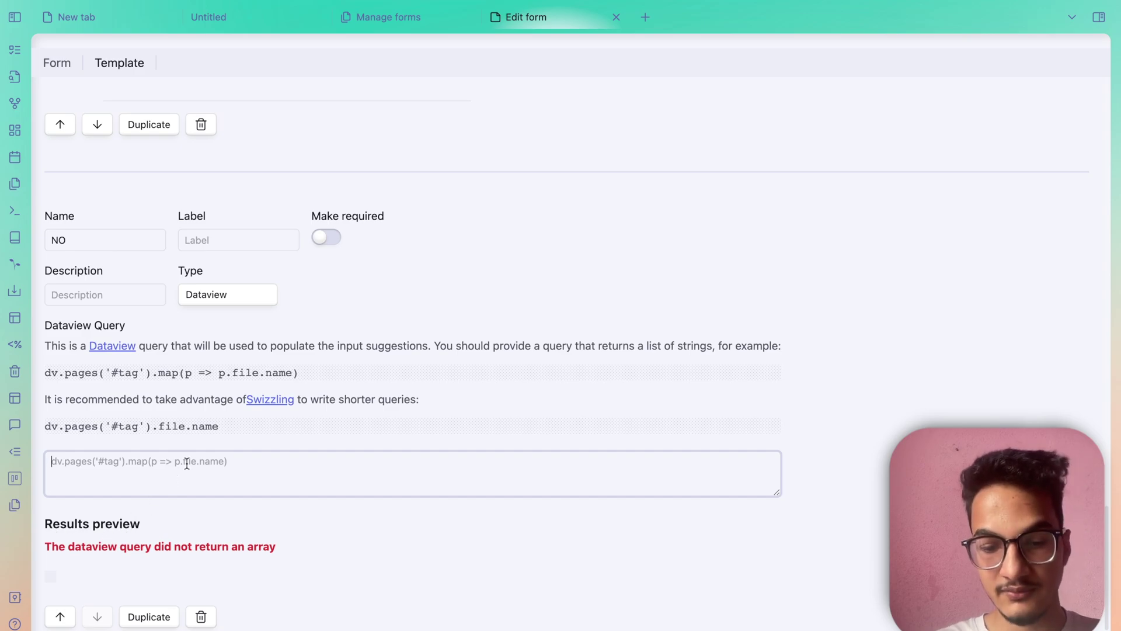
text(dv.pages)
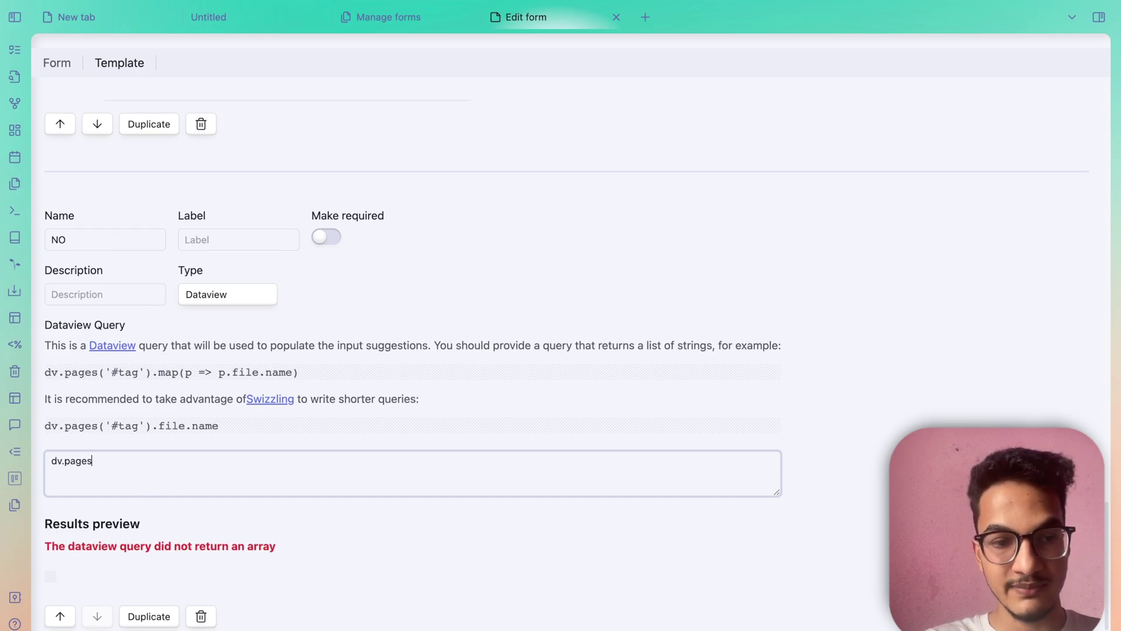
text(('#bo)
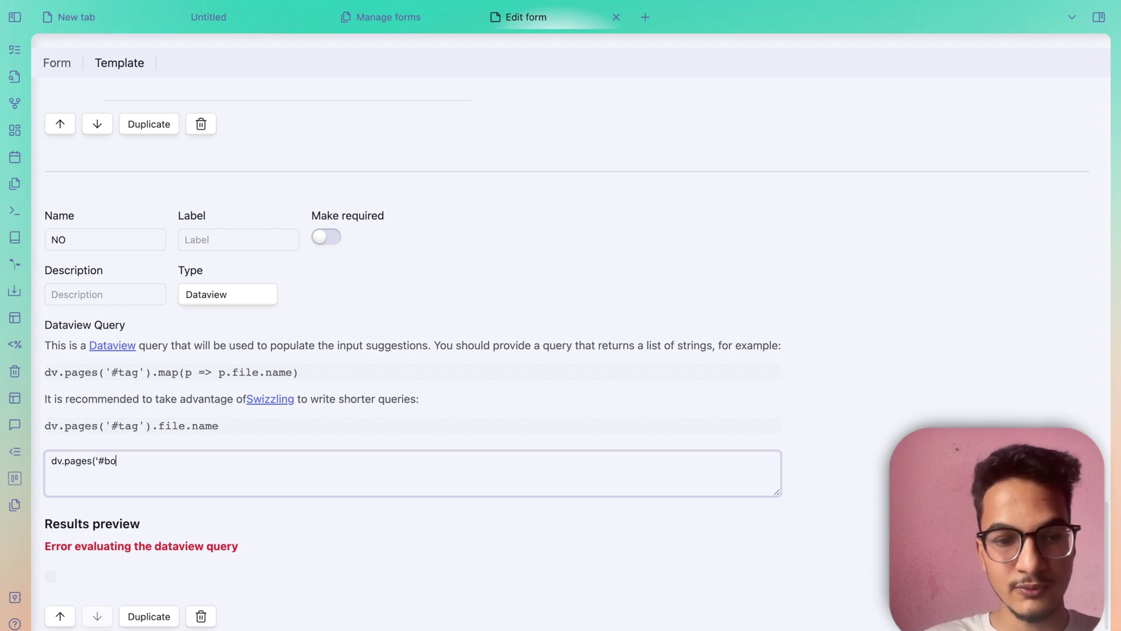
text(ok'))
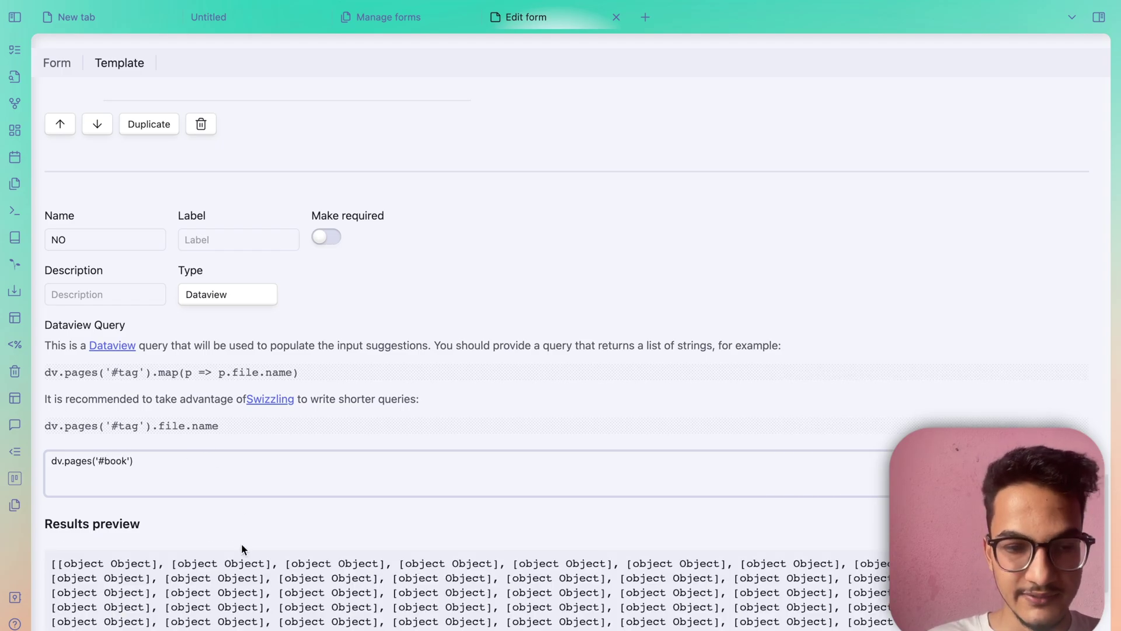
scroll(239, 607, down, 2)
scroll(253, 585, down, 2)
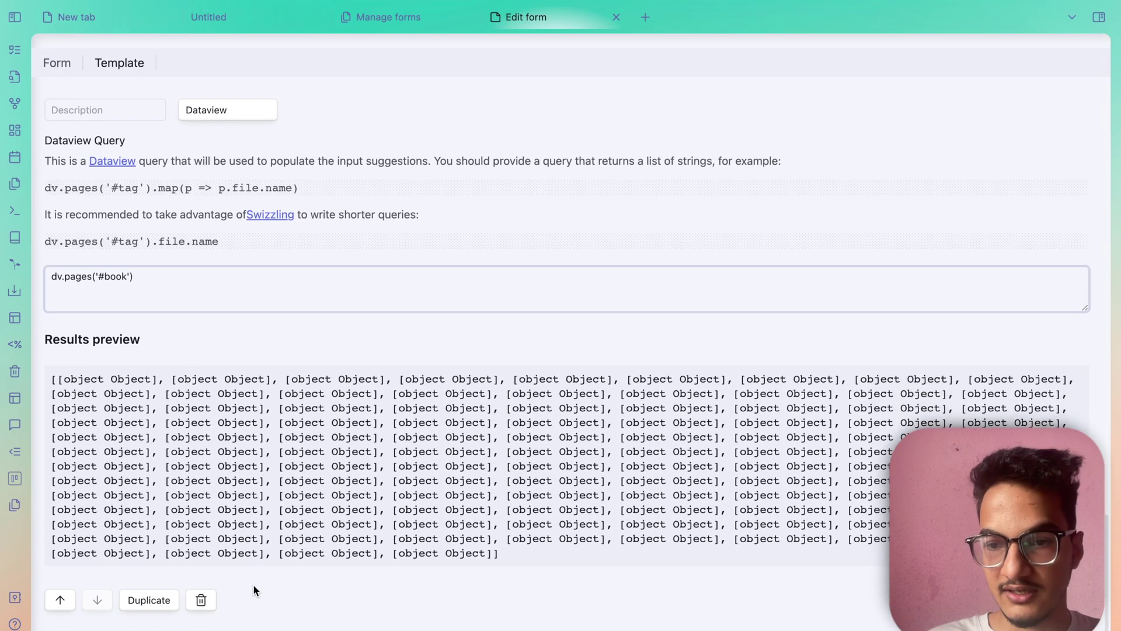
scroll(253, 585, up, 3)
text(.file.na)
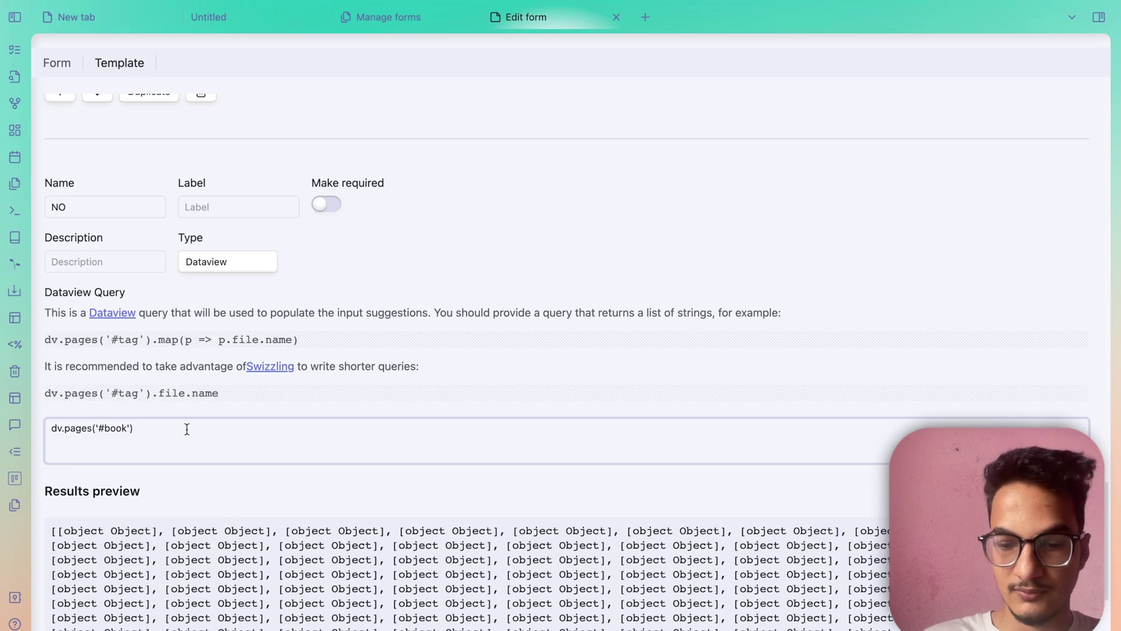
text(me)
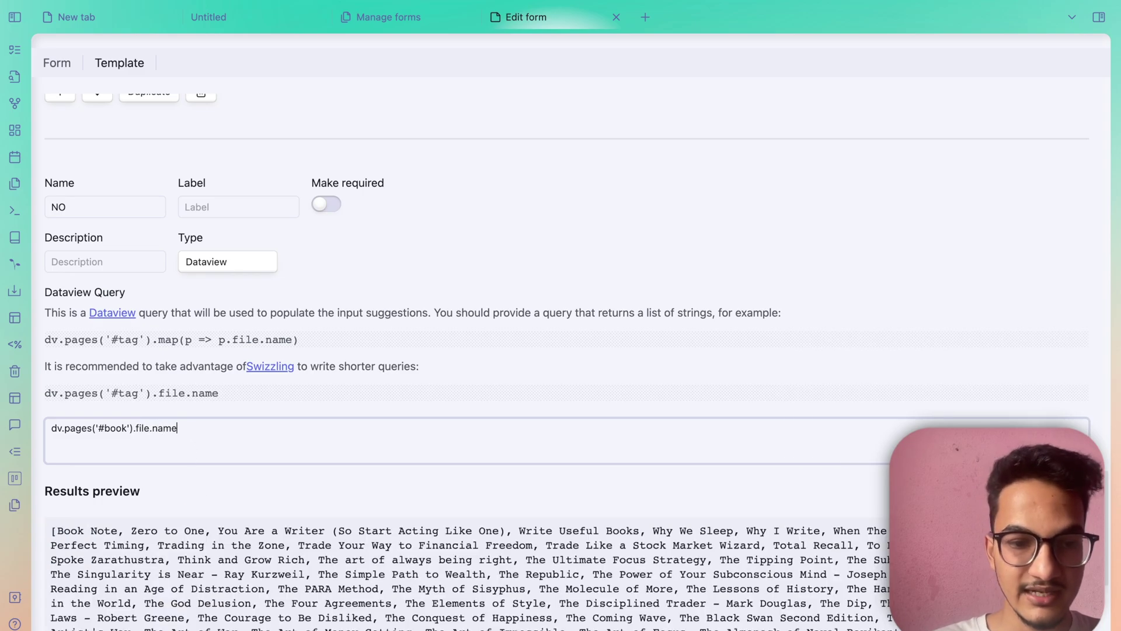
scroll(312, 534, down, 5)
scroll(312, 534, up, 3)
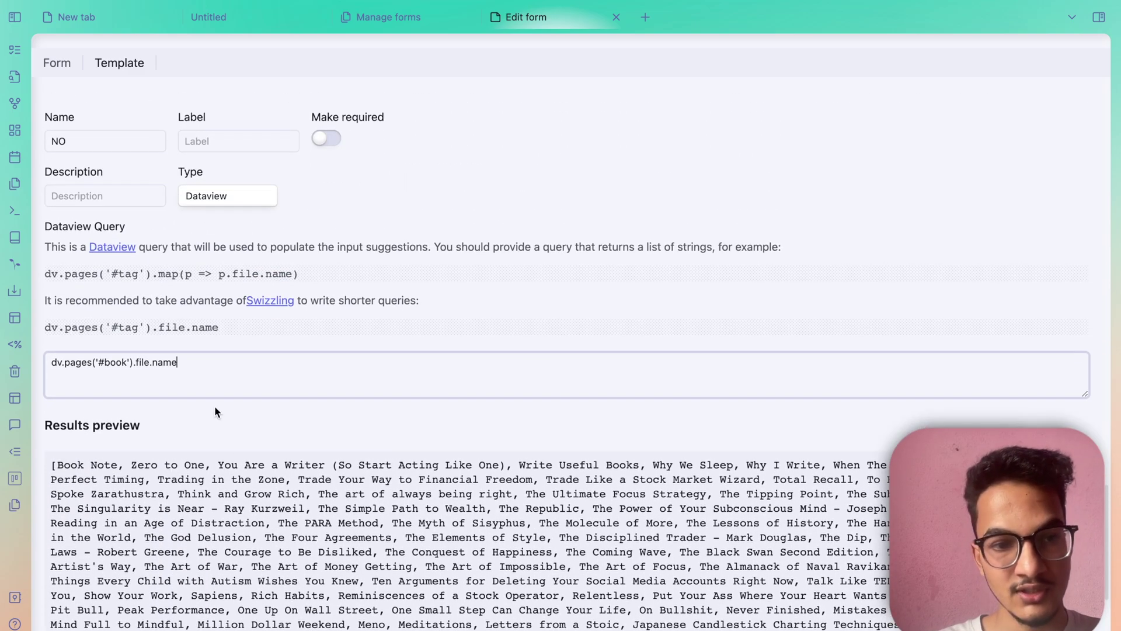
drag(89, 368, 222, 368)
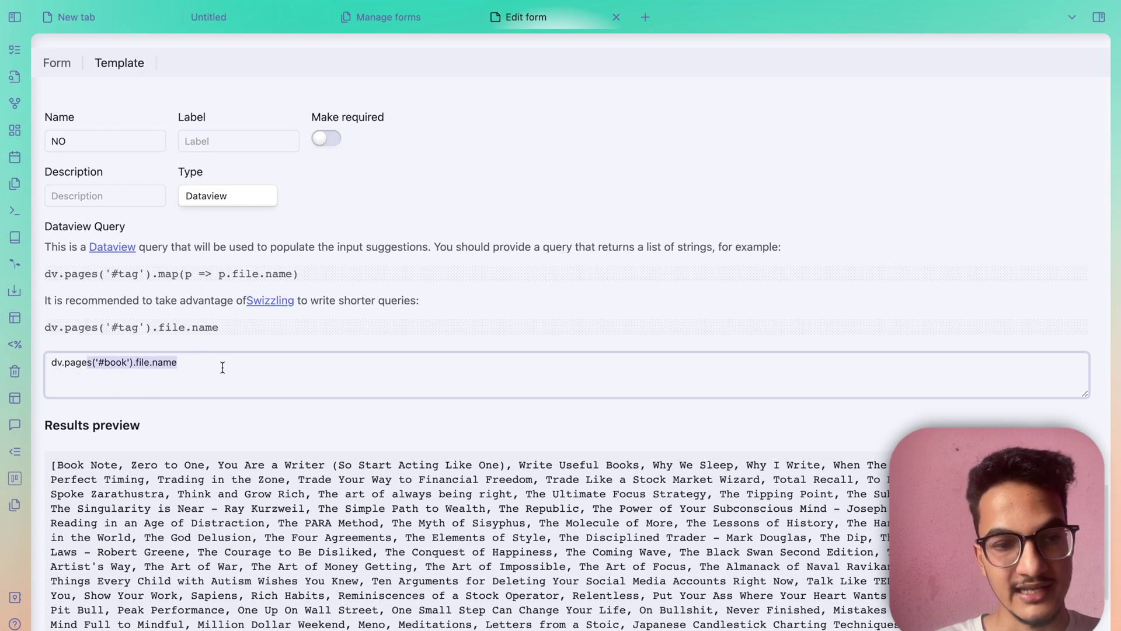
click(223, 368)
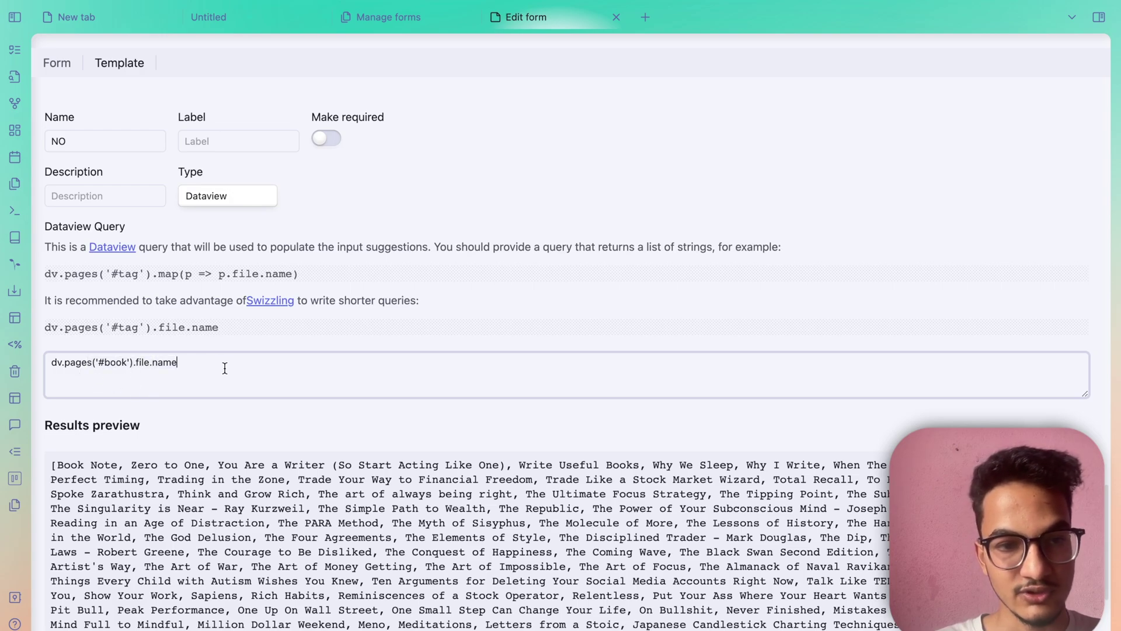
Change the NO field's type to Multiselect
click(235, 206)
click(334, 201)
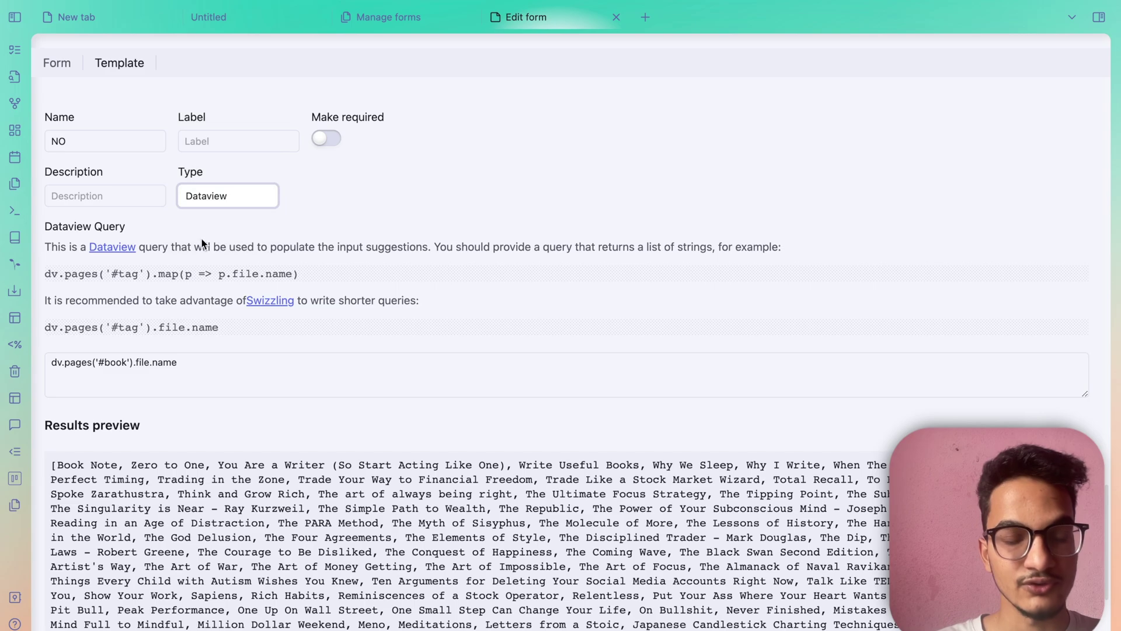
click(227, 209)
key(Escape)
Switch the NO field to a Document block type, then delete it with its trash icon
scroll(216, 233, up, 10)
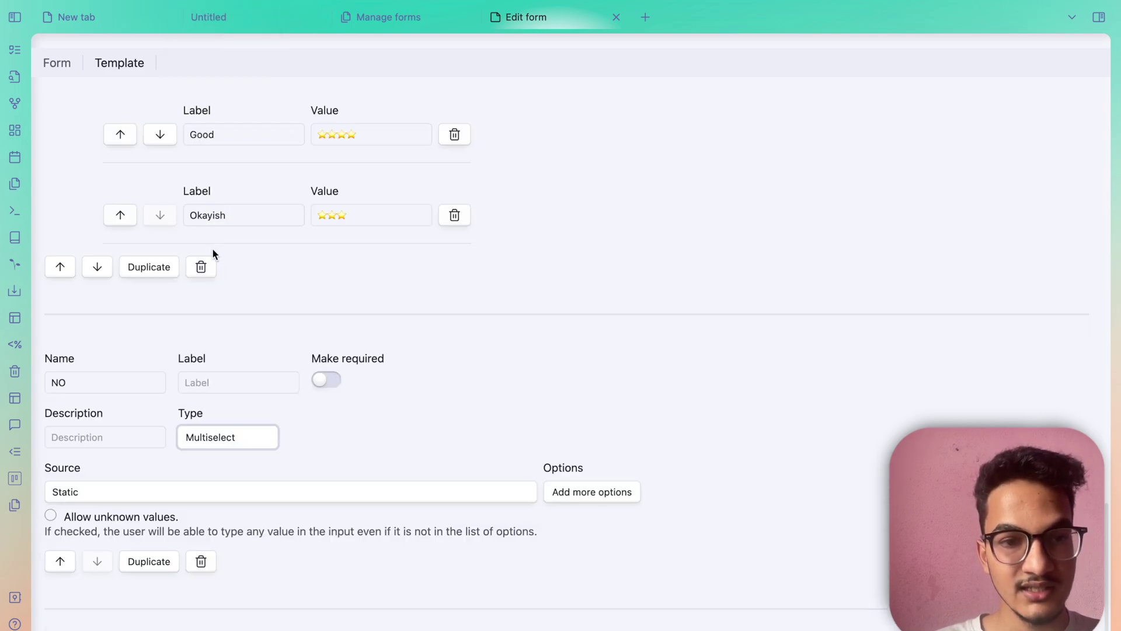
scroll(157, 300, up, 5)
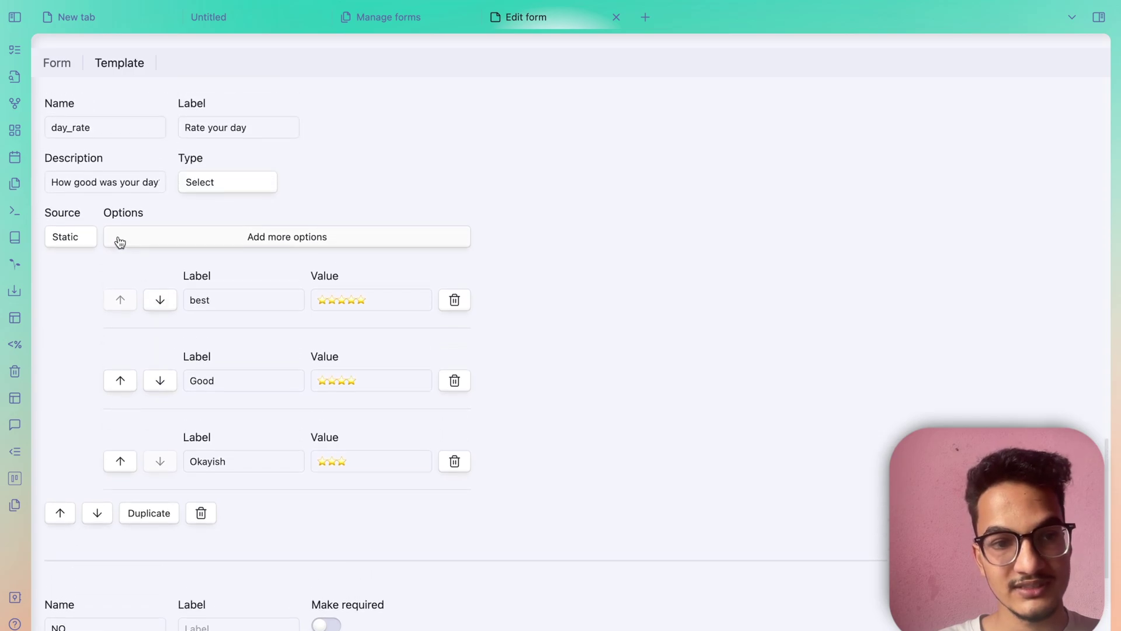
scroll(82, 536, down, 5)
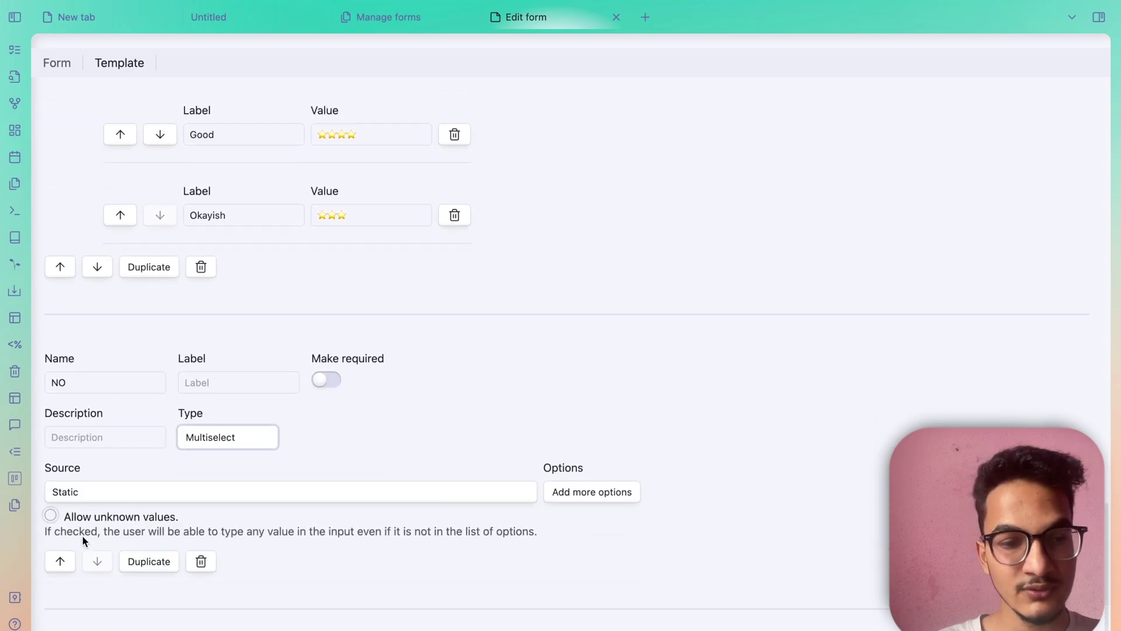
click(63, 495)
click(100, 468)
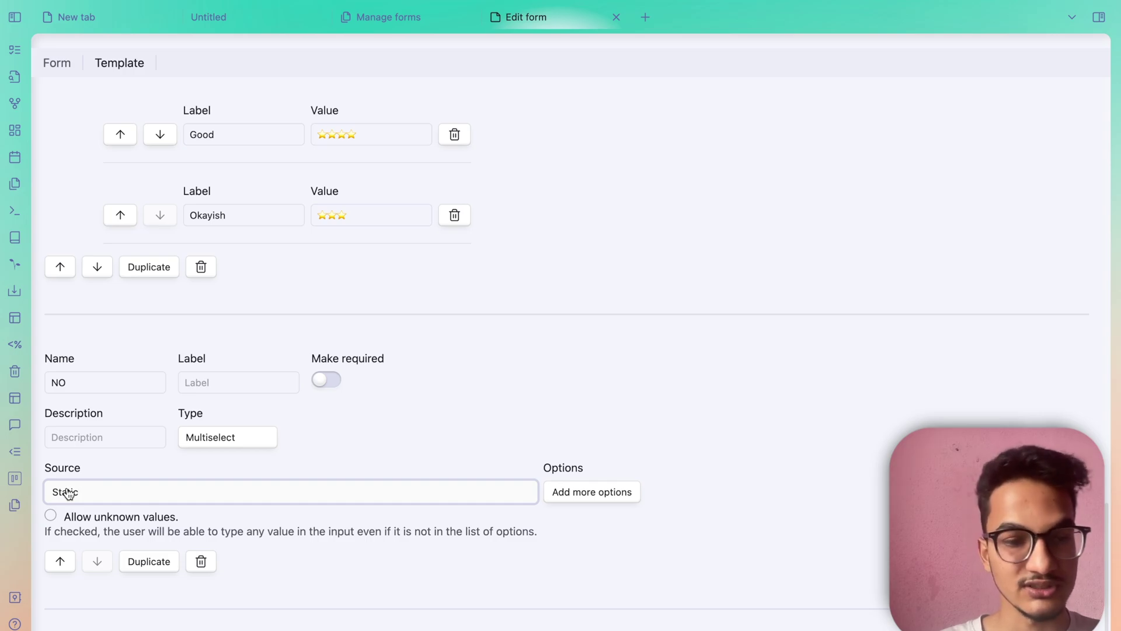
scroll(93, 492, up, 1)
click(214, 460)
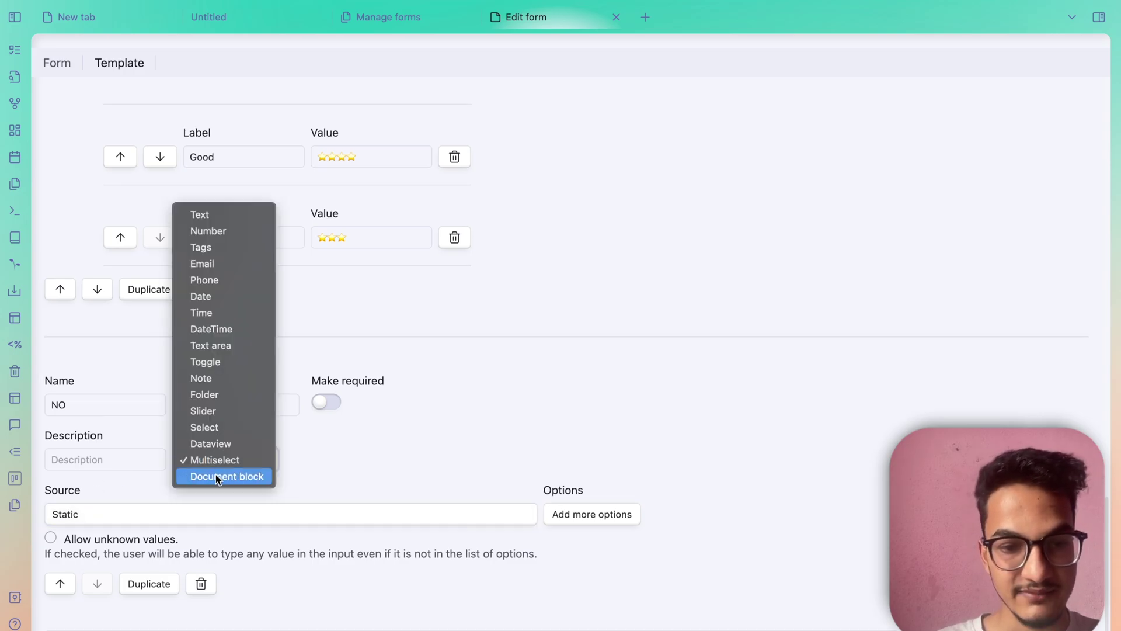
click(216, 476)
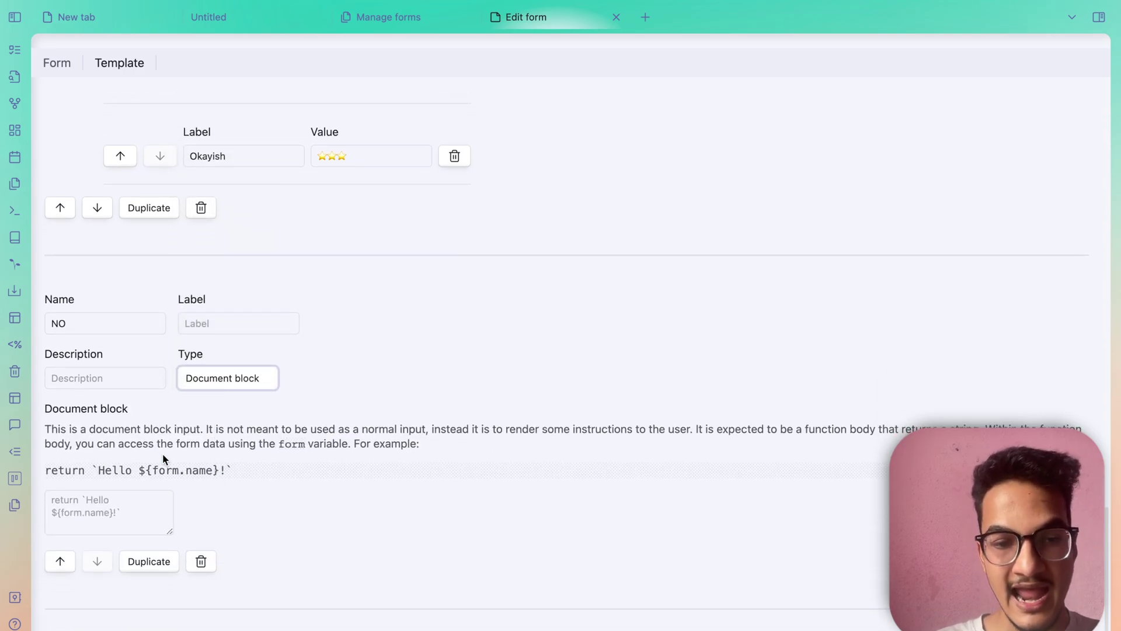
click(122, 499)
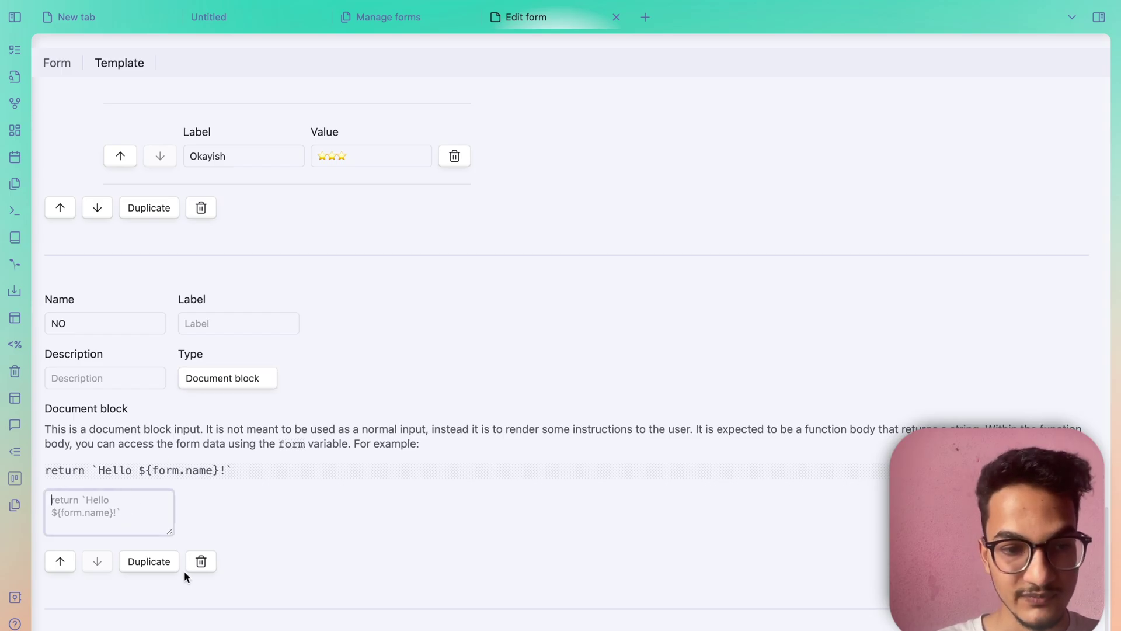
click(202, 562)
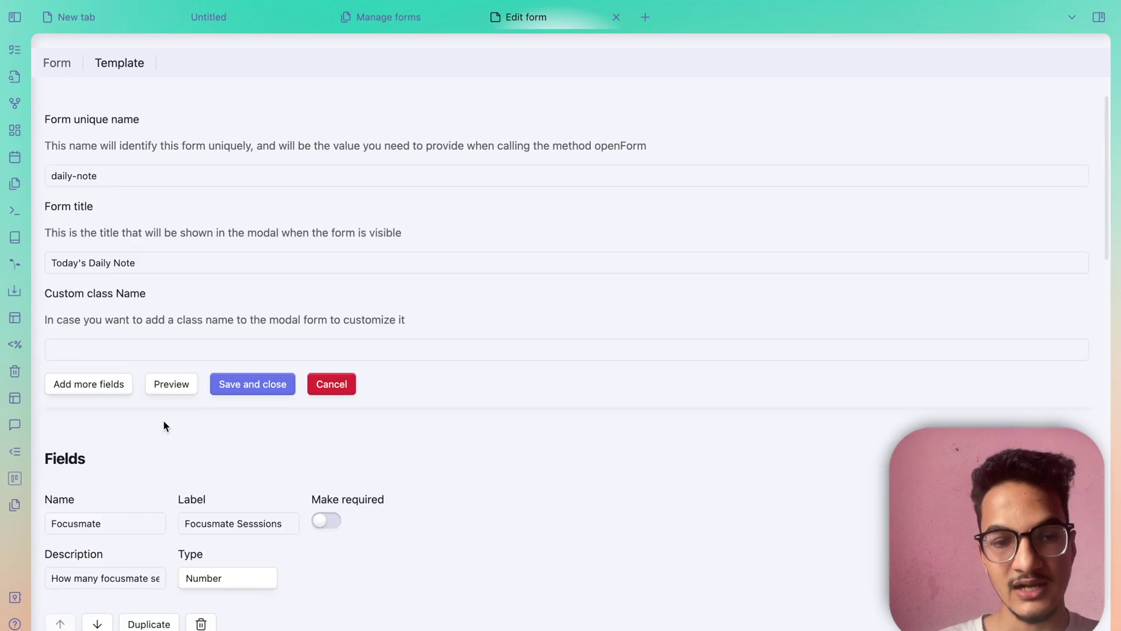
click(181, 390)
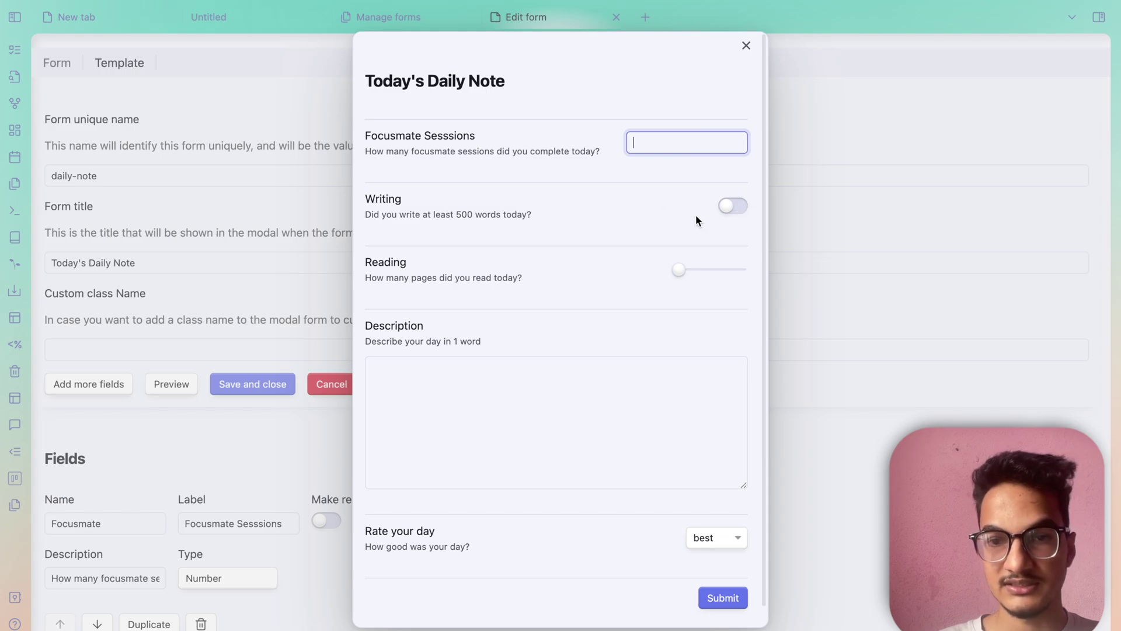
click(555, 427)
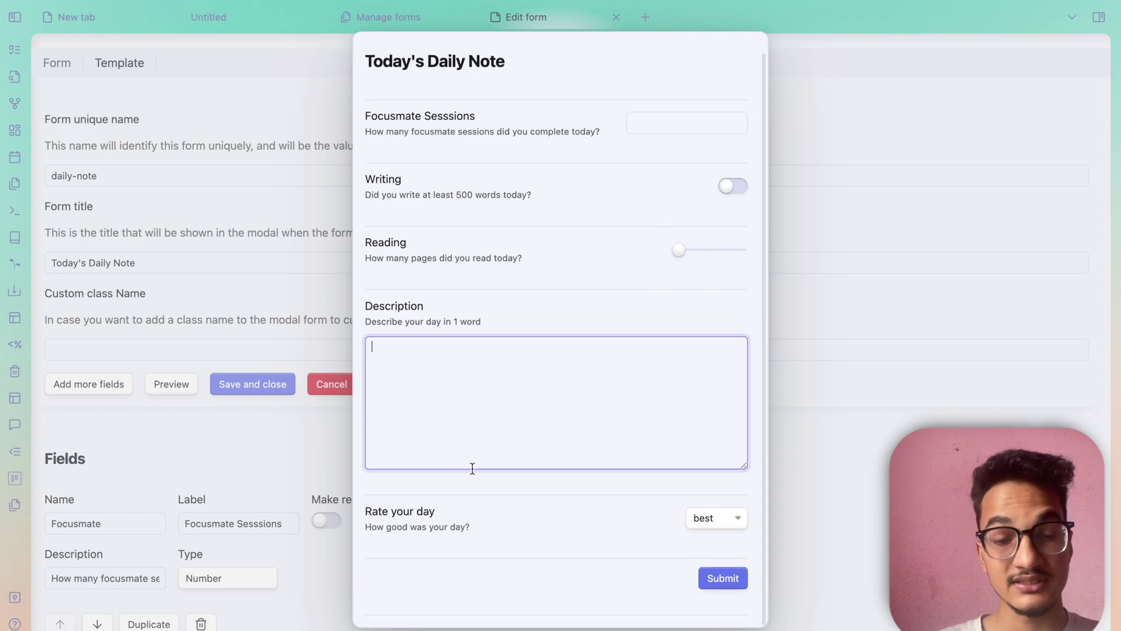
click(707, 517)
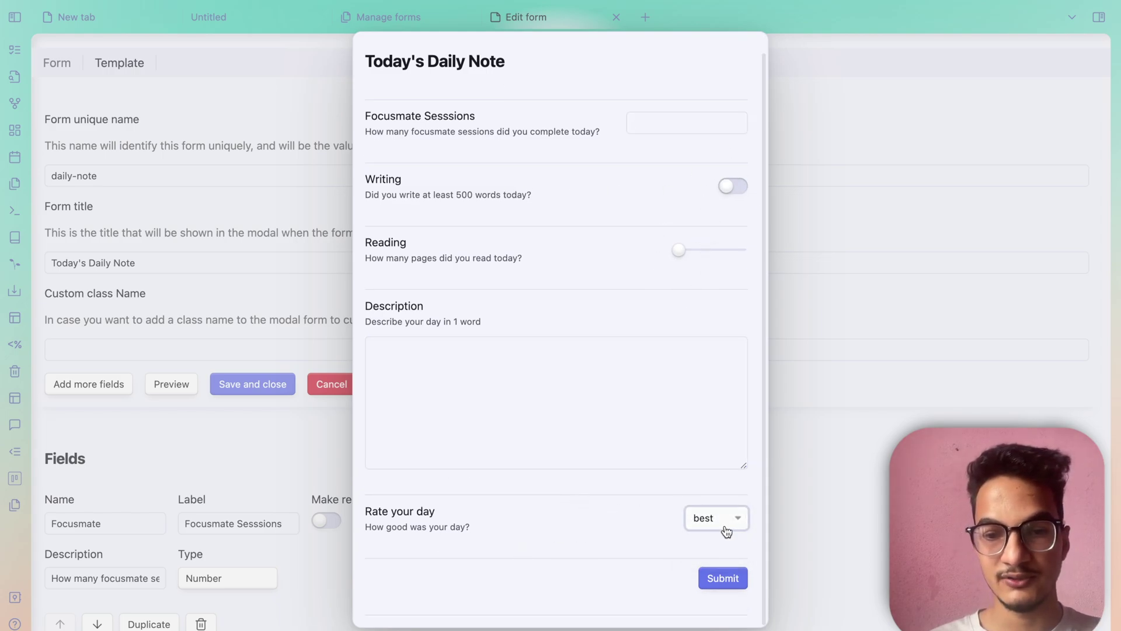
click(726, 531)
click(869, 510)
click(864, 503)
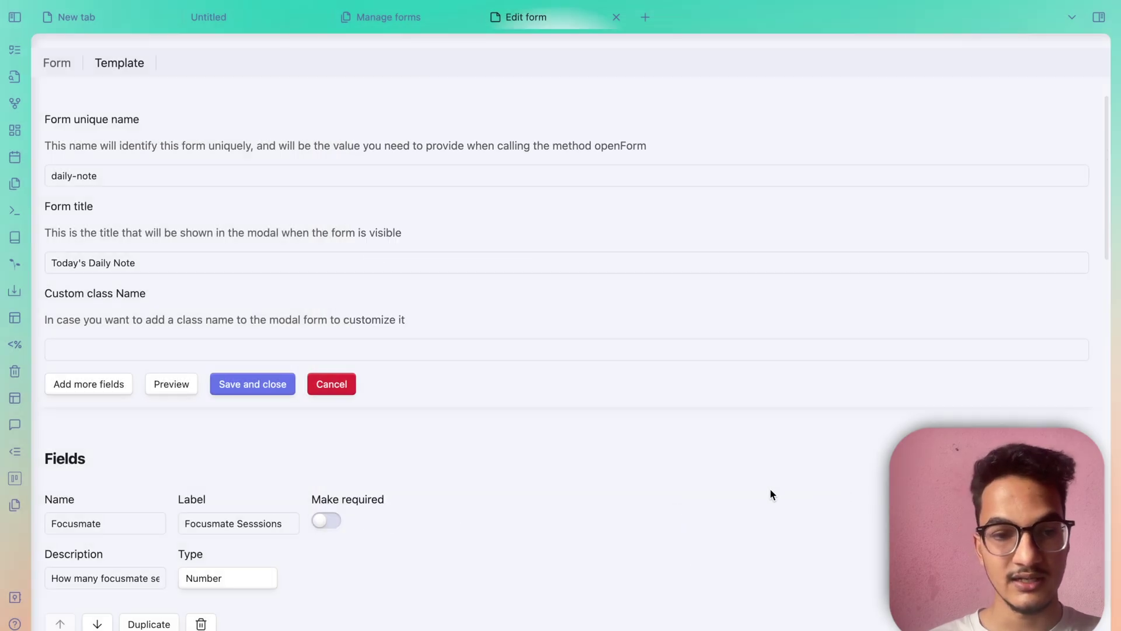
Save and close the daily-note form, reopen it for editing, and go to its Template page
click(250, 387)
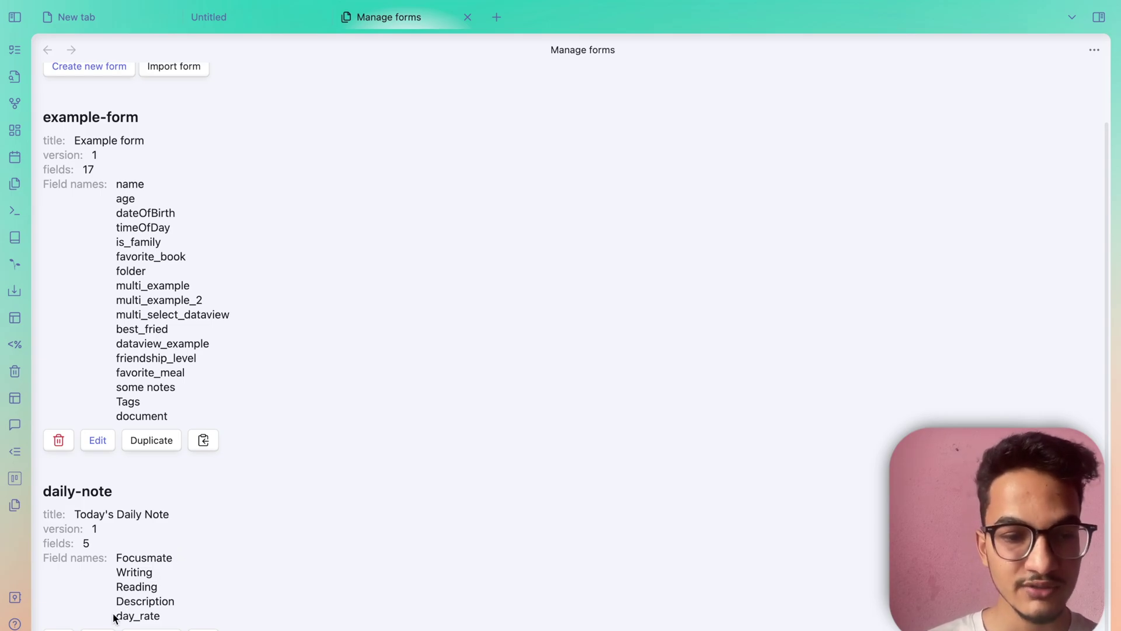
click(97, 629)
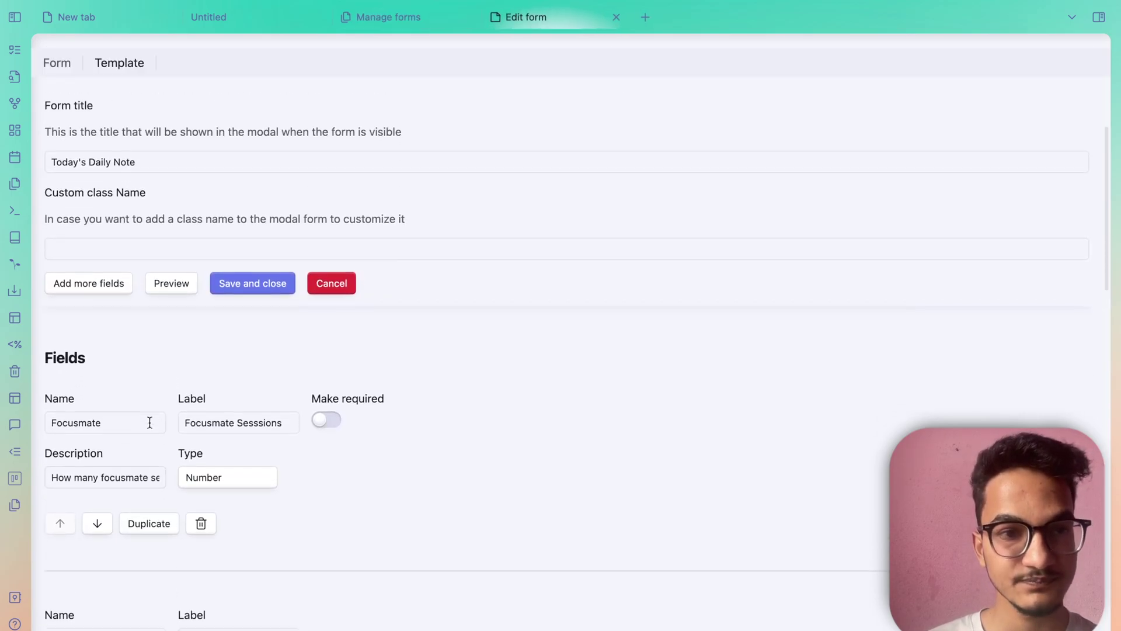
scroll(115, 65, up, 3)
click(115, 65)
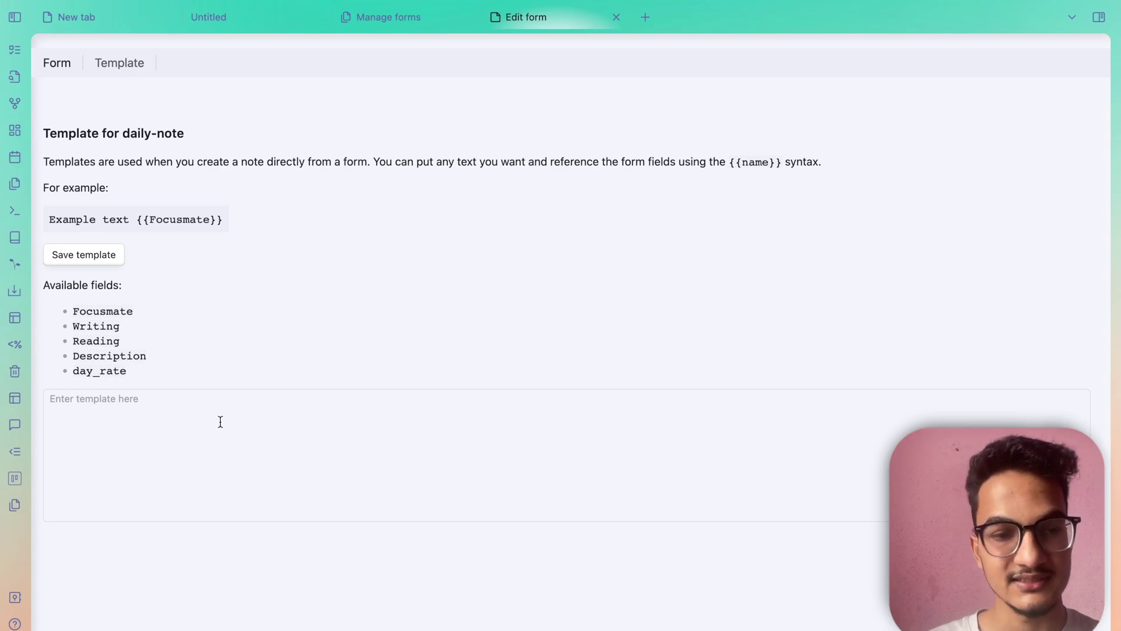
Write 'I did {{Focusmate}} Sessions. Today was a {{day_rate}} day.' plus a '## New Tasks' heading, and save the template
click(111, 409)
text(I did {{)
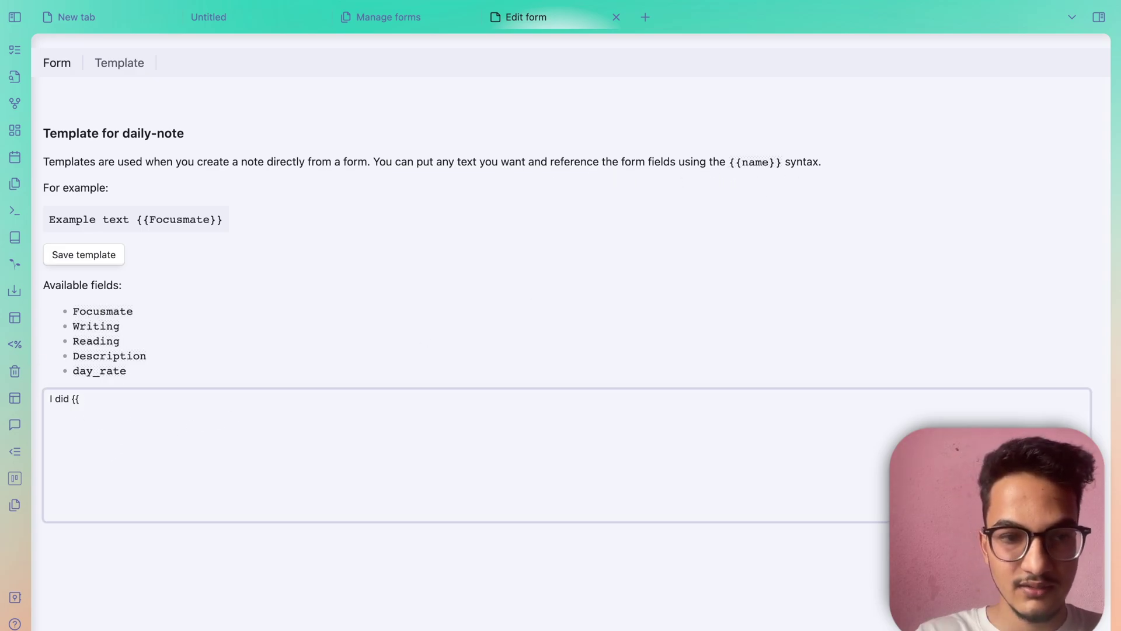
text(Focusm)
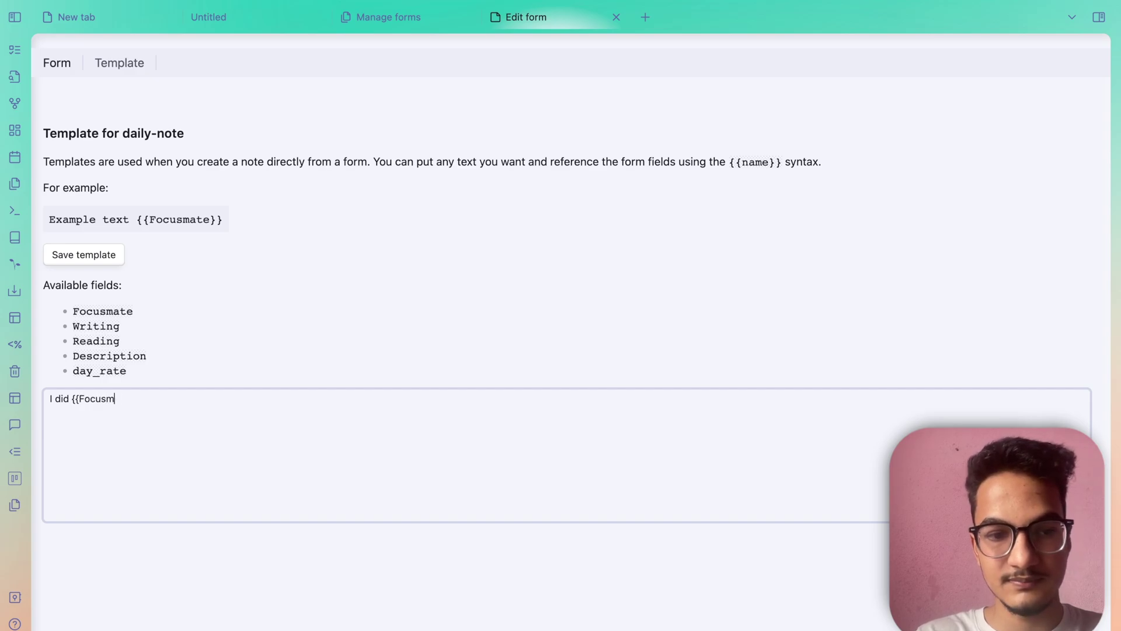
text(ate}} Sessions)
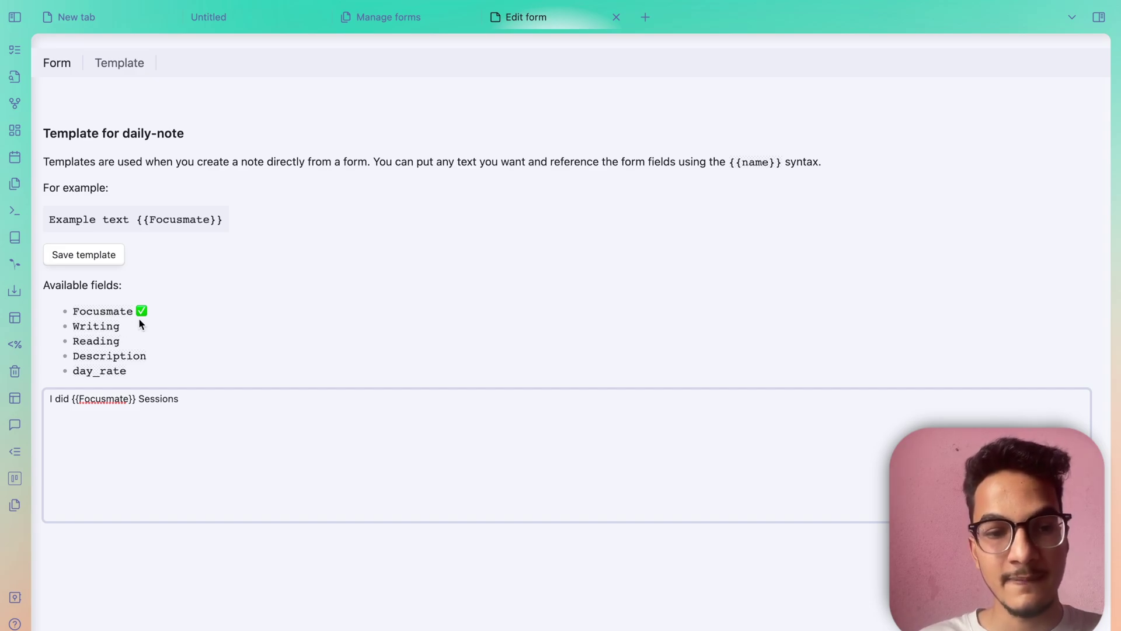
text(. T)
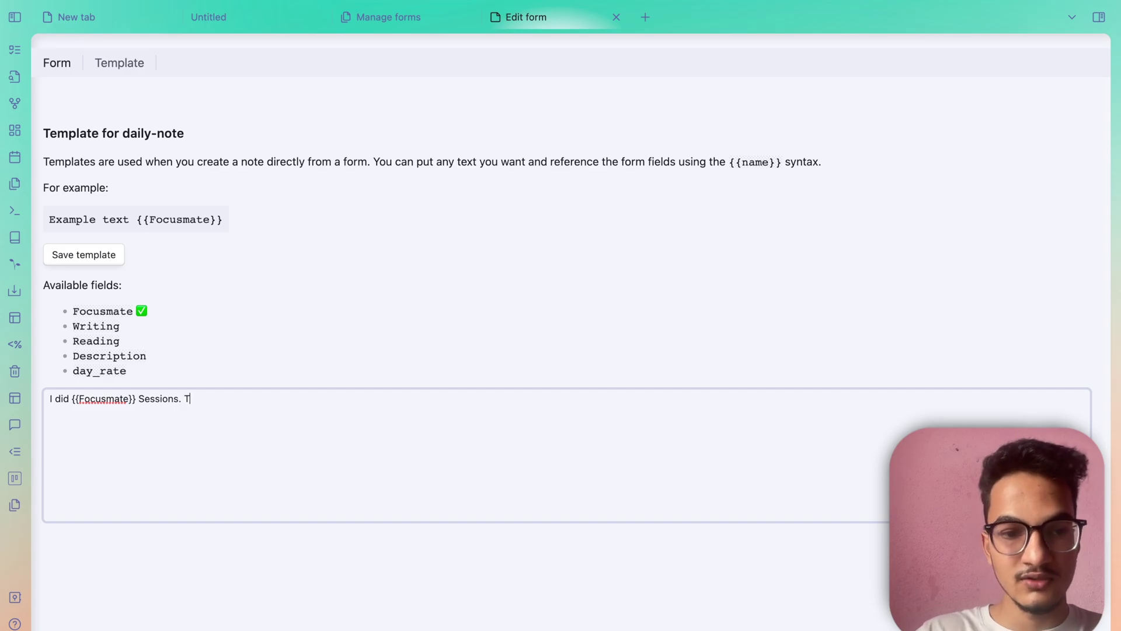
text(oday was a )
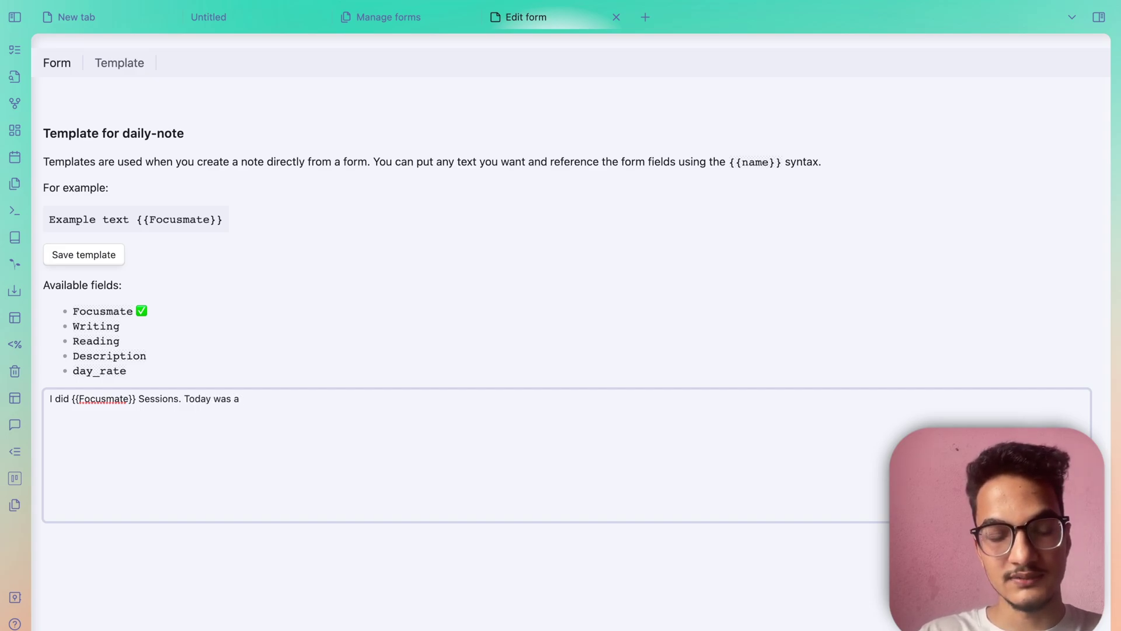
text({)
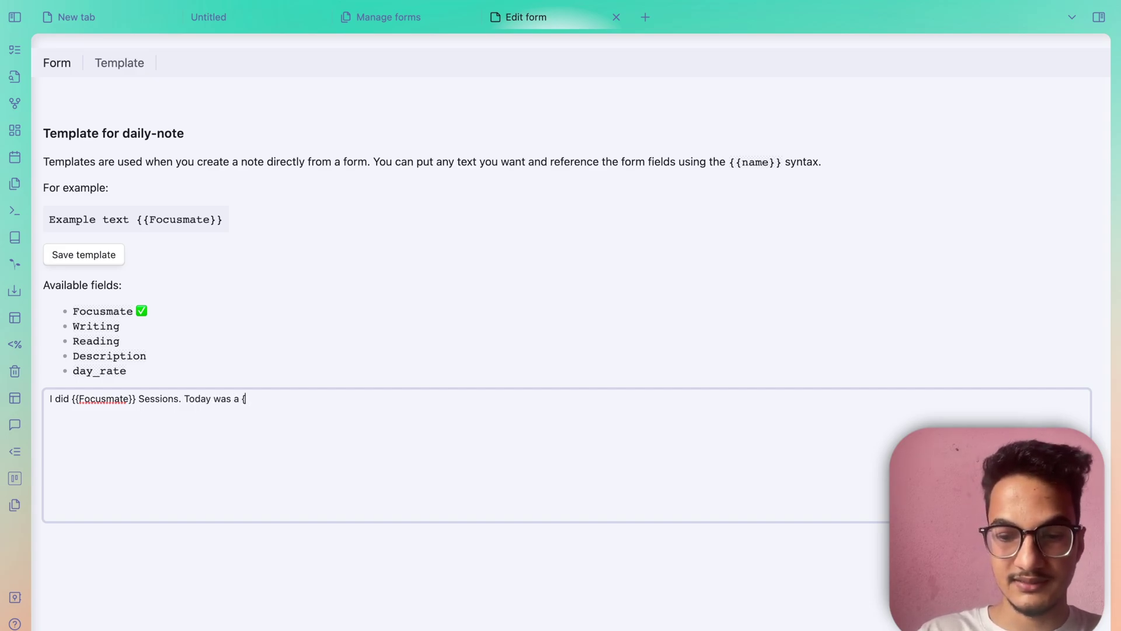
text({day_)
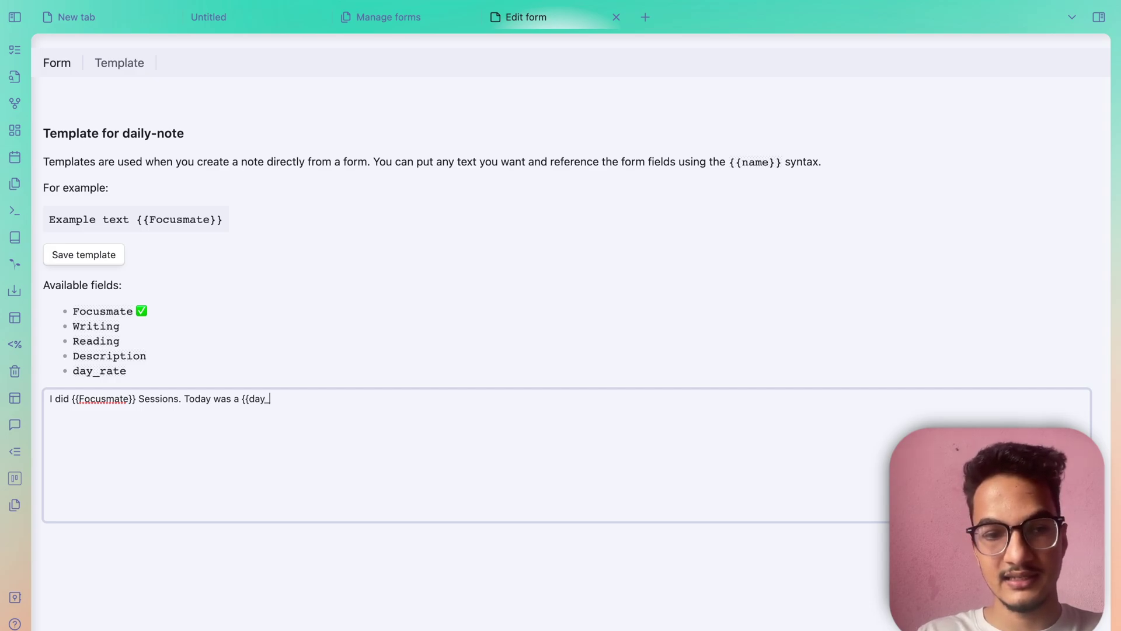
text(rate)
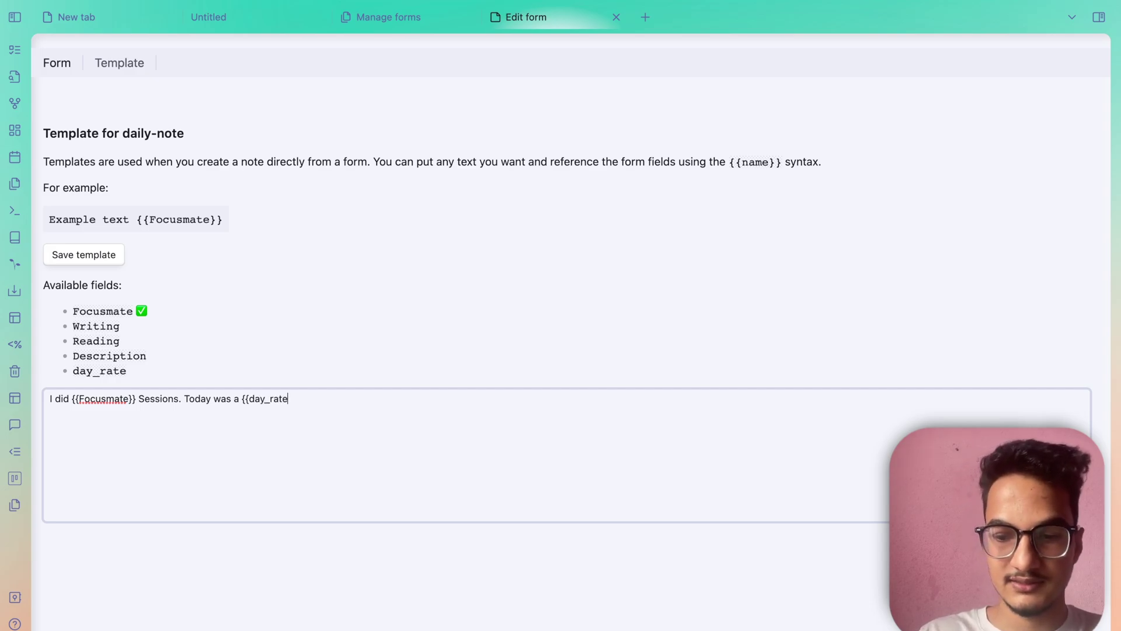
text(}} day.)
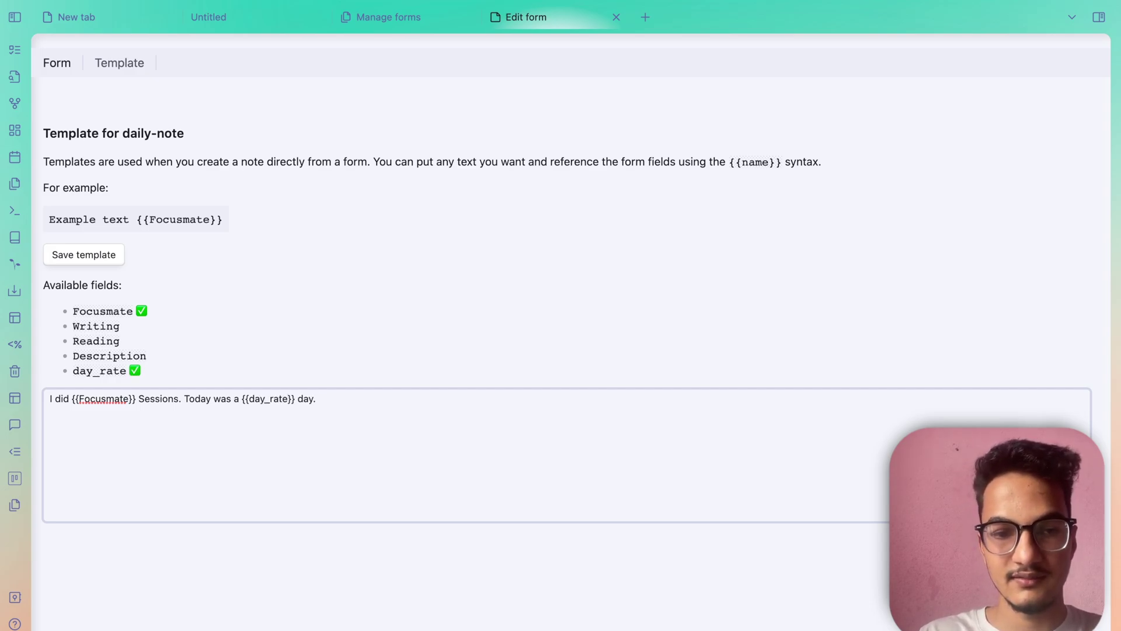
key(Return)
key(Return)
text(## W)
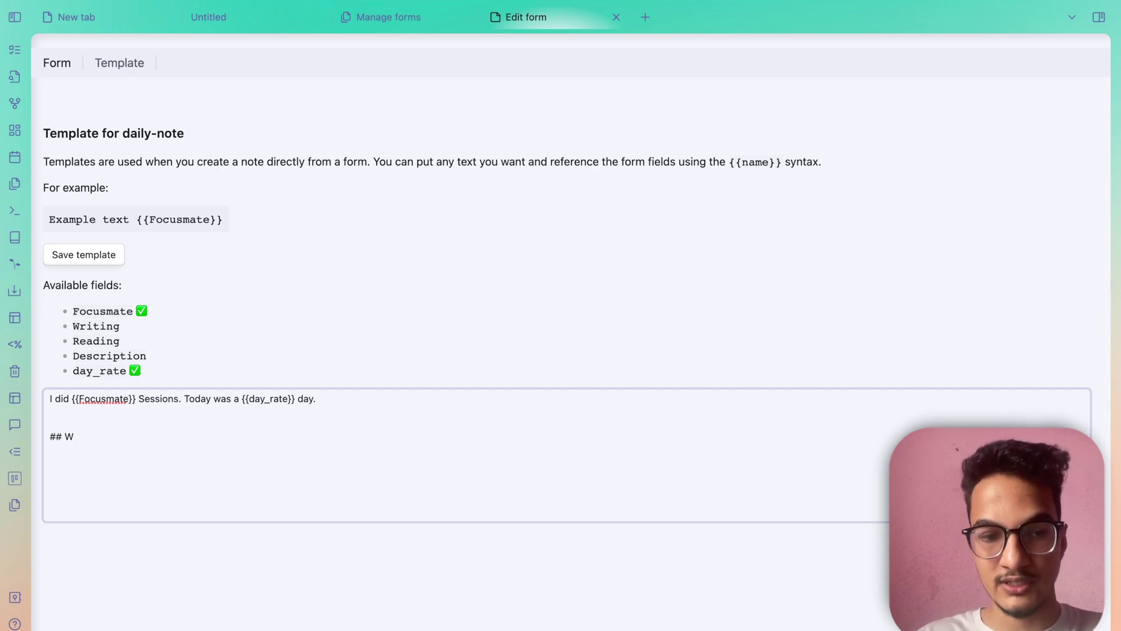
key(BackSpace)
text(Ta)
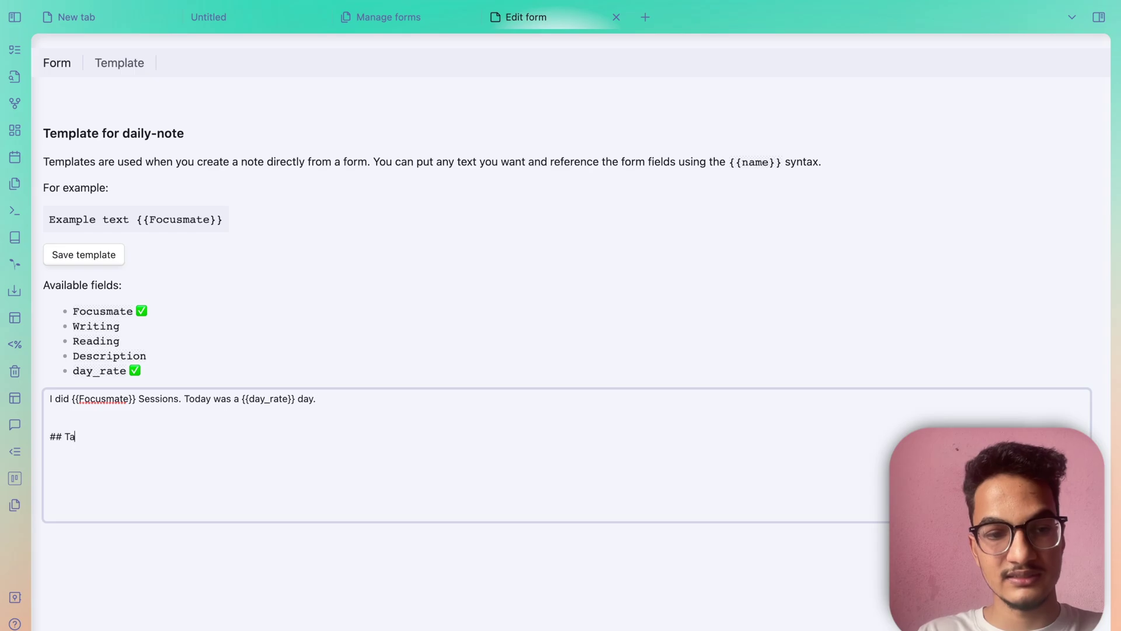
text(new)
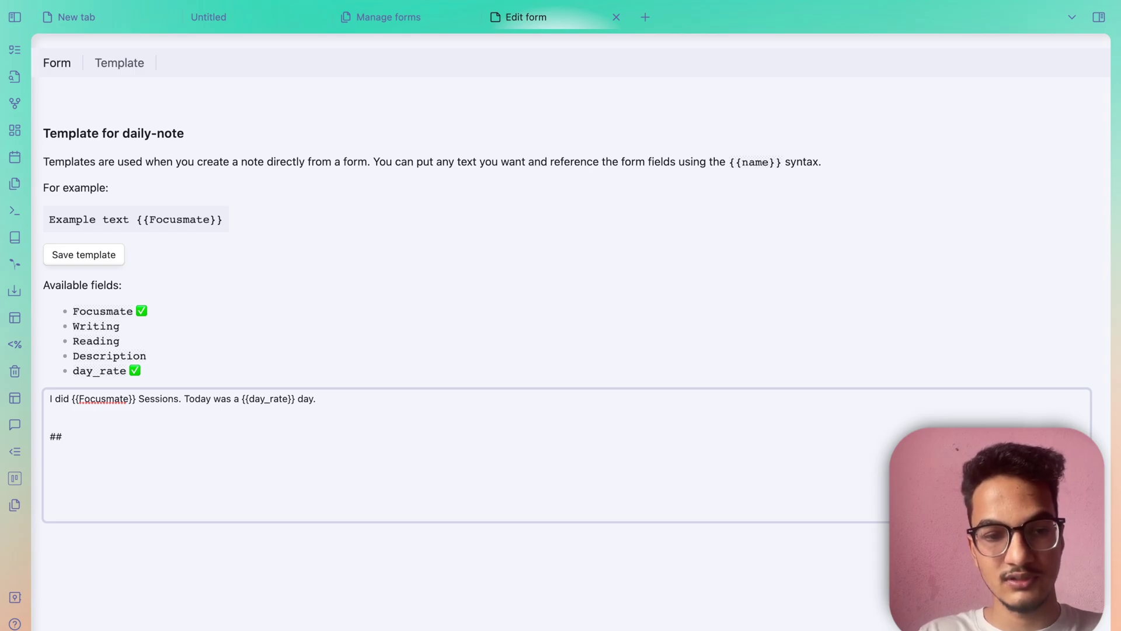
text(New Tasks)
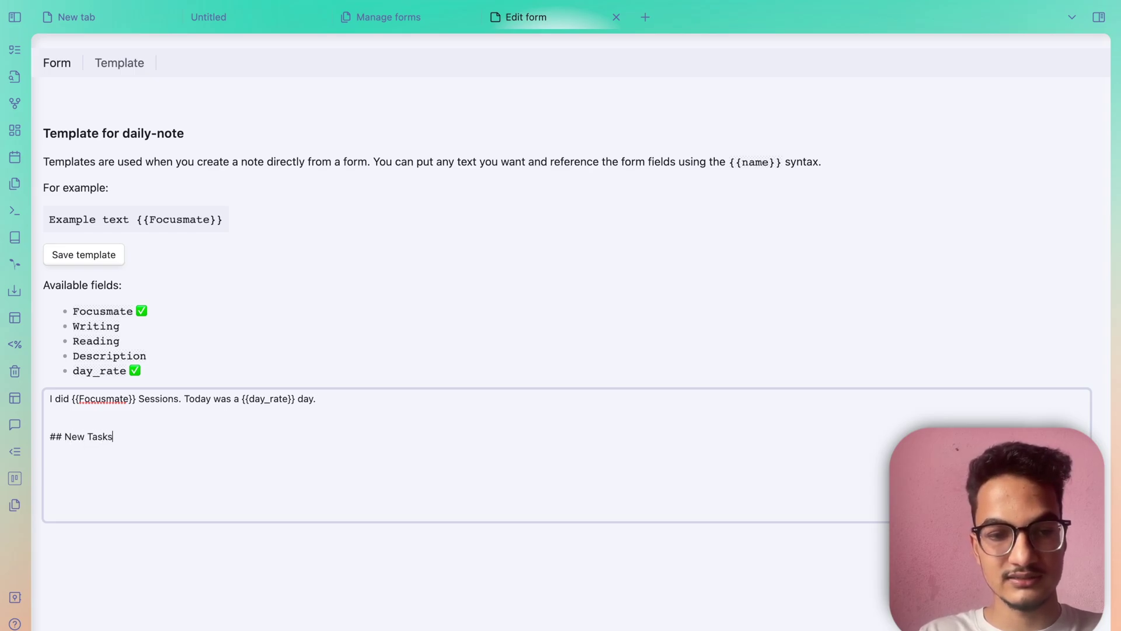
click(83, 254)
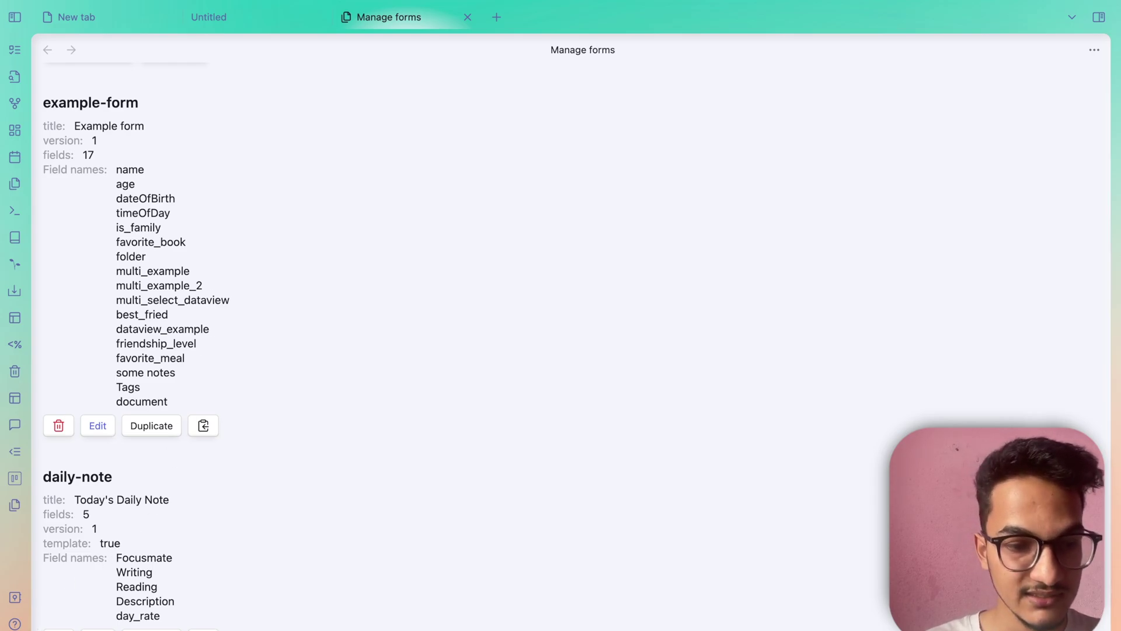
key(ctrl+comma)
Copy the 'Usage with Templater' example code from the Modal Form docs and return to Obsidian
click(450, 63)
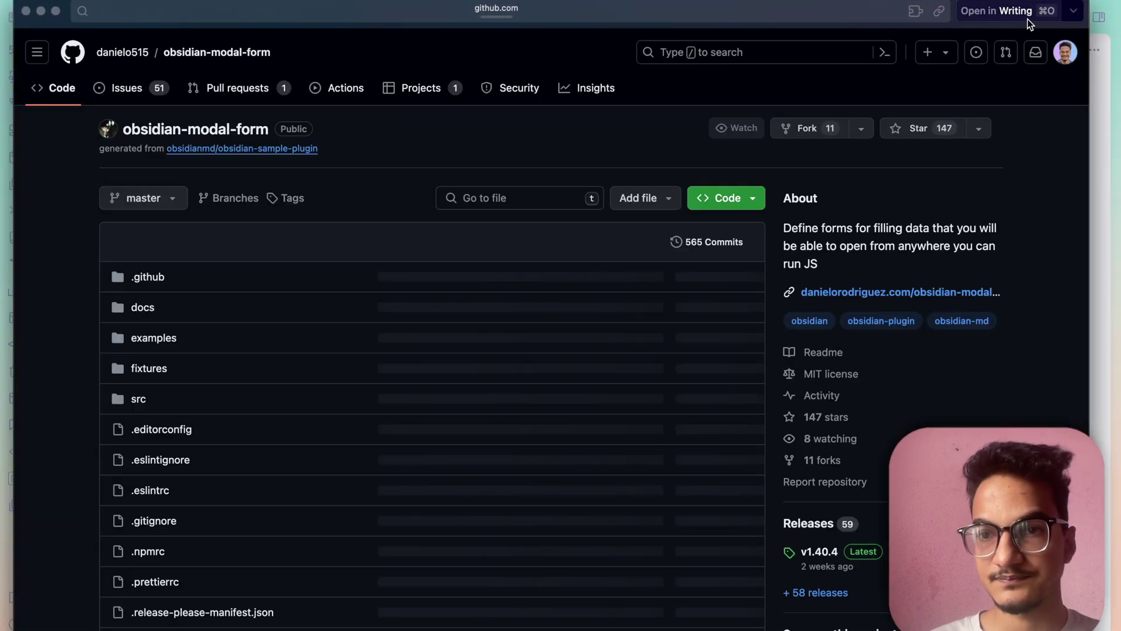
scroll(313, 272, down, 10)
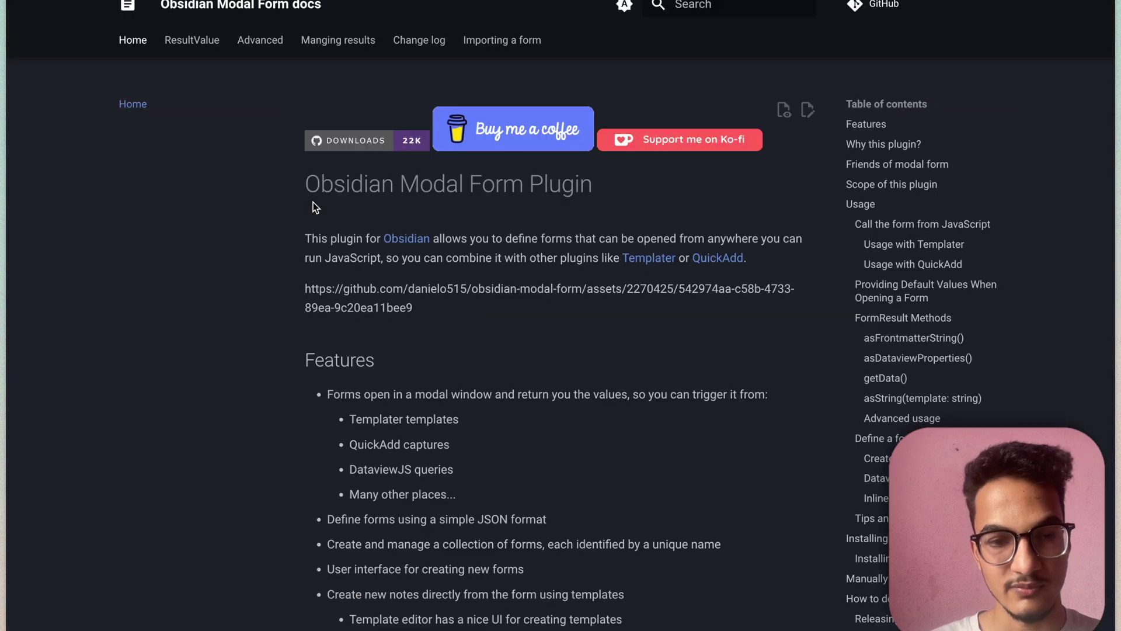
scroll(313, 202, down, 4)
scroll(313, 202, up, 4)
scroll(313, 202, down, 12)
scroll(313, 202, down, 12)
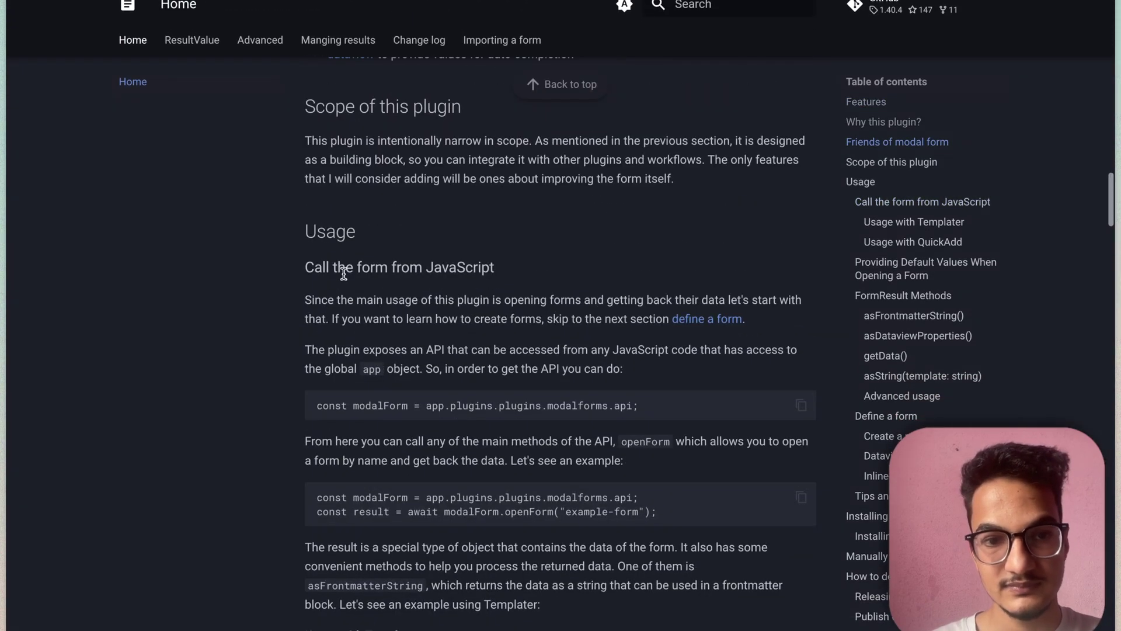
scroll(320, 382, up, 8)
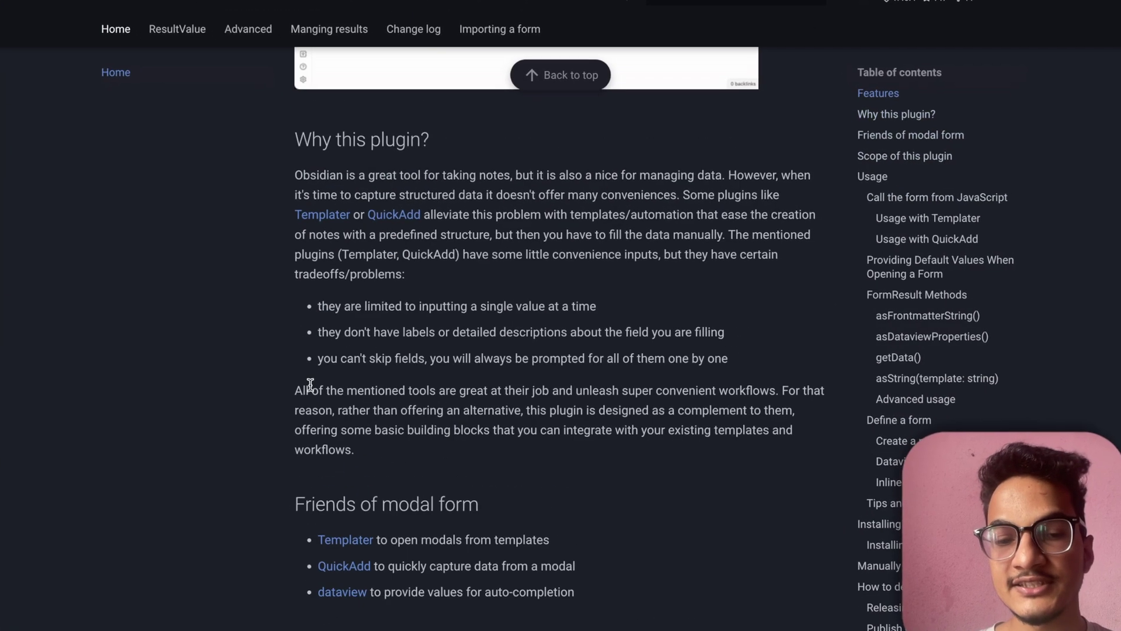
scroll(105, 620, down, 3)
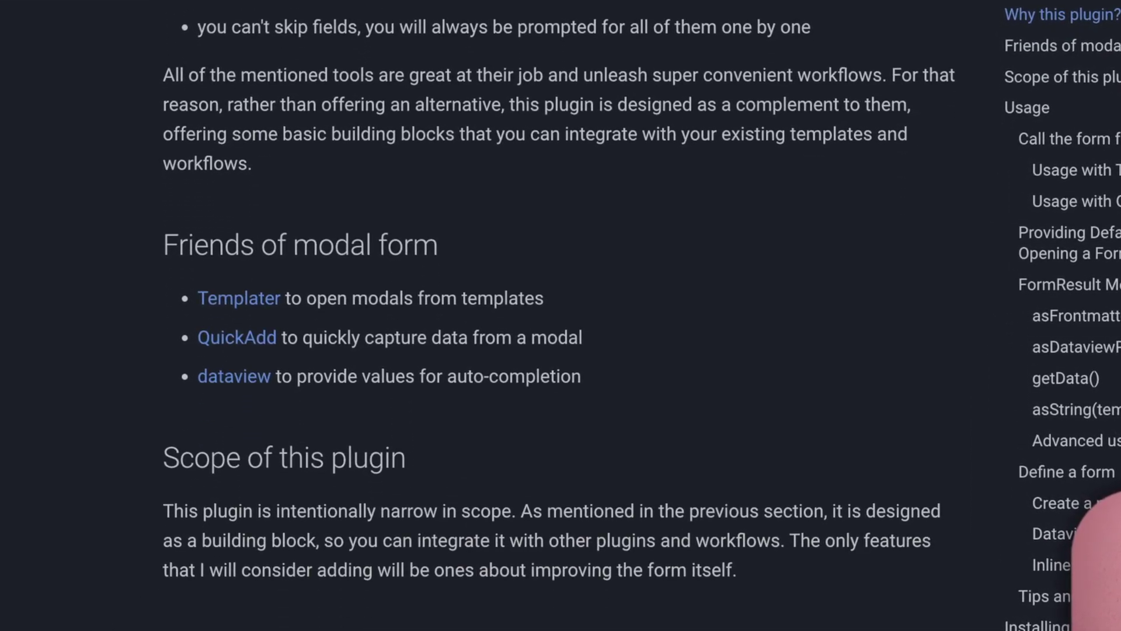
drag(157, 602, 411, 603)
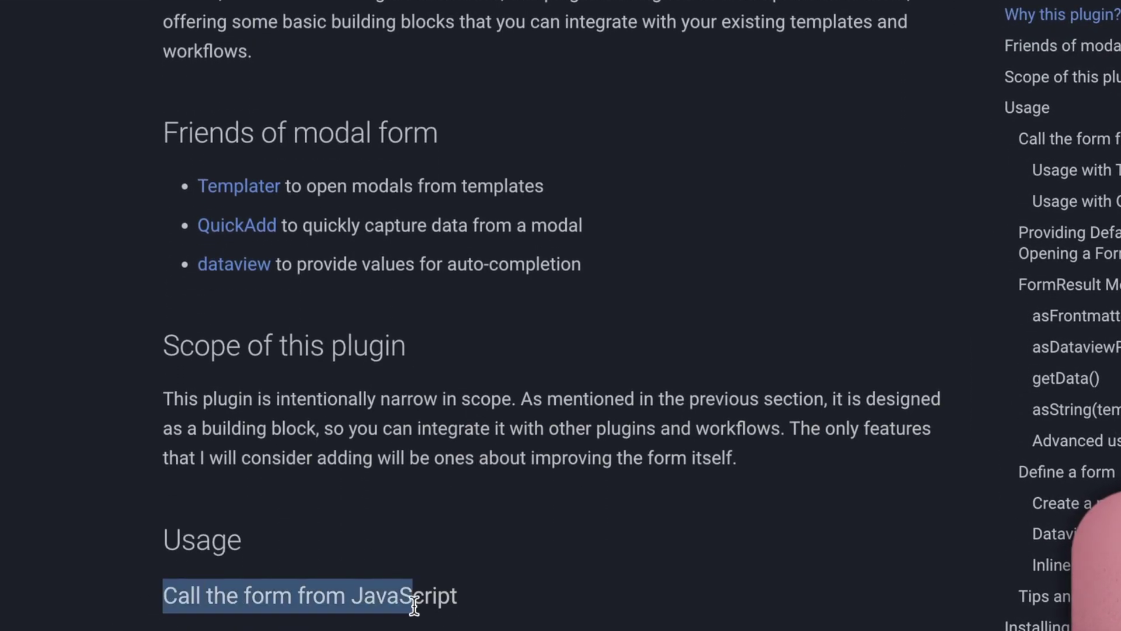
scroll(414, 605, down, 6)
scroll(414, 605, down, 9)
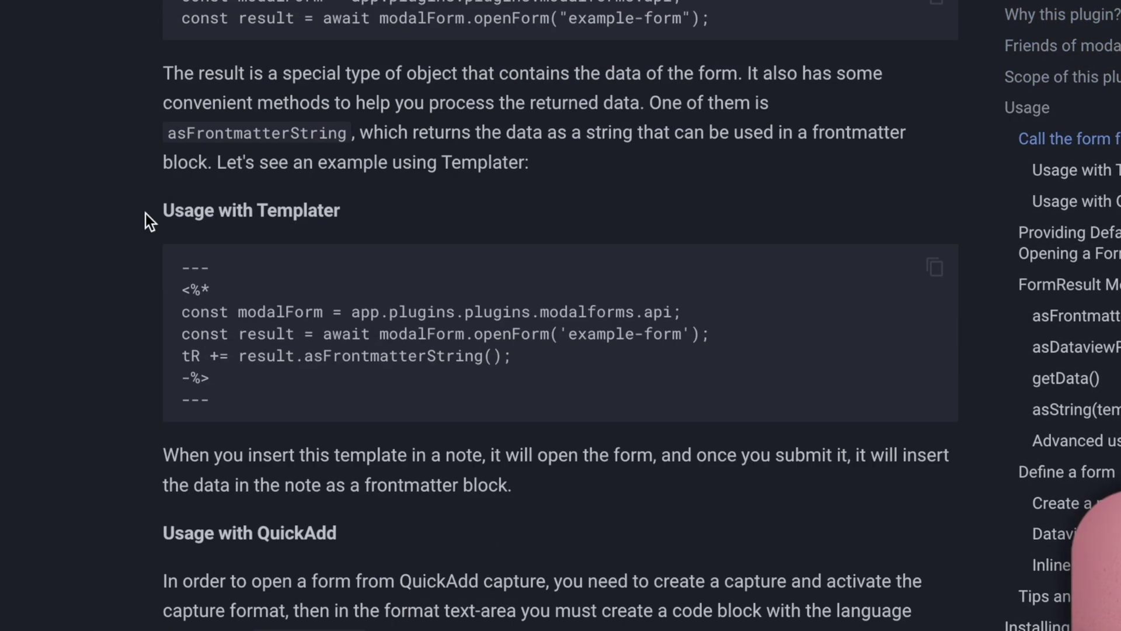
drag(145, 213, 377, 212)
scroll(376, 213, down, 1)
scroll(376, 213, down, 6)
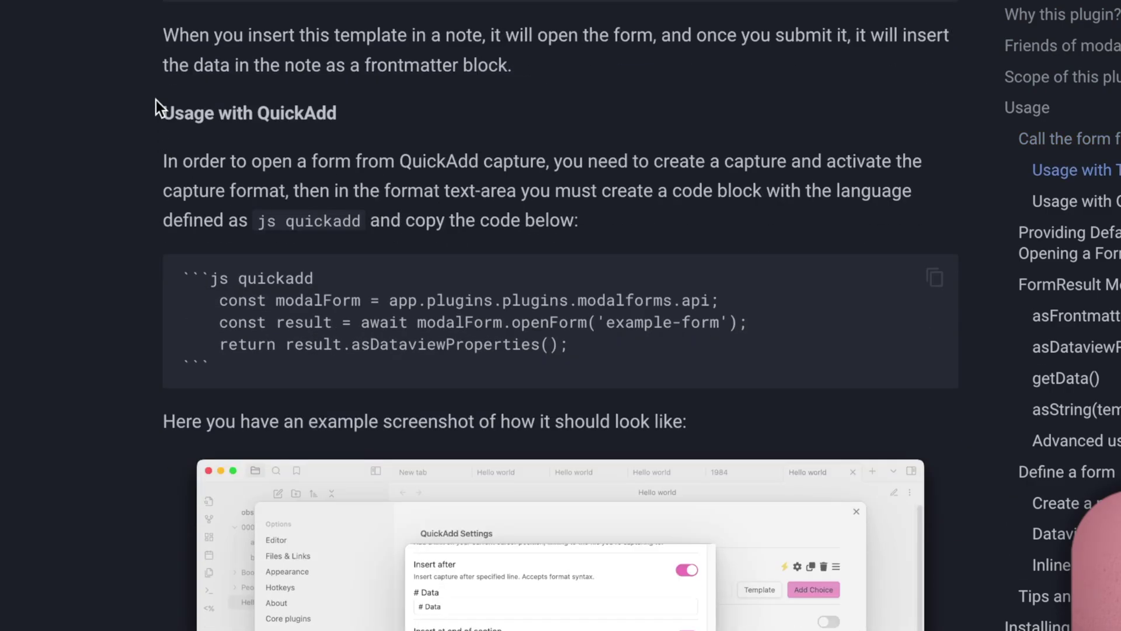
drag(156, 100, 458, 100)
scroll(458, 100, up, 4)
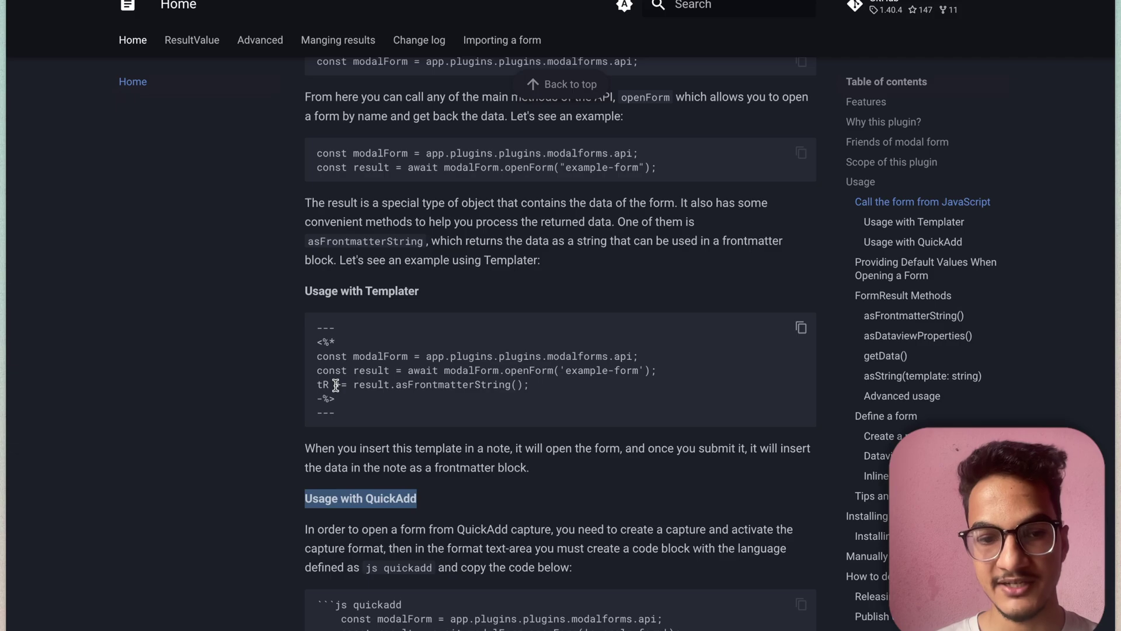
scroll(336, 385, up, 8)
scroll(336, 385, down, 7)
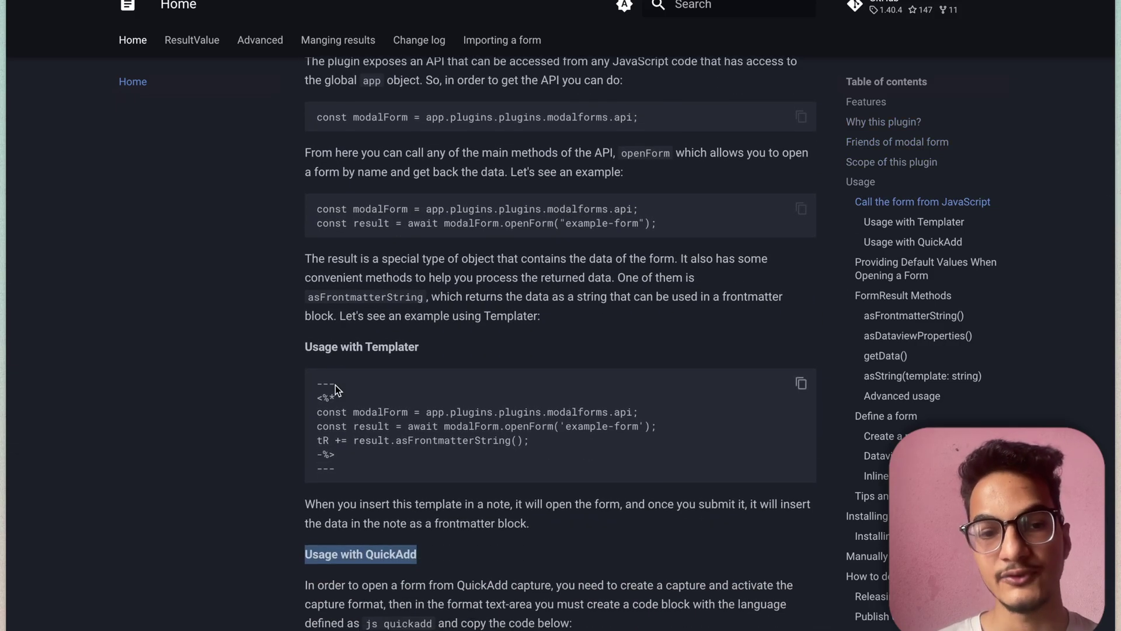
scroll(335, 385, up, 4)
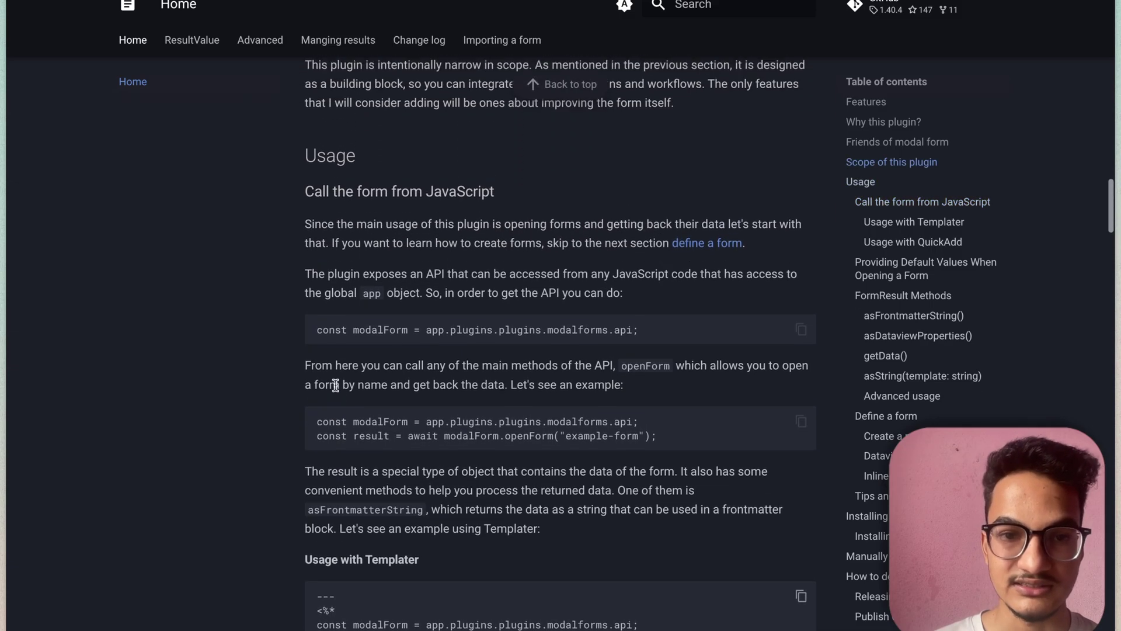
scroll(335, 385, down, 7)
scroll(335, 384, down, 3)
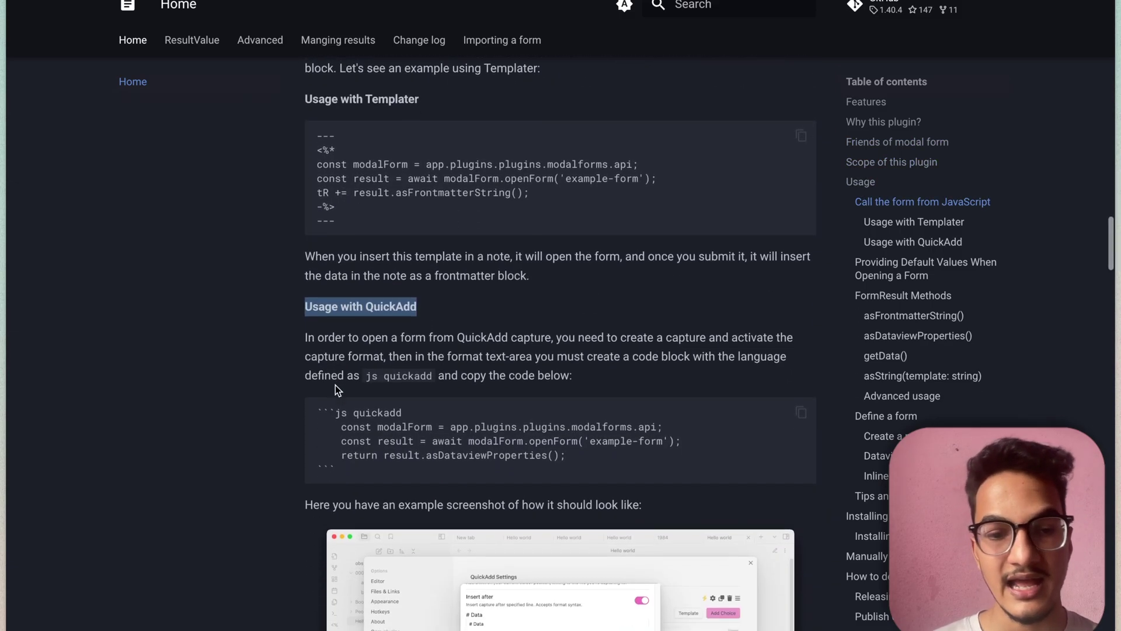
scroll(335, 386, up, 2)
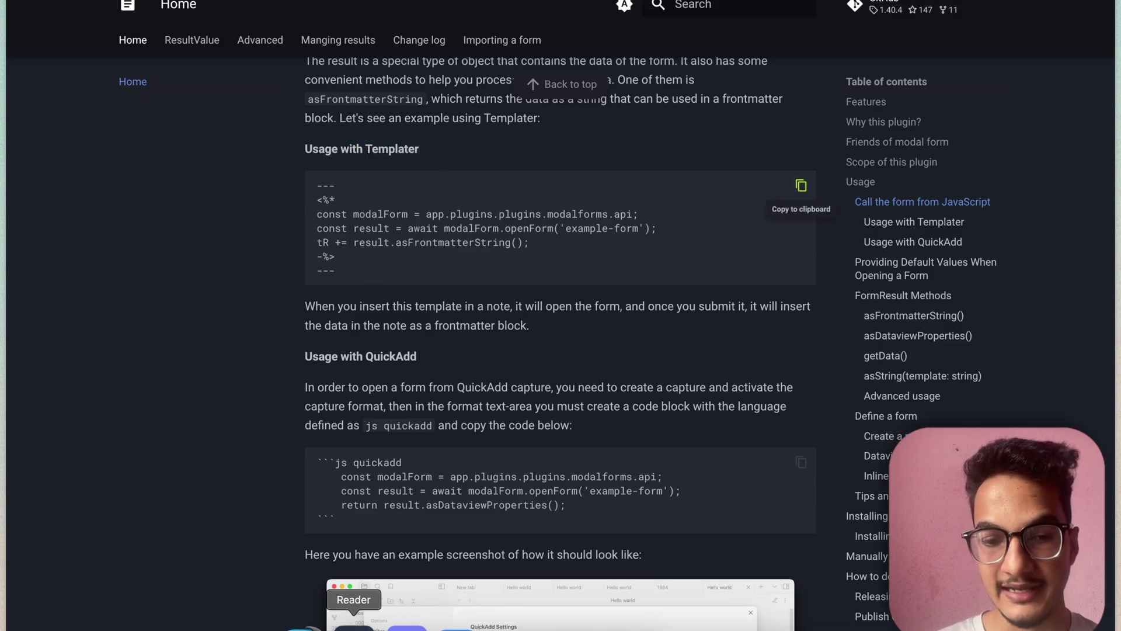
click(528, 627)
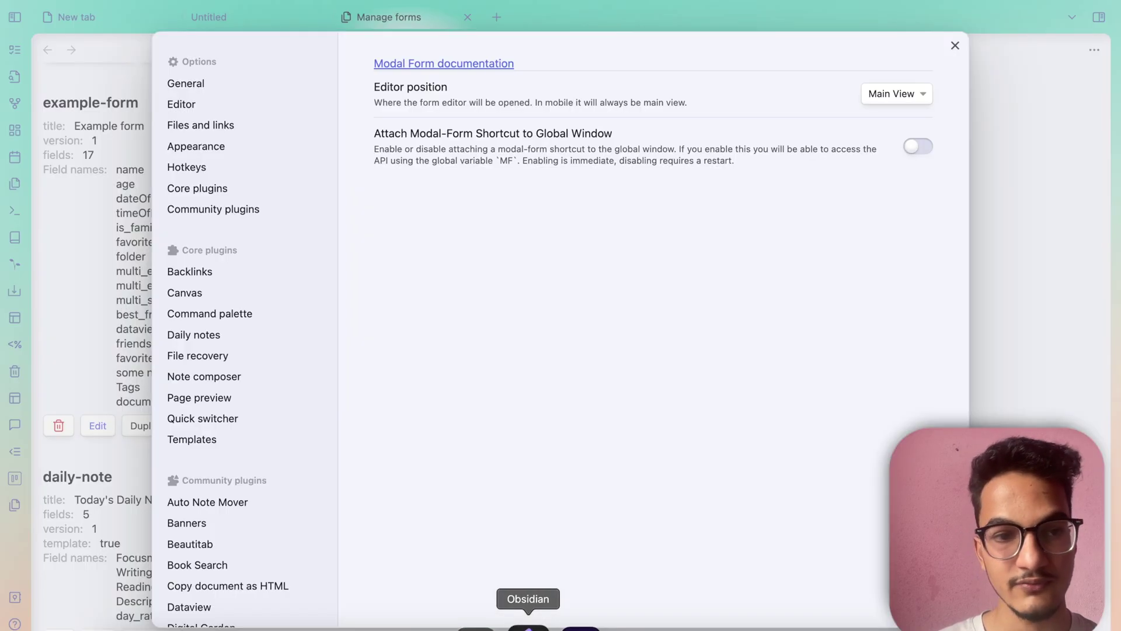
Create a new note titled 'Modal form 2' in the 004 TEMPLATES folder
click(150, 329)
key(super+w)
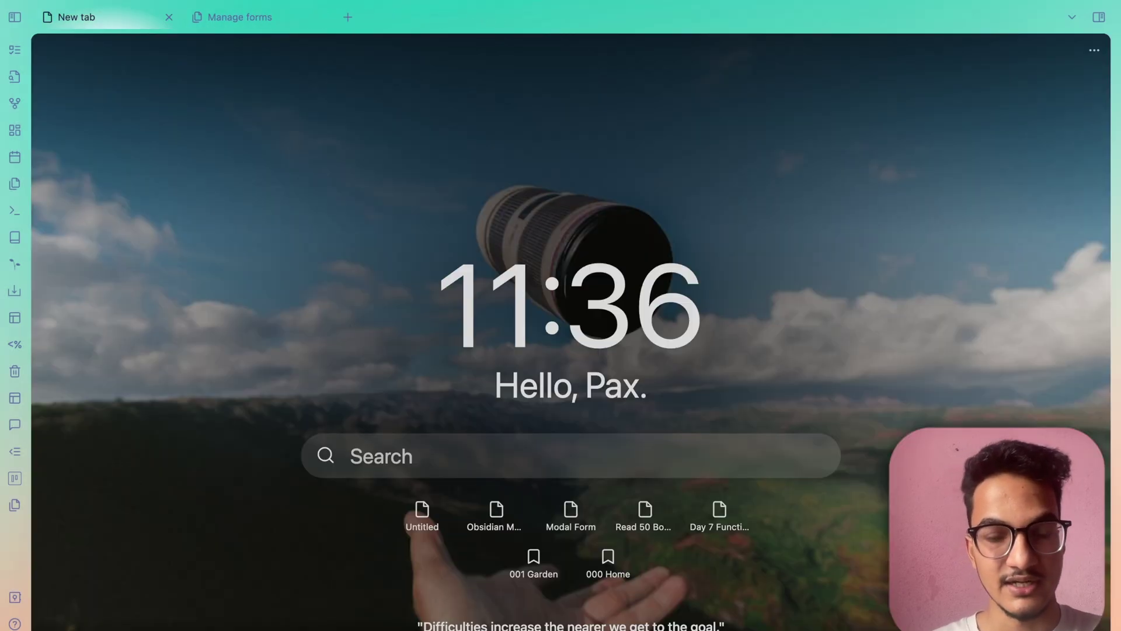
click(16, 18)
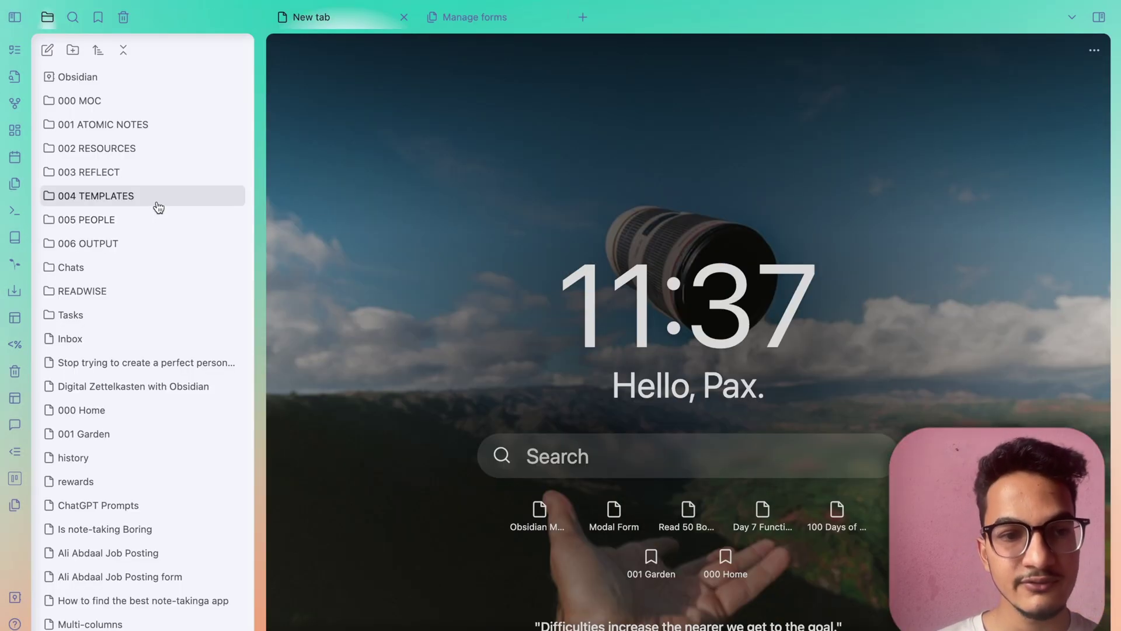
right_click(158, 204)
click(176, 210)
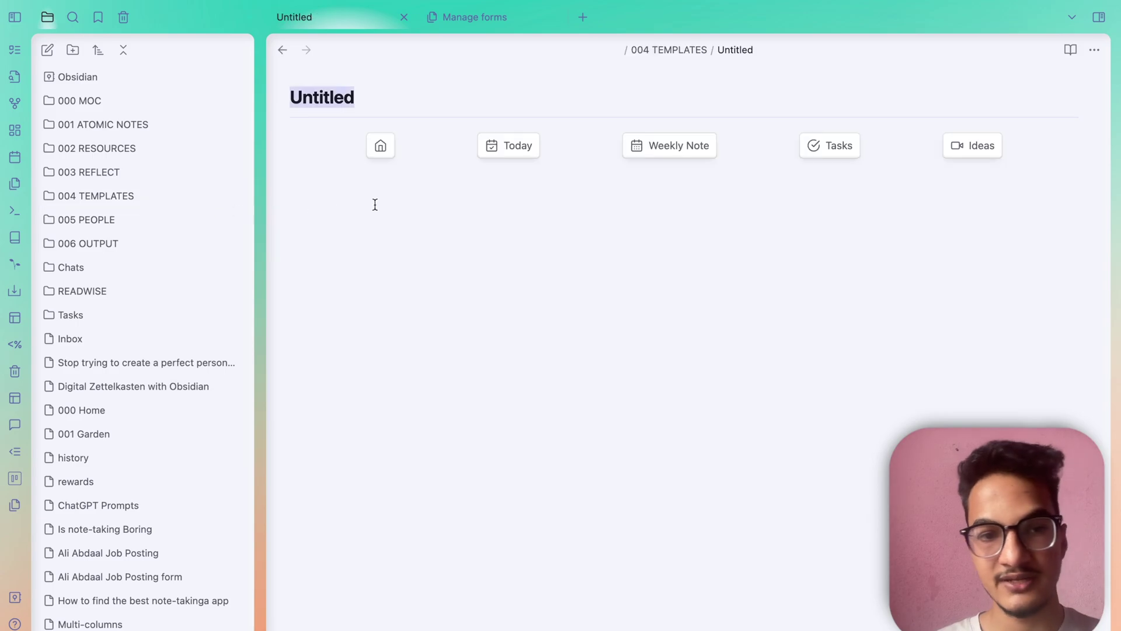
text(Modal for)
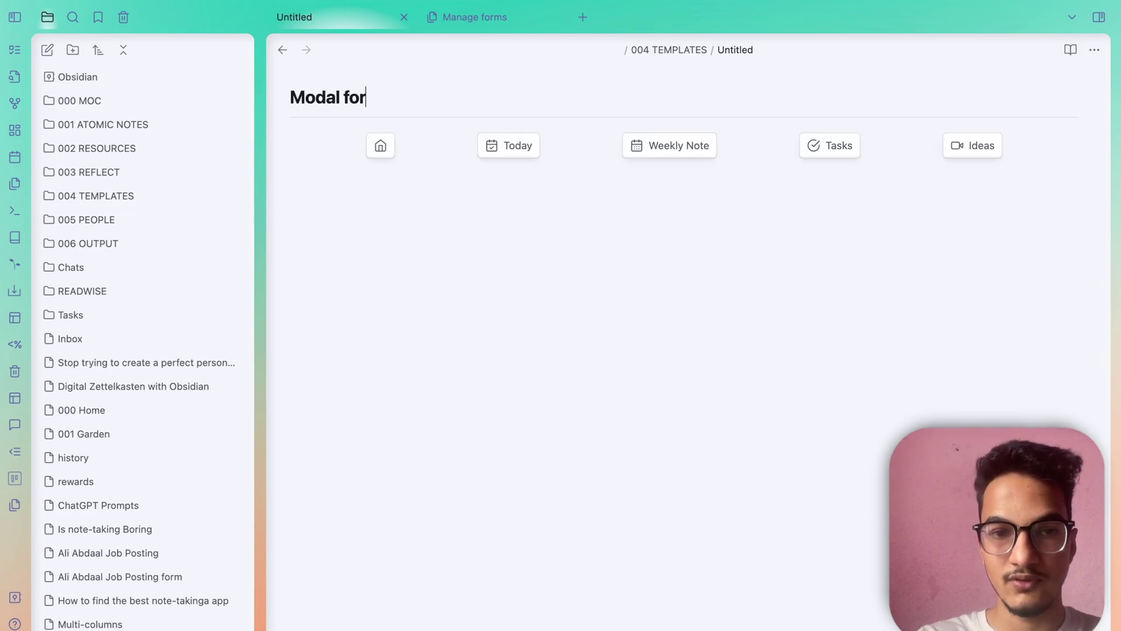
text(m 2)
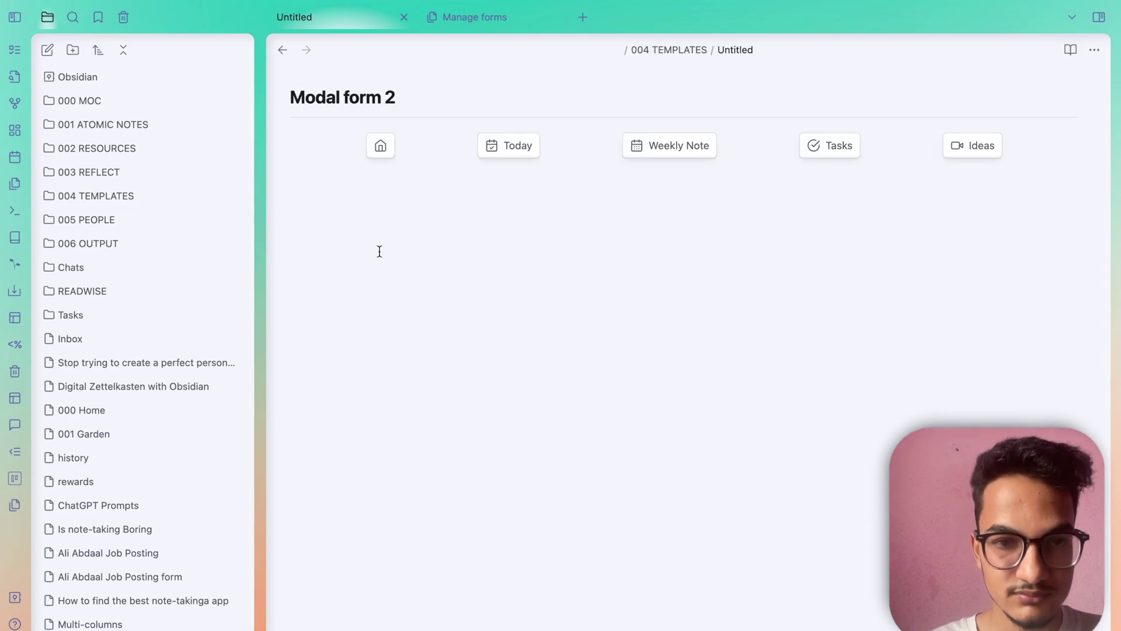
click(120, 200)
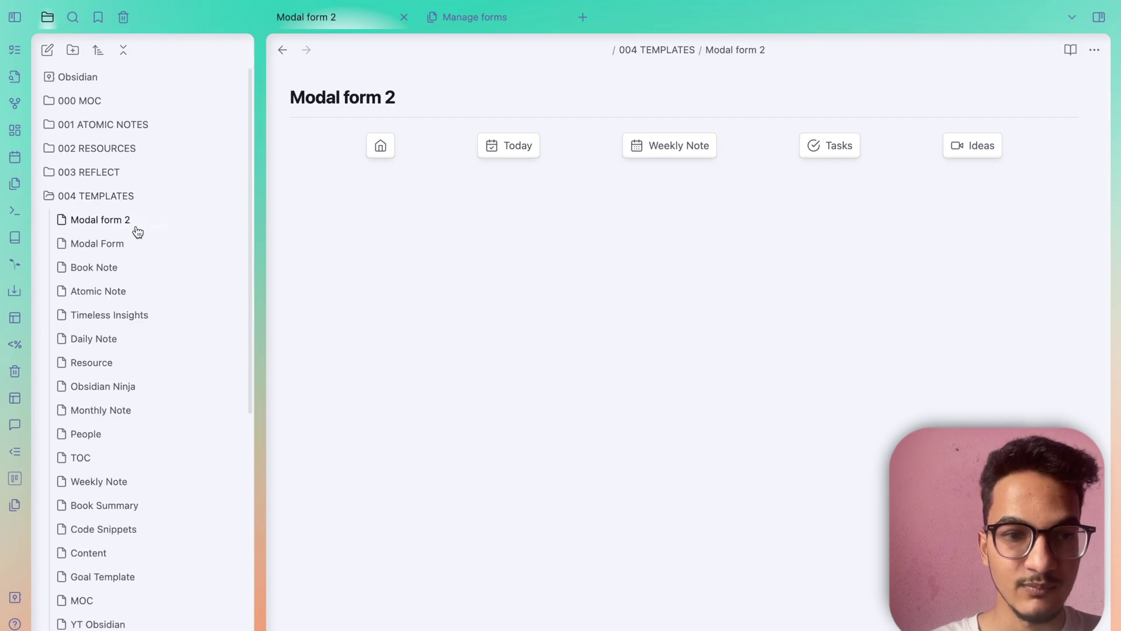
Delete the old Modal Form note, retitle the new one 'Modal Form', and paste the Templater code
click(134, 250)
key(super+alt+Left)
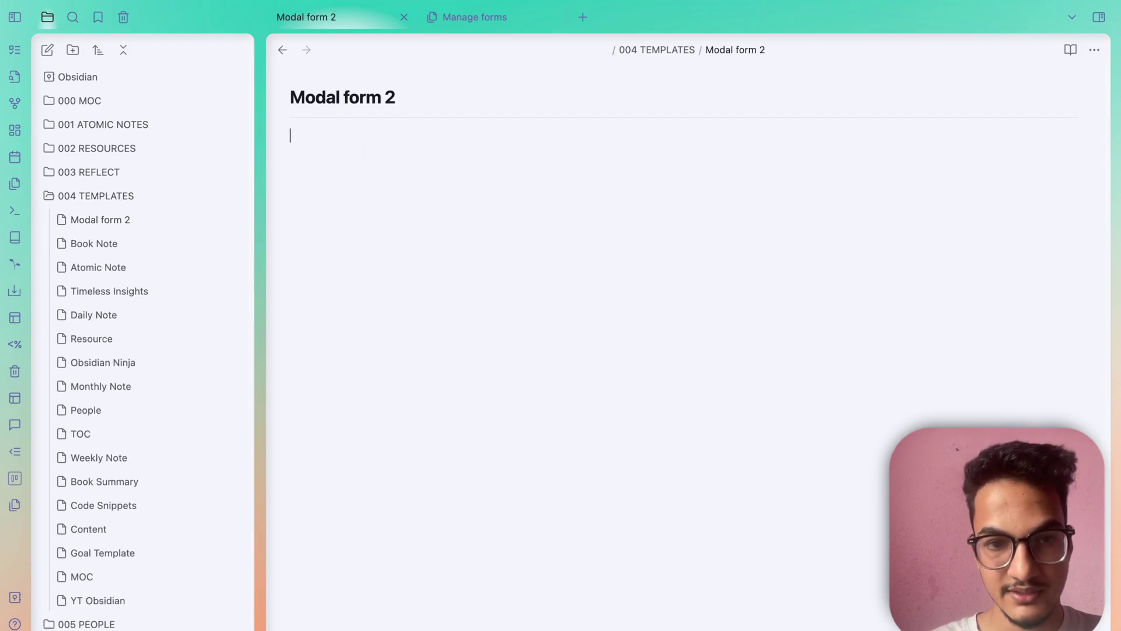
click(482, 109)
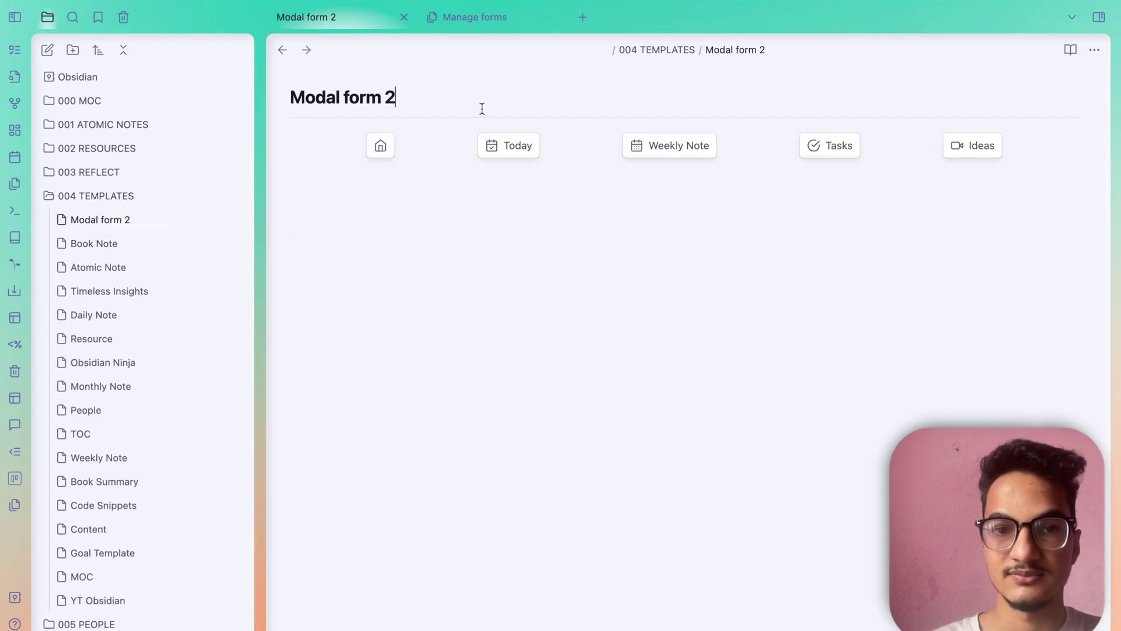
key(BackSpace)
key(BackSpace)
key(BackSpace)
key(BackSpace)
key(BackSpace)
key(BackSpace)
text(Form)
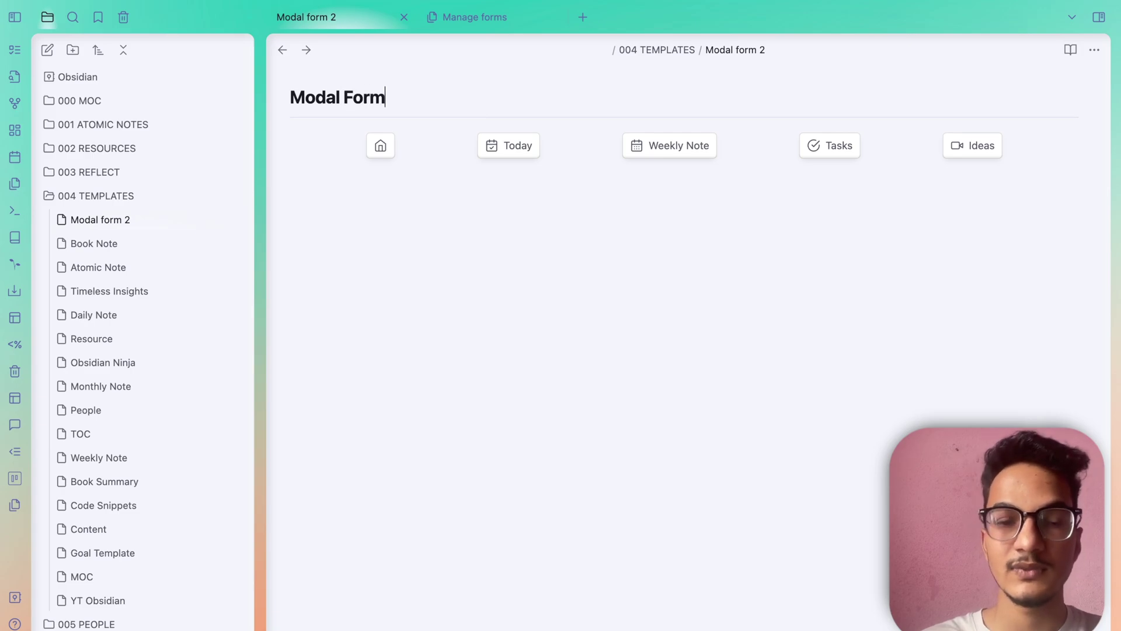
key(Return)
text(--- <%* const modalForm = app.plugins.plugins.modalforms.api; const result = await modalForm.openForm('example-form'); tR += result.asFrontmatterString(); -%> ---)
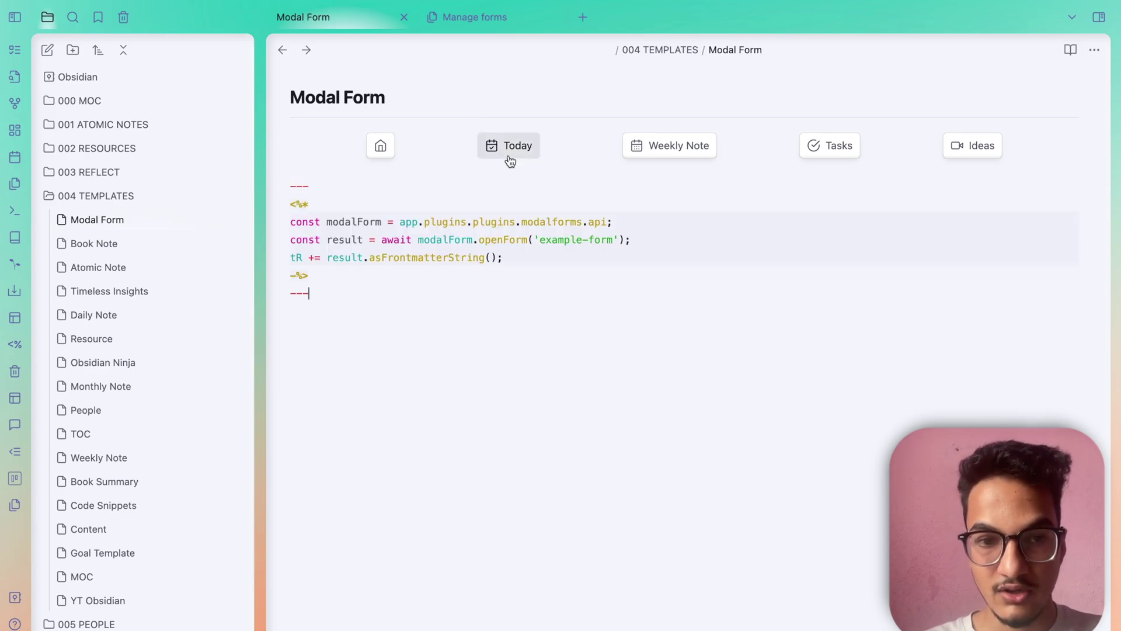
Stack the open tabs side by side, hide the file list, and create a new note titled 'Note'
click(1072, 18)
click(1039, 38)
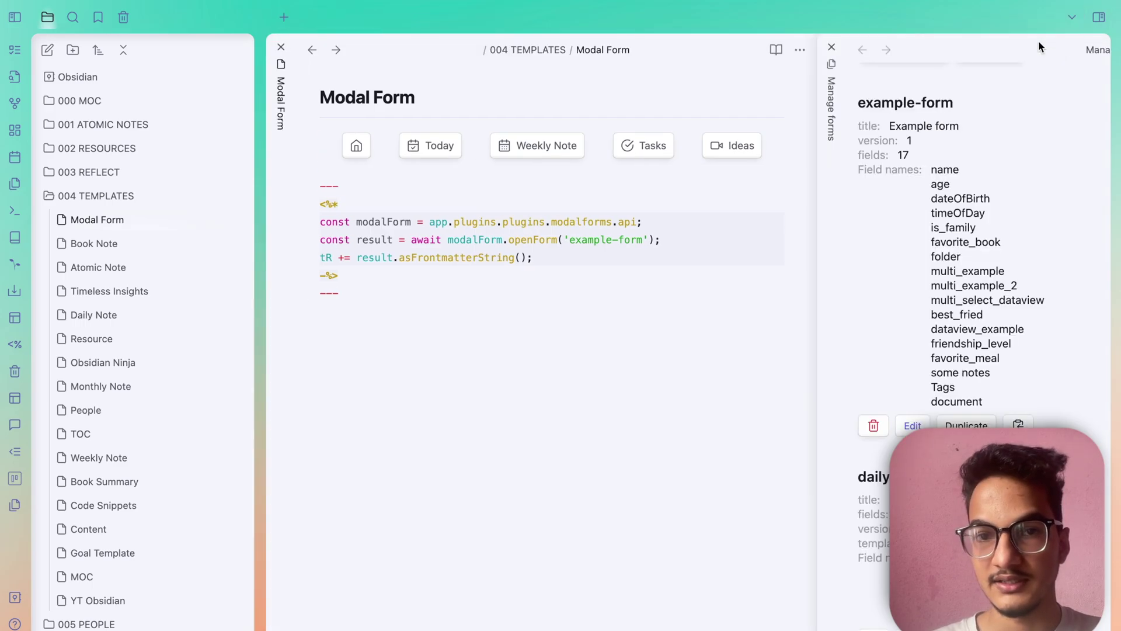
click(14, 18)
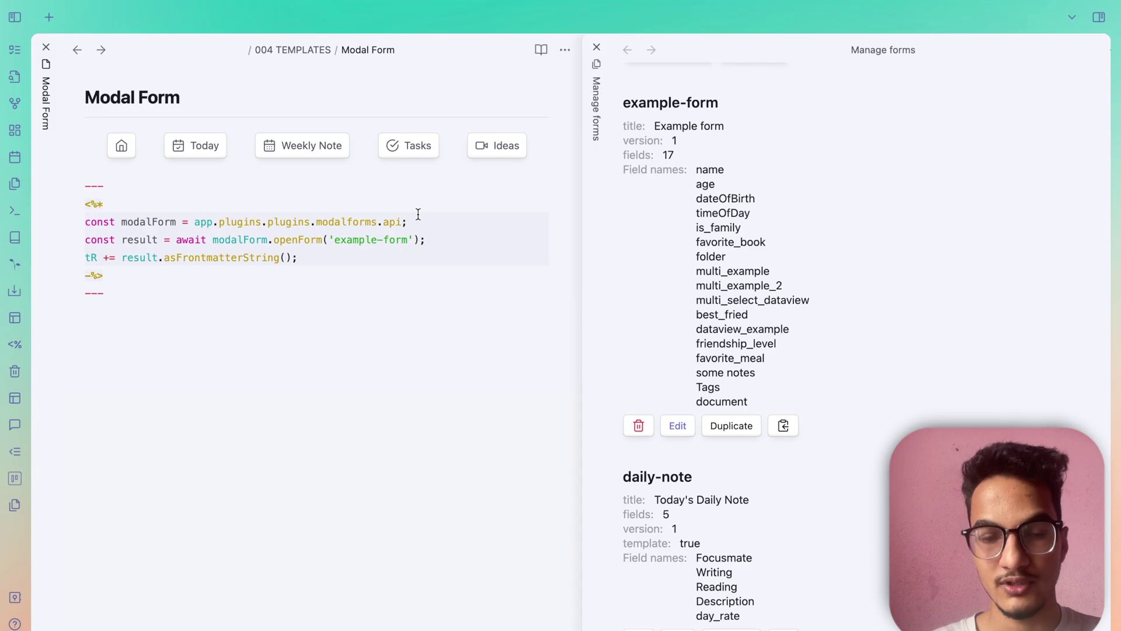
key(super+n)
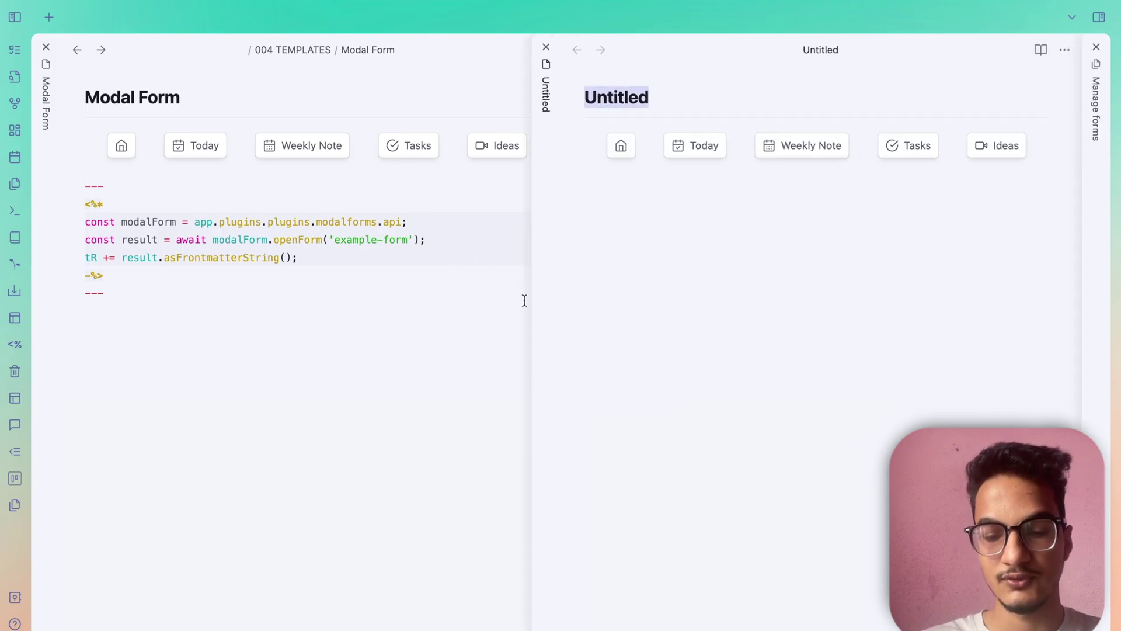
text(Note)
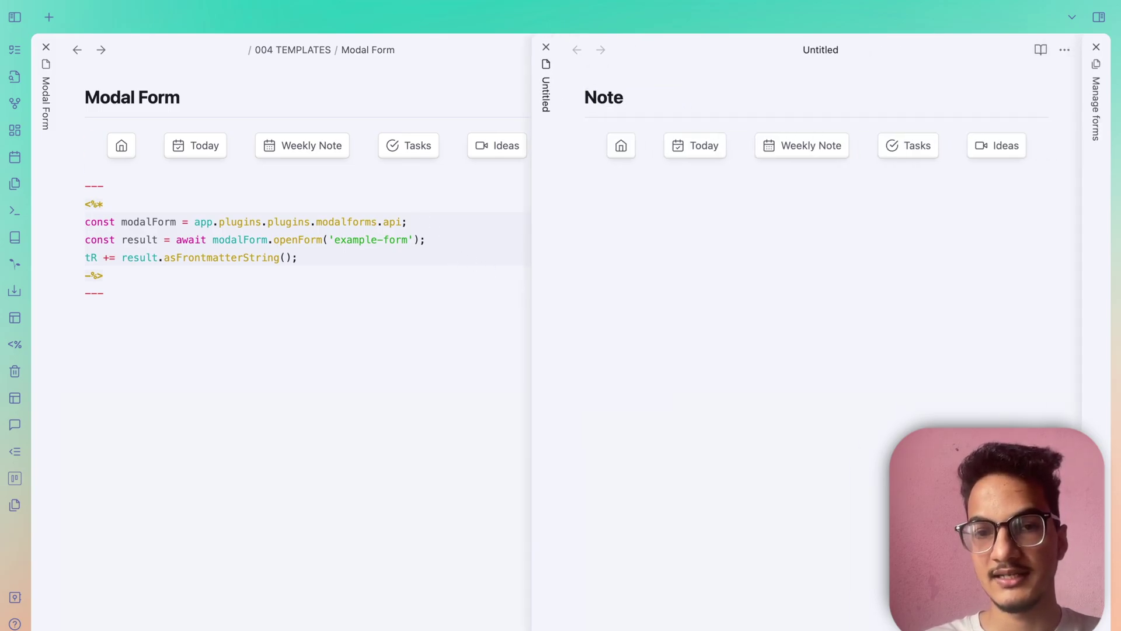
key(Return)
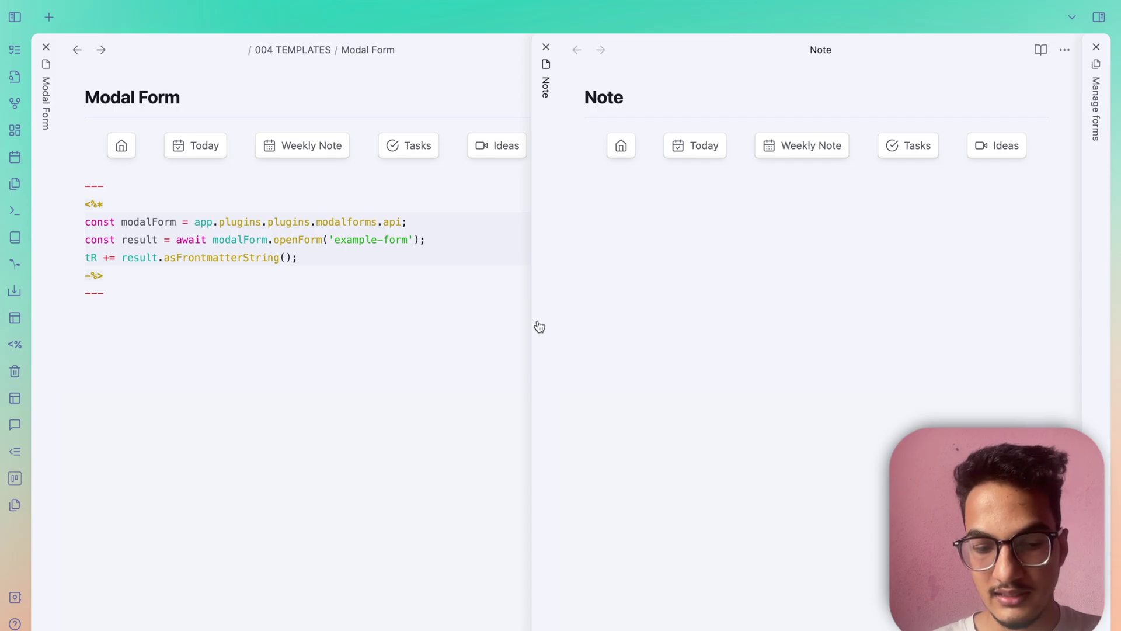
Insert the Modal Form template into Note via Templater, dismiss the Example form, and select the form name
key(super+p)
text(templa)
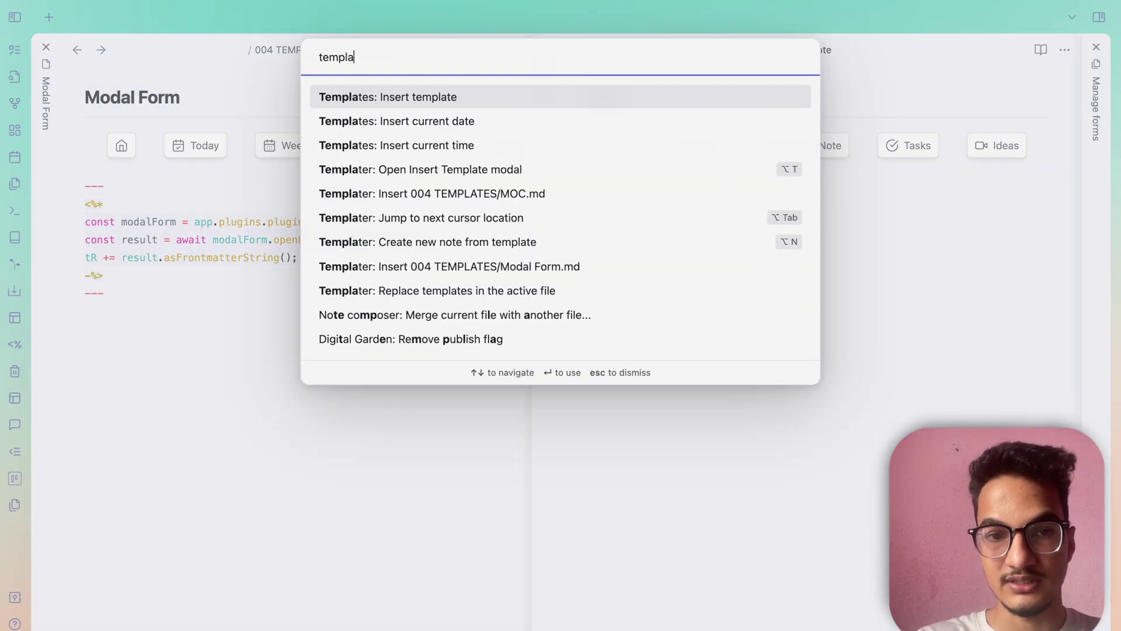
text(ter)
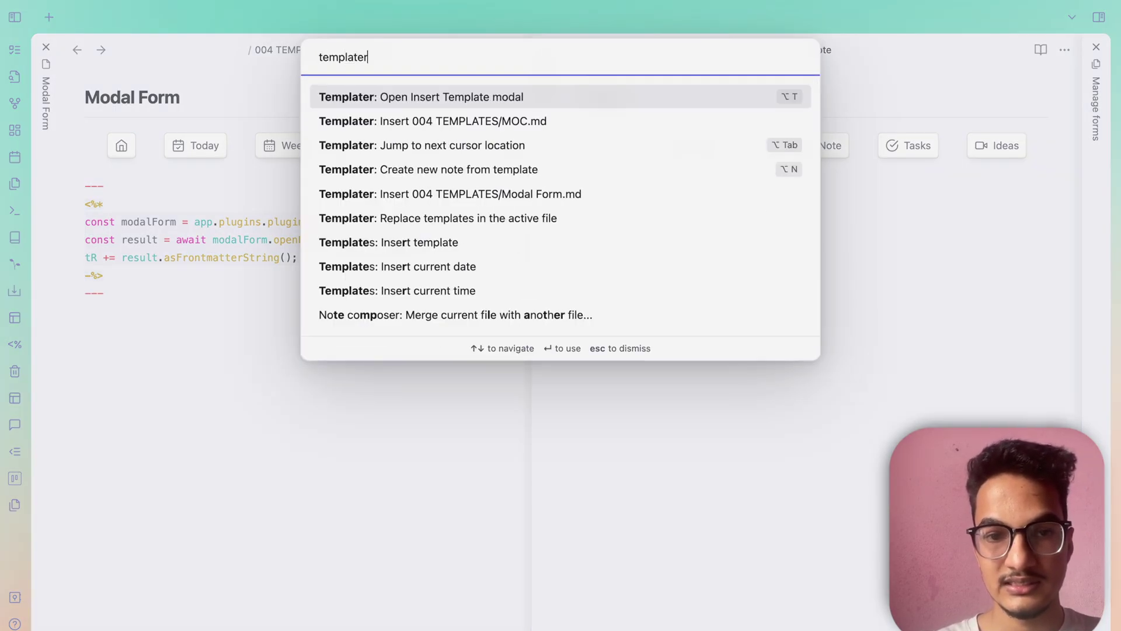
click(662, 99)
text(moda)
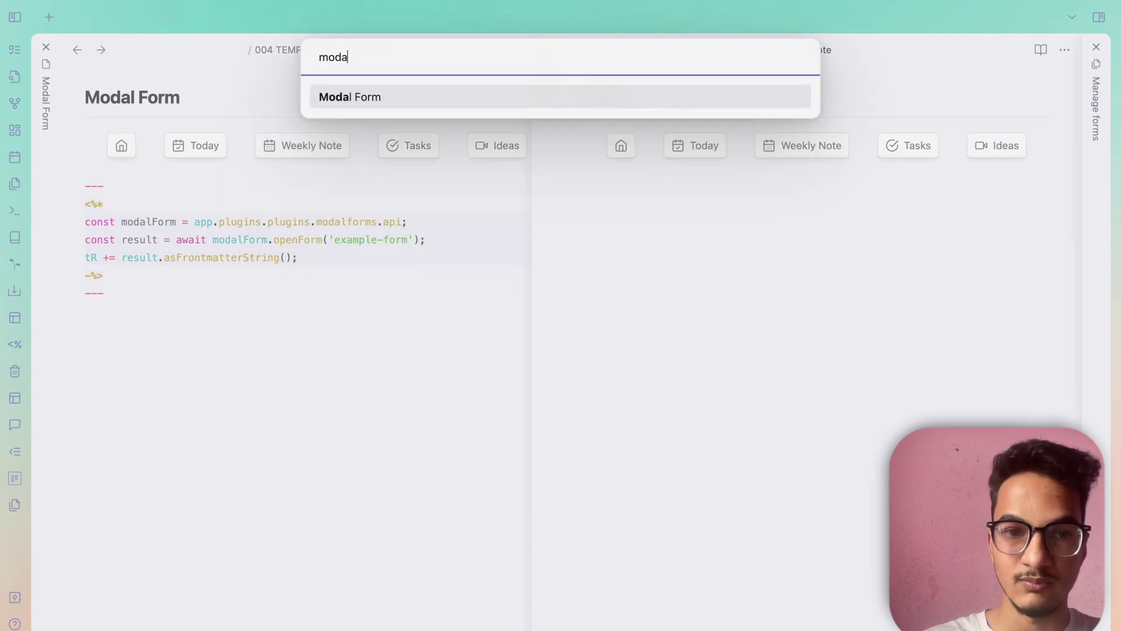
text(l)
key(Return)
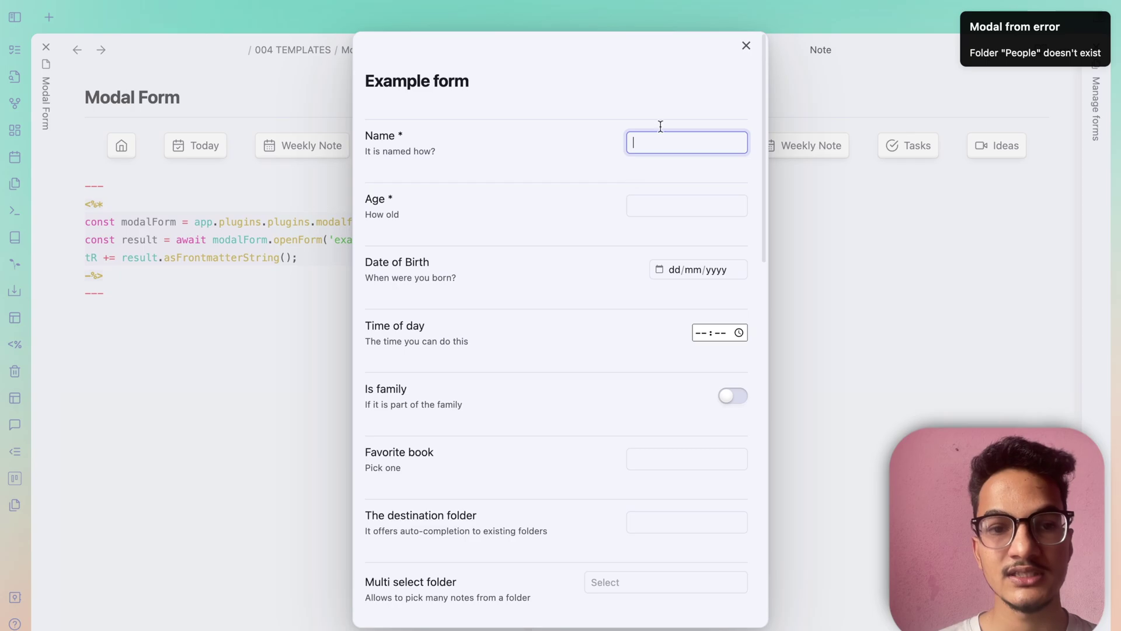
click(746, 56)
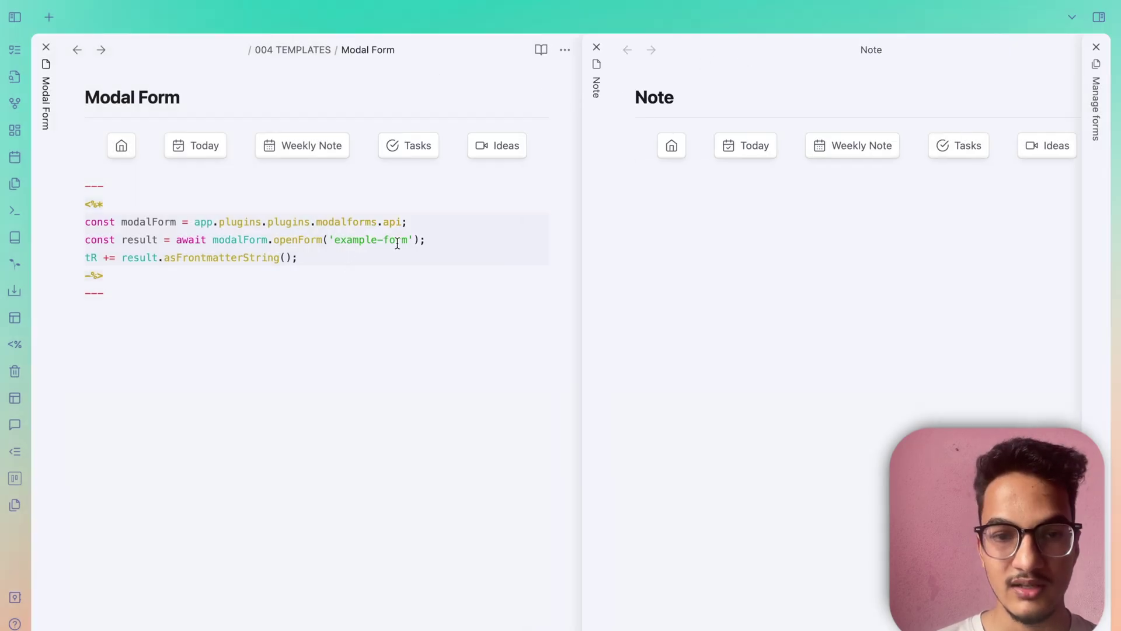
drag(408, 240, 343, 242)
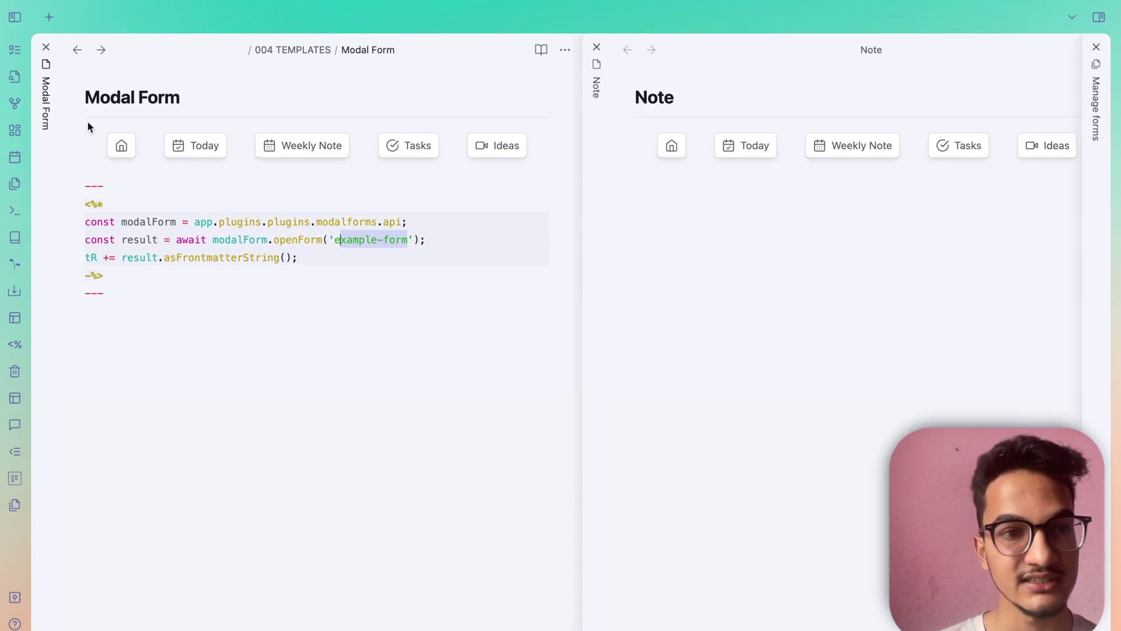
Replace the openForm name 'example-form' with 'daily-note' in the Modal Form template
click(9, 23)
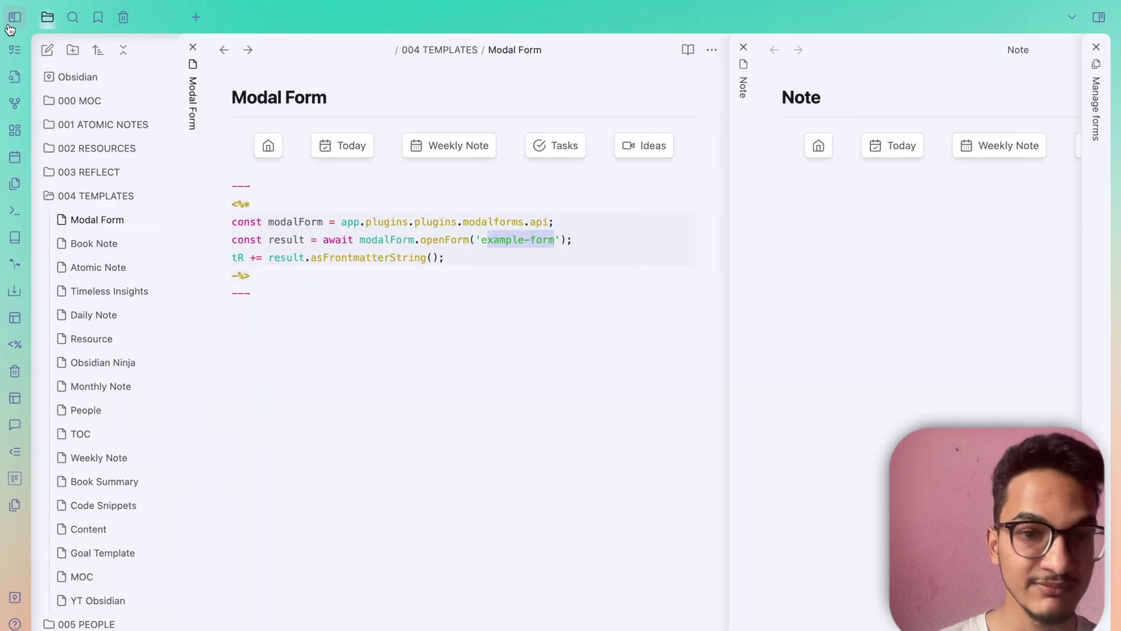
click(9, 27)
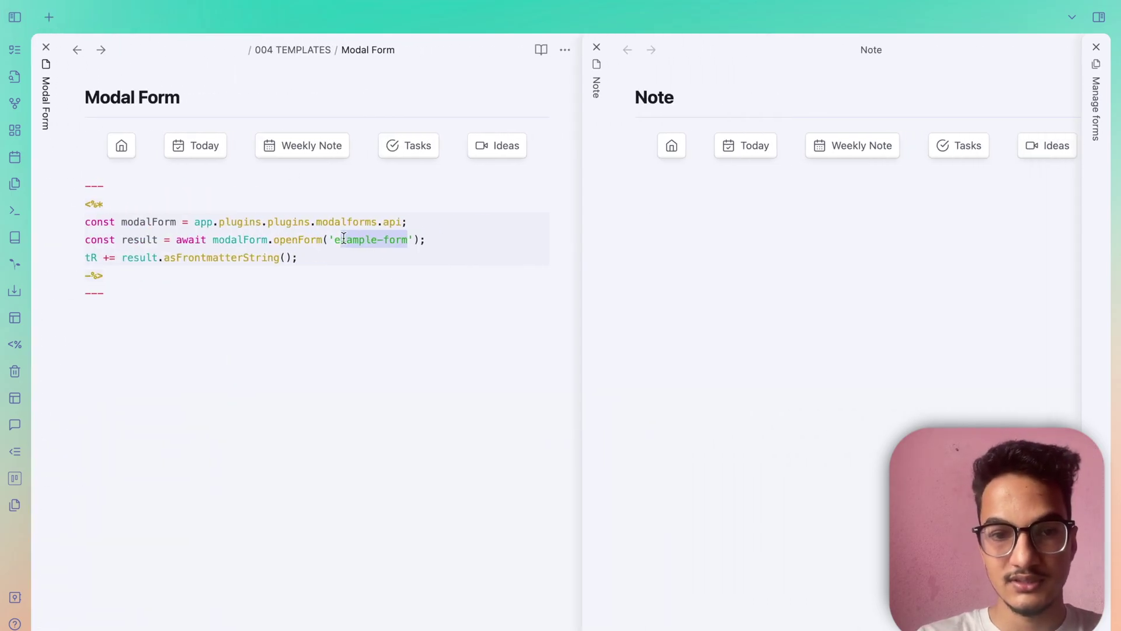
click(402, 241)
key(BackSpace)
key(BackSpace)
key(BackSpace)
key(BackSpace)
key(BackSpace)
key(BackSpace)
key(BackSpace)
key(BackSpace)
key(BackSpace)
key(BackSpace)
key(BackSpace)
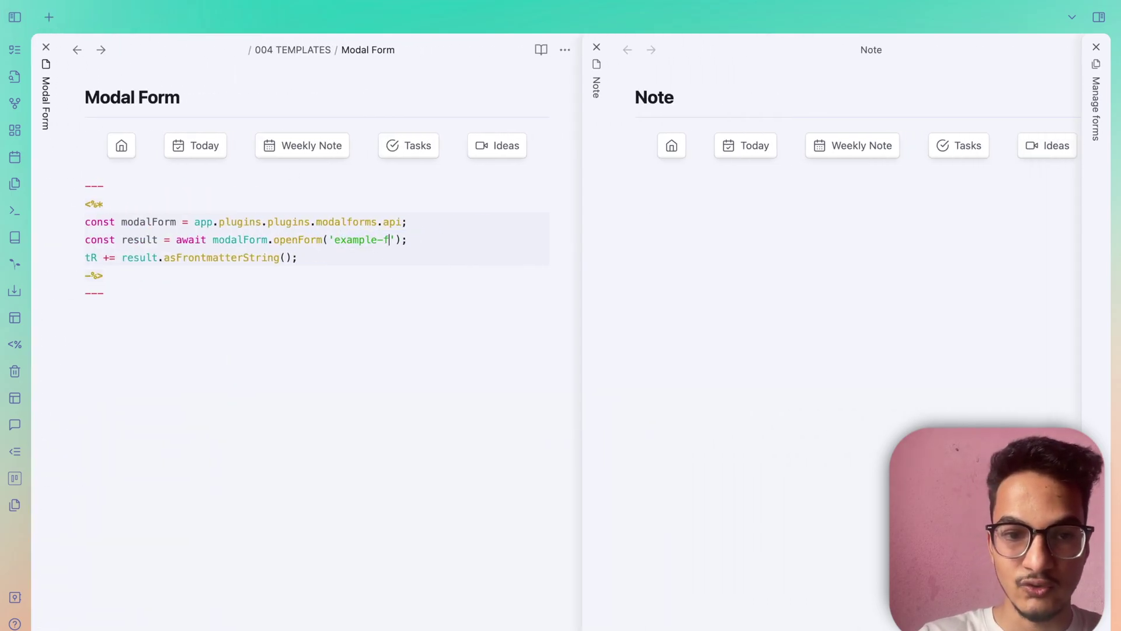
key(BackSpace)
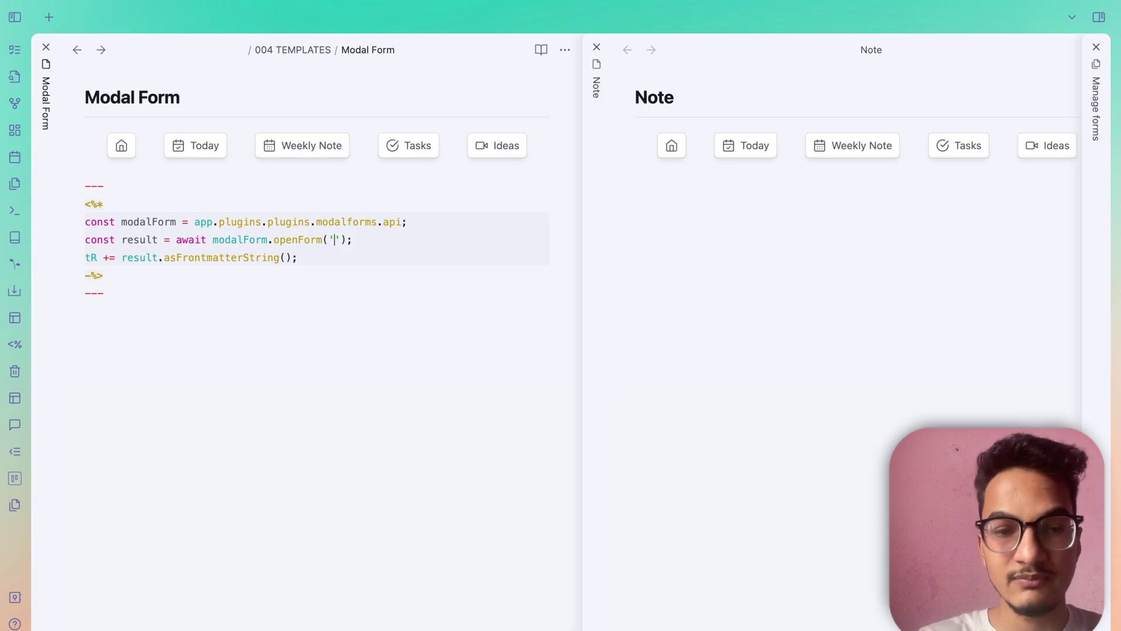
text(daily-note)
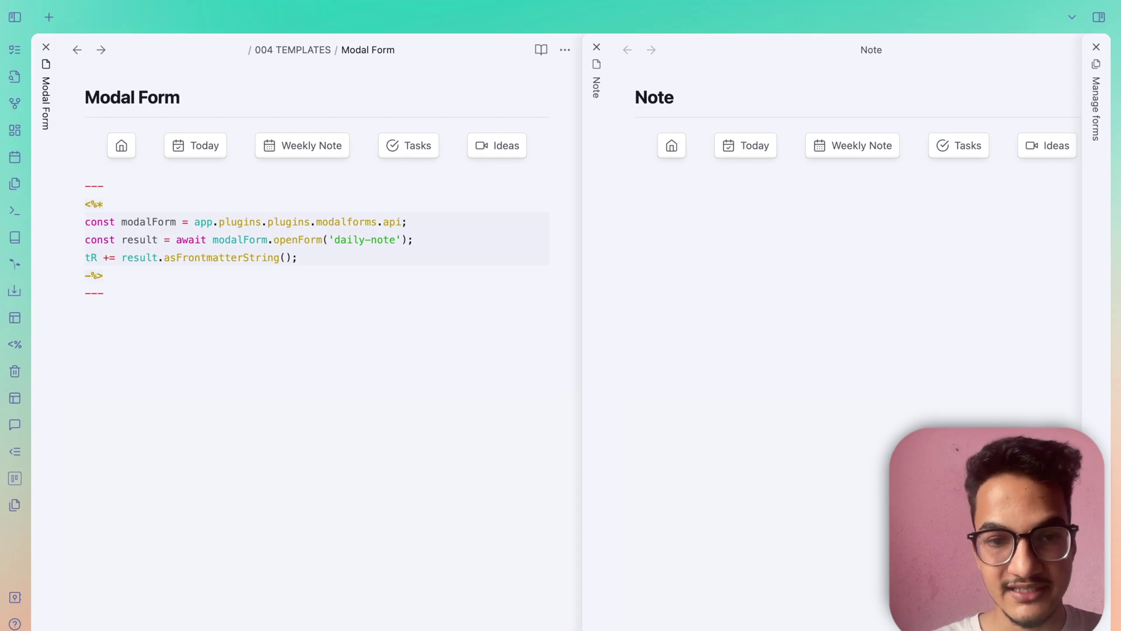
Insert the Modal Form template into the empty Note with Templater's insert template command
click(715, 305)
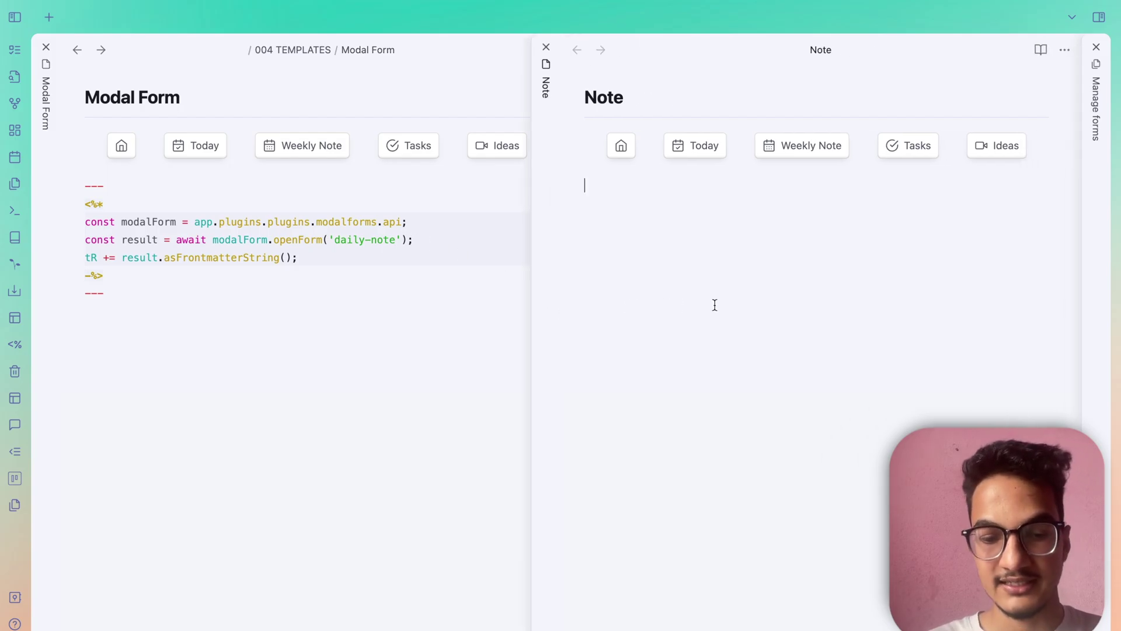
key(super+p)
text(templater)
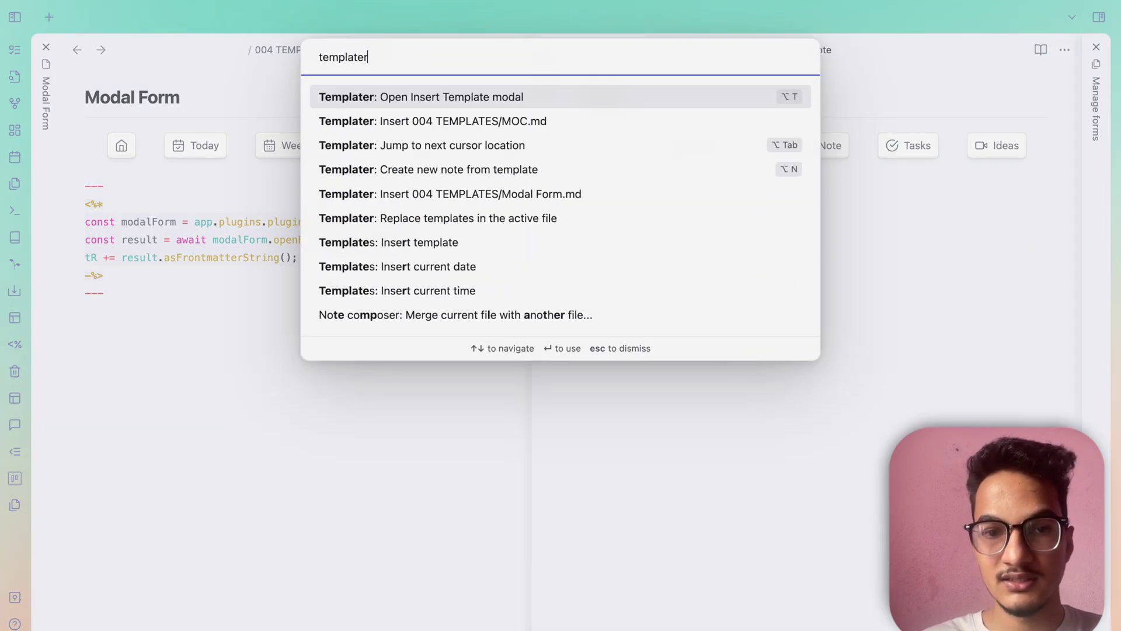
key(Return)
text(modal)
key(Return)
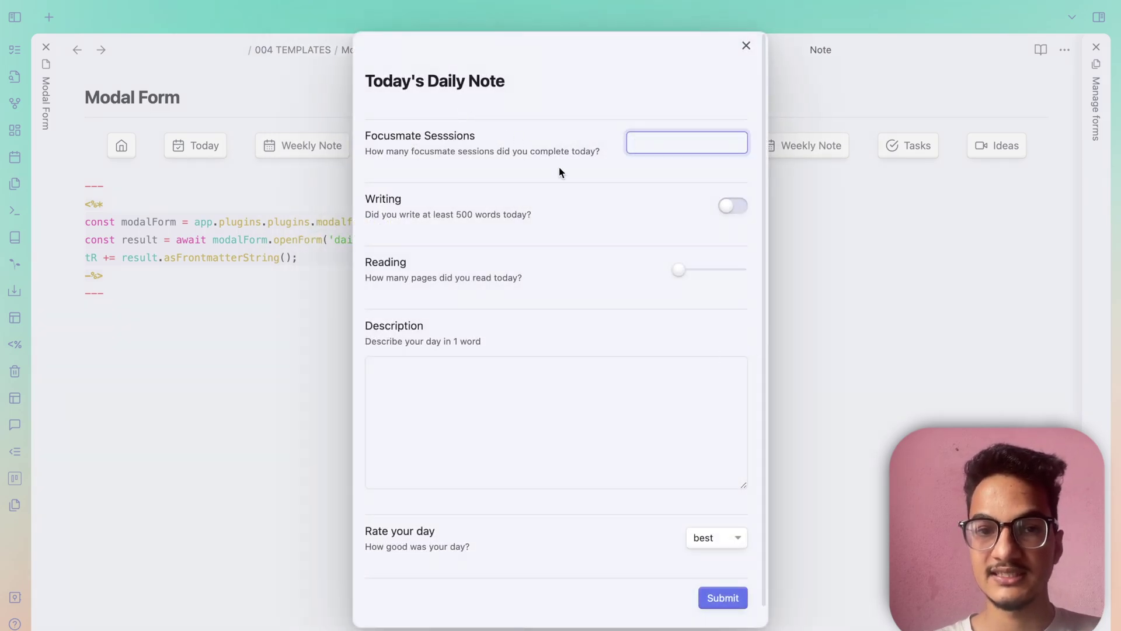
Enter 3 Focusmate sessions and switch Writing on in the daily form
scroll(424, 163, down, 1)
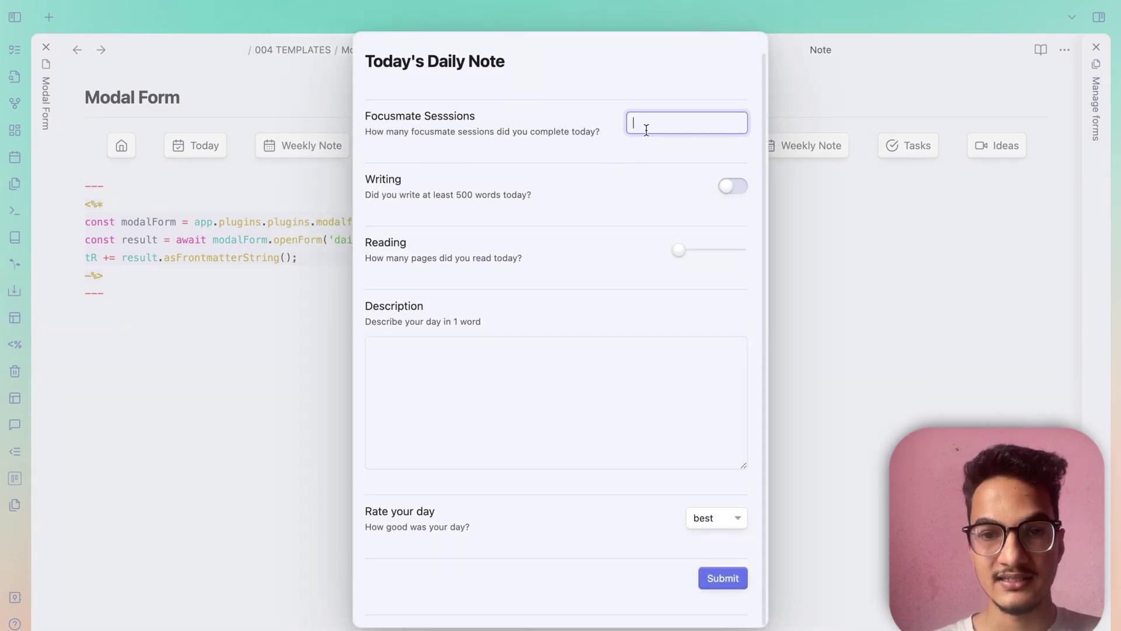
text(3)
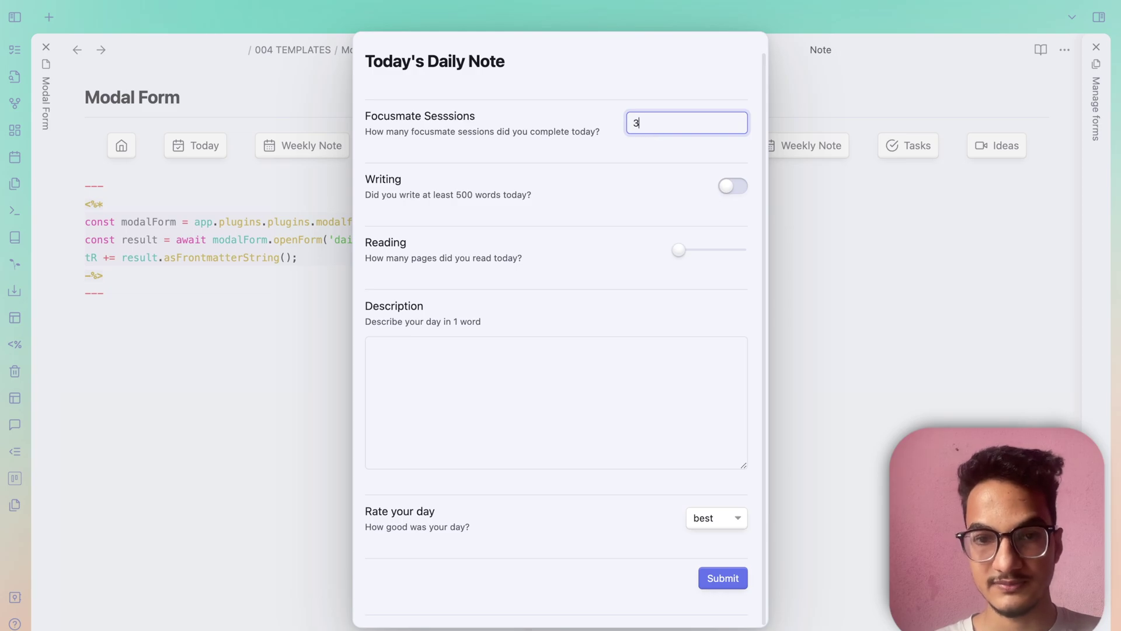
click(741, 196)
Describe the day as 'This is just description', rate it Good, and submit the form
mouse_move(674, 252)
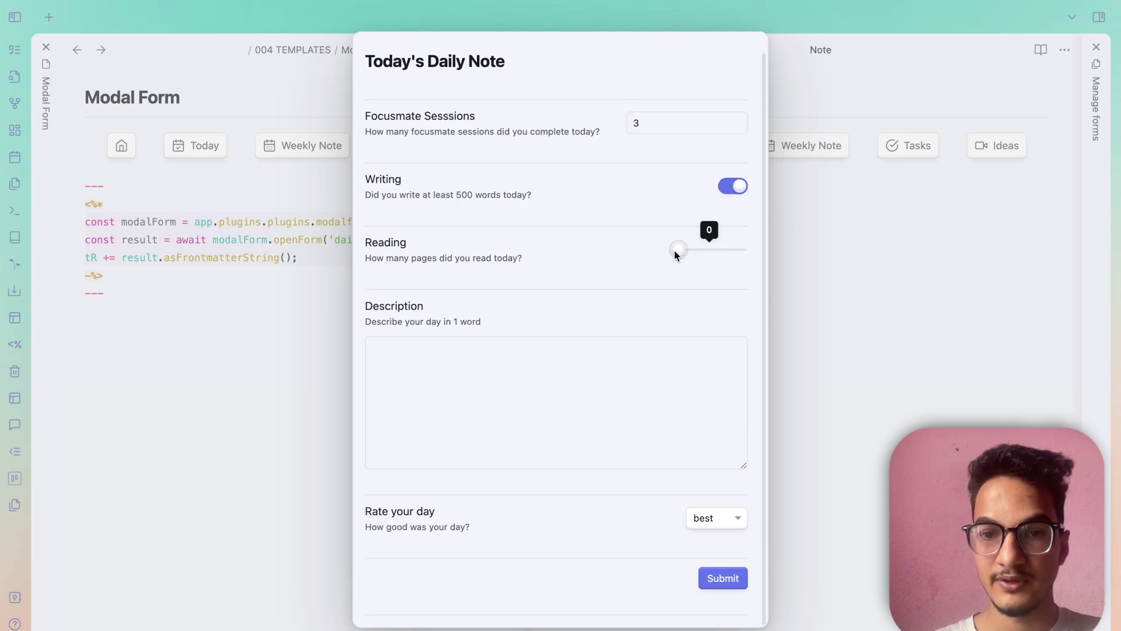
click(660, 417)
text(T)
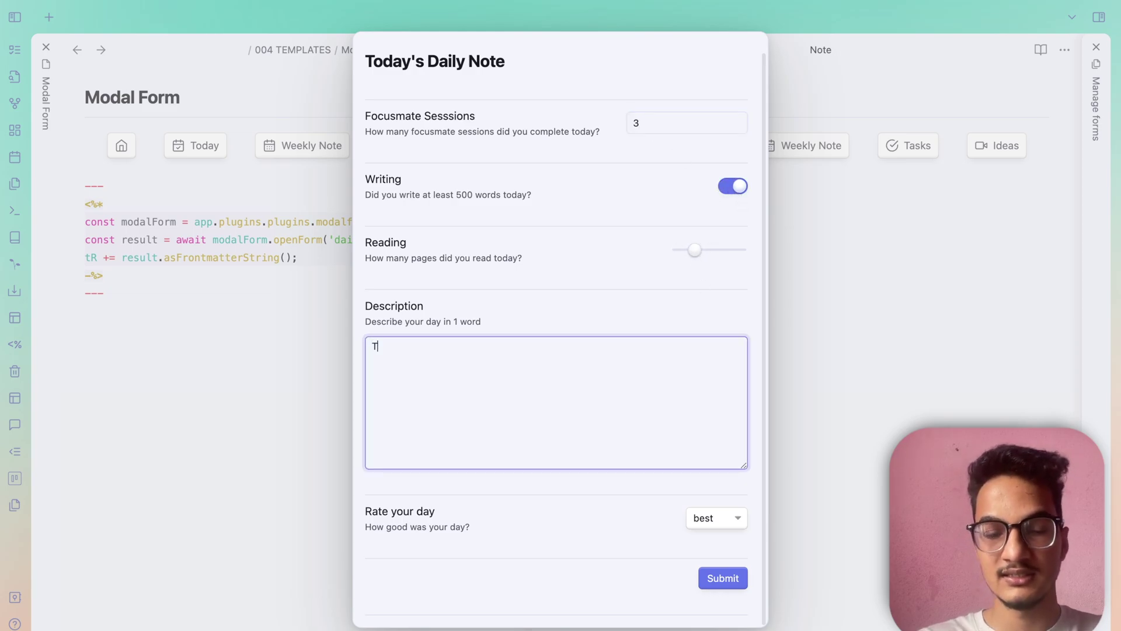
text(his is just de)
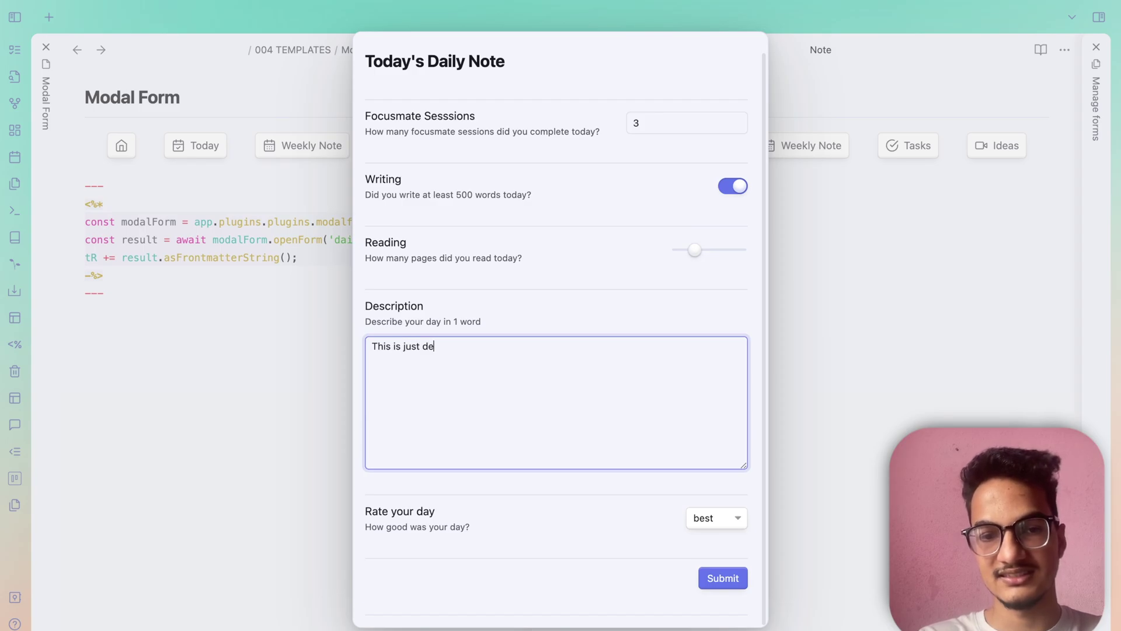
text(scription)
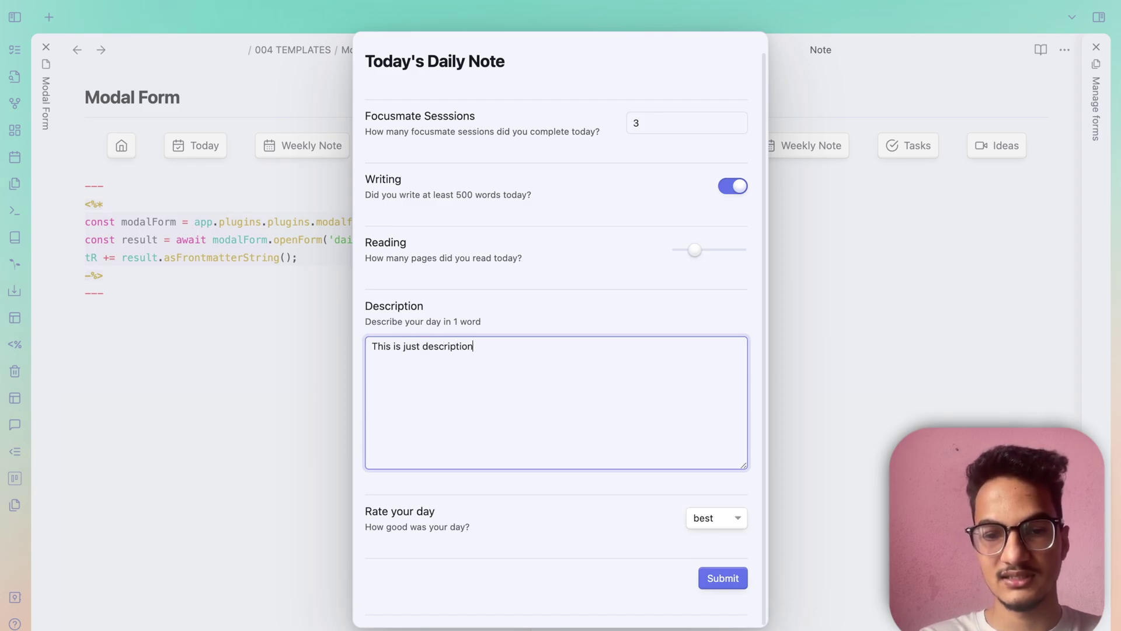
click(727, 521)
click(721, 535)
click(725, 575)
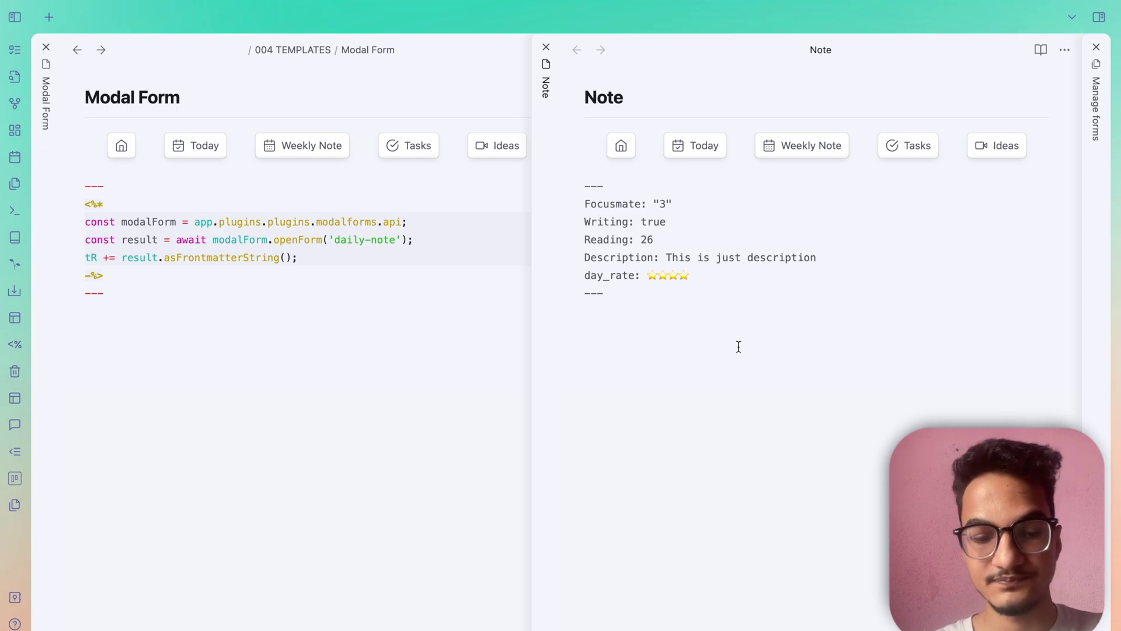
key(super+e)
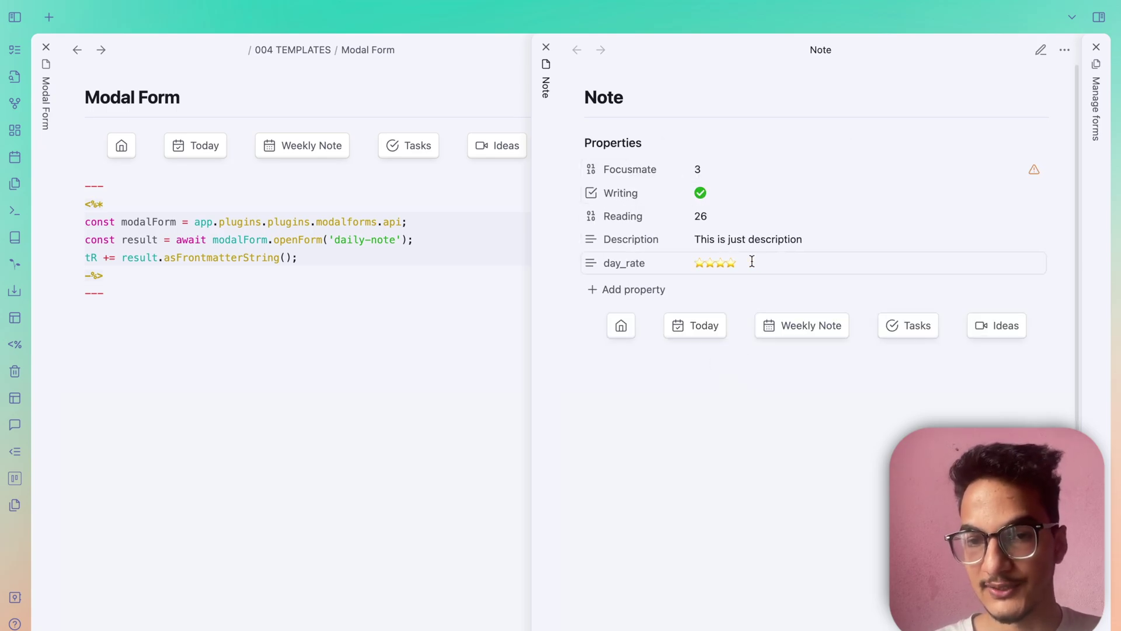
key(super+e)
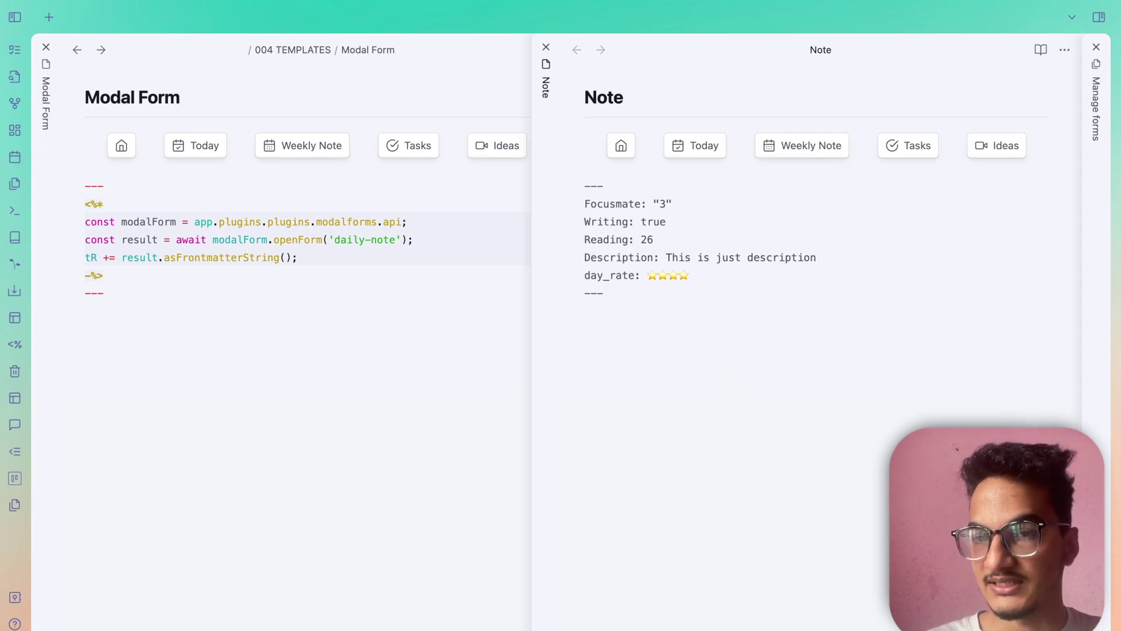
click(1099, 17)
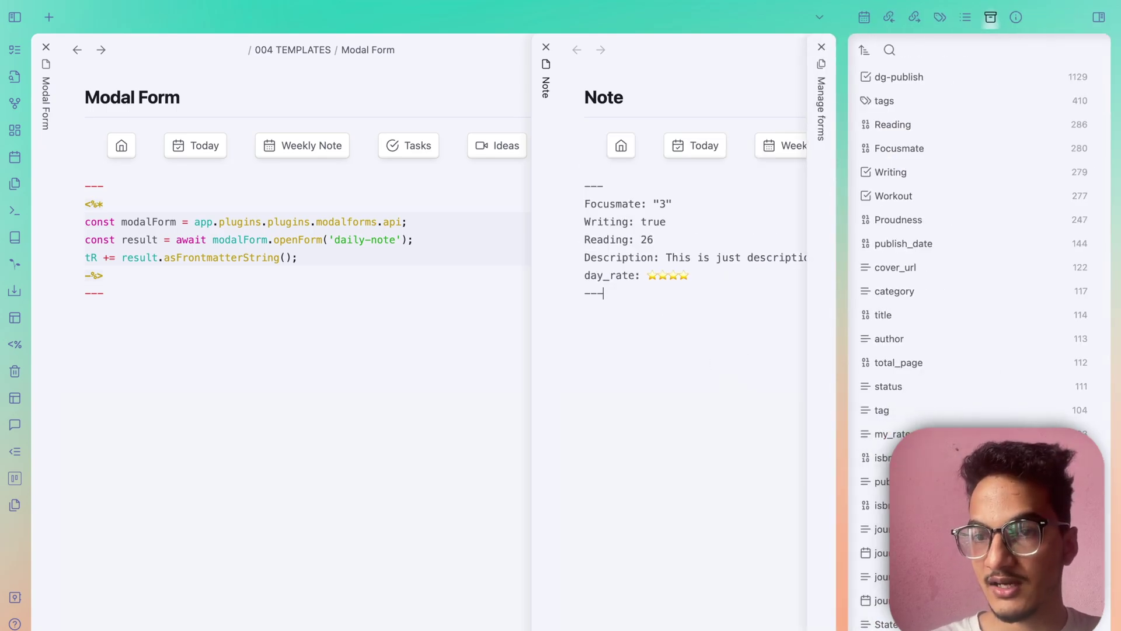
click(1016, 17)
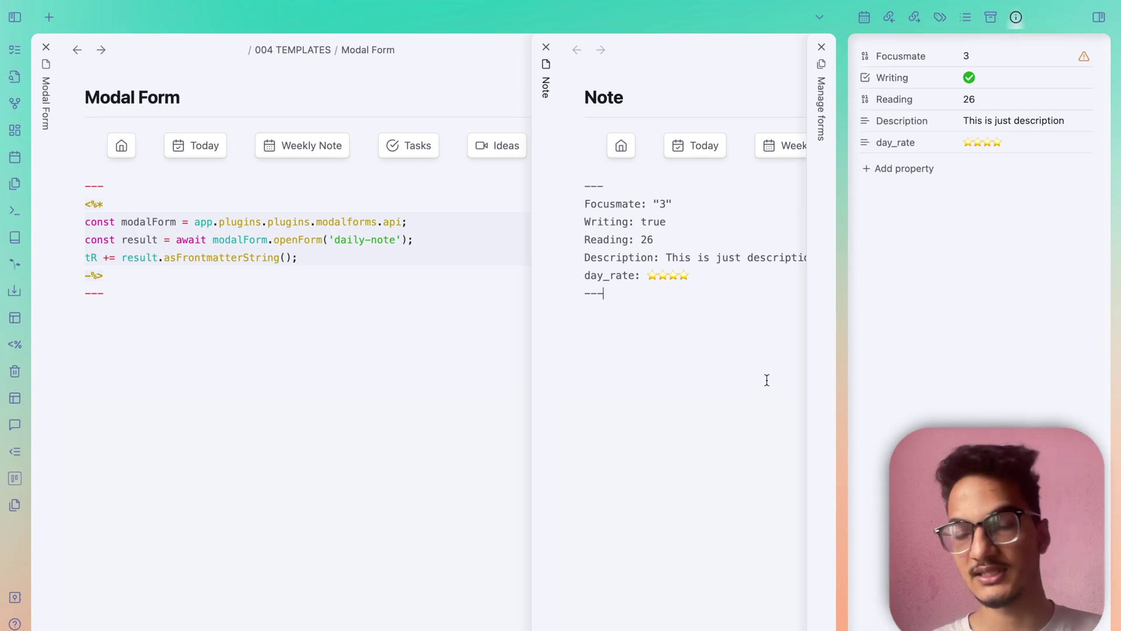
click(701, 300)
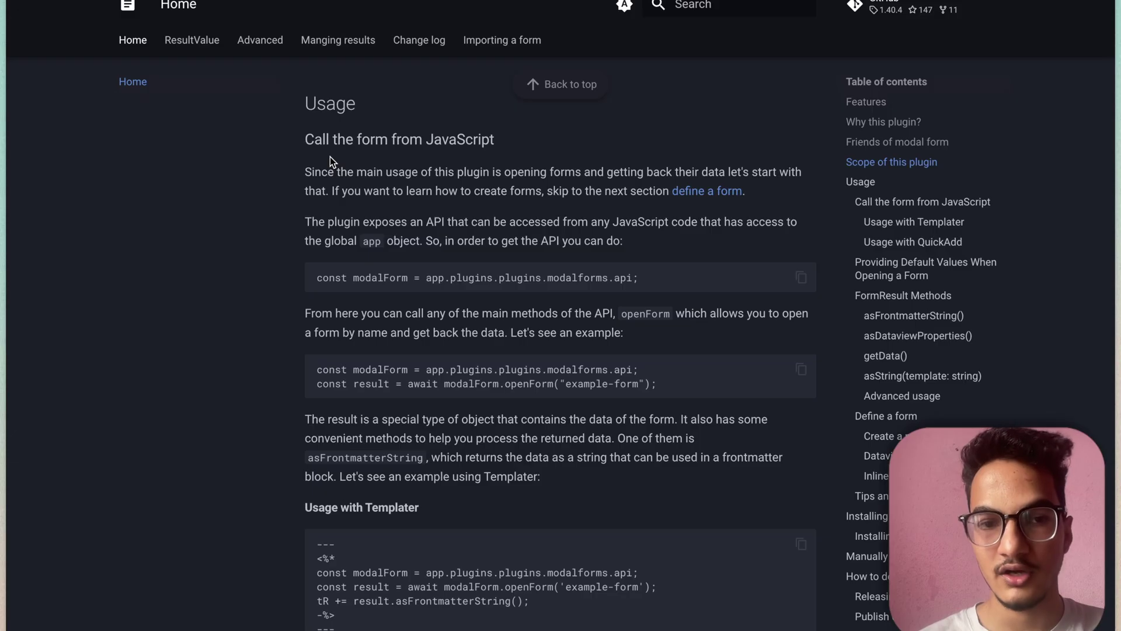
Scroll the docs to Usage with QuickAdd and copy the js quickadd code block opening 'example-form'
drag(315, 141, 694, 175)
scroll(474, 349, down, 10)
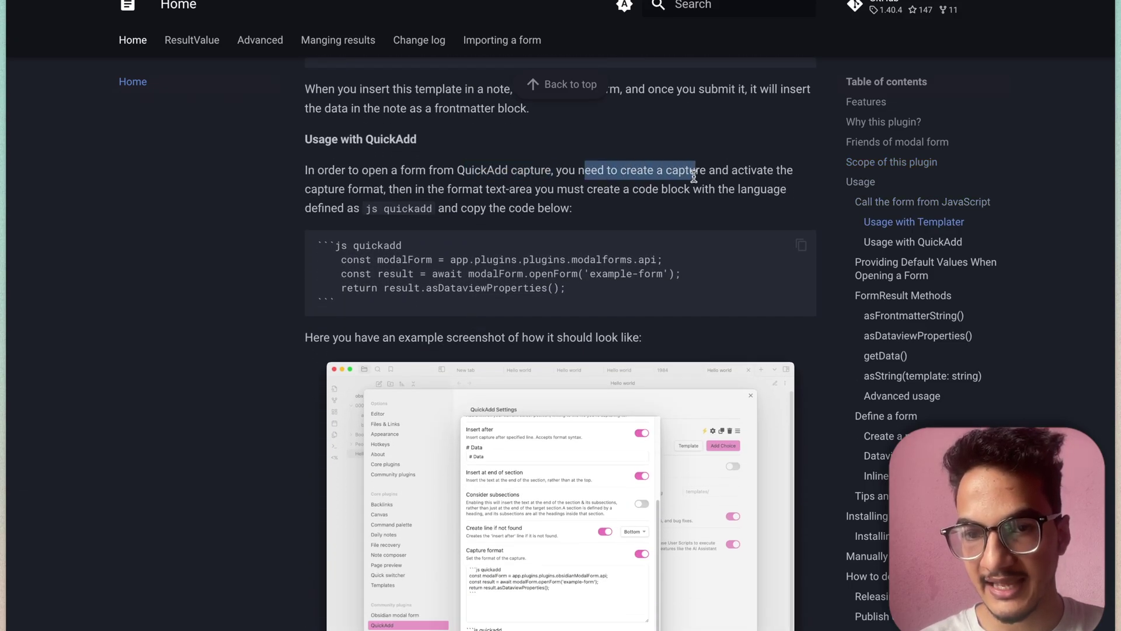
click(390, 186)
drag(391, 186, 578, 213)
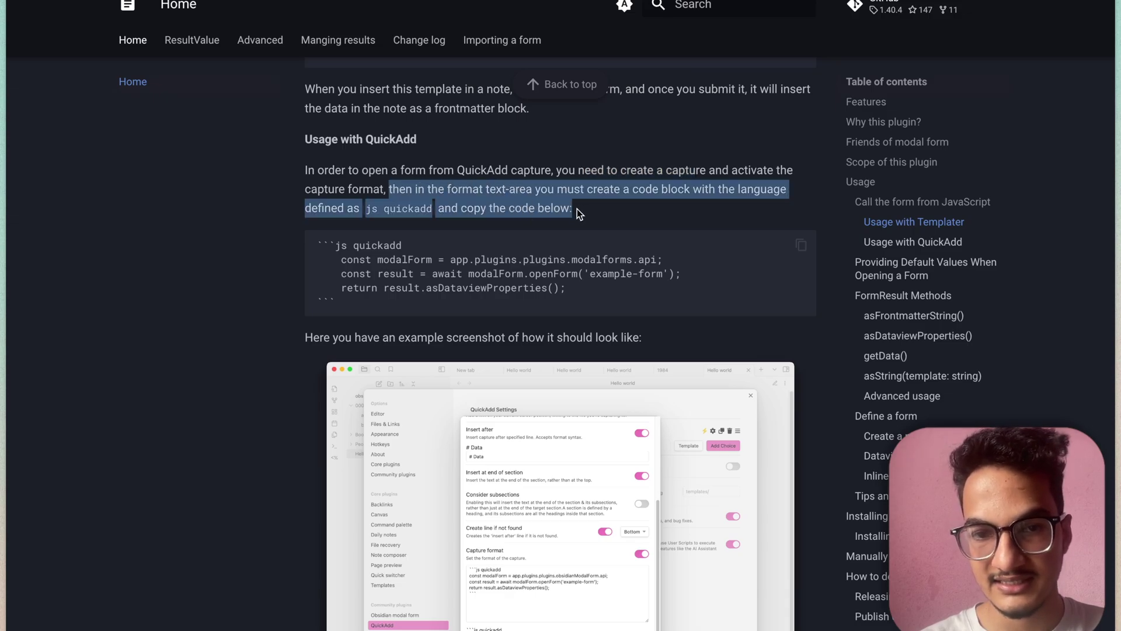
scroll(583, 198, down, 1)
drag(587, 149, 787, 149)
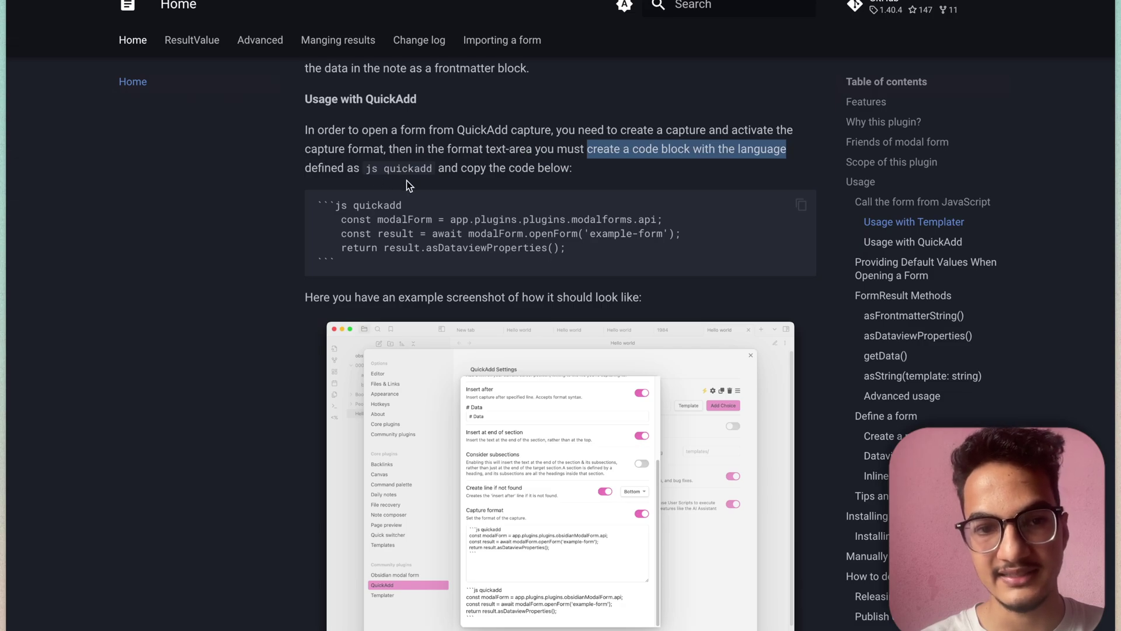
scroll(413, 170, down, 1)
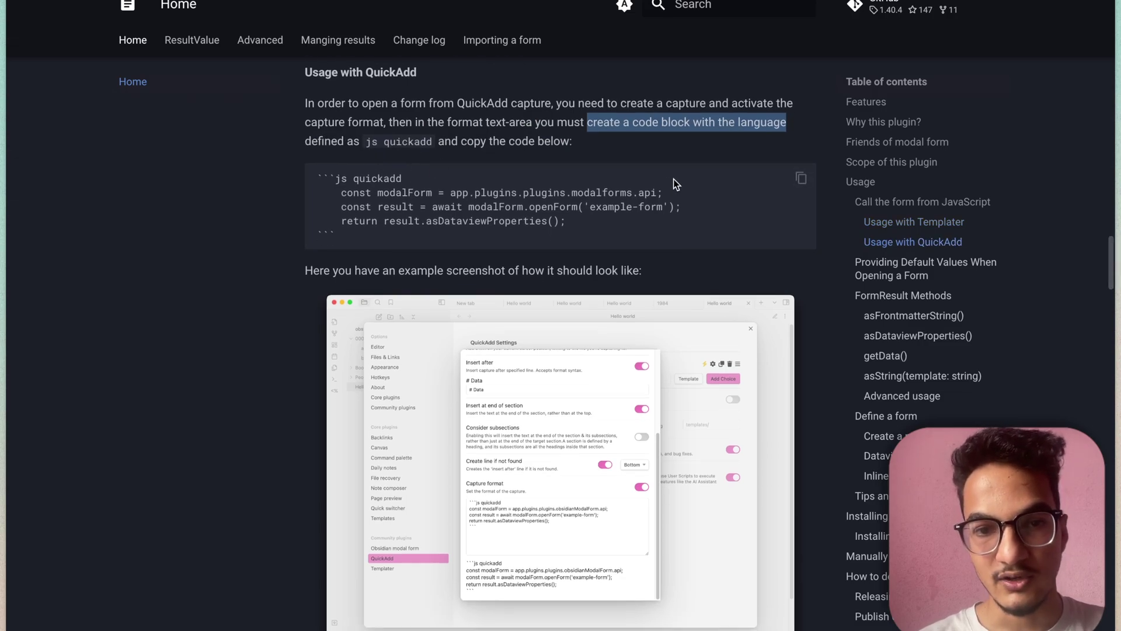
click(802, 177)
scroll(508, 348, down, 5)
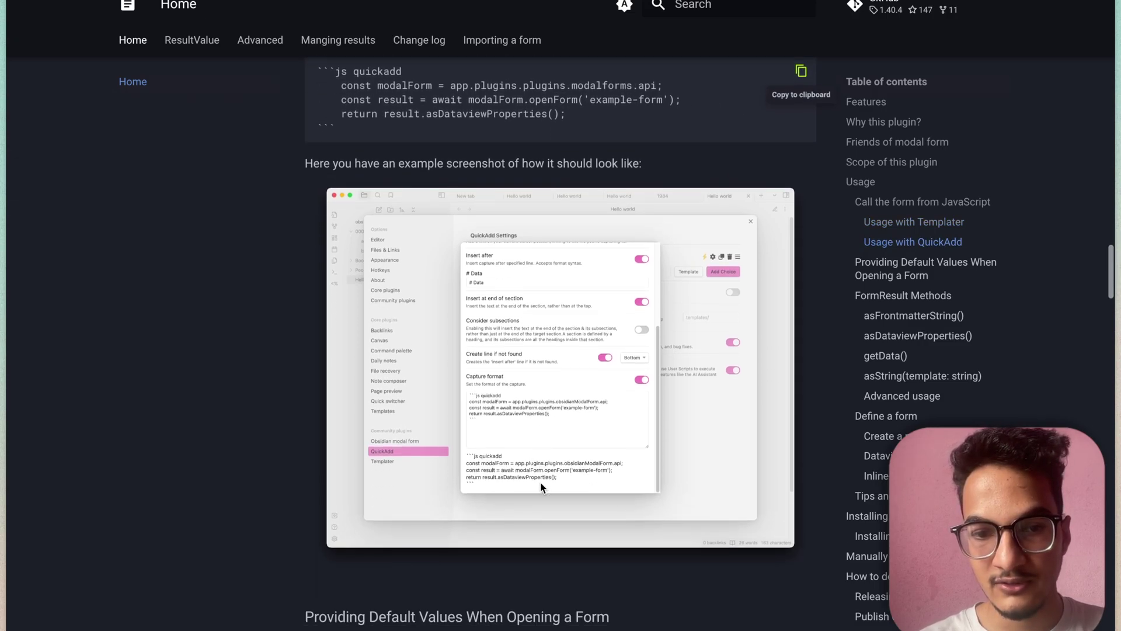
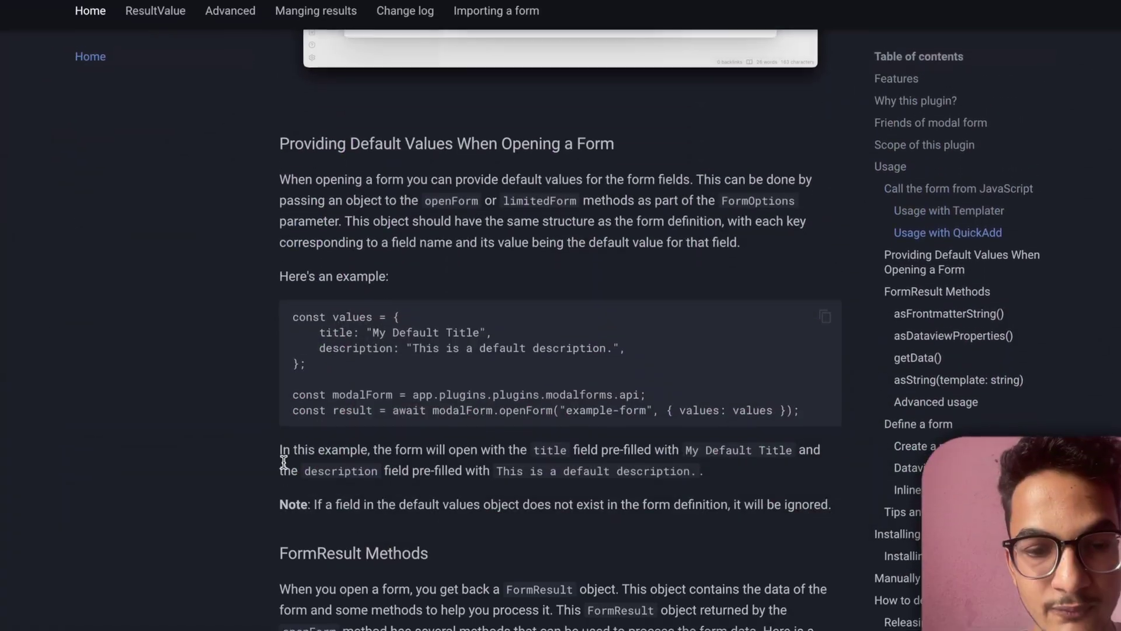
Read the FormResult Methods section of the Modal Forms docs
scroll(327, 433, down, 3)
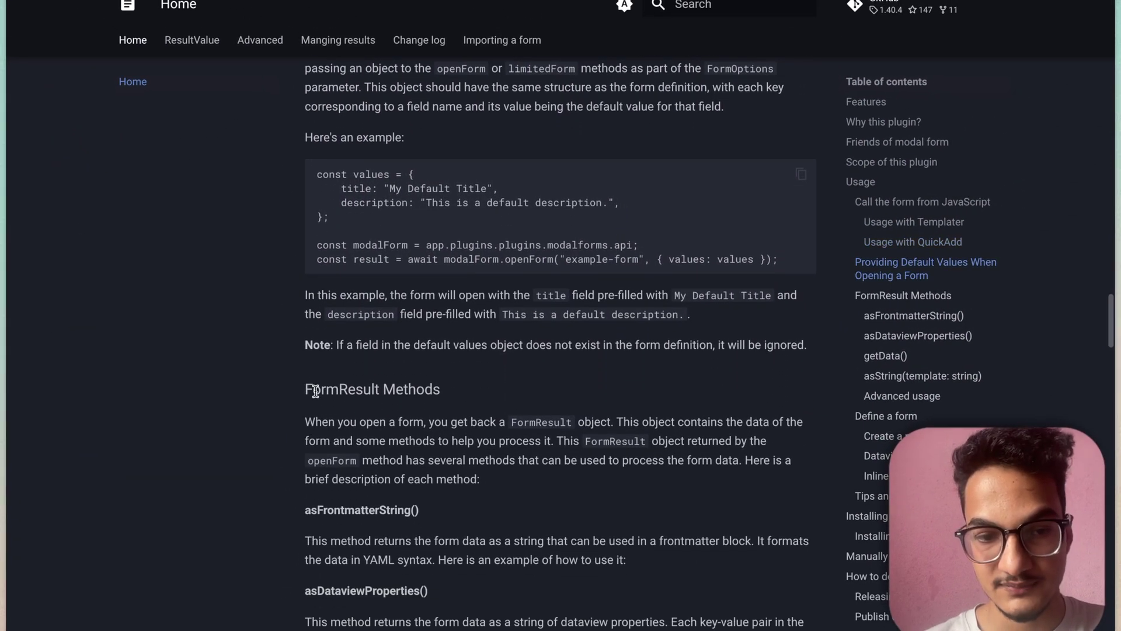
drag(310, 389, 408, 389)
click(421, 414)
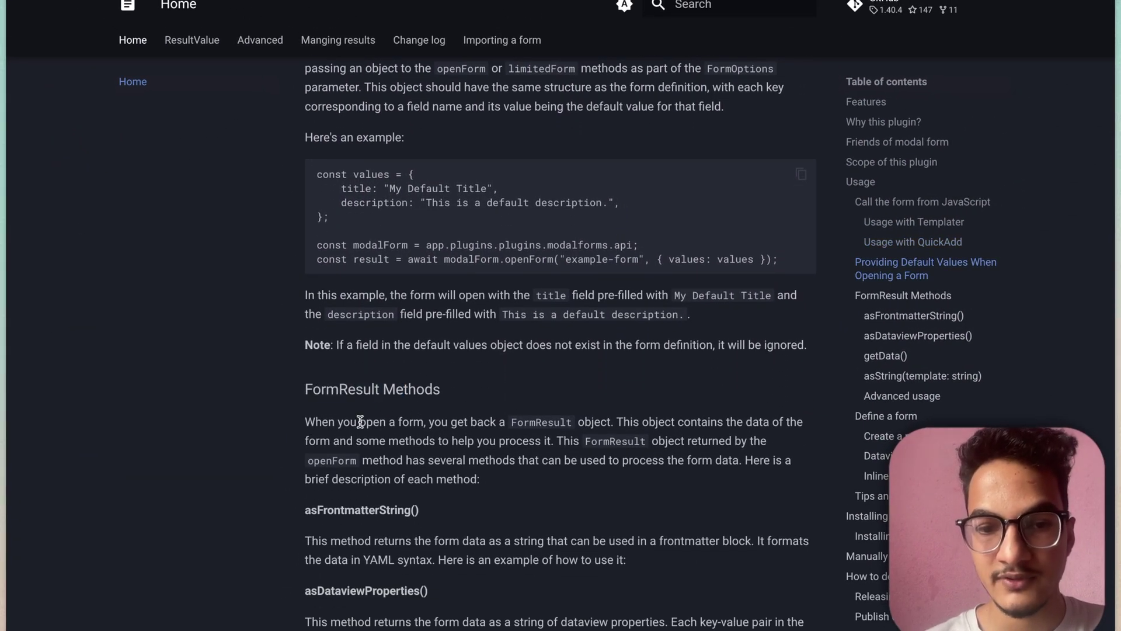
drag(359, 421, 523, 439)
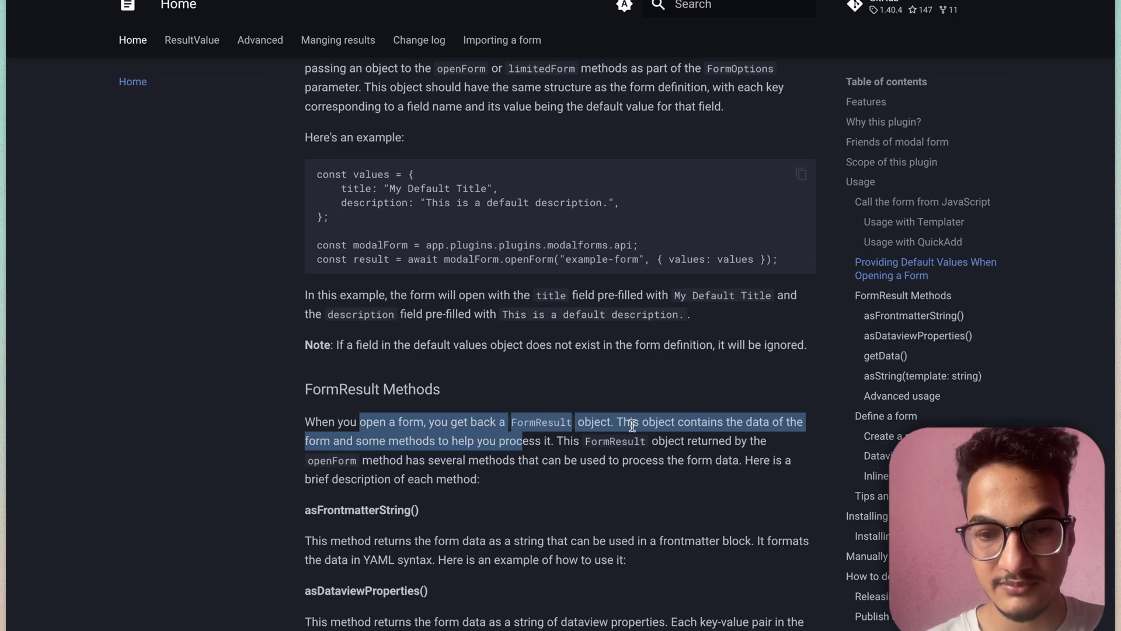
drag(617, 422, 700, 450)
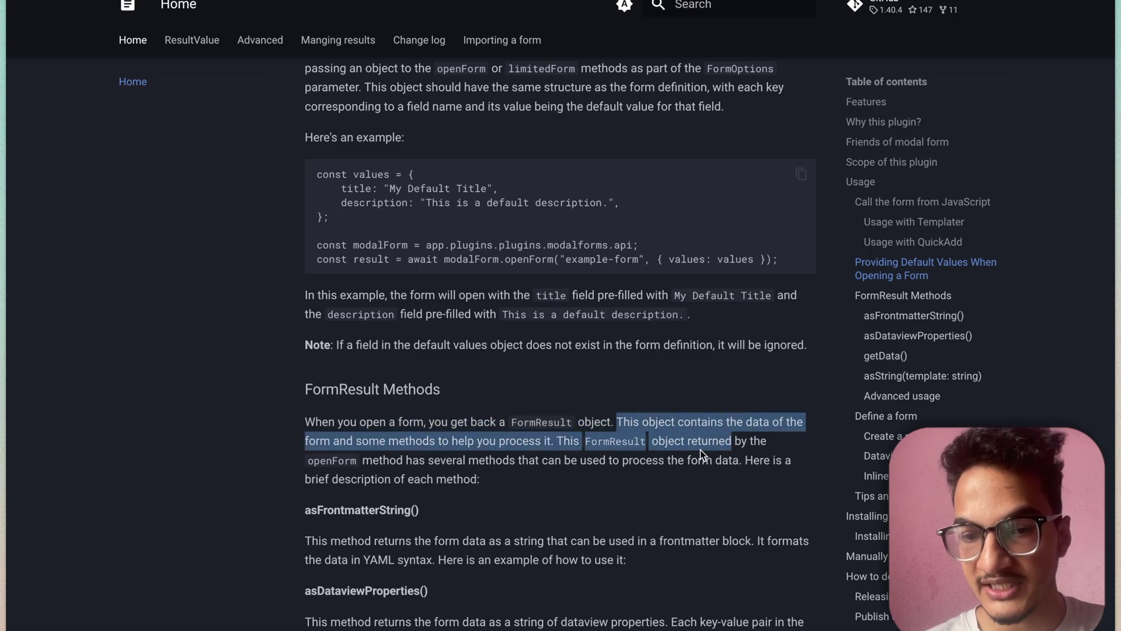
click(401, 444)
scroll(401, 403, down, 2)
drag(375, 353, 467, 370)
click(593, 374)
scroll(591, 370, down, 2)
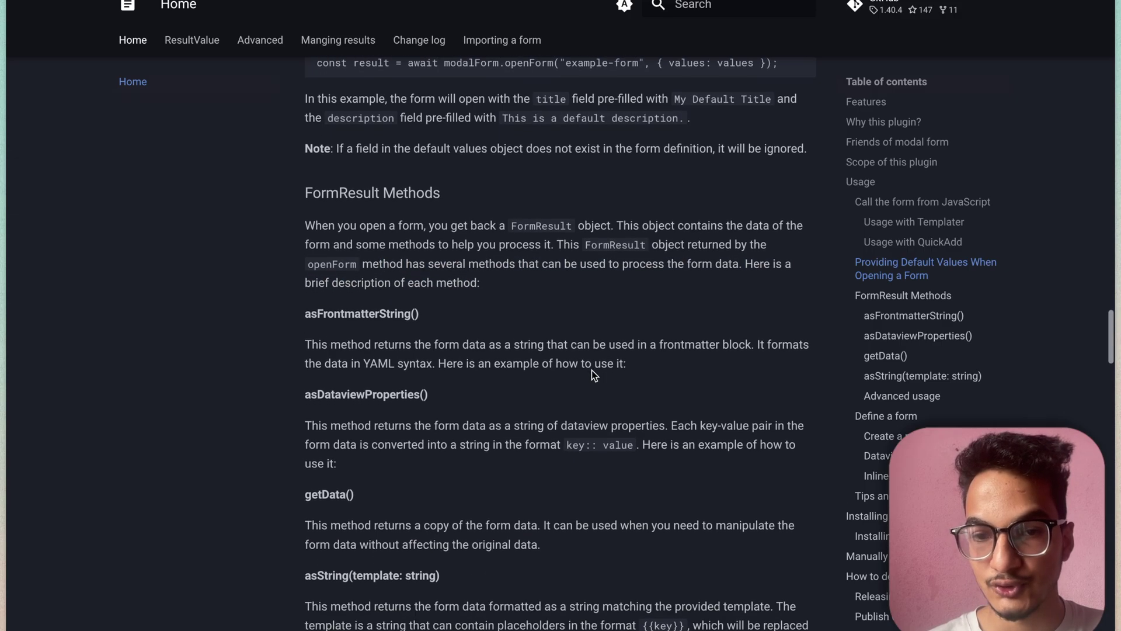
scroll(305, 341, down, 1)
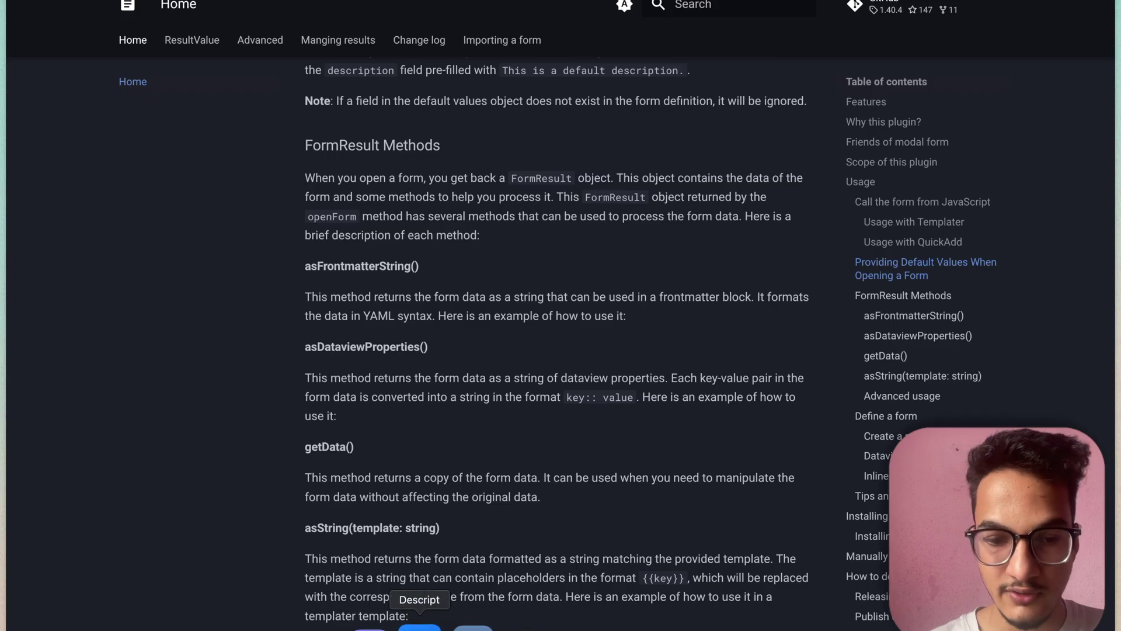
Read the docs on the asDataviewProperties() and getData methods
click(522, 626)
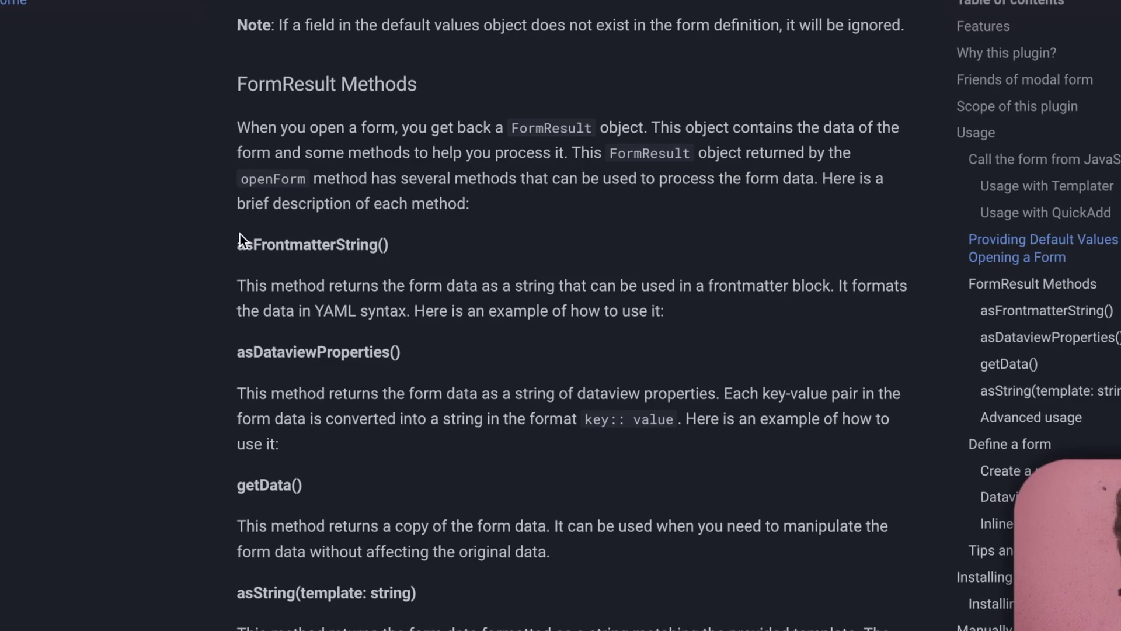
scroll(237, 350, down, 3)
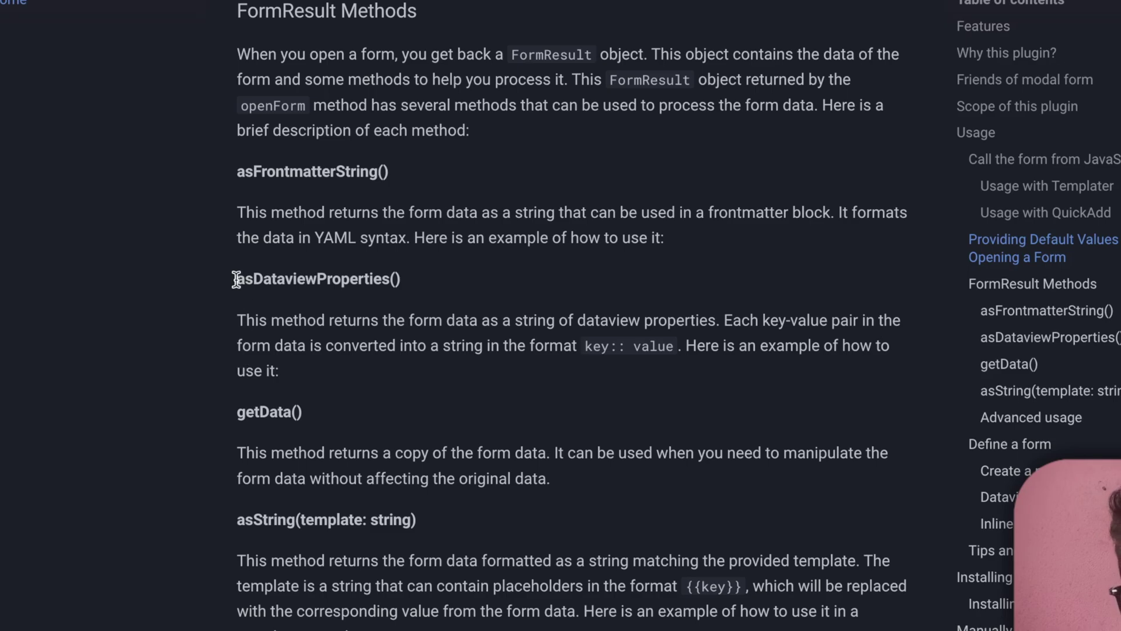
drag(265, 279, 401, 281)
drag(245, 412, 289, 423)
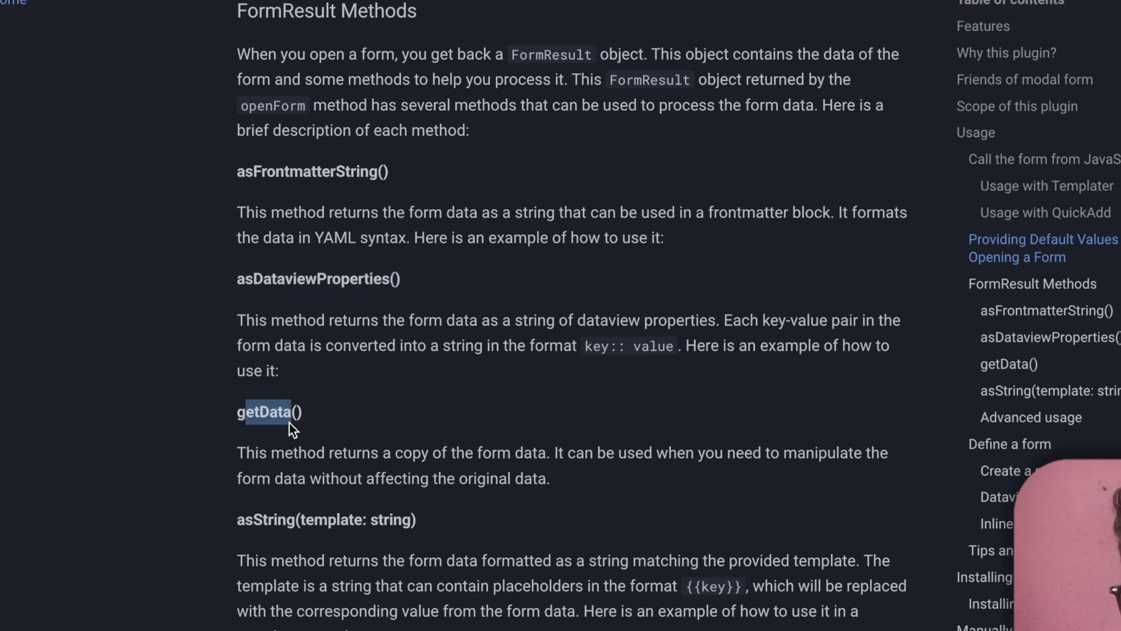
click(219, 513)
scroll(234, 526, down, 3)
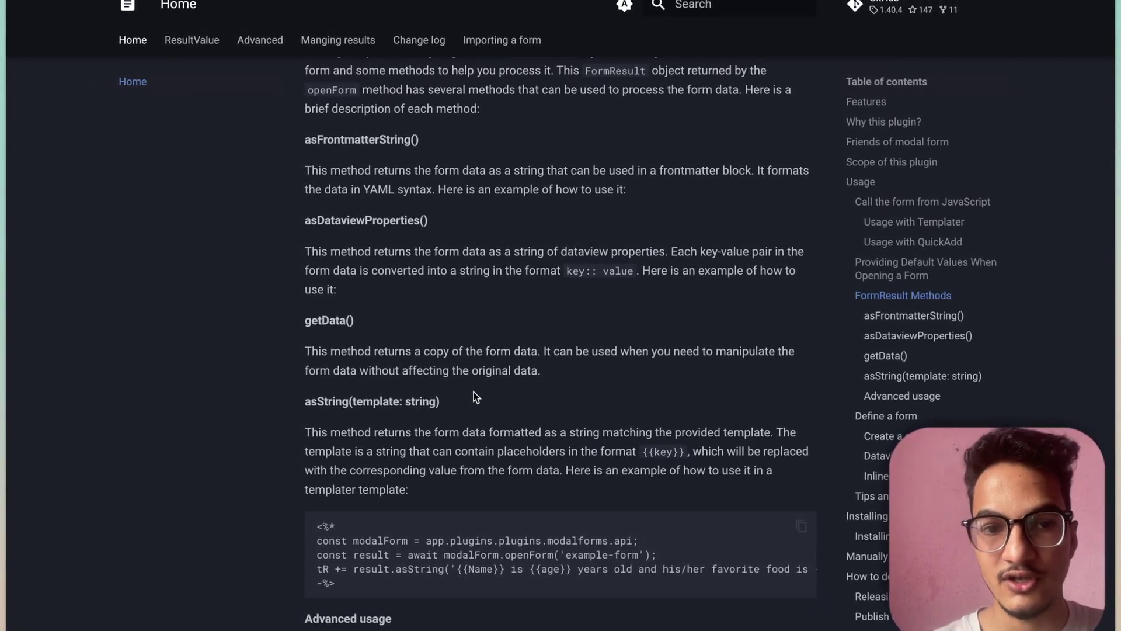
scroll(474, 391, down, 2)
scroll(474, 389, up, 6)
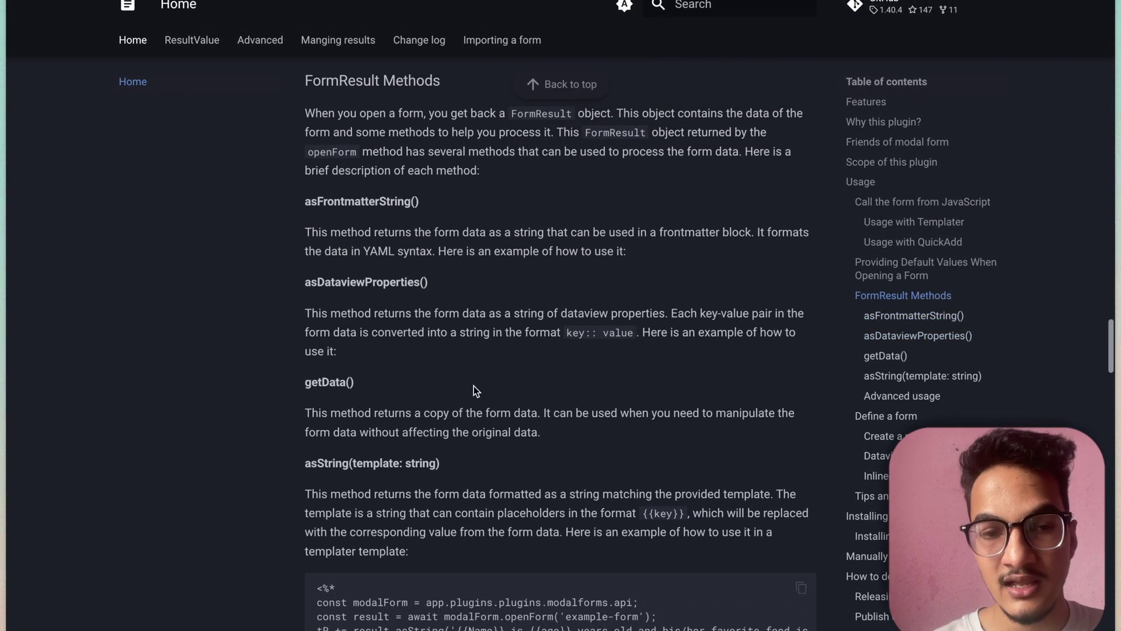
scroll(475, 385, down, 3)
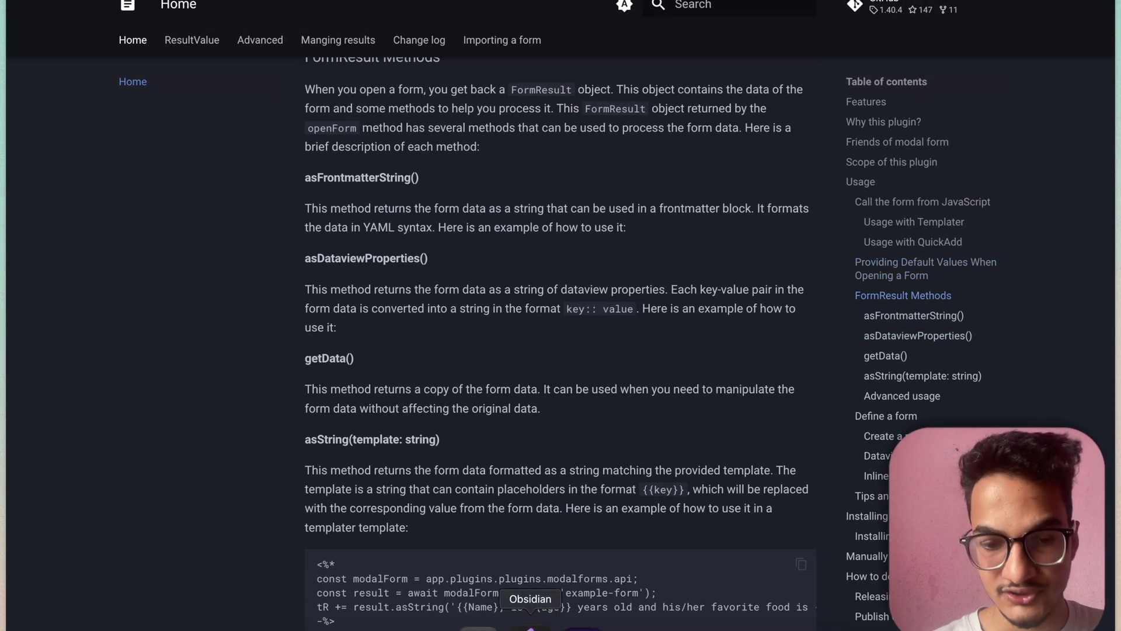
In Obsidian, review the Modal Form template's asFrontmatterString call and its code block
click(528, 628)
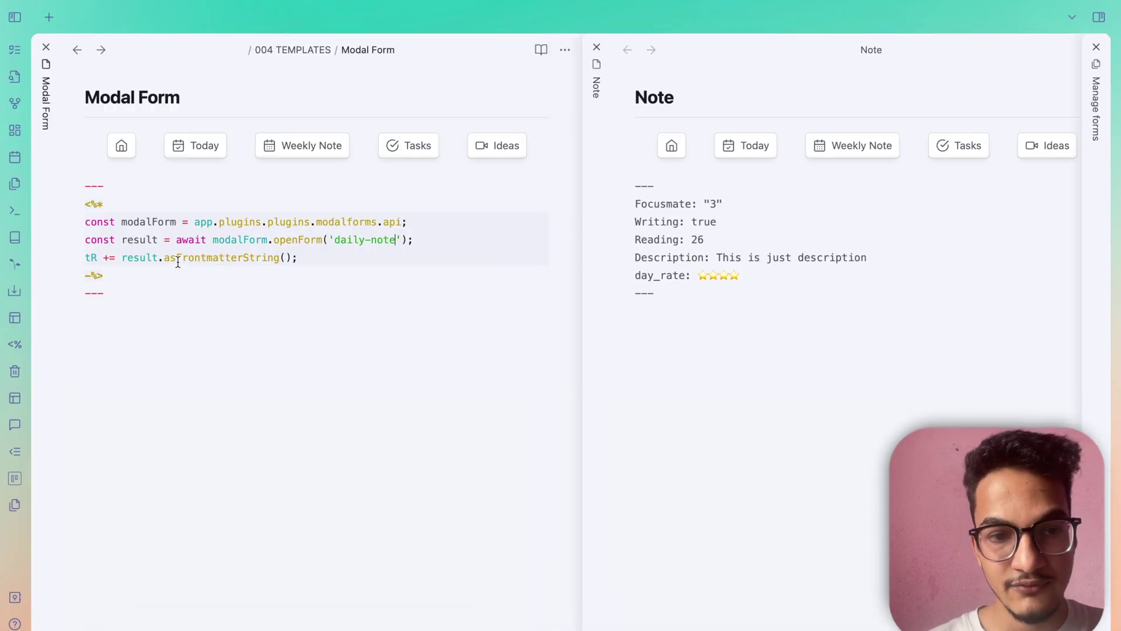
drag(178, 263, 254, 261)
click(703, 284)
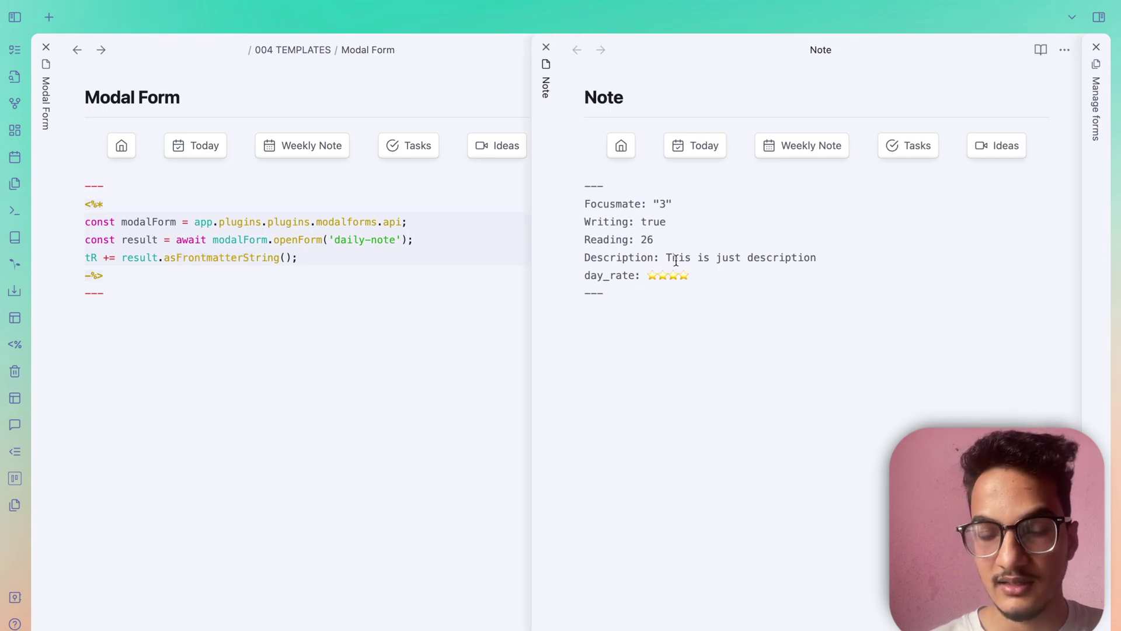
click(145, 336)
drag(109, 279, 76, 198)
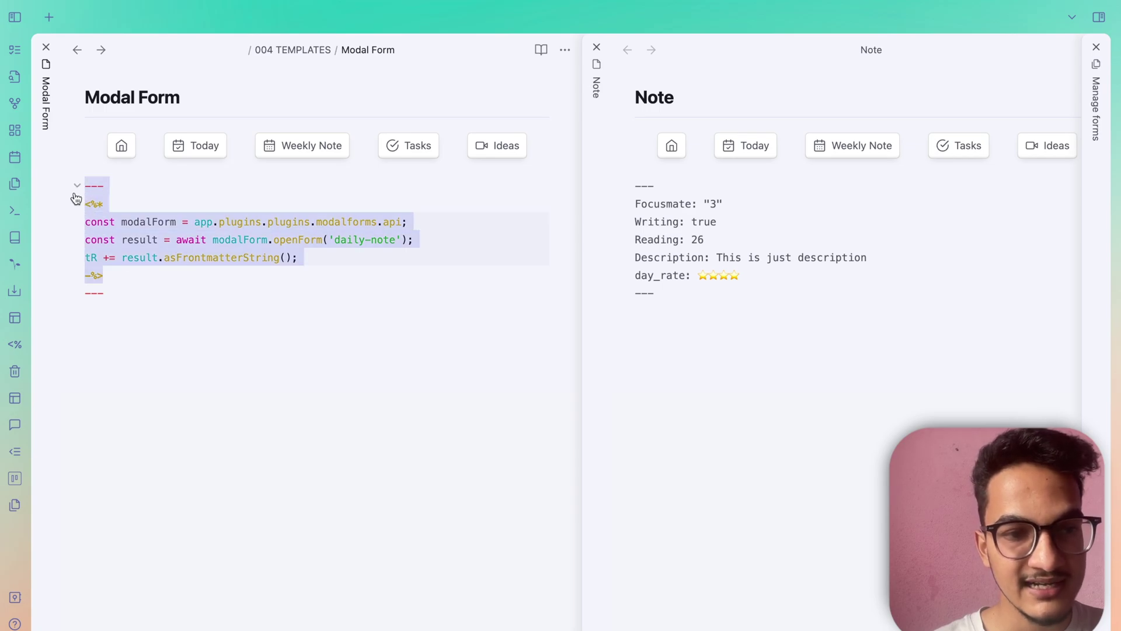
click(141, 188)
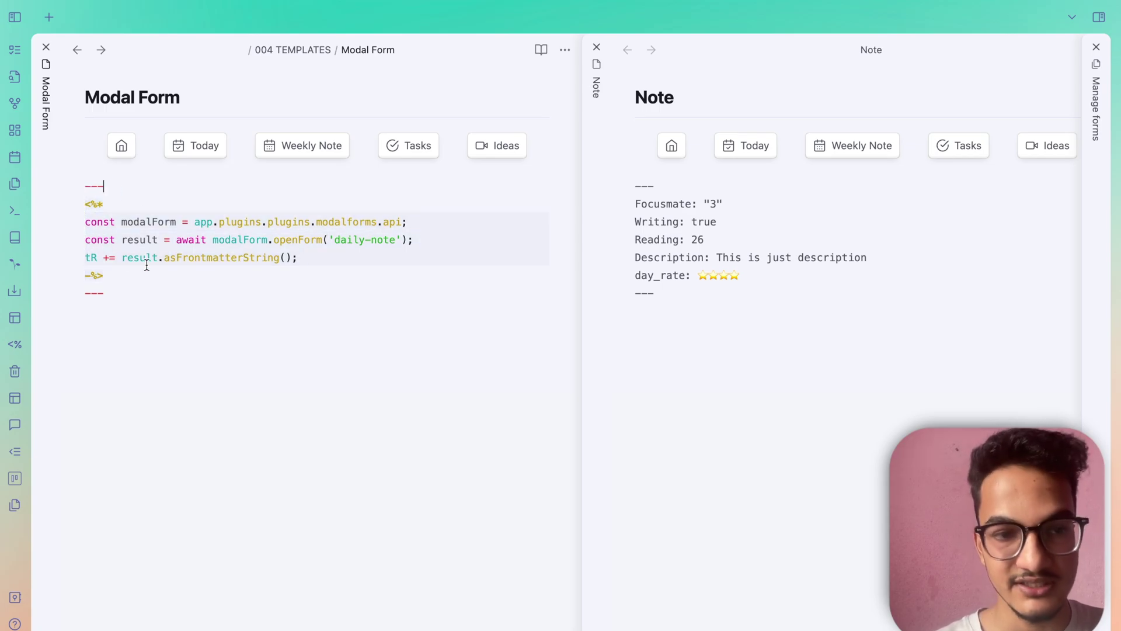
Delete the opening --- line from the Modal Form template
click(133, 283)
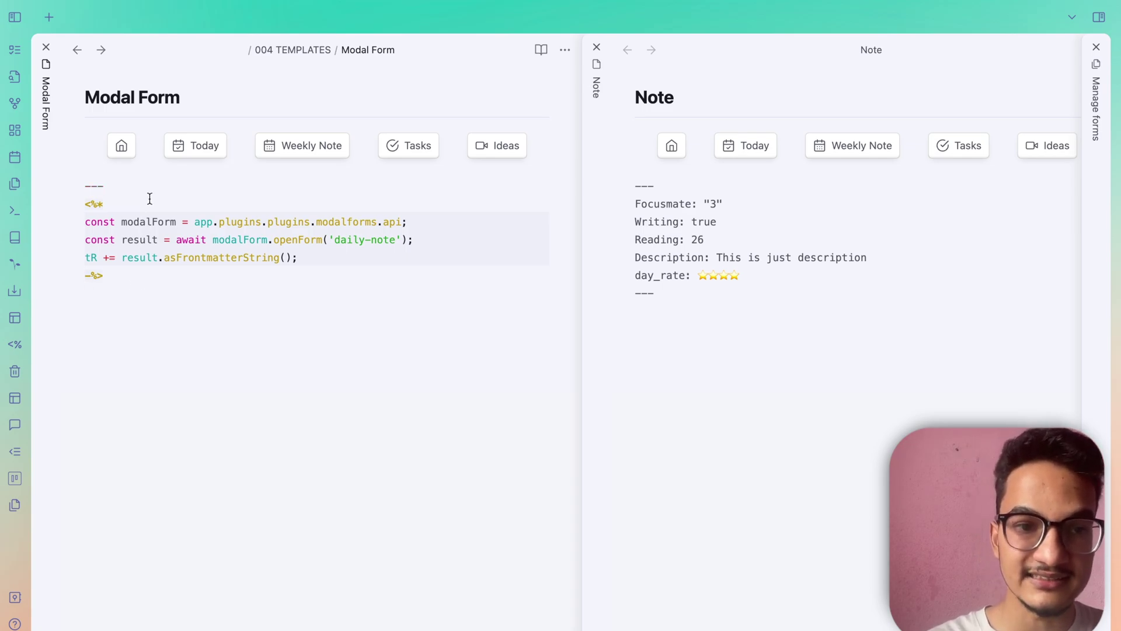
drag(161, 181, 48, 188)
key(BackSpace)
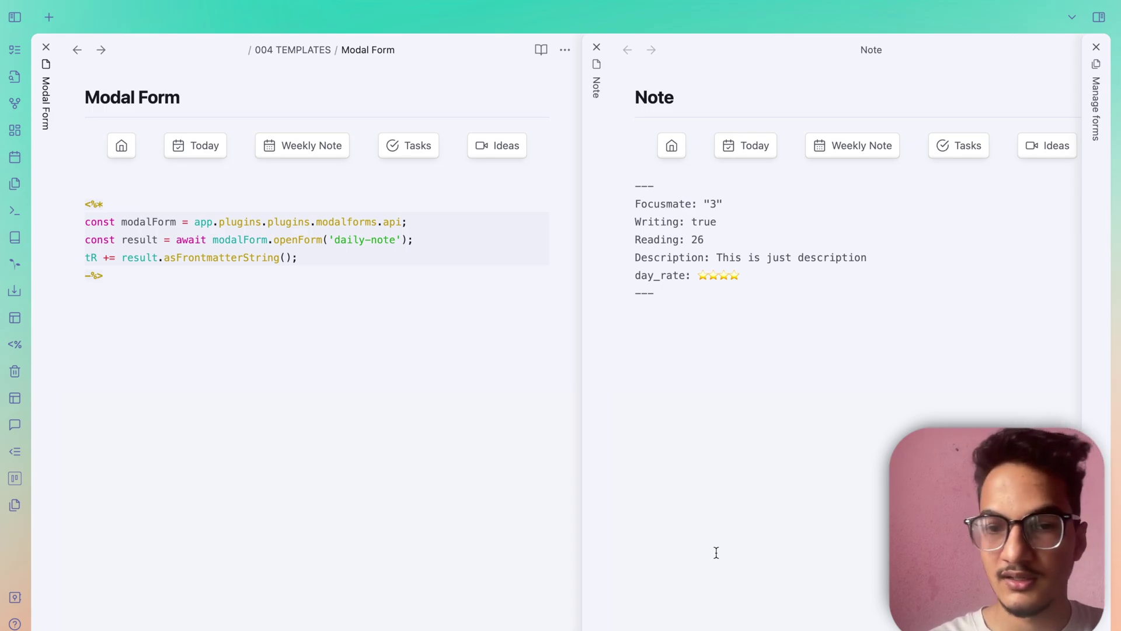
Clear the Note and insert the Modal Form template into it with Templater
click(809, 453)
key(ctrl+a)
key(BackSpace)
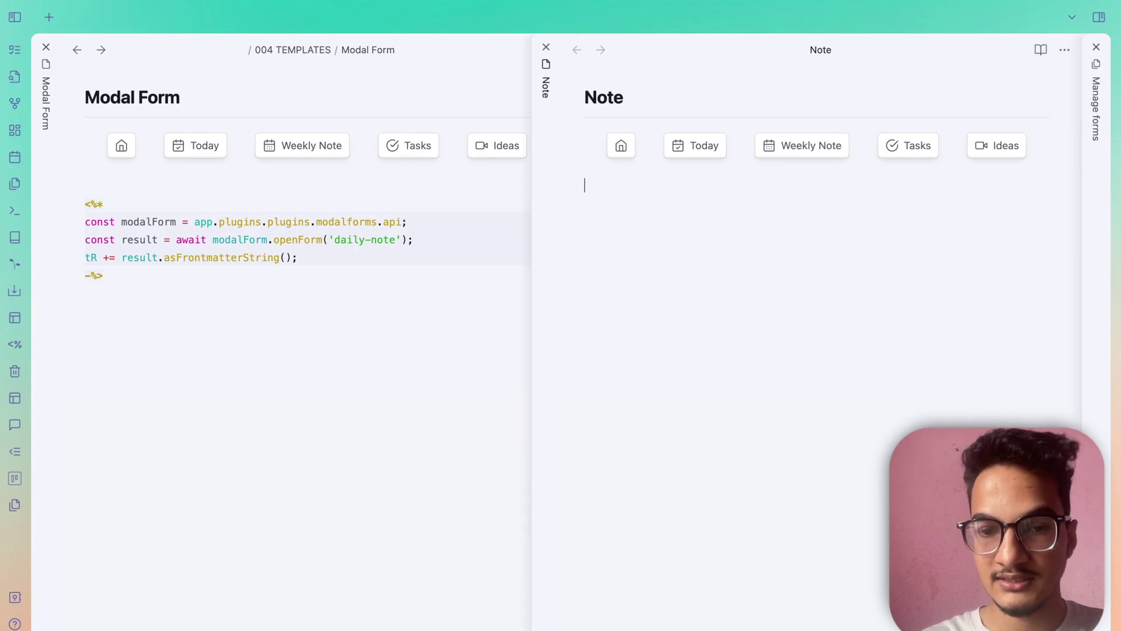
key(alt+e)
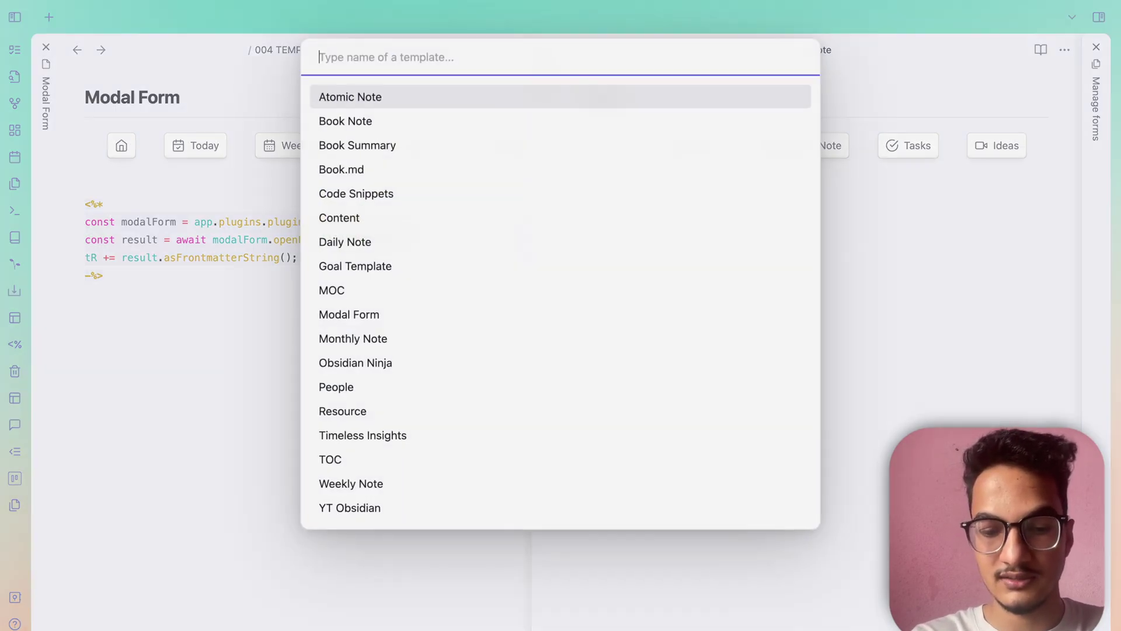
text(modal)
key(Return)
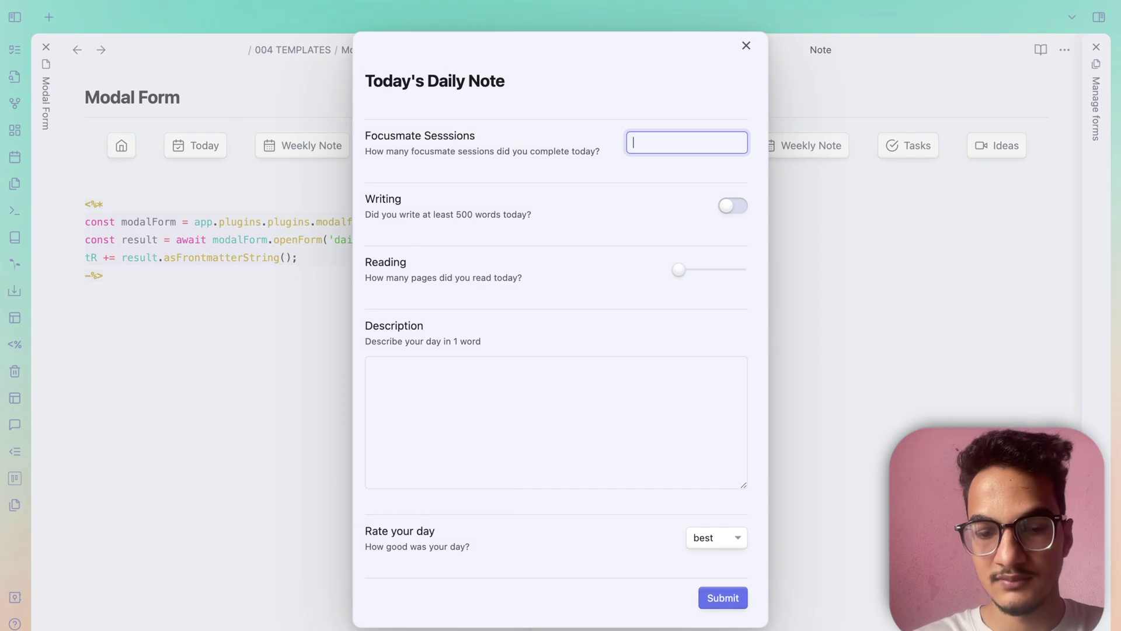
Fill the daily-note form with Writing on and a day rating, and submit it
click(734, 206)
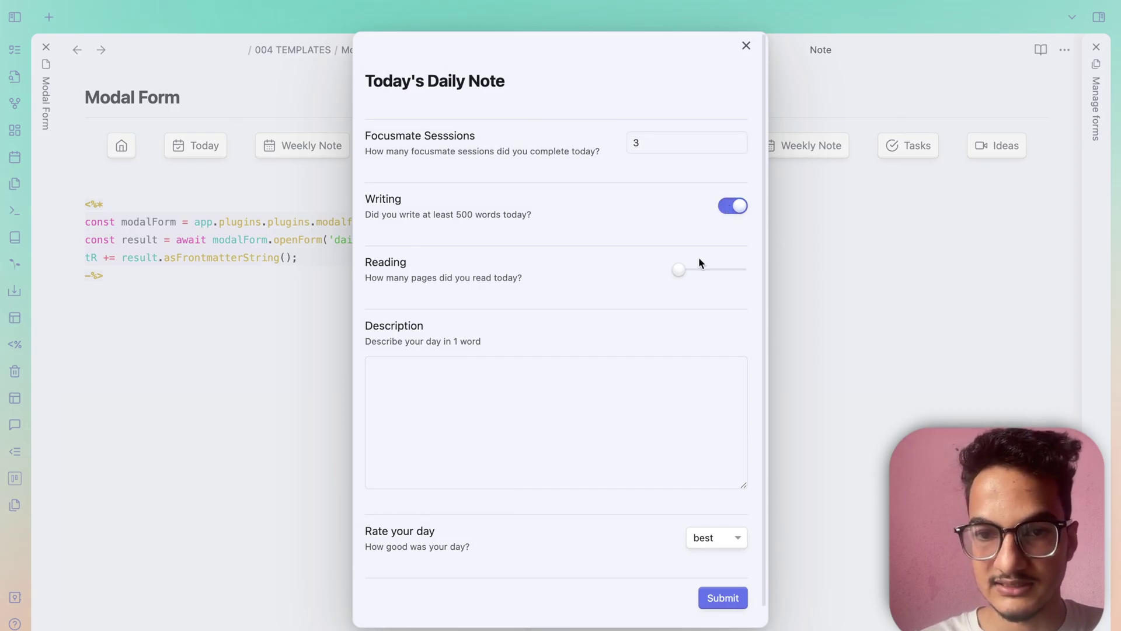
mouse_move(678, 270)
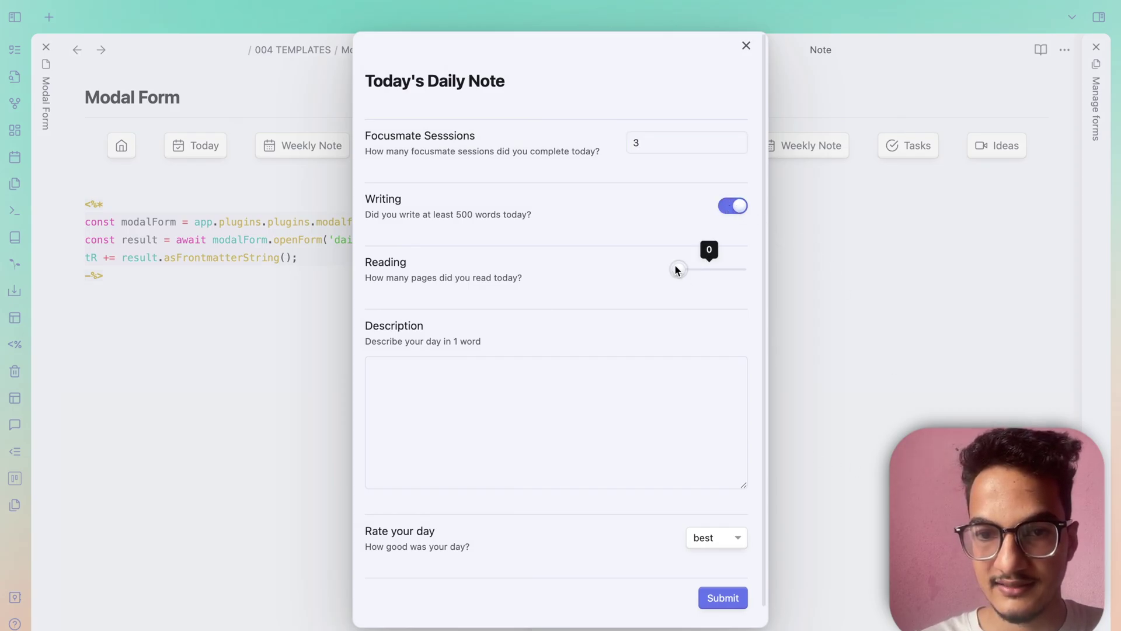
click(722, 541)
click(716, 554)
click(722, 598)
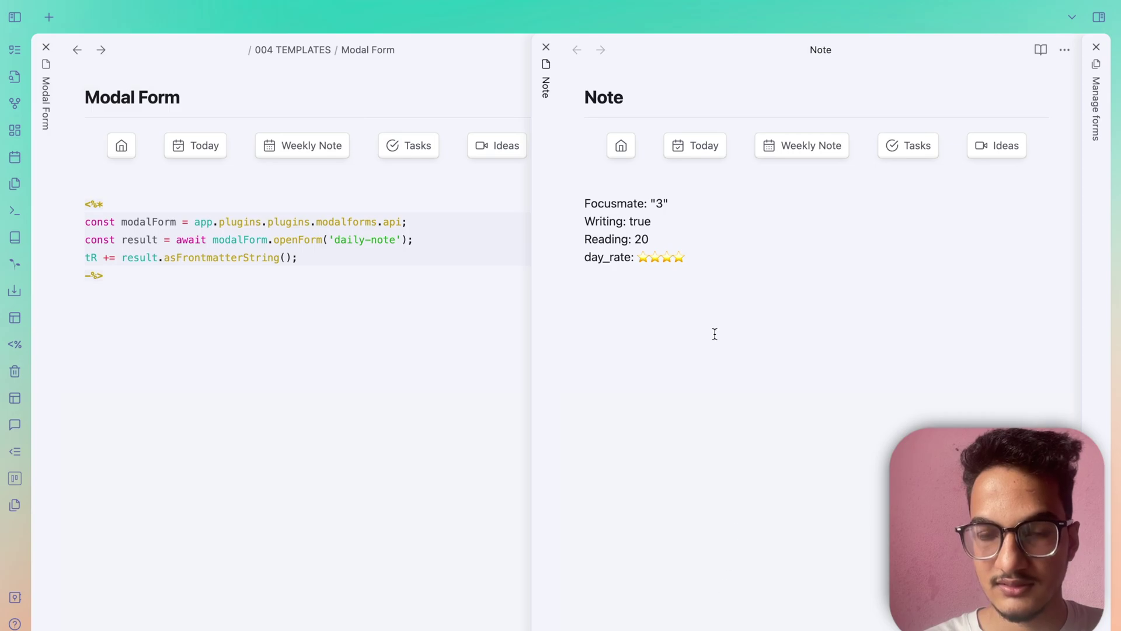
click(609, 178)
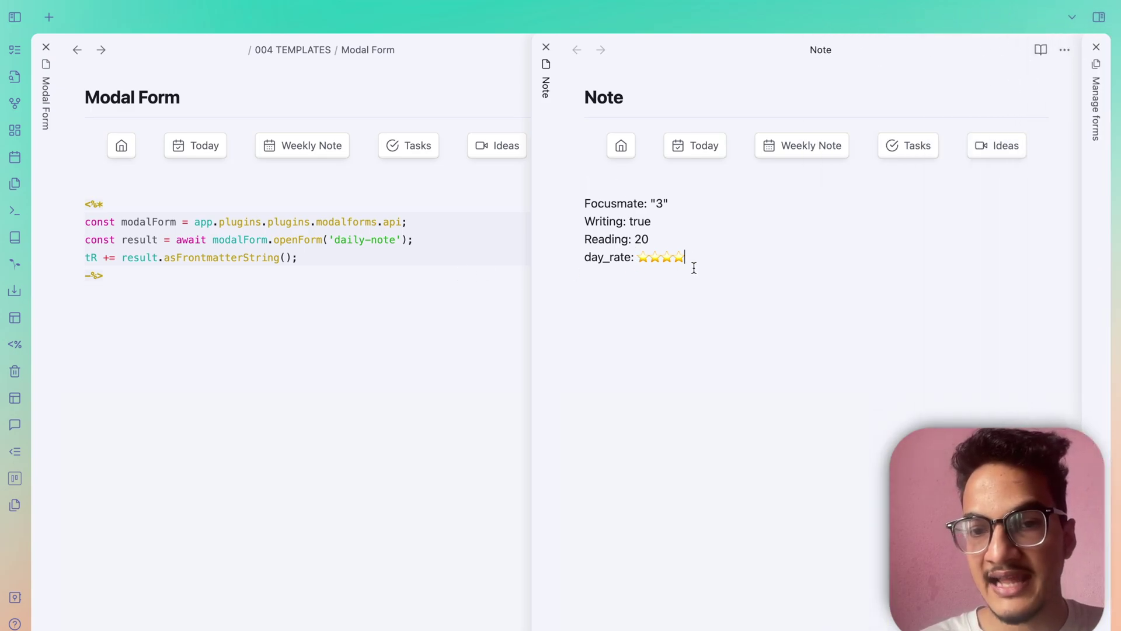
Add --- frontmatter lines above and below the Templater code in the template
drag(693, 260, 580, 188)
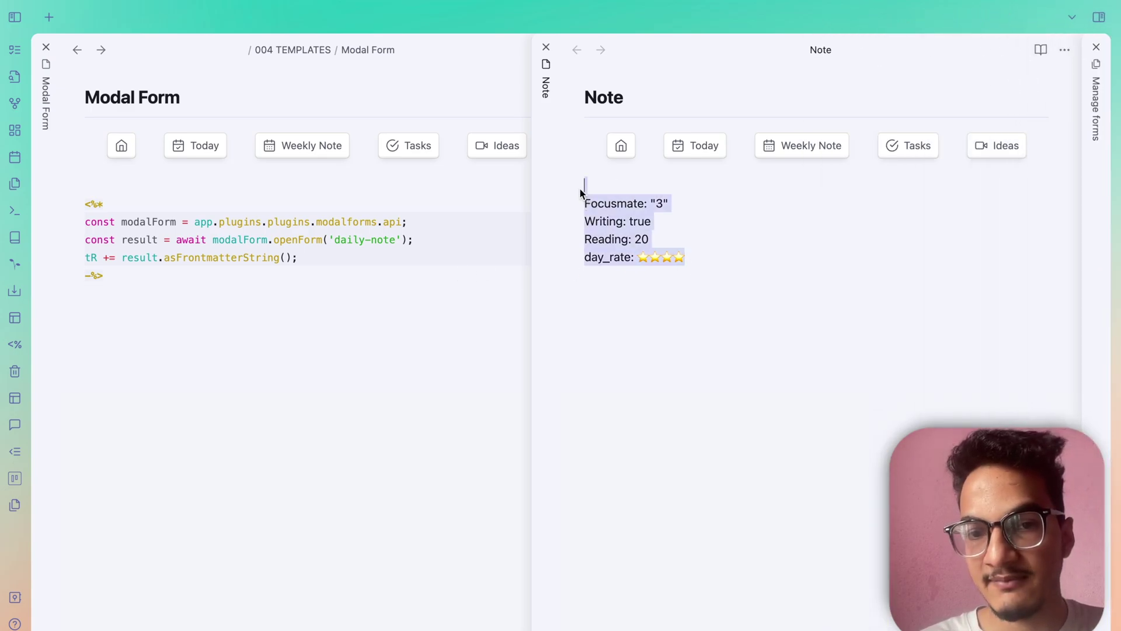
click(127, 182)
text(---)
key(Return)
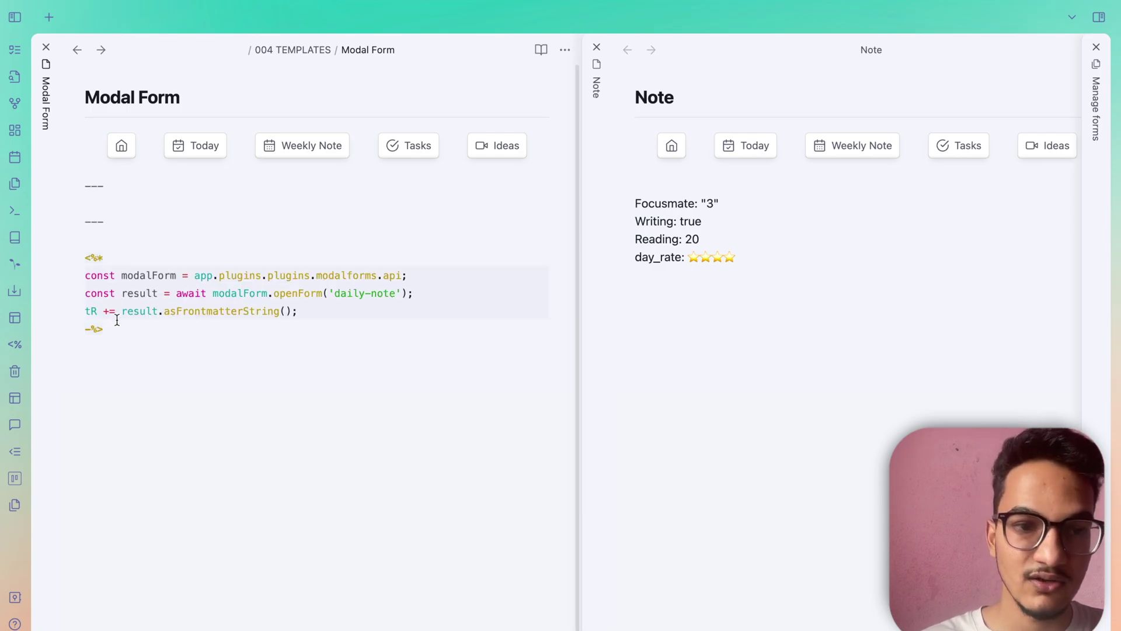
key(Return)
text(----)
key(BackSpace)
key(BackSpace)
key(BackSpace)
key(BackSpace)
key(BackSpace)
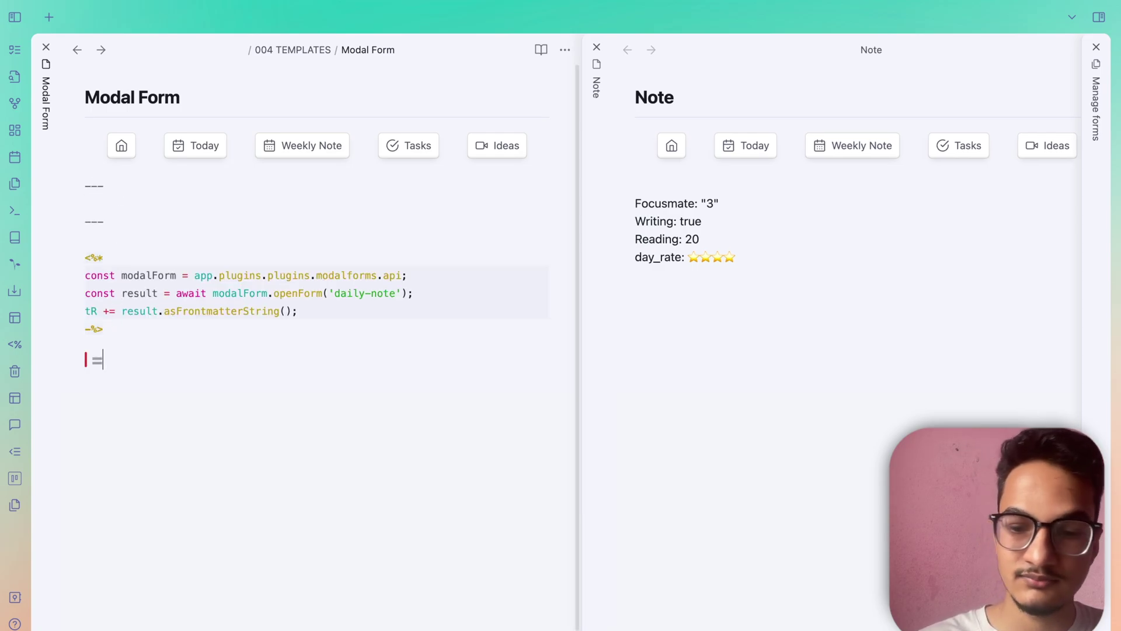
text(---)
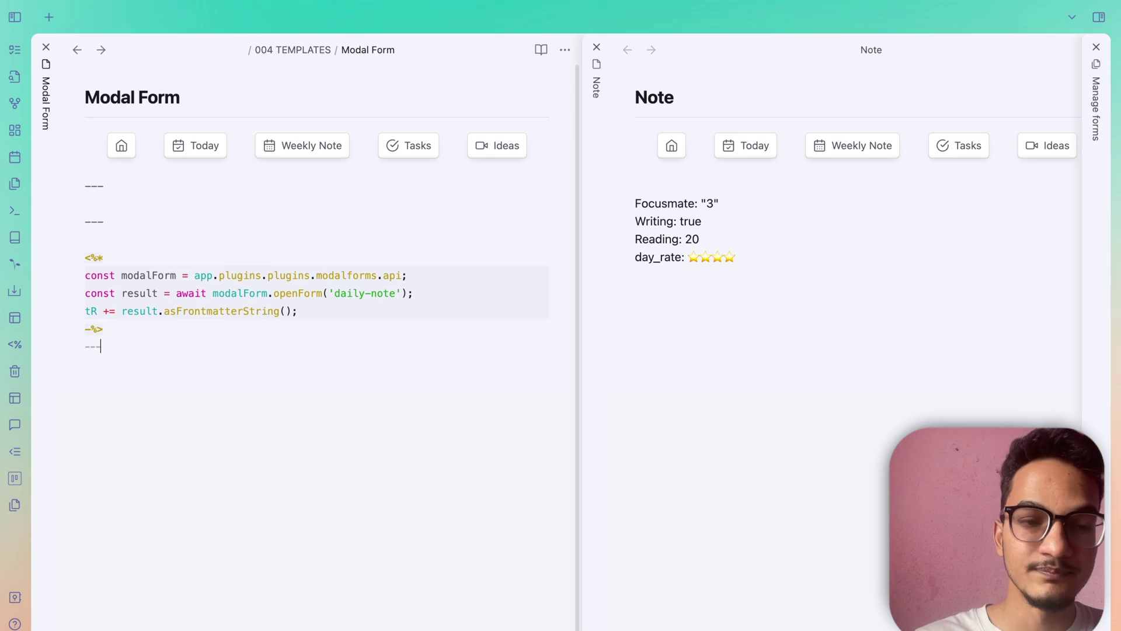
key(ctrl+z)
Check the template code block, then highlight asDataviewProperties() in the Modal Forms docs
drag(117, 275, 79, 202)
click(400, 596)
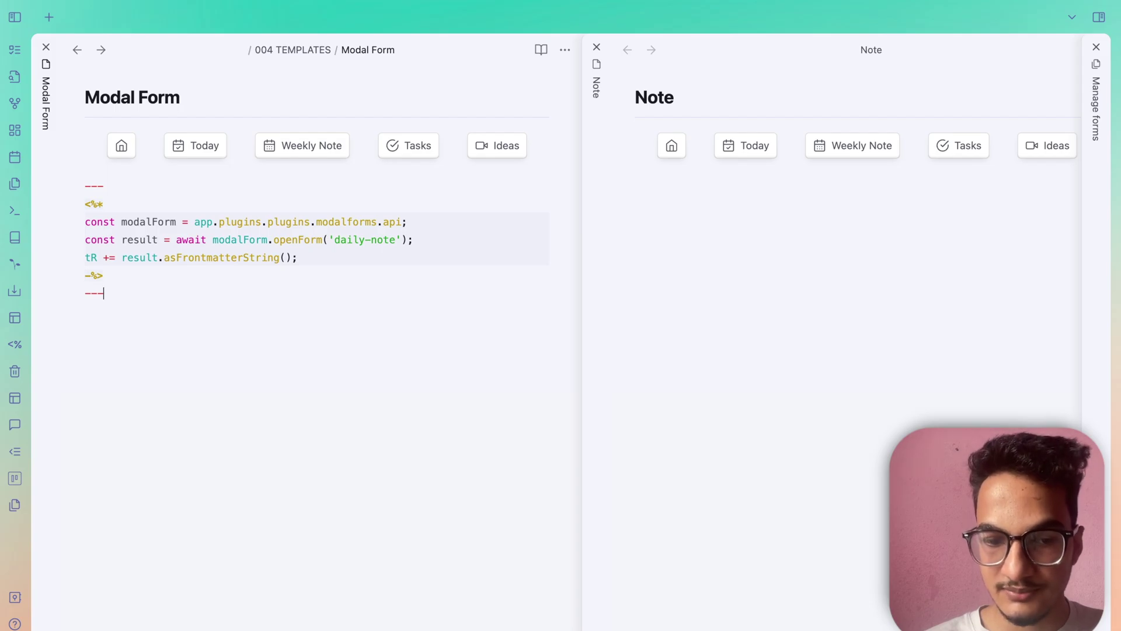
click(260, 626)
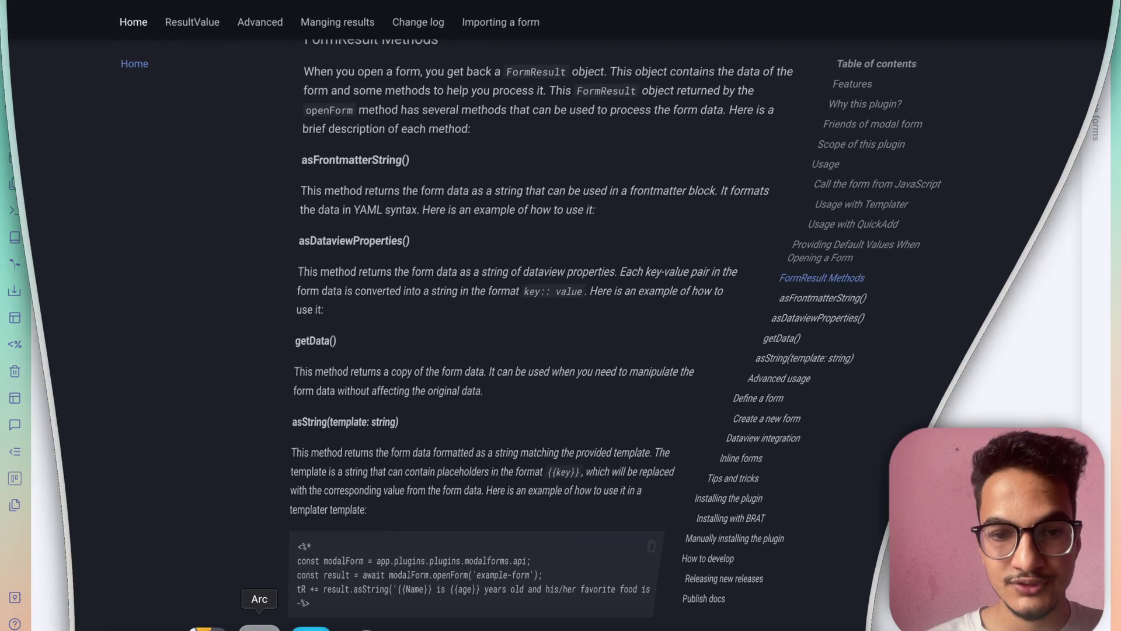
drag(306, 259, 396, 259)
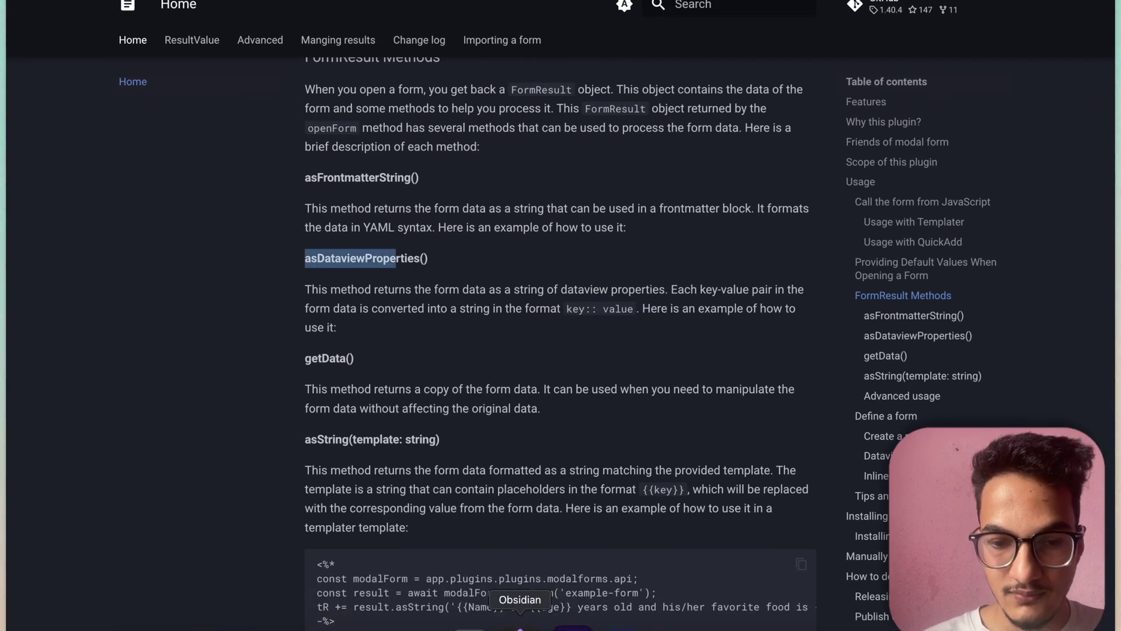
Change asFrontmatterString() to asDataviewProperties and delete both --- lines in the template
click(523, 626)
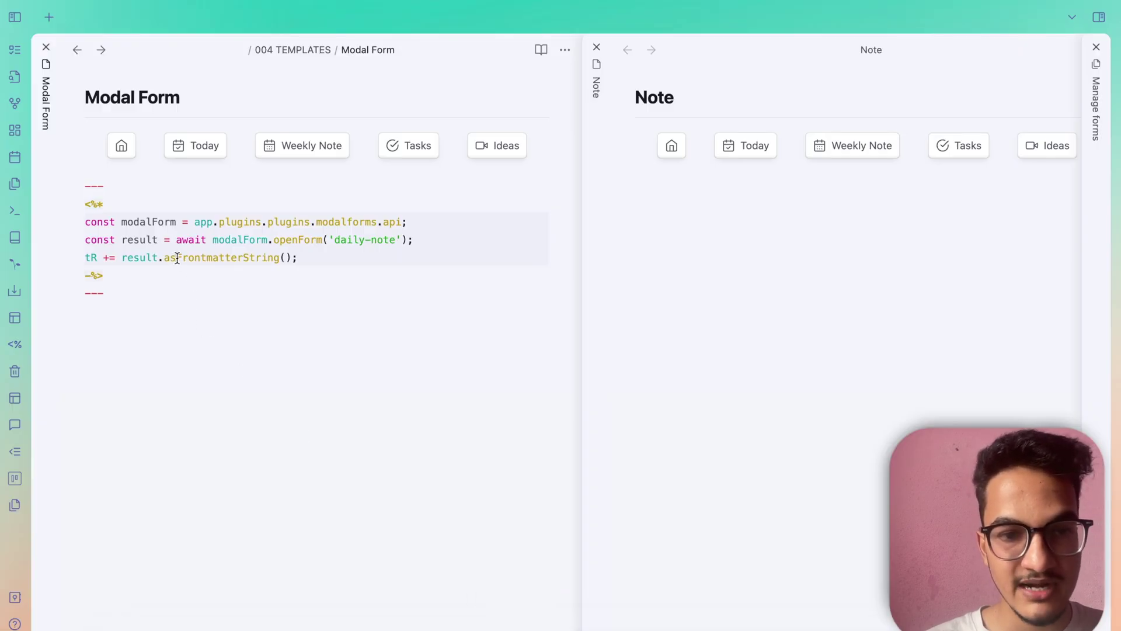
drag(177, 259, 300, 259)
key(BackSpace)
text(Data)
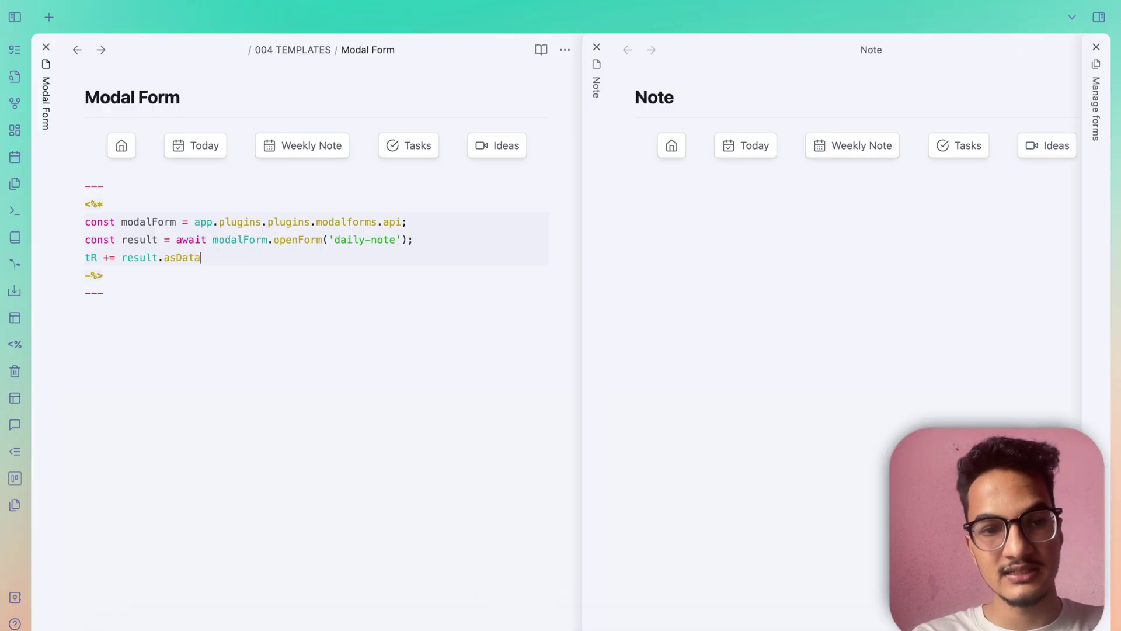
text(viewProperties)
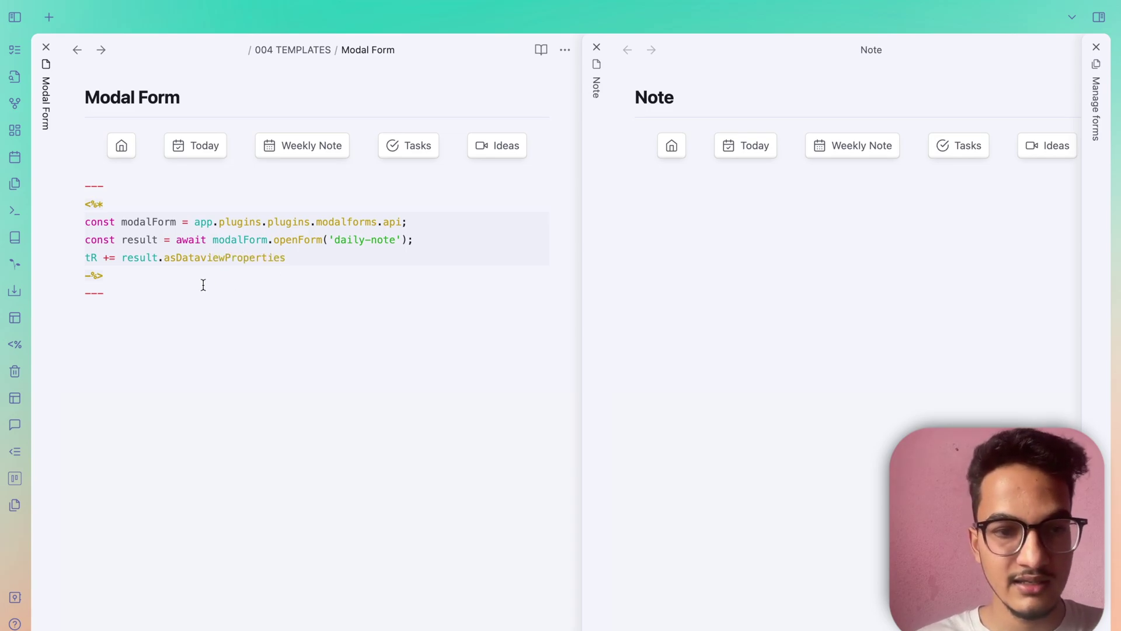
drag(202, 292, 75, 289)
key(BackSpace)
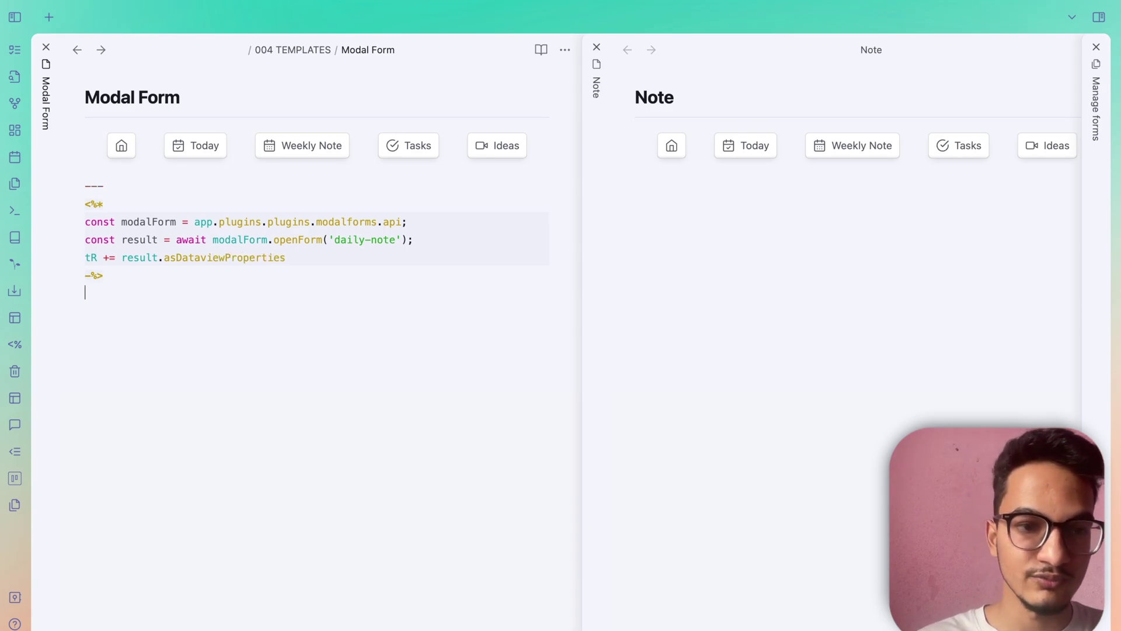
drag(116, 188, 82, 187)
key(BackSpace)
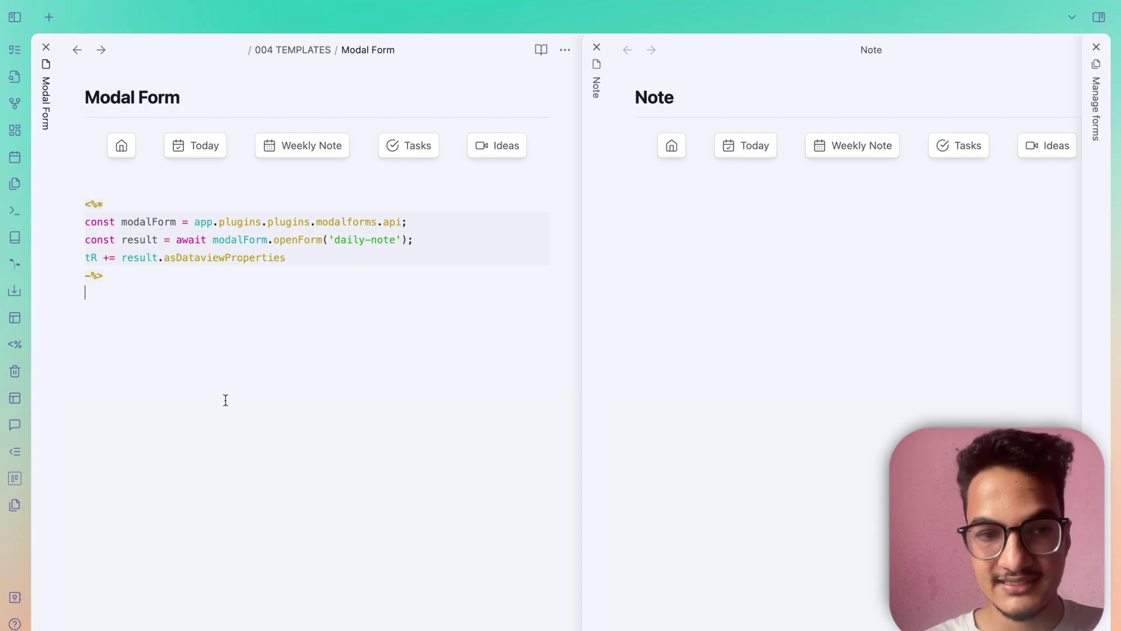
Insert the Modal Form template into the Note and submit Focusmate 3, Writing on, and a day rating
click(710, 286)
key(alt+e)
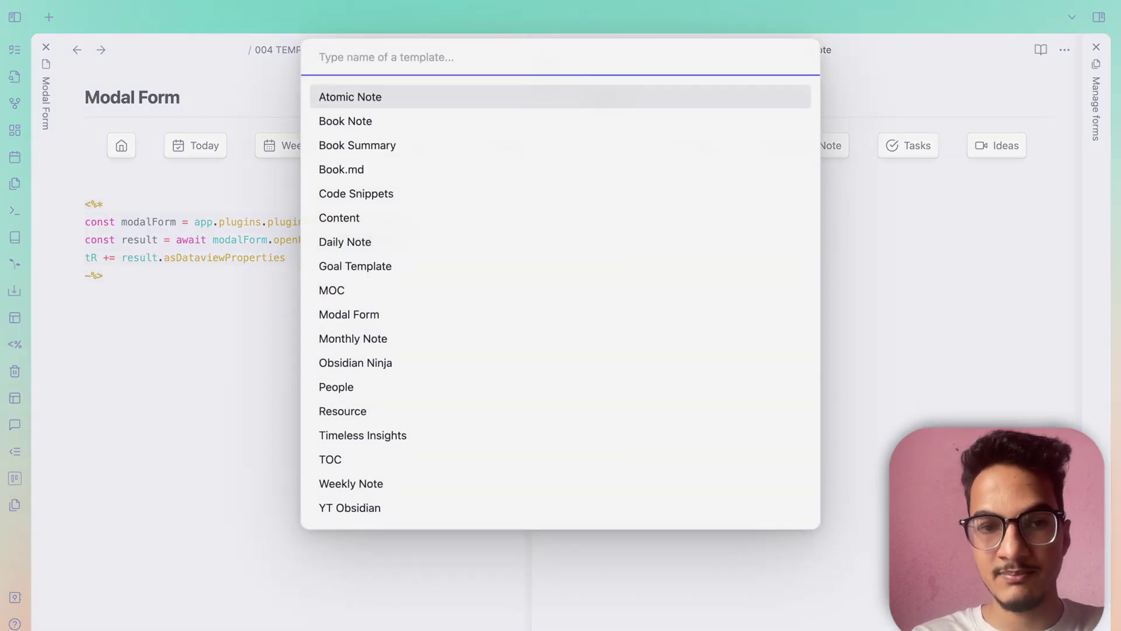
text(te)
key(Return)
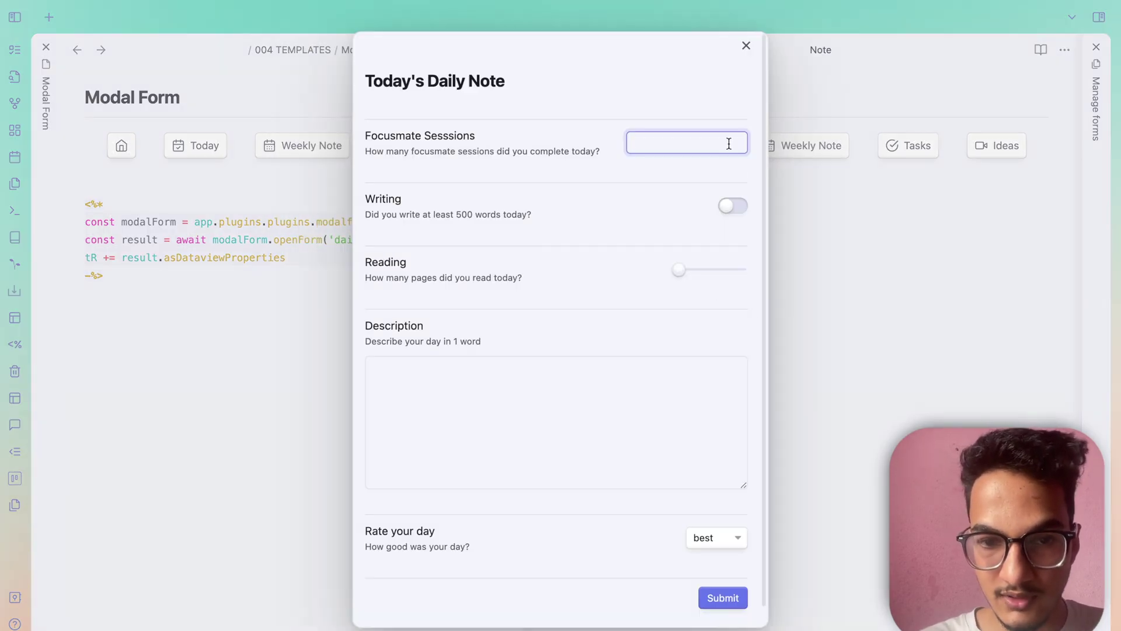
text(3)
click(735, 206)
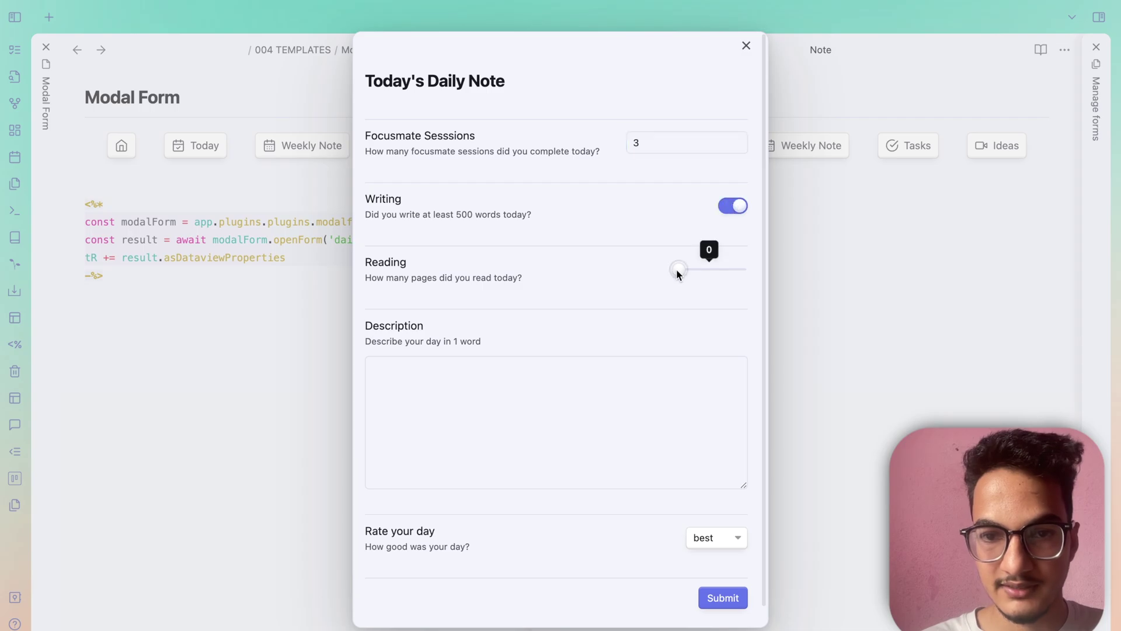
click(712, 549)
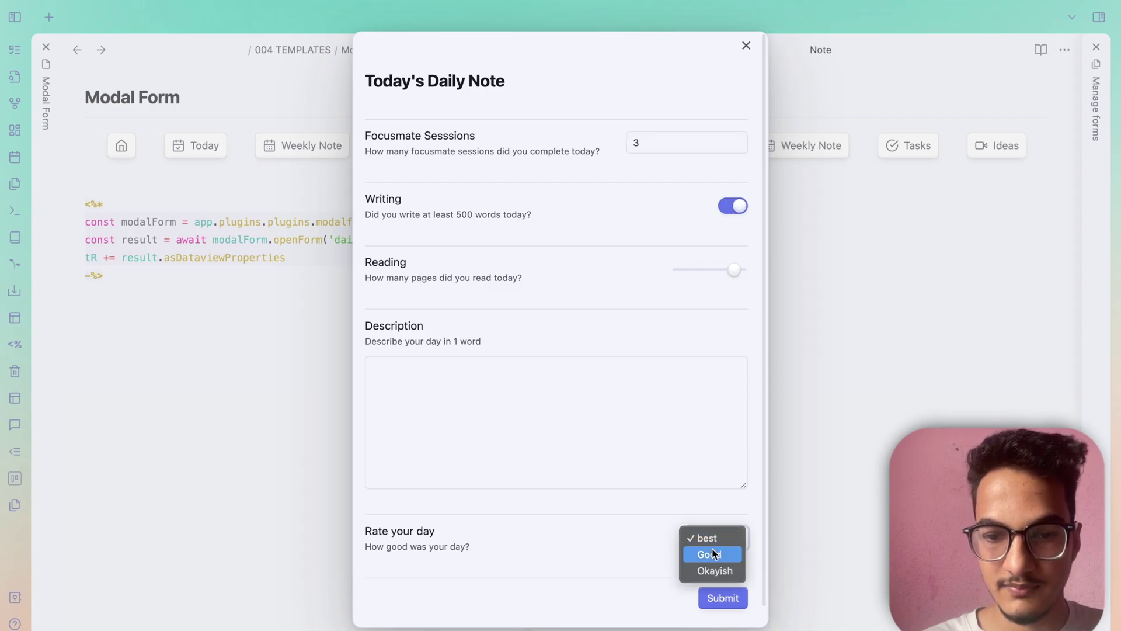
click(713, 553)
click(714, 605)
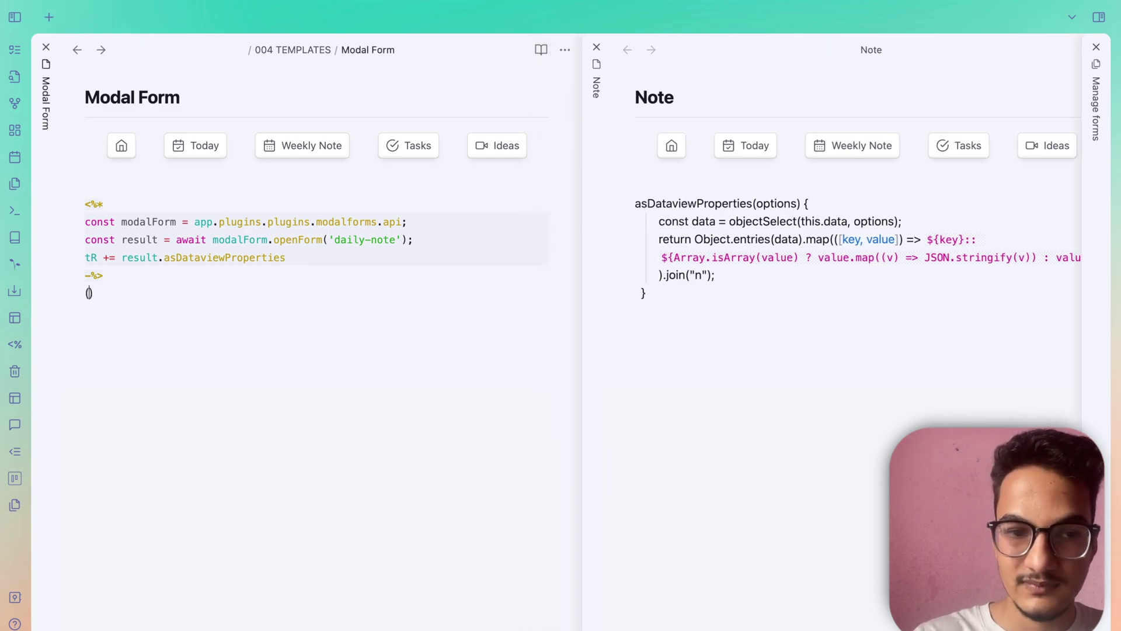
Add () after asDataviewProperties and resubmit the form with Writing turned on
click(312, 258)
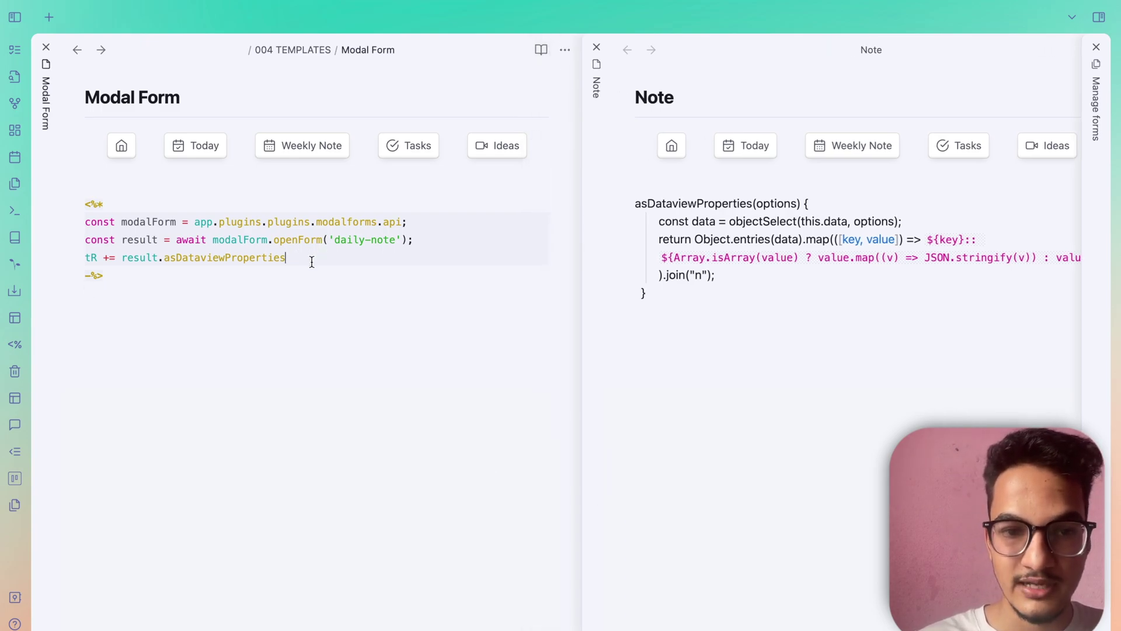
text(();)
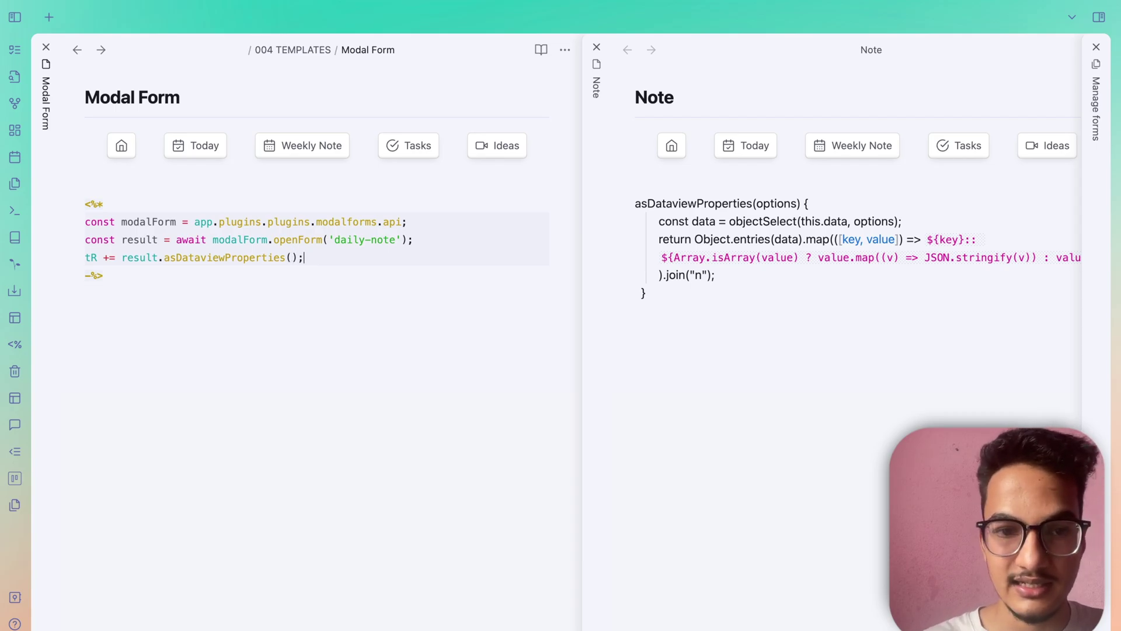
click(689, 321)
click(735, 209)
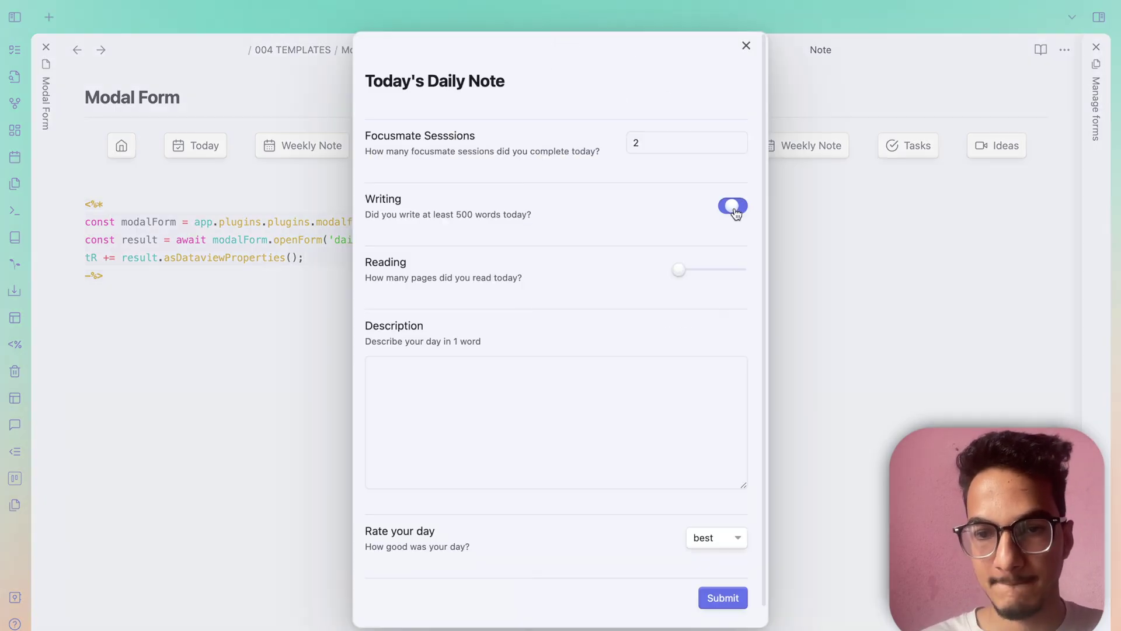
click(719, 596)
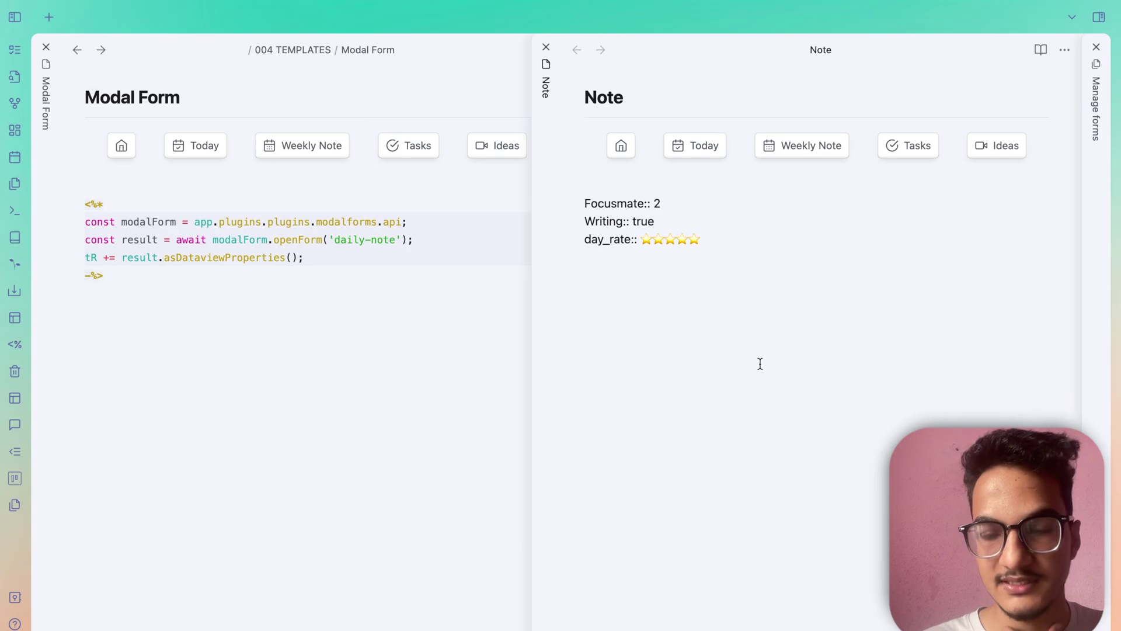
Inspect the resulting Focusmate:: 2 inline Dataview field in the Note
mouse_move(652, 205)
mouse_down()
mouse_move(586, 205)
mouse_move(650, 208)
mouse_up()
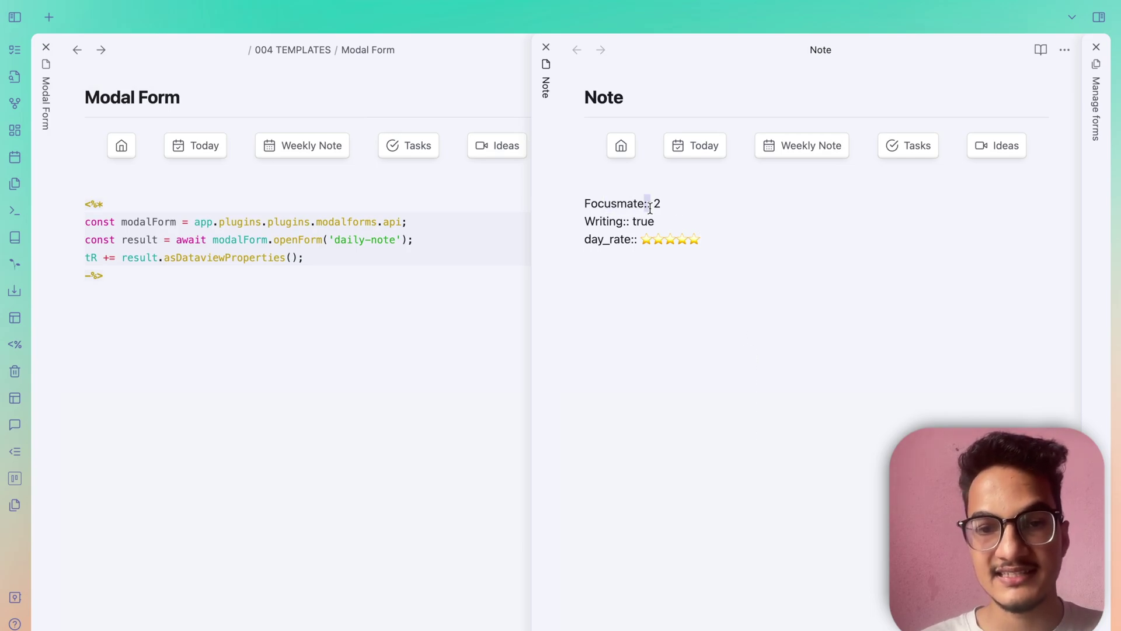
triple_click(652, 208)
click(621, 208)
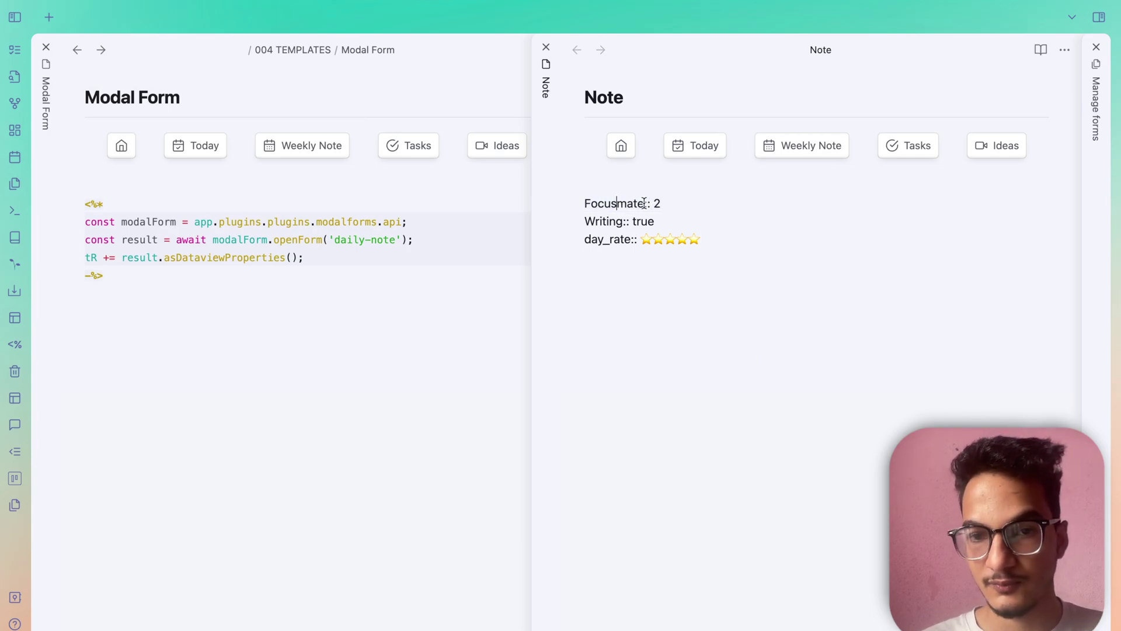
drag(646, 203, 651, 203)
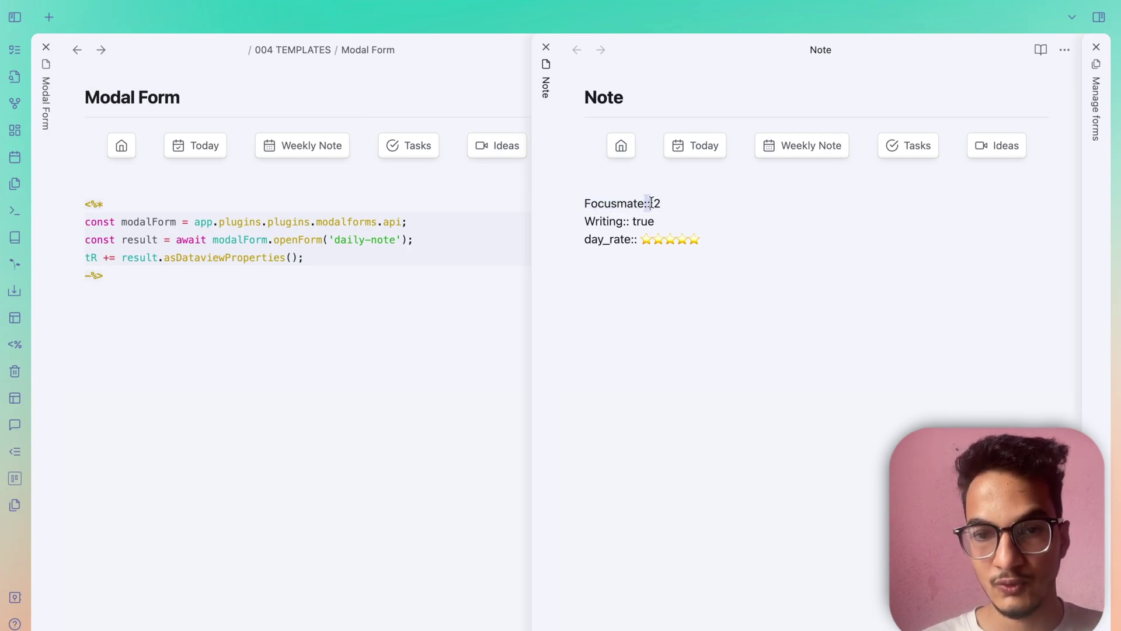
click(677, 233)
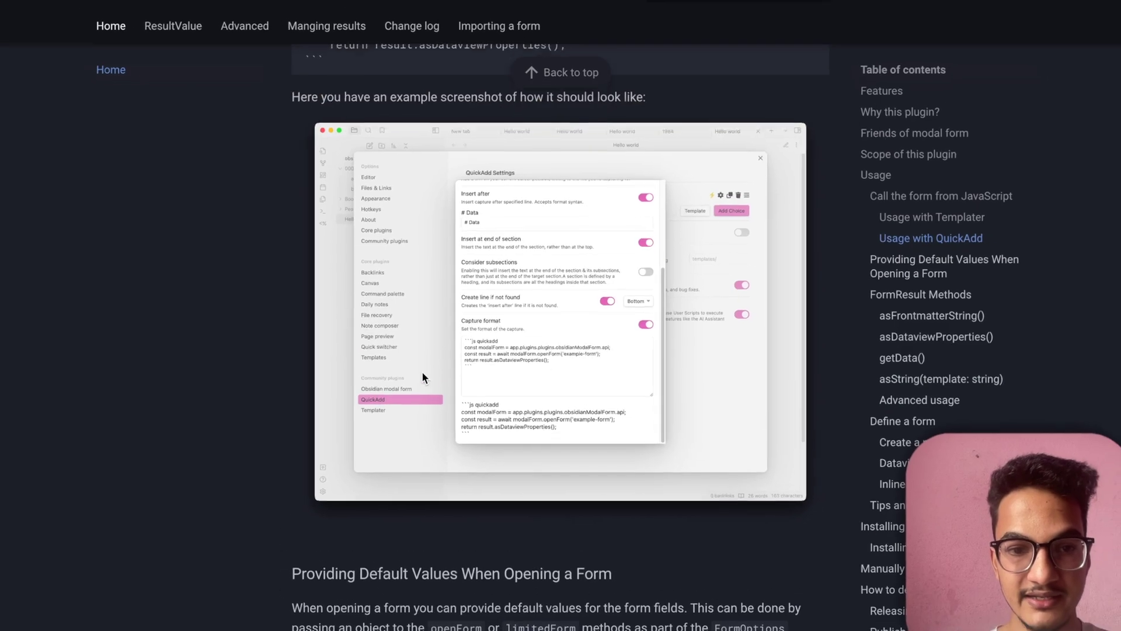
Read the Providing Default Values and Inline forms sections, then go to the Advanced usage examples page
scroll(429, 370, down, 5)
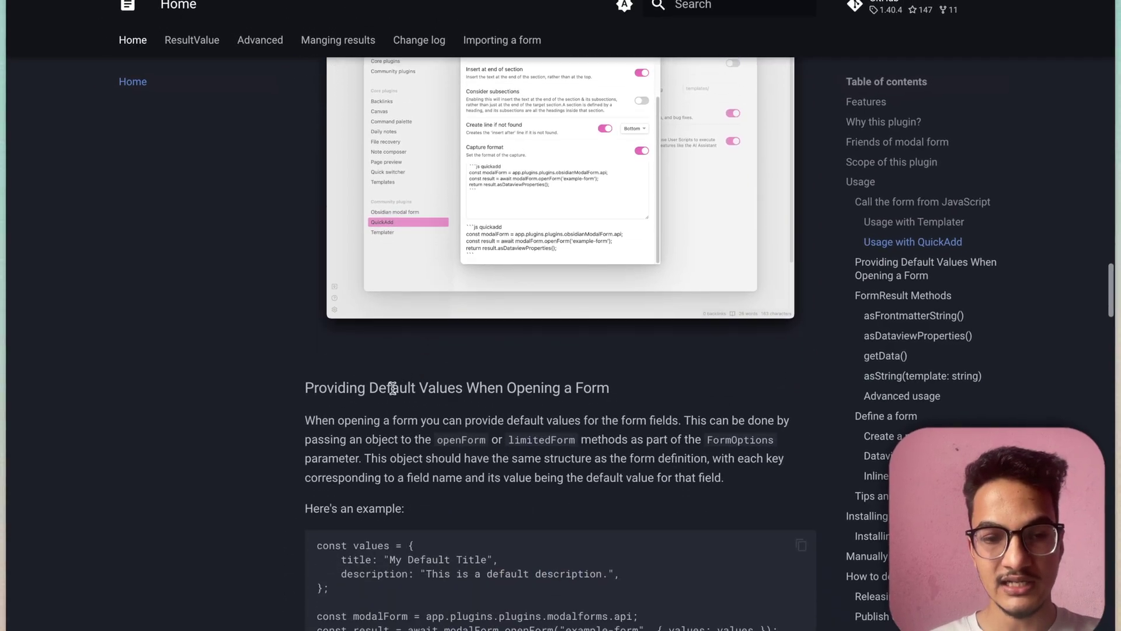
drag(304, 388, 612, 393)
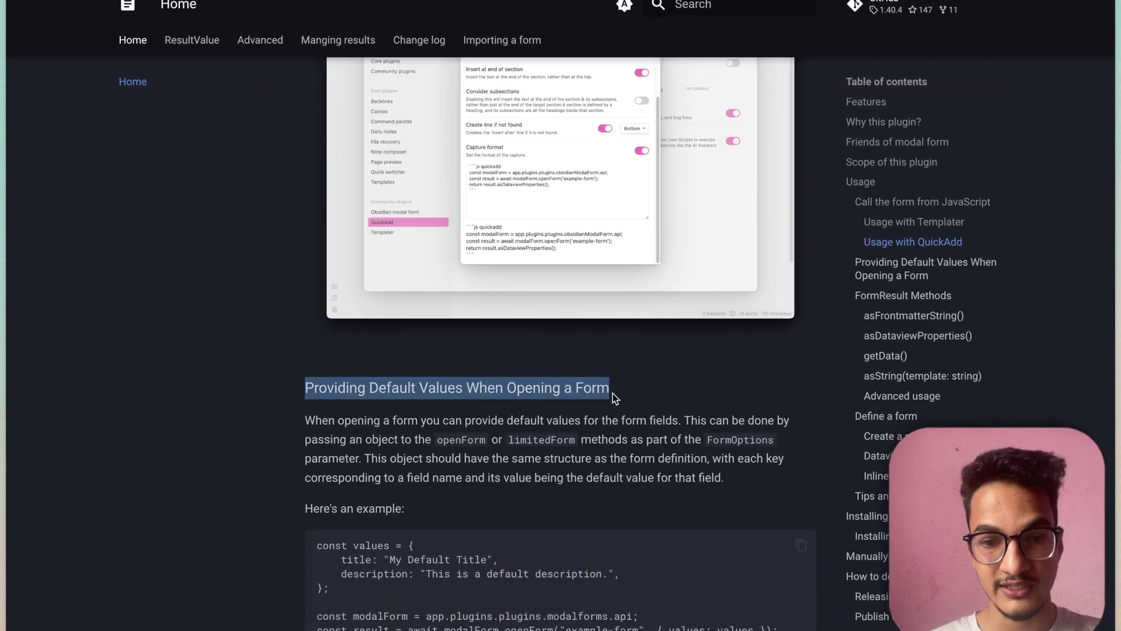
scroll(584, 403, down, 20)
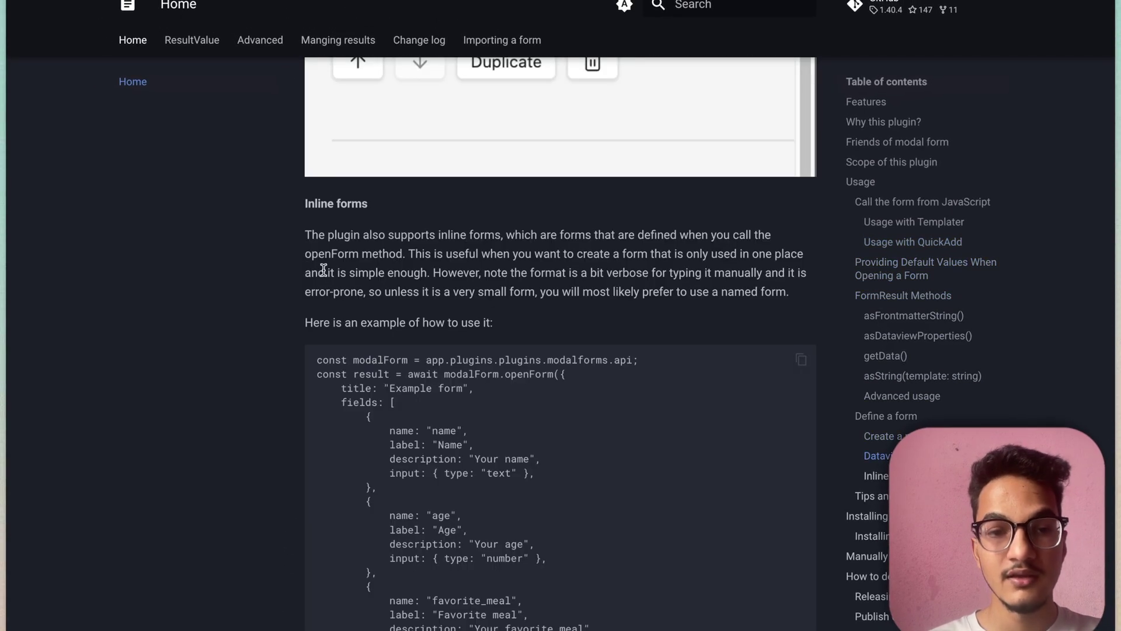
drag(293, 206, 384, 206)
click(384, 205)
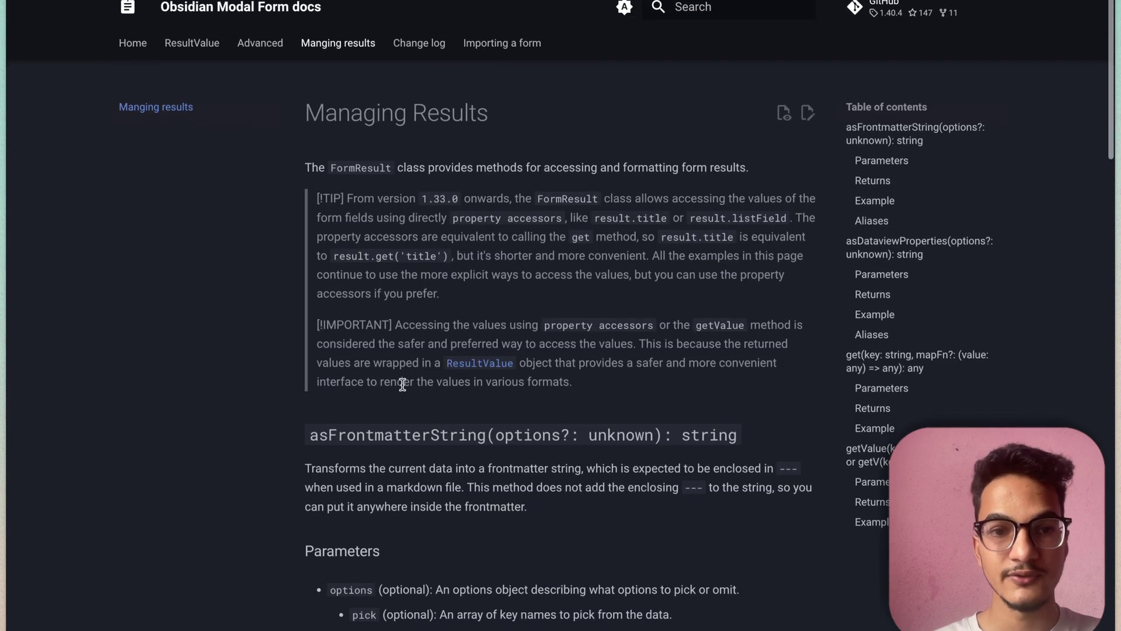
scroll(402, 383, down, 1)
scroll(365, 284, down, 15)
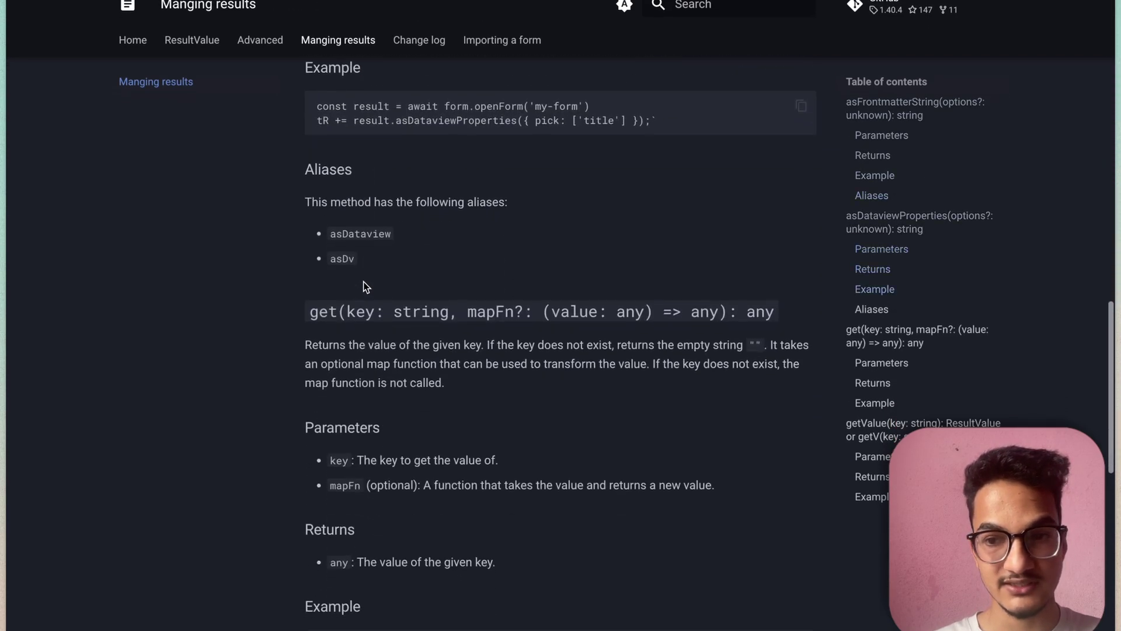
scroll(364, 281, up, 20)
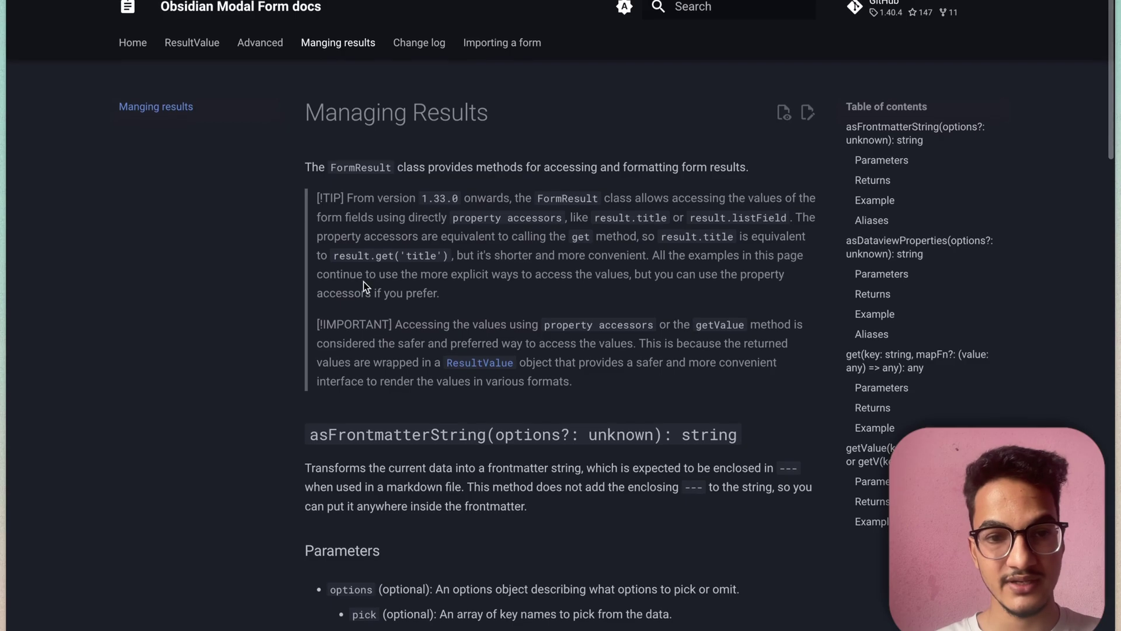
scroll(350, 286, down, 12)
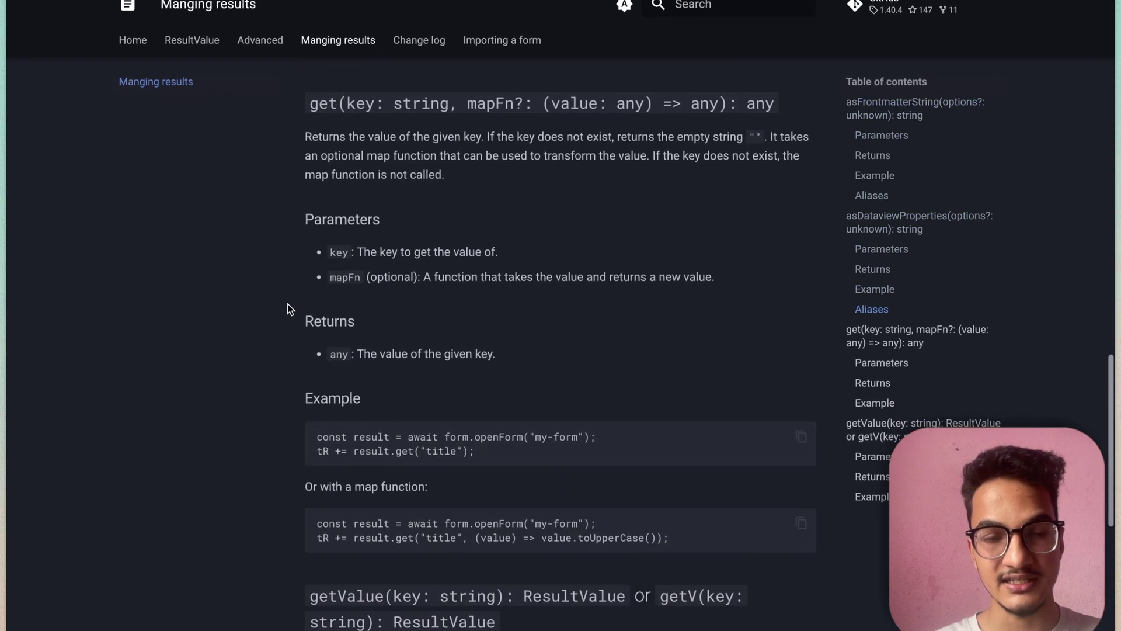
scroll(288, 308, down, 3)
scroll(288, 307, up, 15)
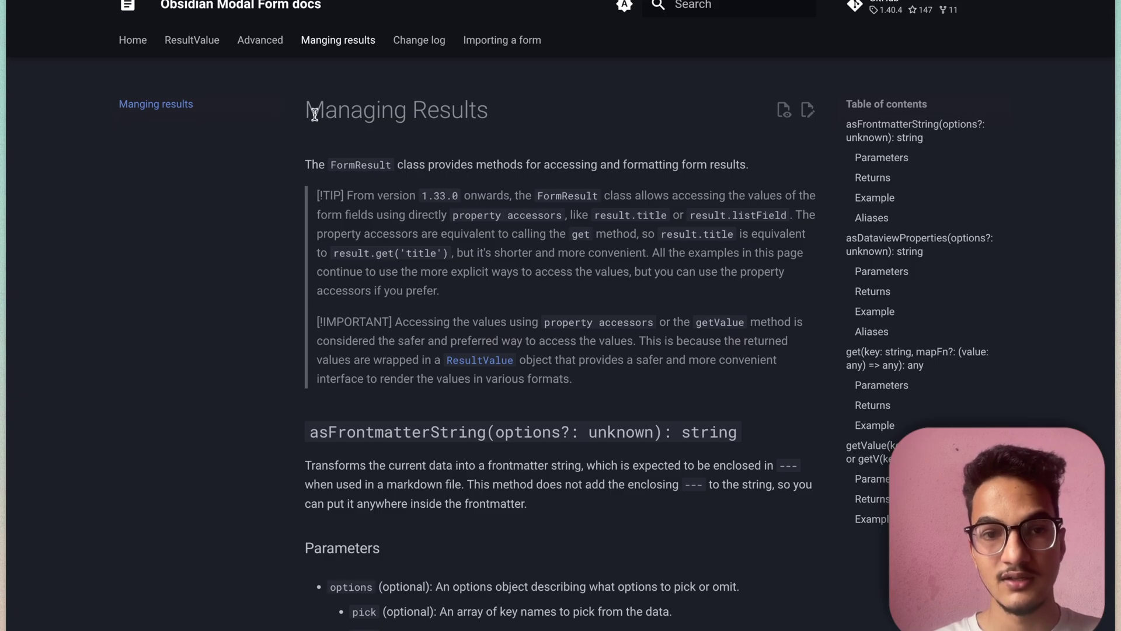
key(p)
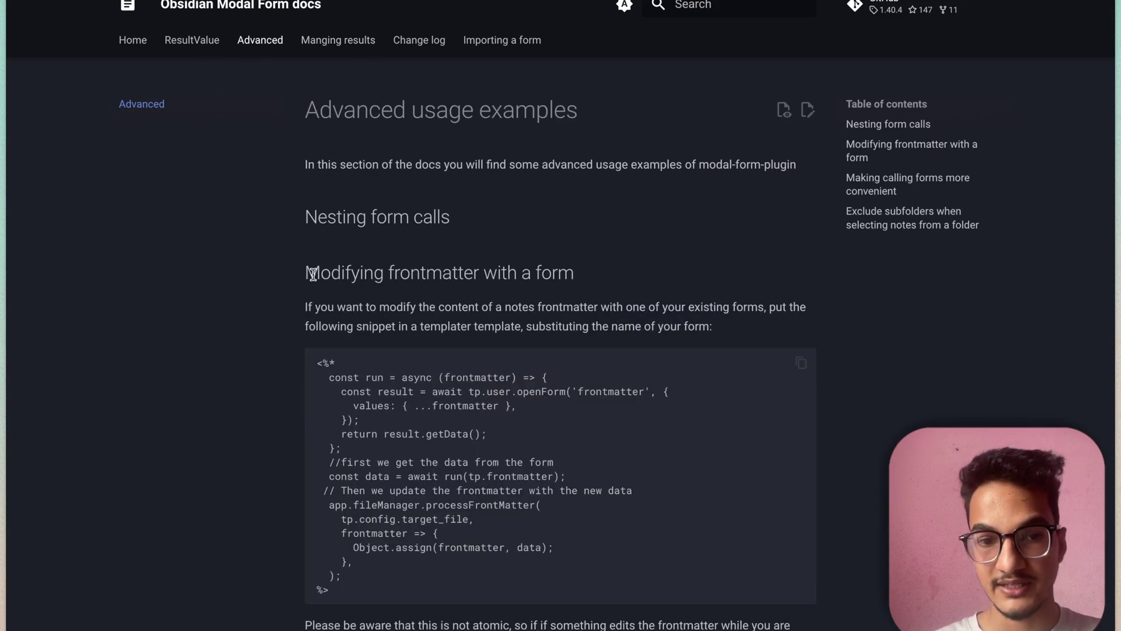
Read the Modifying frontmatter example on the Advanced usage page
drag(310, 273, 535, 282)
click(482, 275)
scroll(517, 325, down, 10)
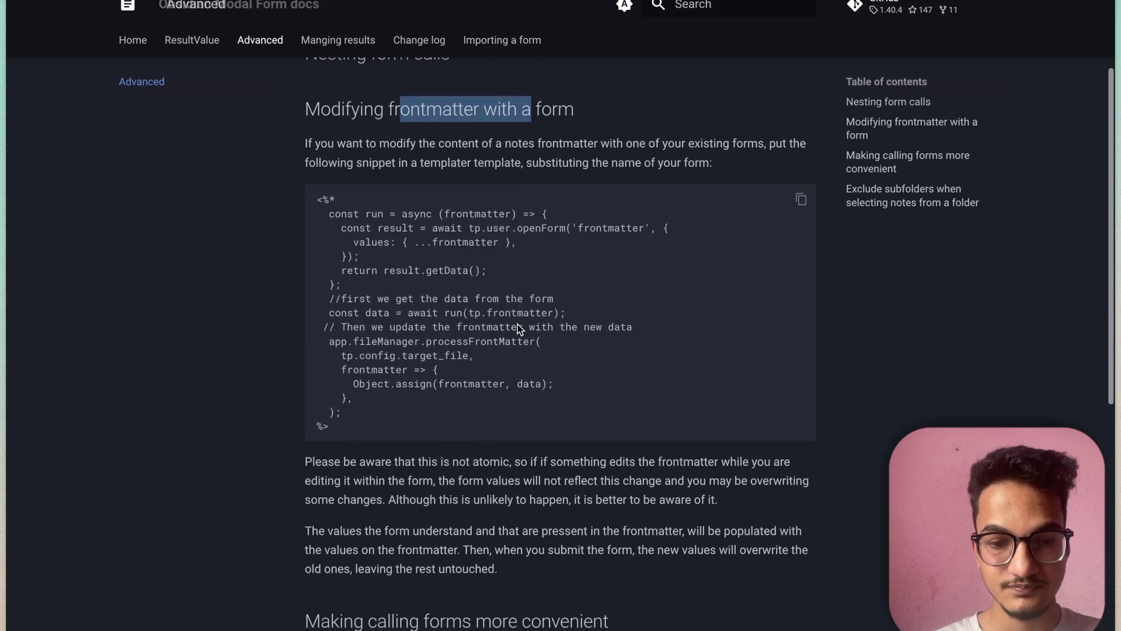
scroll(518, 324, up, 1)
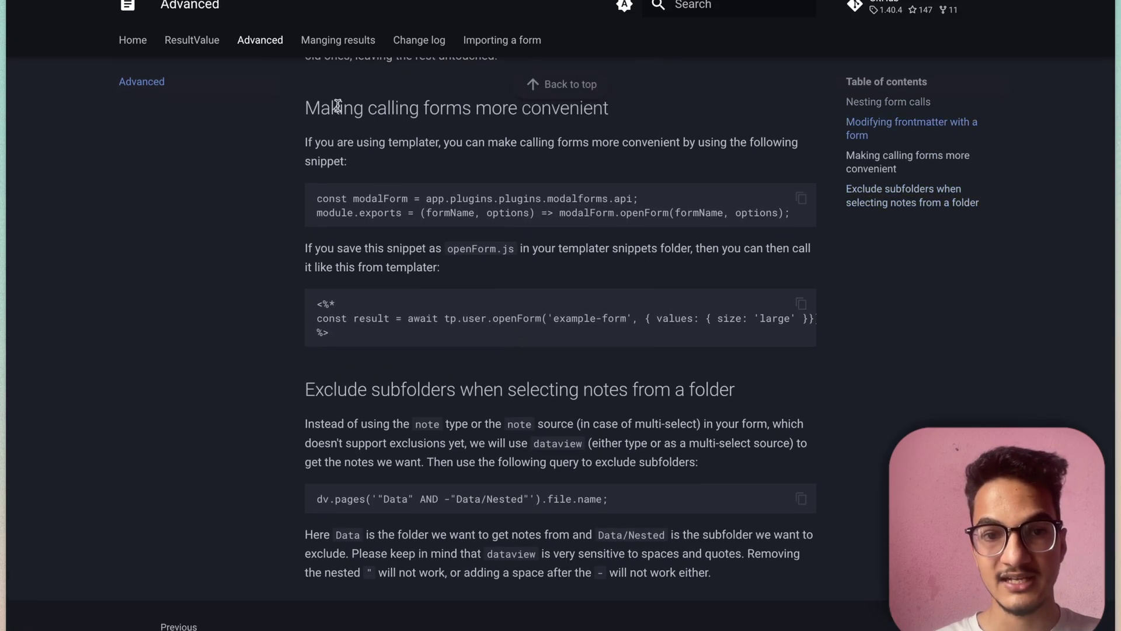
drag(340, 108, 480, 105)
click(500, 169)
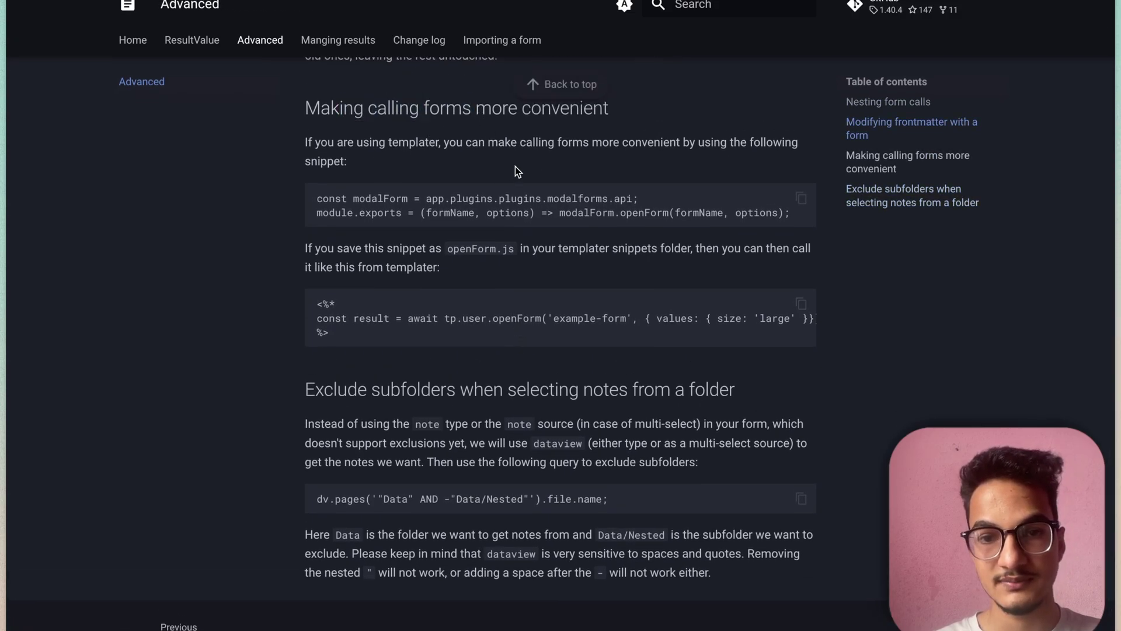
Read the convenience snippet and the instructions for saving it as openForm.js
drag(515, 166, 562, 134)
double_click(493, 211)
click(518, 212)
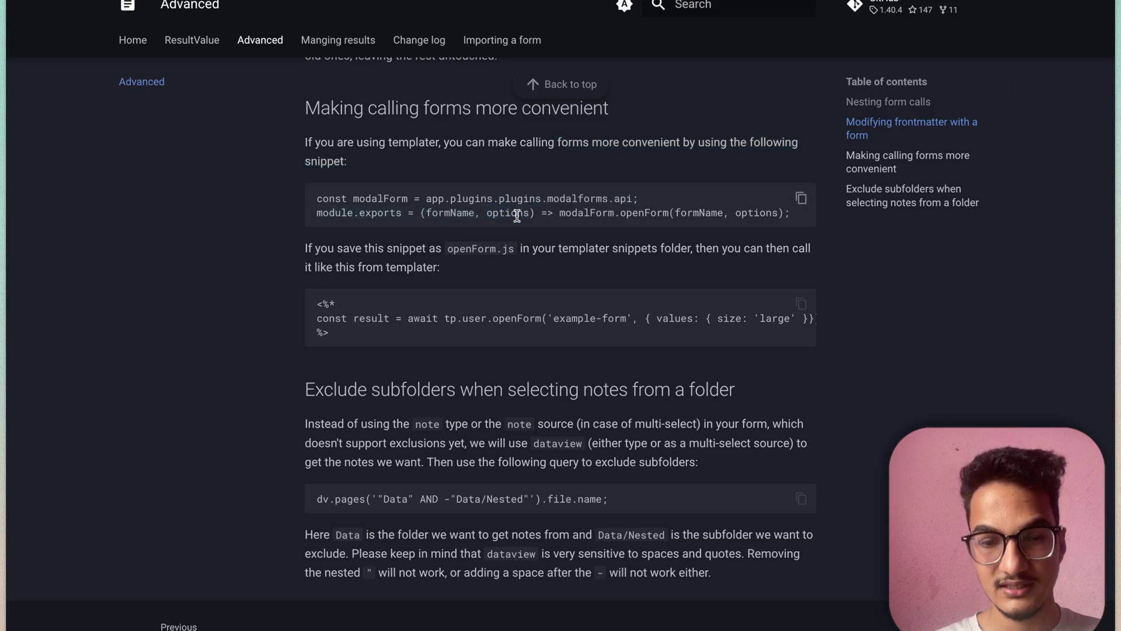
drag(363, 249, 493, 249)
double_click(488, 249)
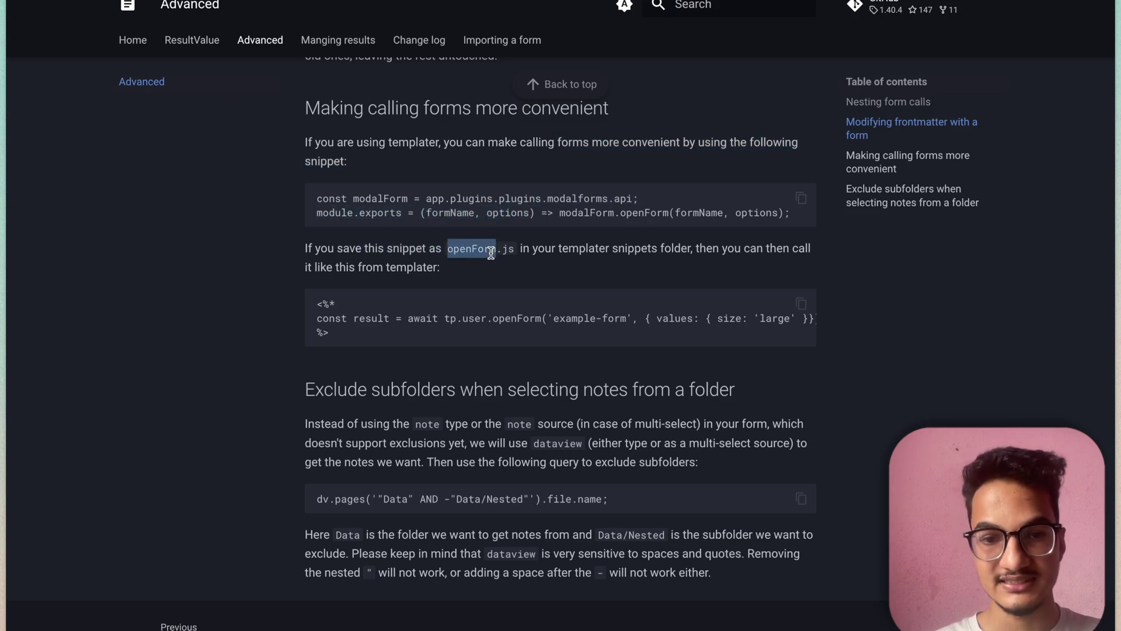
drag(606, 250, 595, 252)
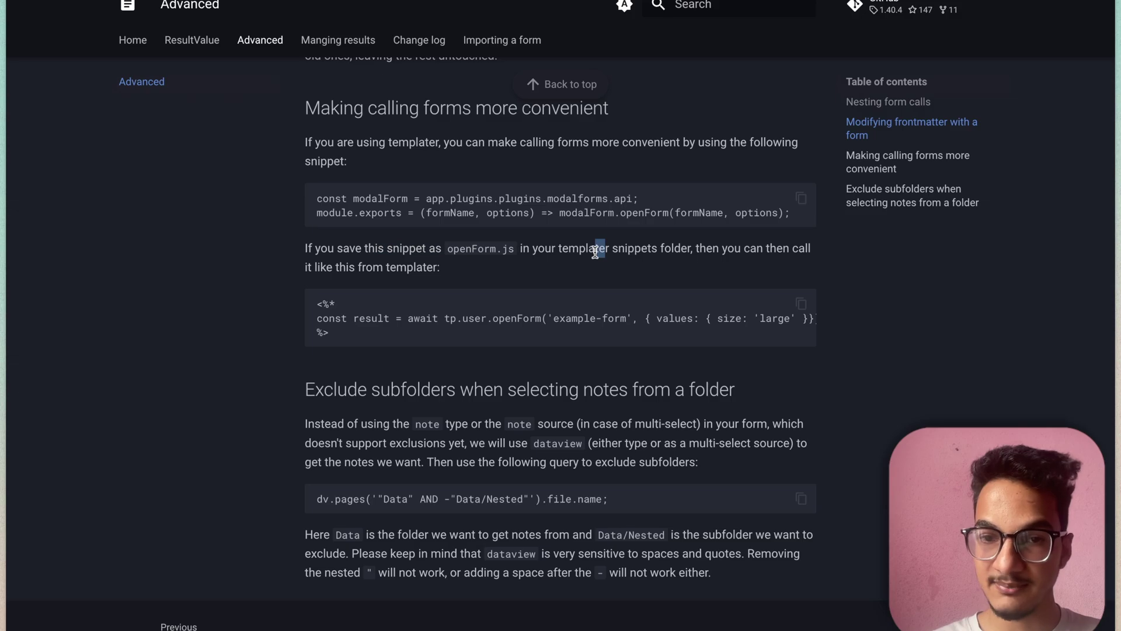
drag(725, 248, 721, 268)
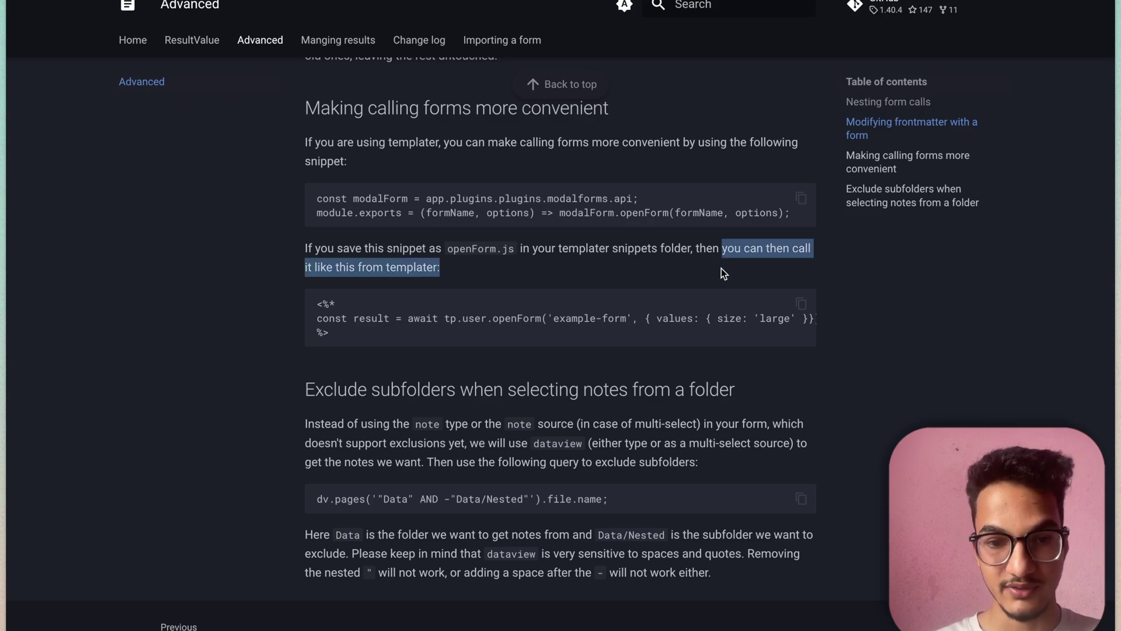
scroll(541, 422, down, 1)
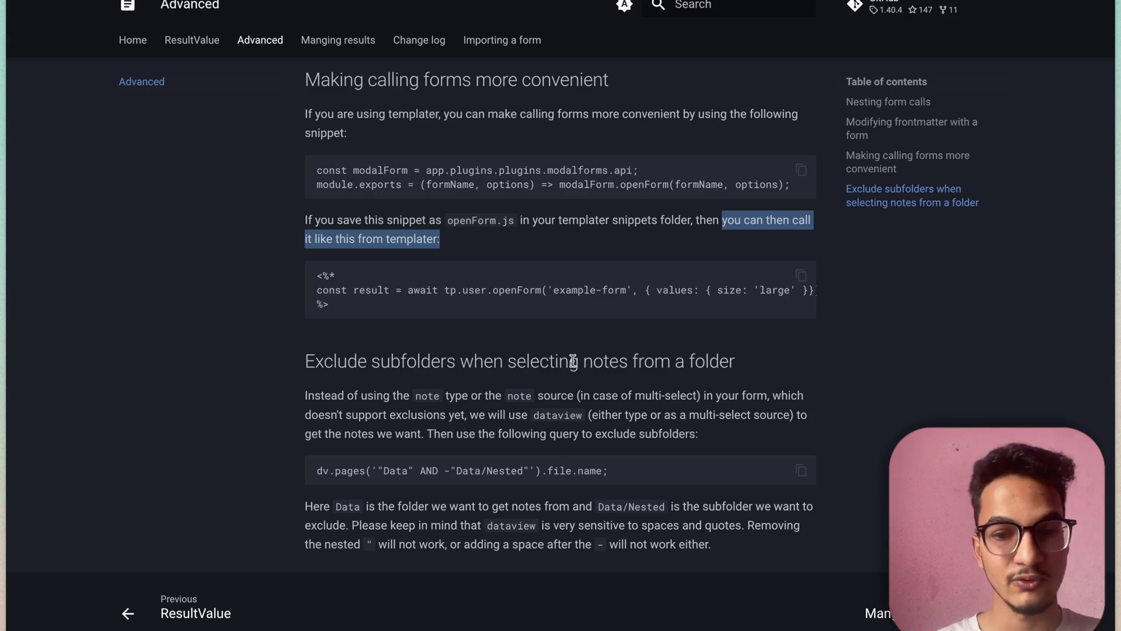
scroll(572, 359, up, 2)
scroll(572, 359, up, 3)
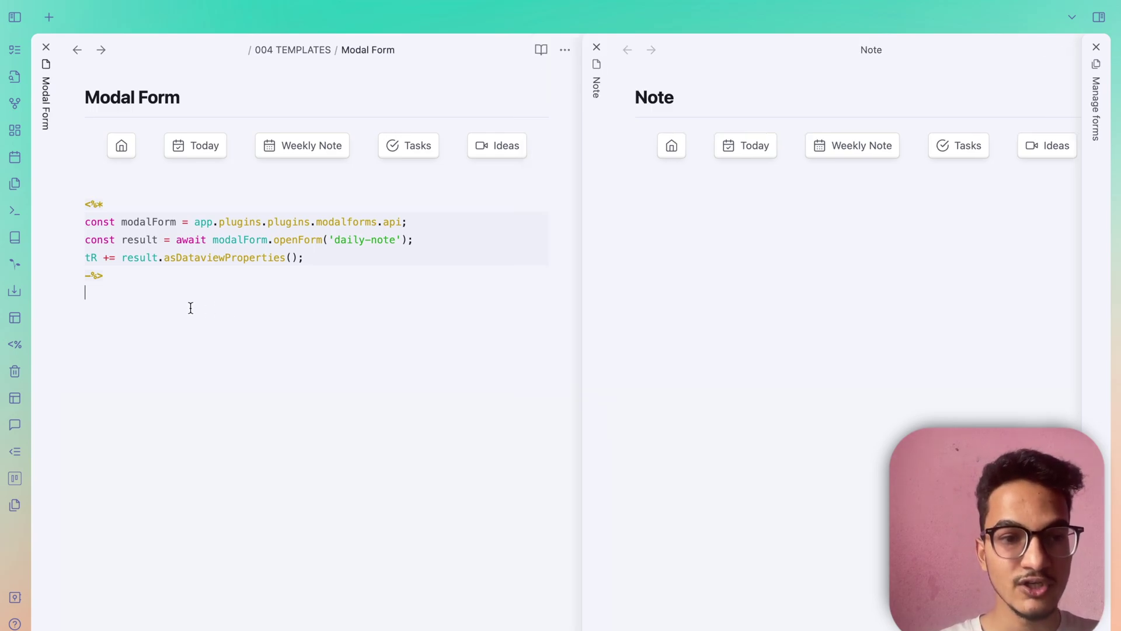
In Templater settings, remove the existing Modal Form.md and MOC.md template hotkeys
key(super+comma)
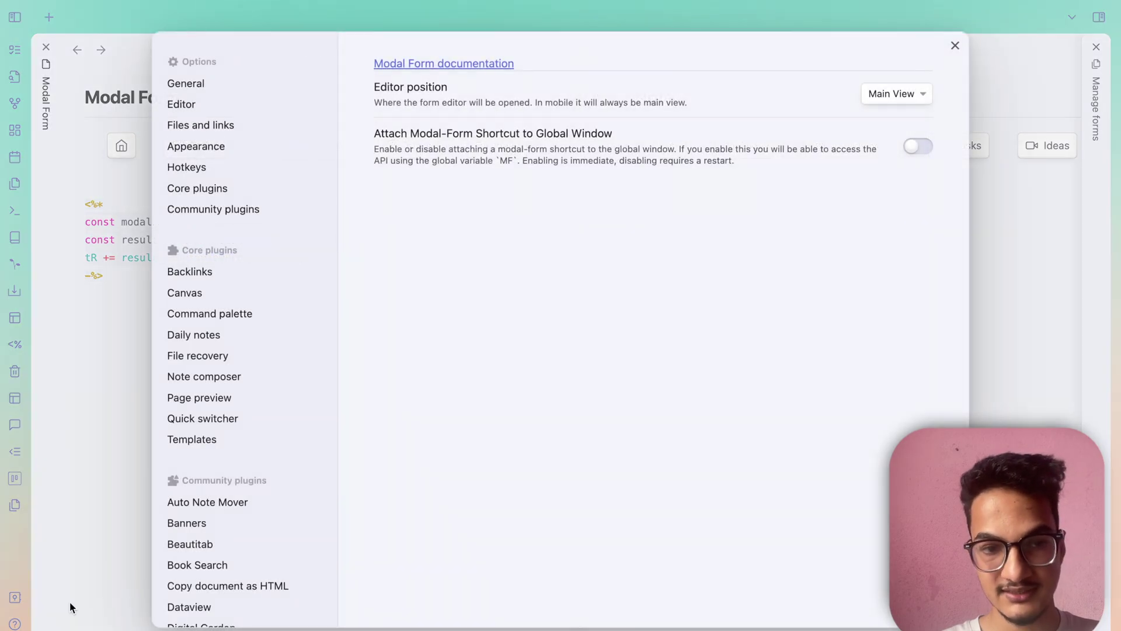
scroll(228, 541, down, 8)
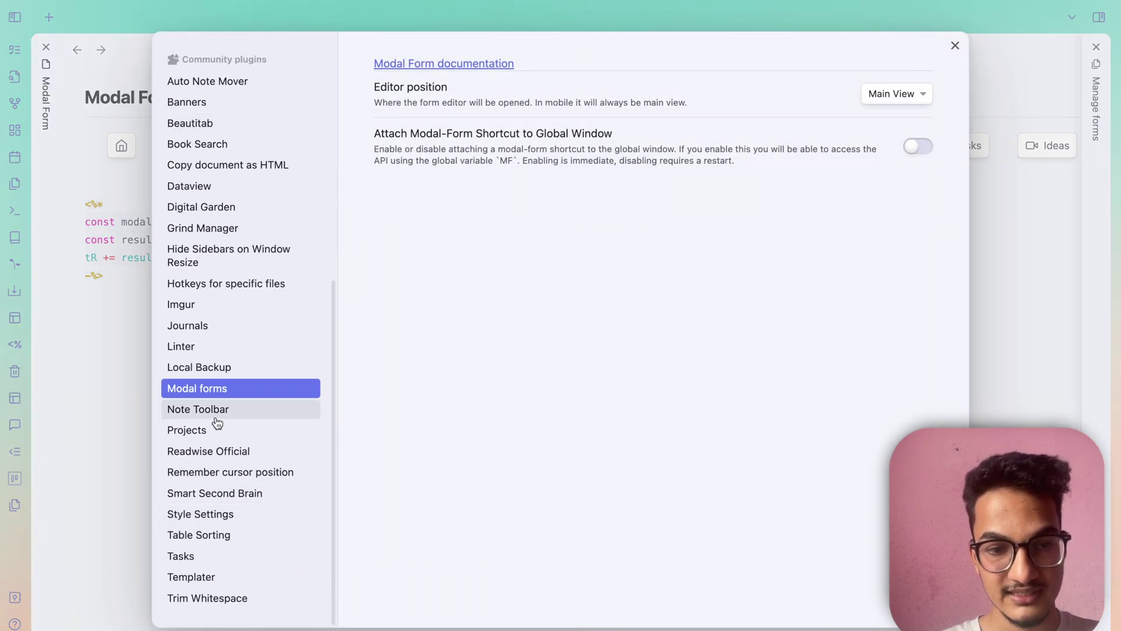
click(188, 577)
scroll(512, 428, down, 9)
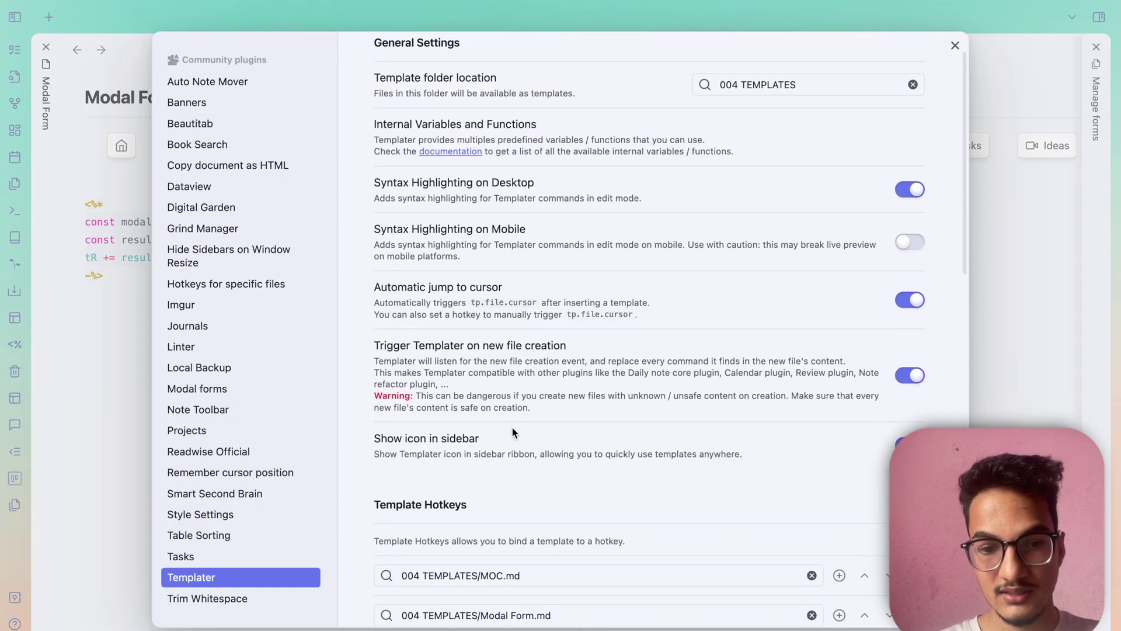
scroll(546, 398, up, 2)
click(913, 233)
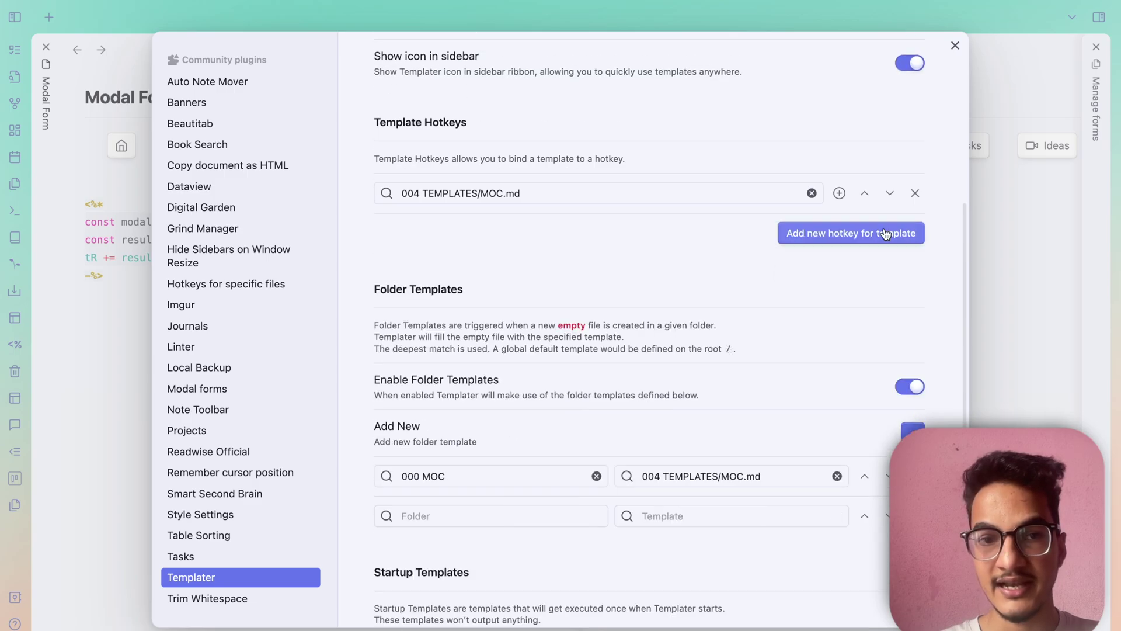
click(915, 193)
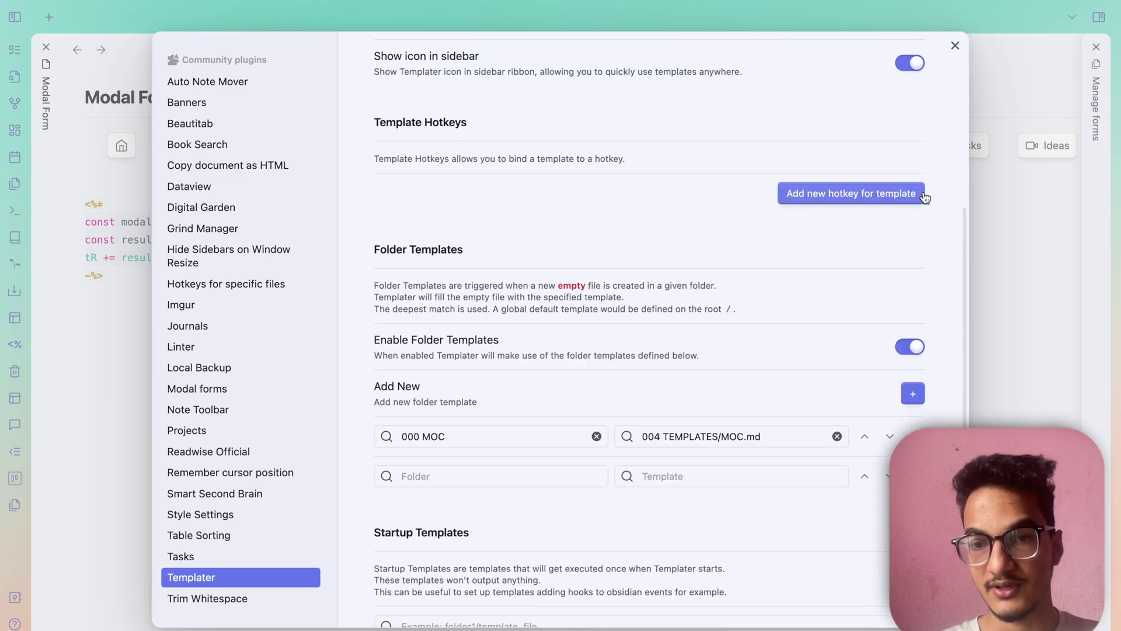
Add a new template hotkey entry for 004 TEMPLATES/Modal Form.md
click(815, 193)
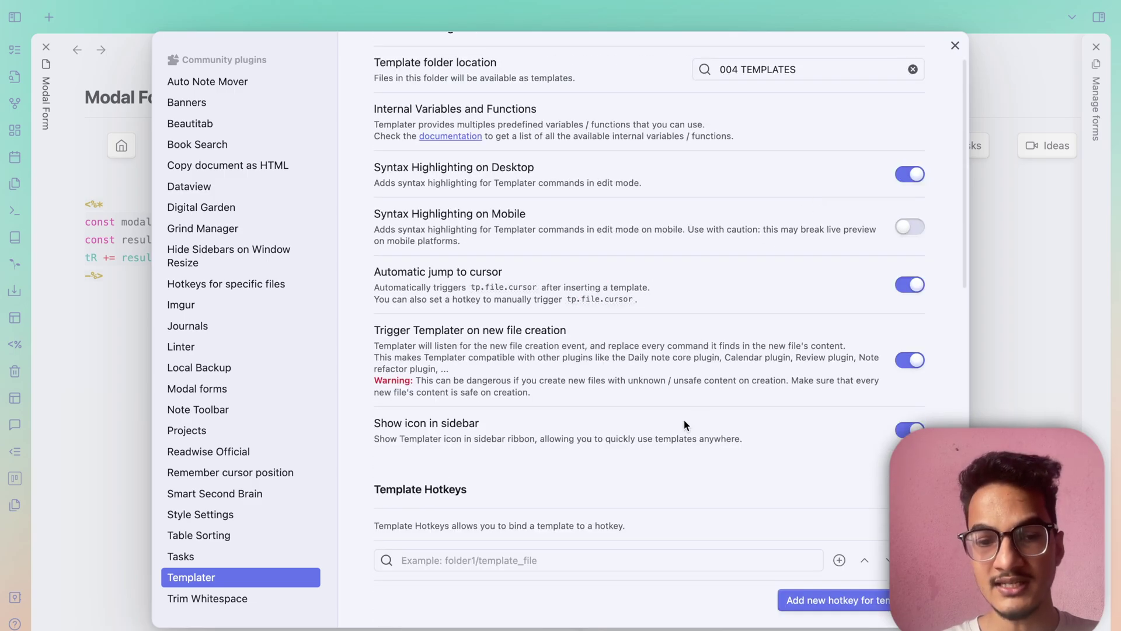
scroll(685, 420, down, 3)
click(600, 415)
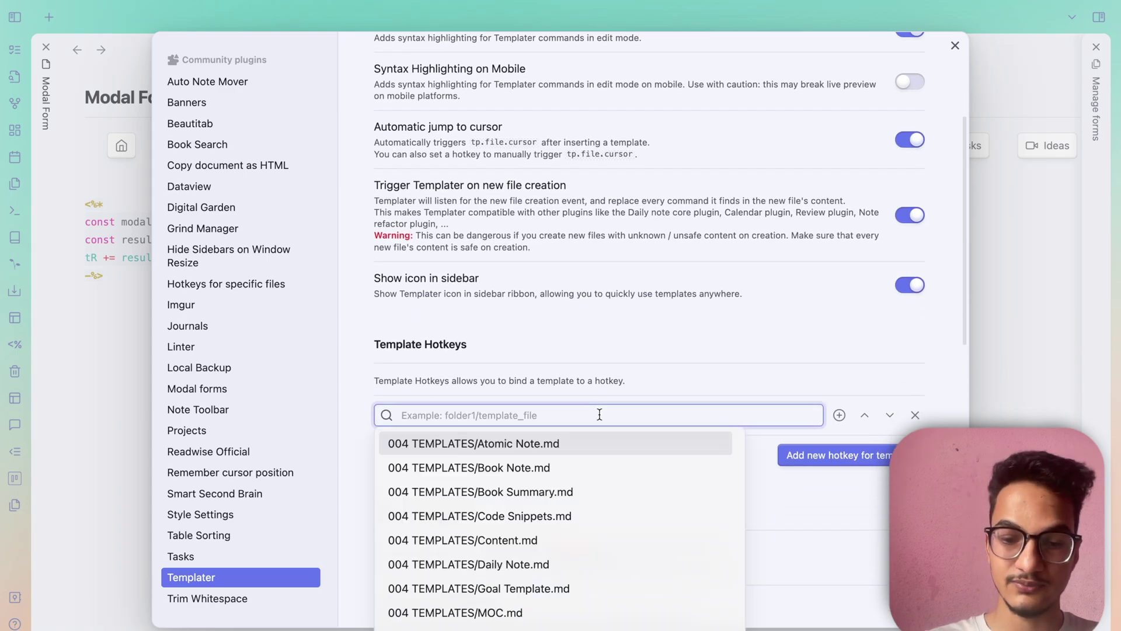
text(moda)
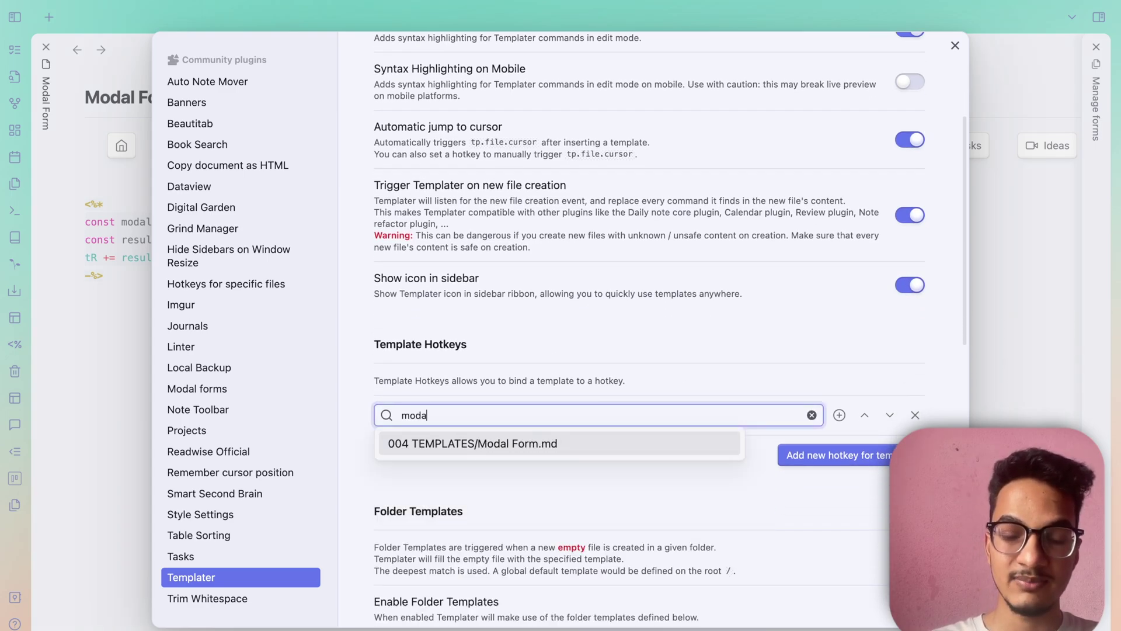
key(Return)
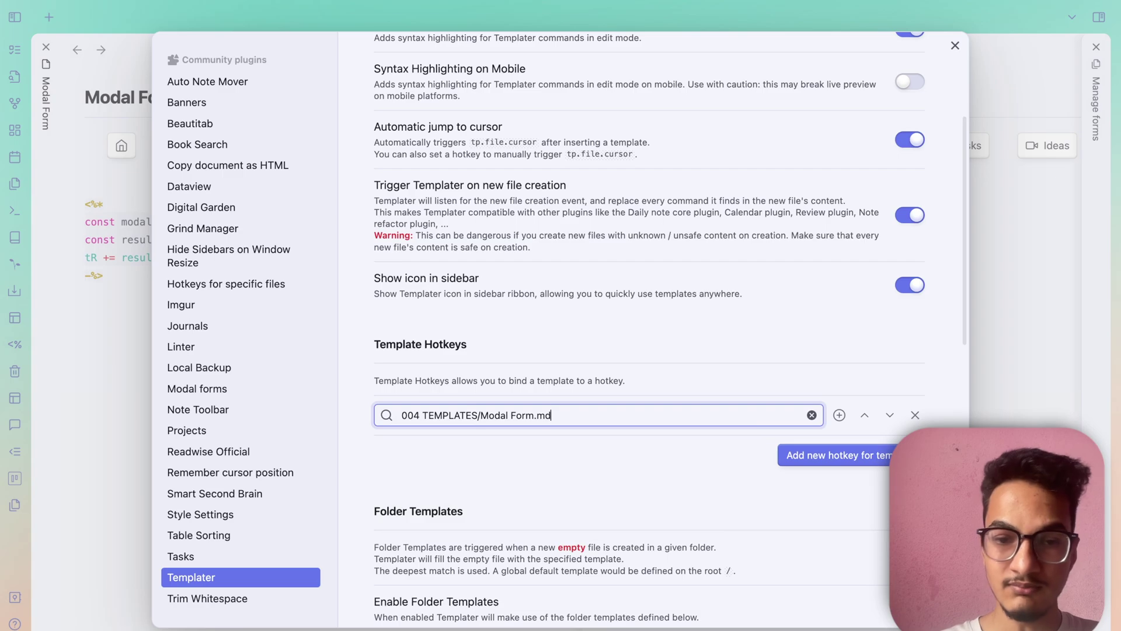
Filter the hotkeys list by 'modal' for the Modal Form template, then close Settings
click(839, 416)
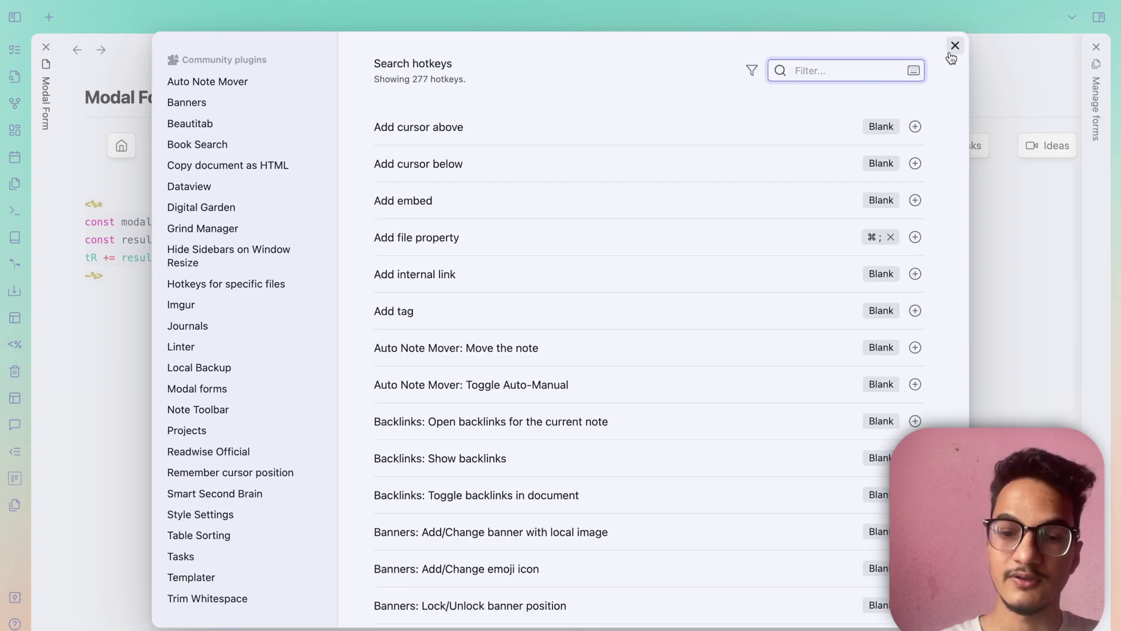
text(modal)
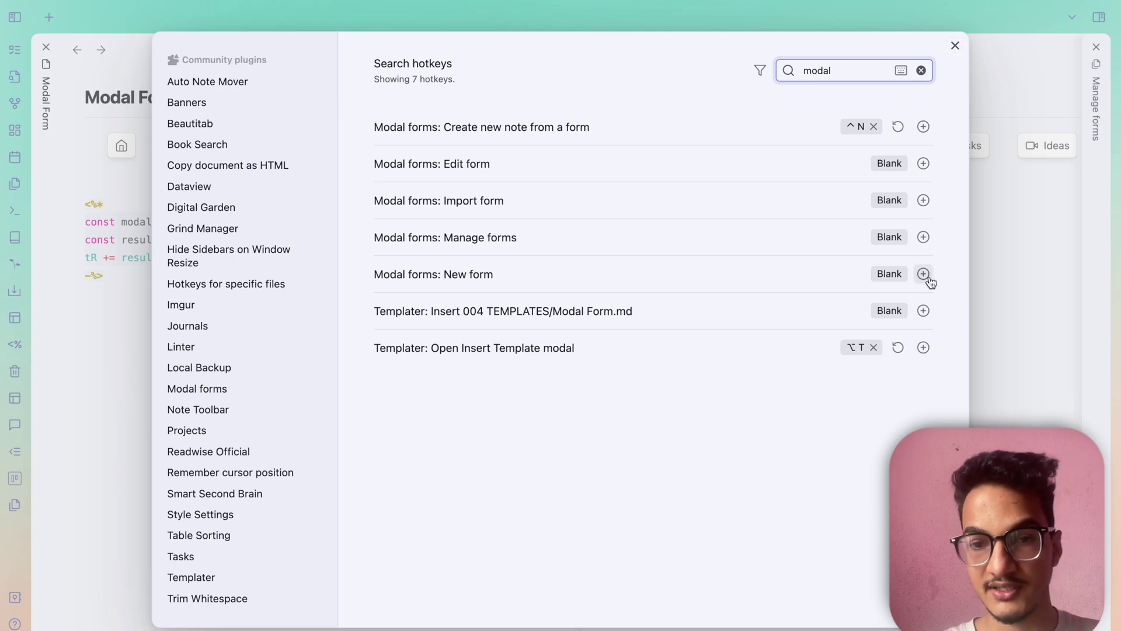
click(984, 368)
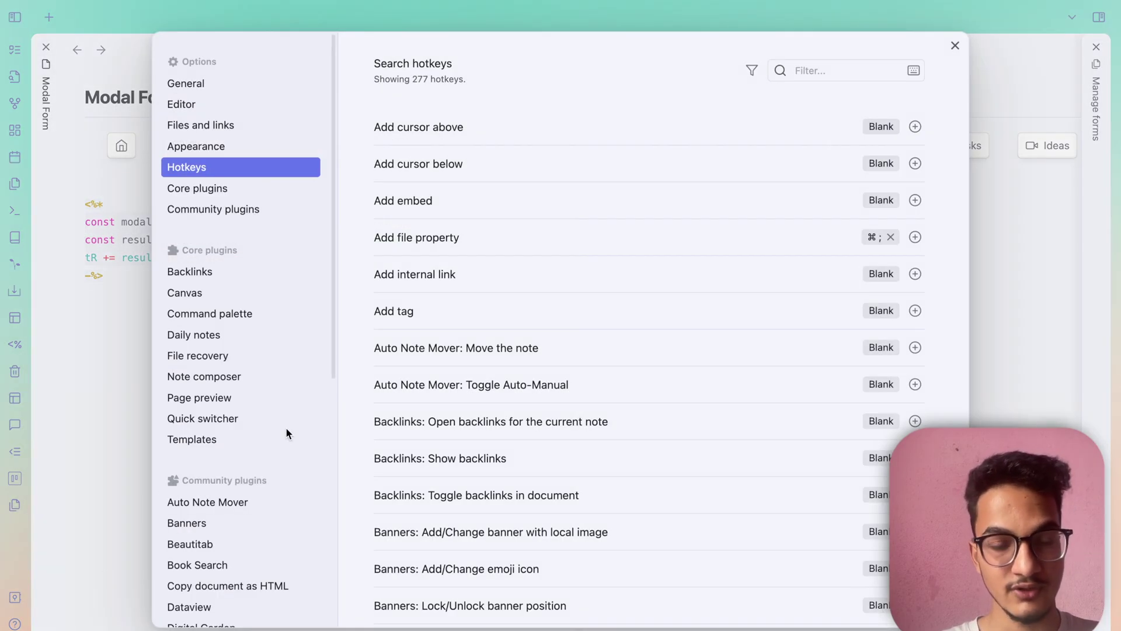
Open the Note Toolbar plugin settings and its toolbar item editor
scroll(286, 429, down, 10)
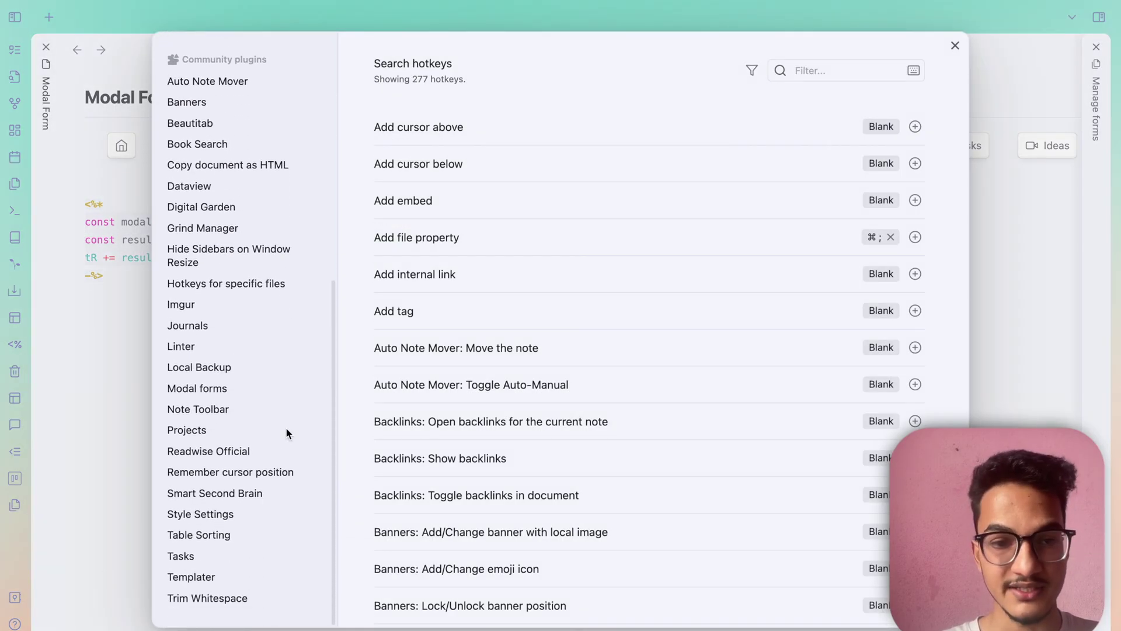
scroll(270, 468, up, 3)
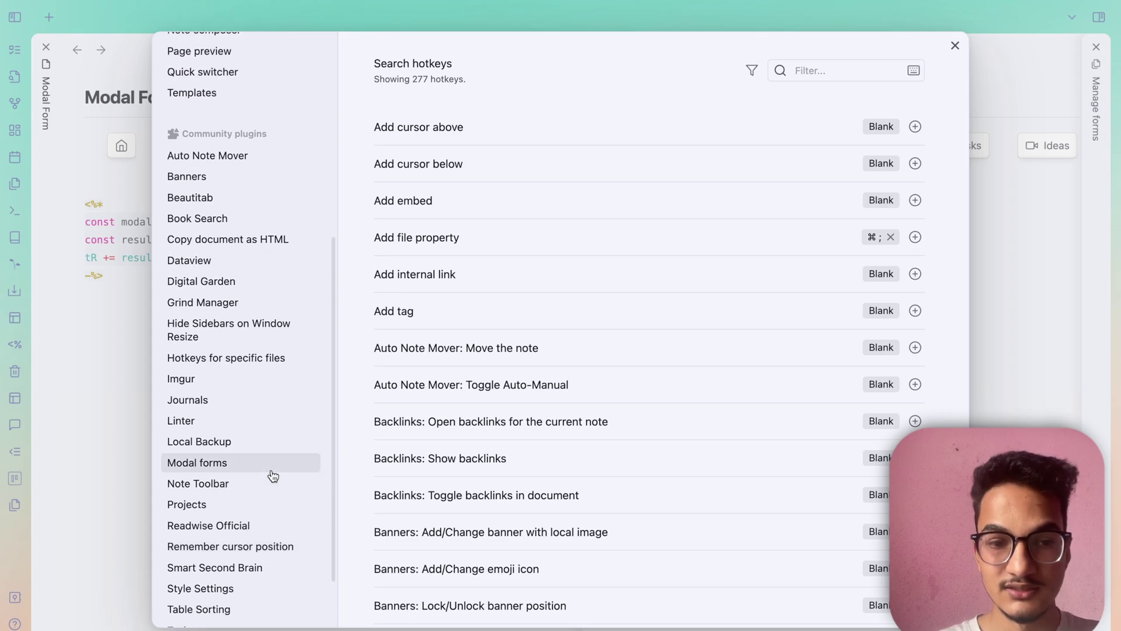
scroll(224, 273, up, 2)
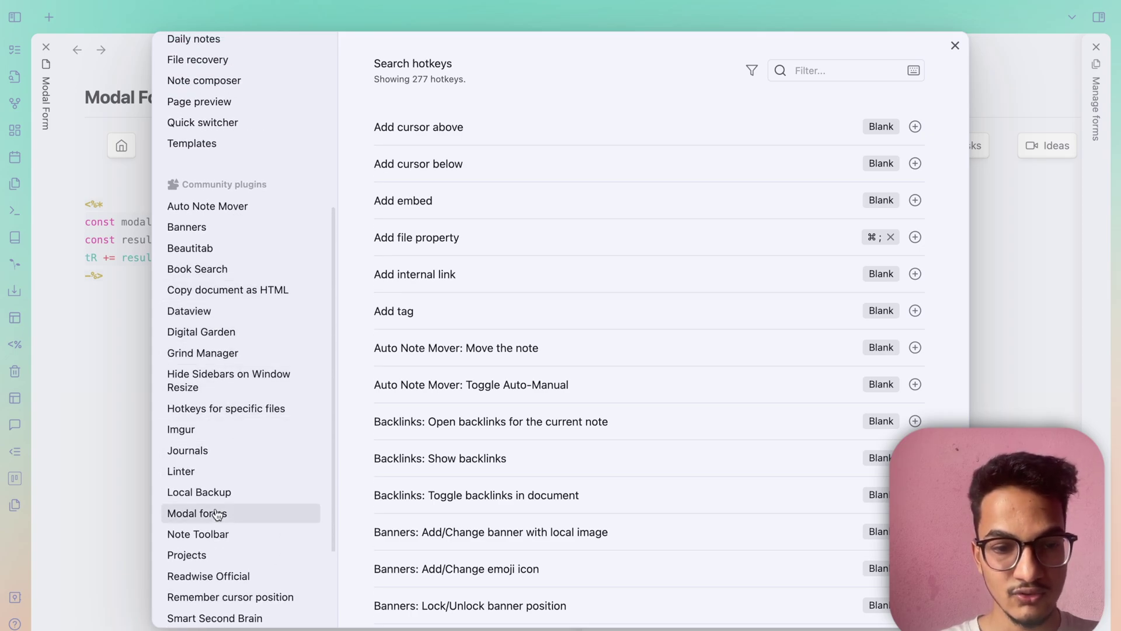
click(227, 532)
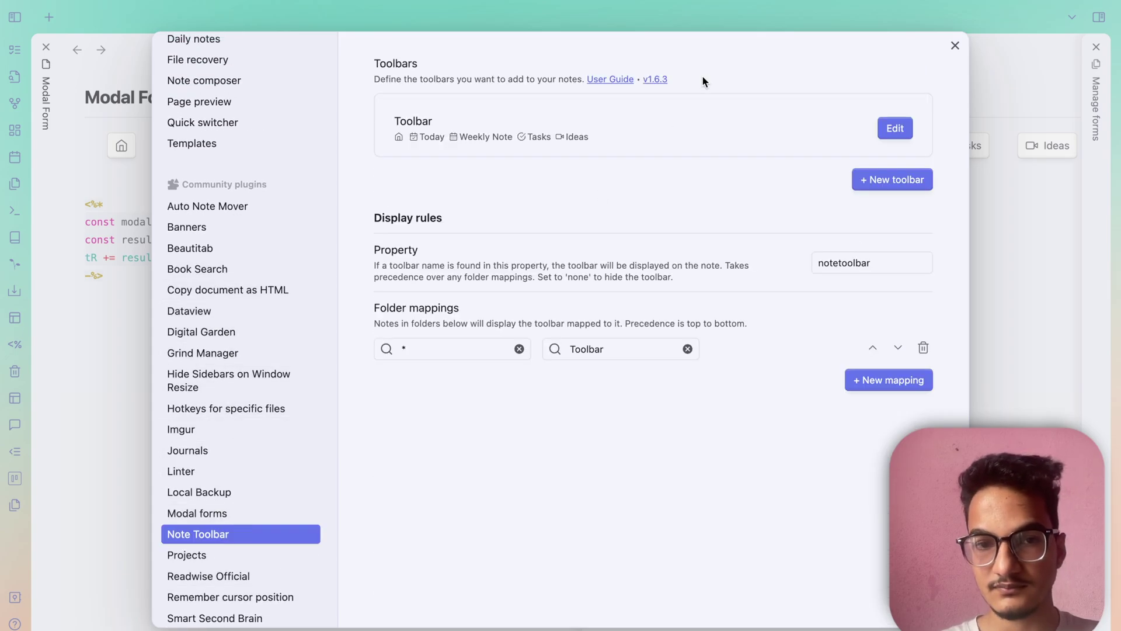
click(894, 129)
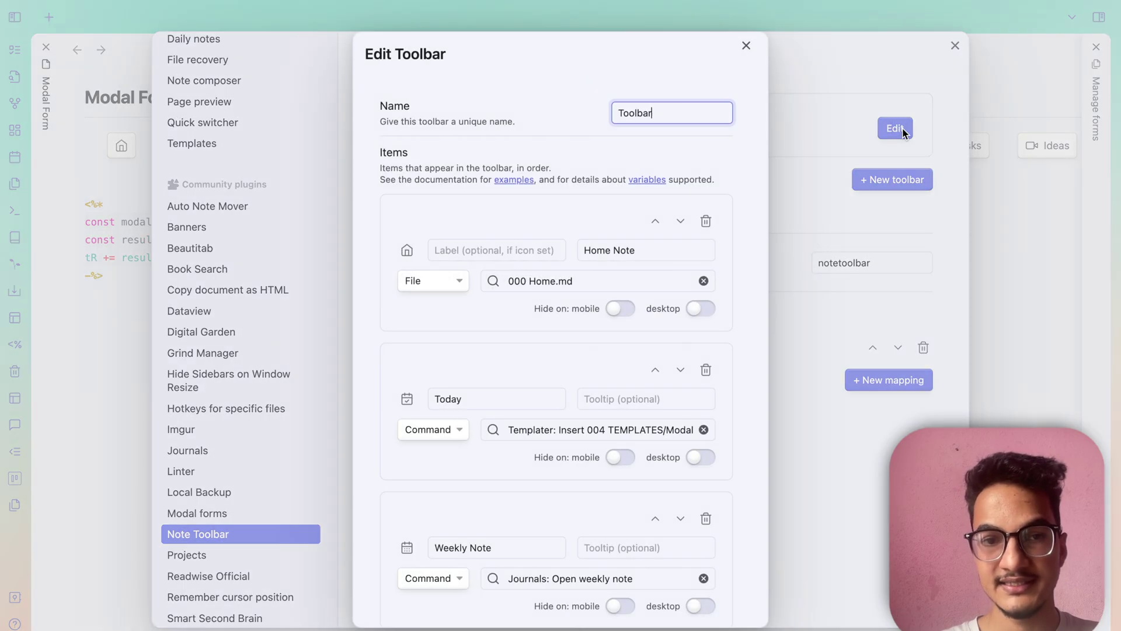
click(783, 118)
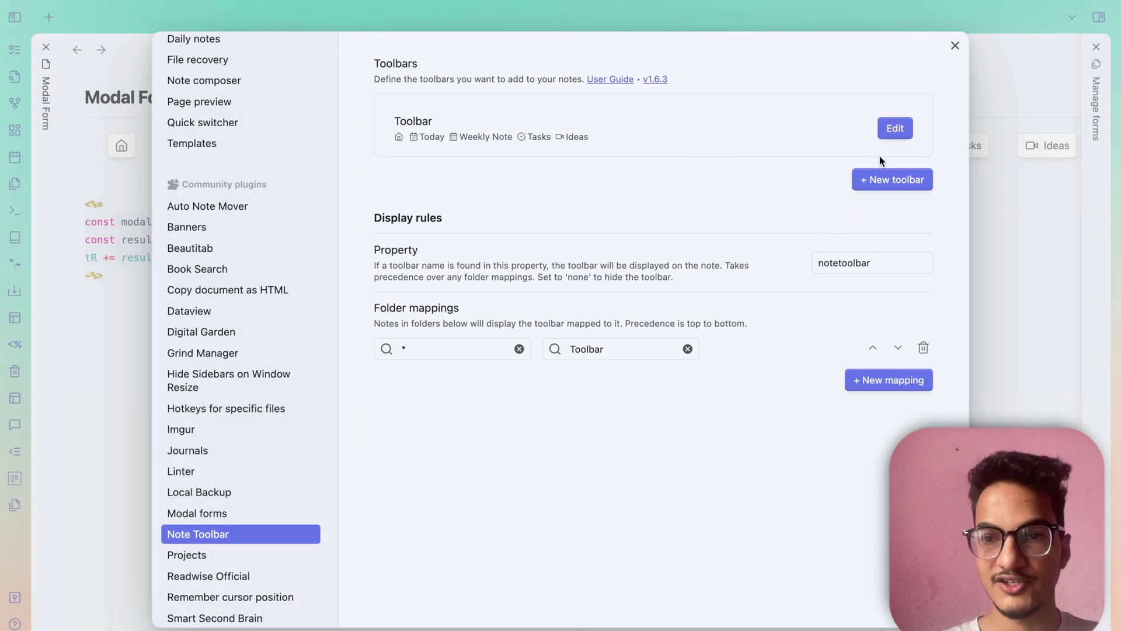
click(898, 136)
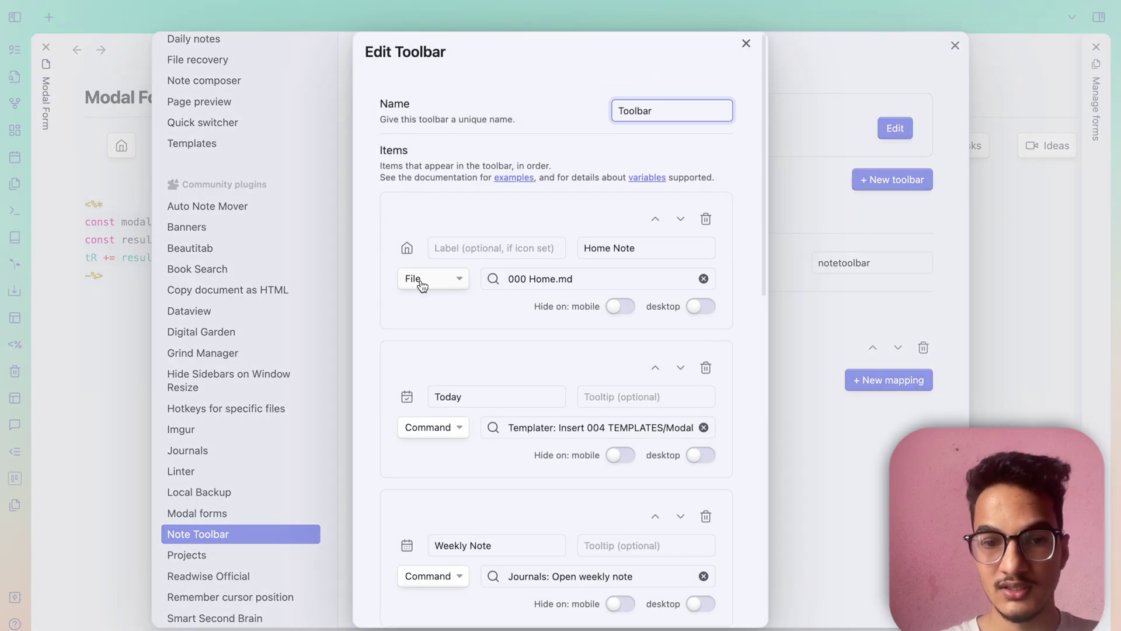
scroll(422, 283, down, 3)
scroll(439, 525, down, 10)
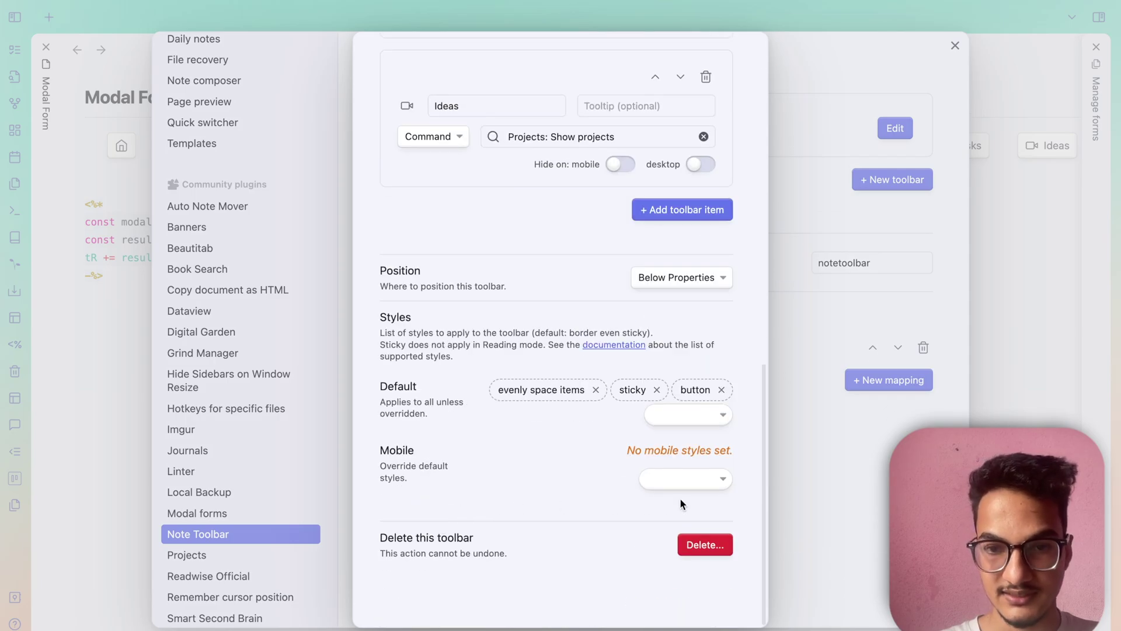
Add a 'Form' toolbar item running the command Templater: Insert 004 TEMPLATES/Modal Form.md
click(701, 209)
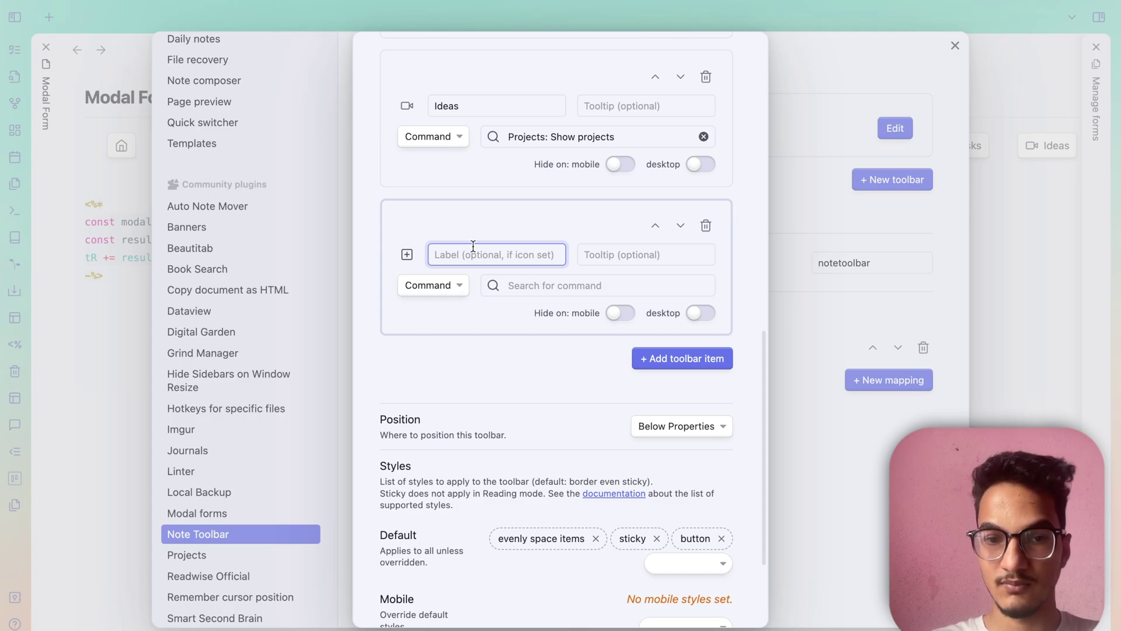
text(Form)
key(Tab)
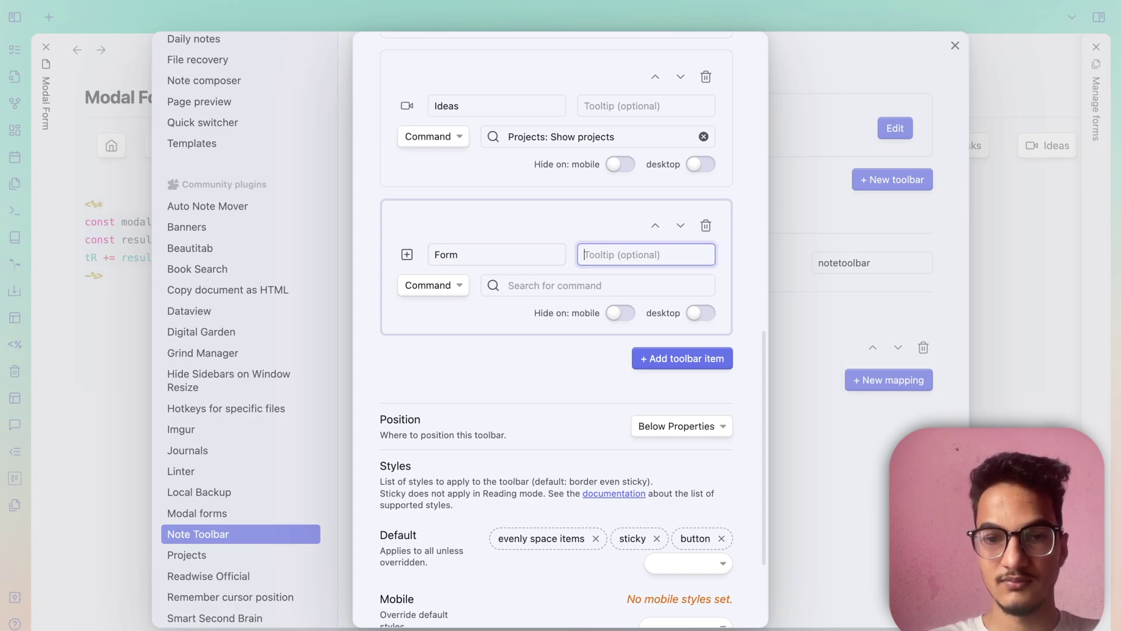
click(419, 290)
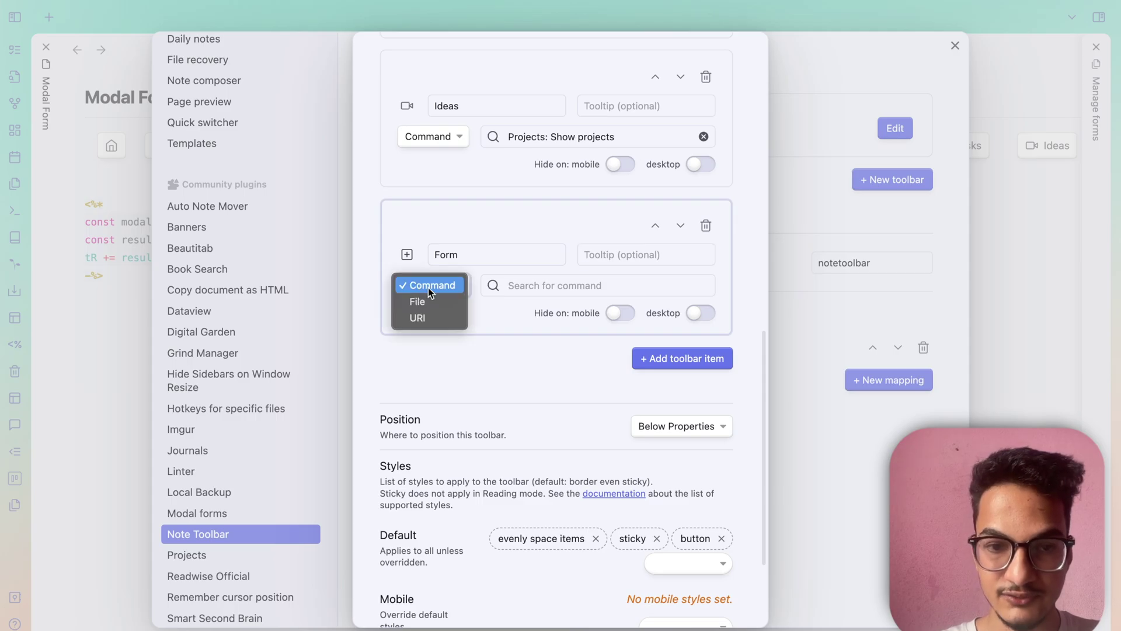
click(429, 287)
click(514, 290)
text(modal)
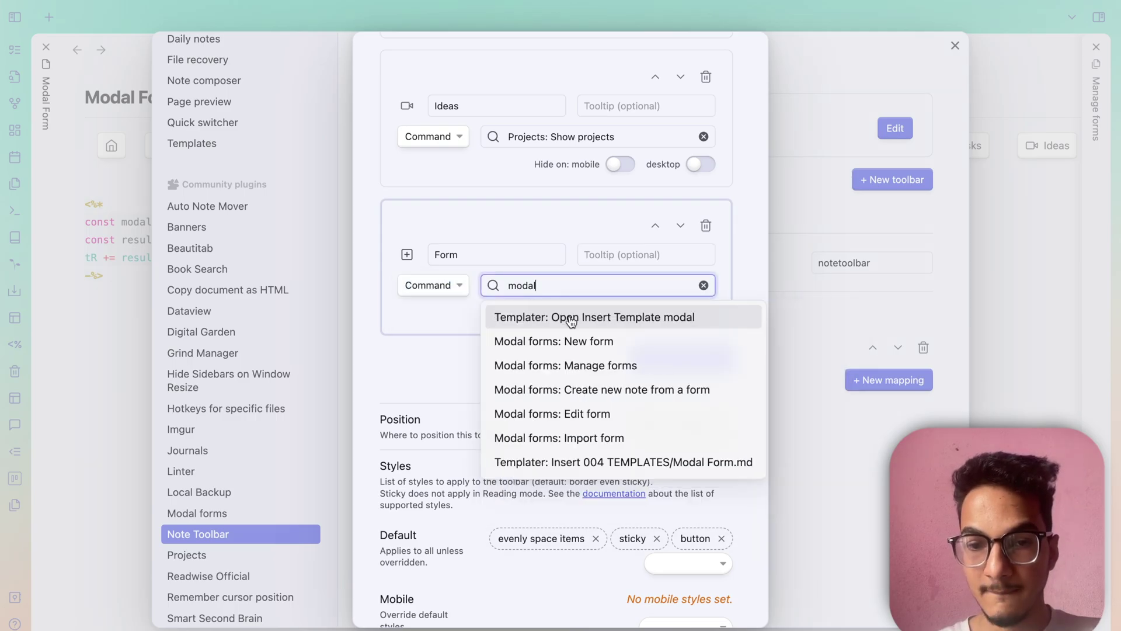
text( form)
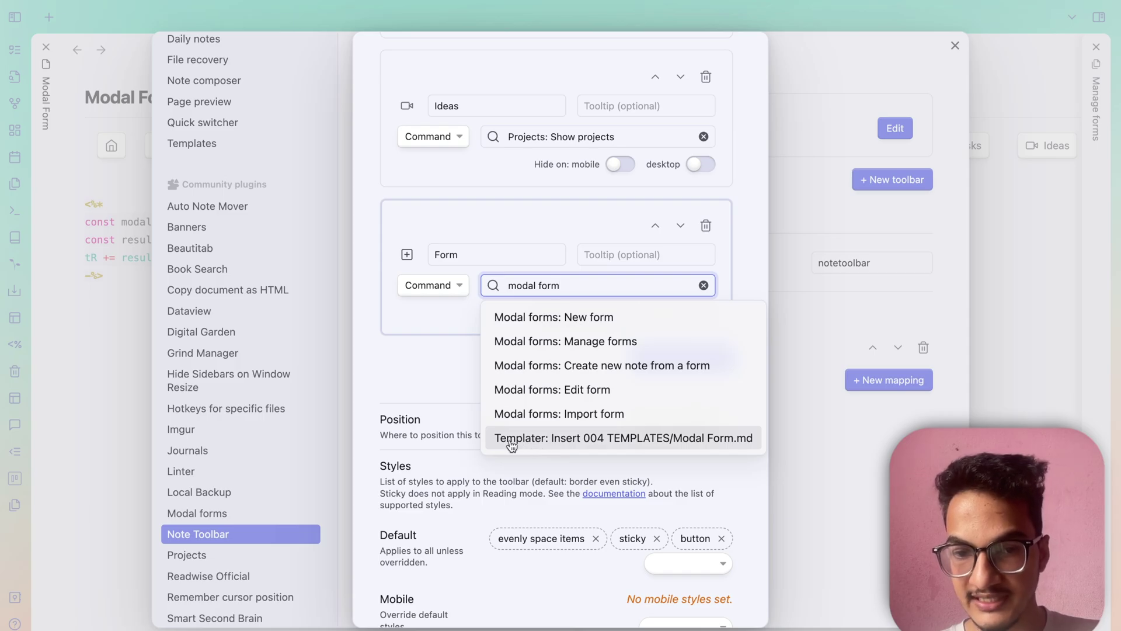
click(664, 441)
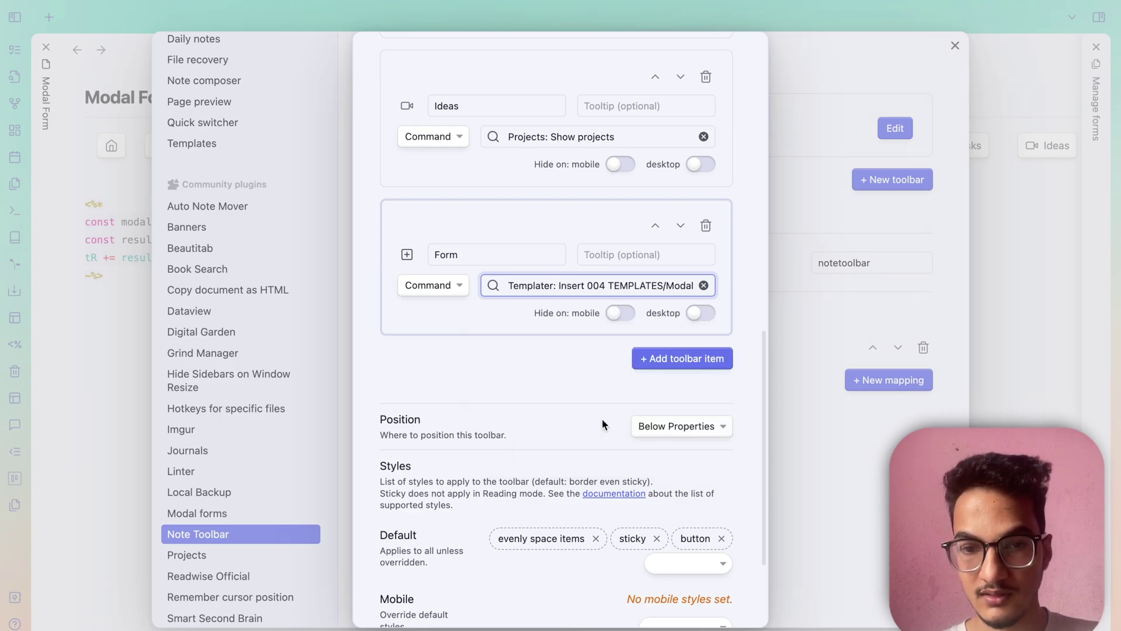
click(531, 393)
scroll(642, 423, down, 3)
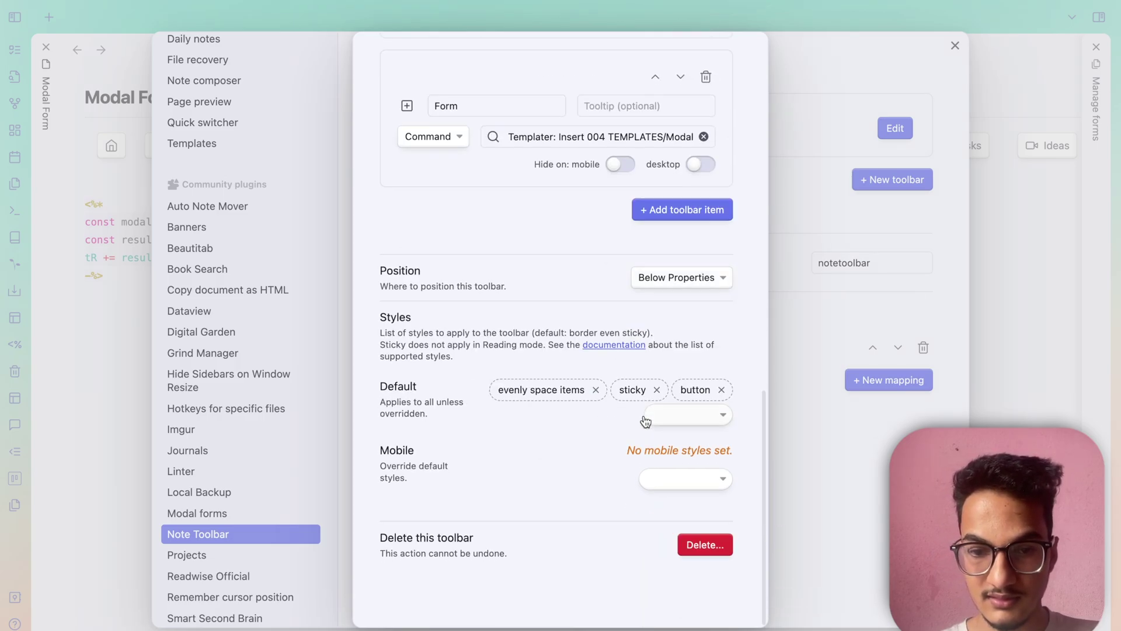
Close settings, test the Note's Form button opening Today's Daily Note form, then close it
click(832, 543)
click(955, 44)
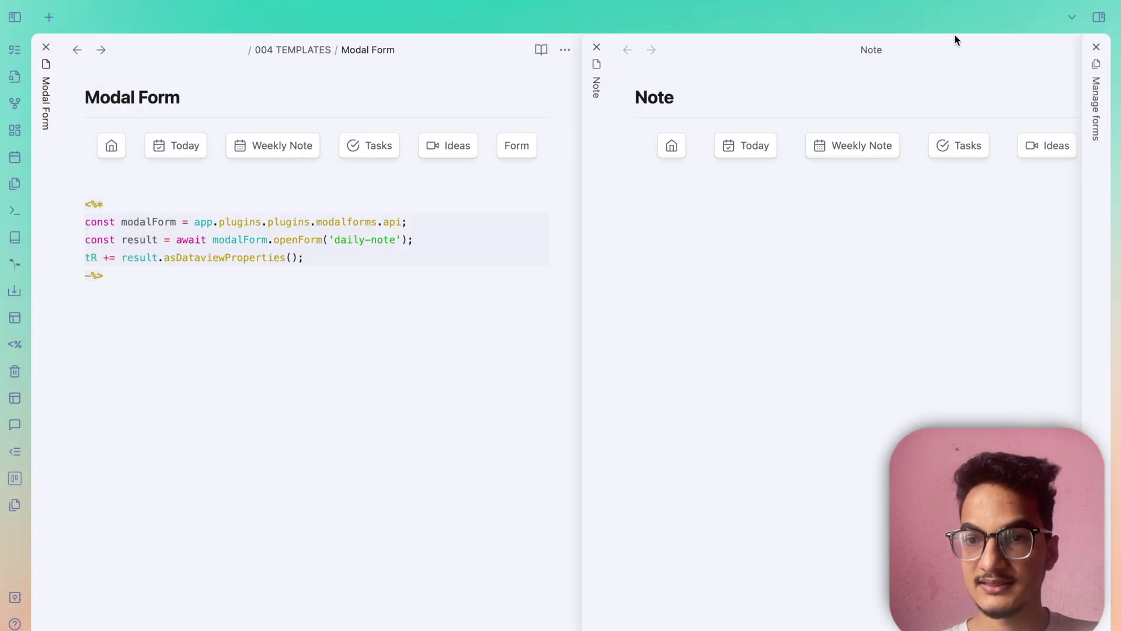
click(833, 247)
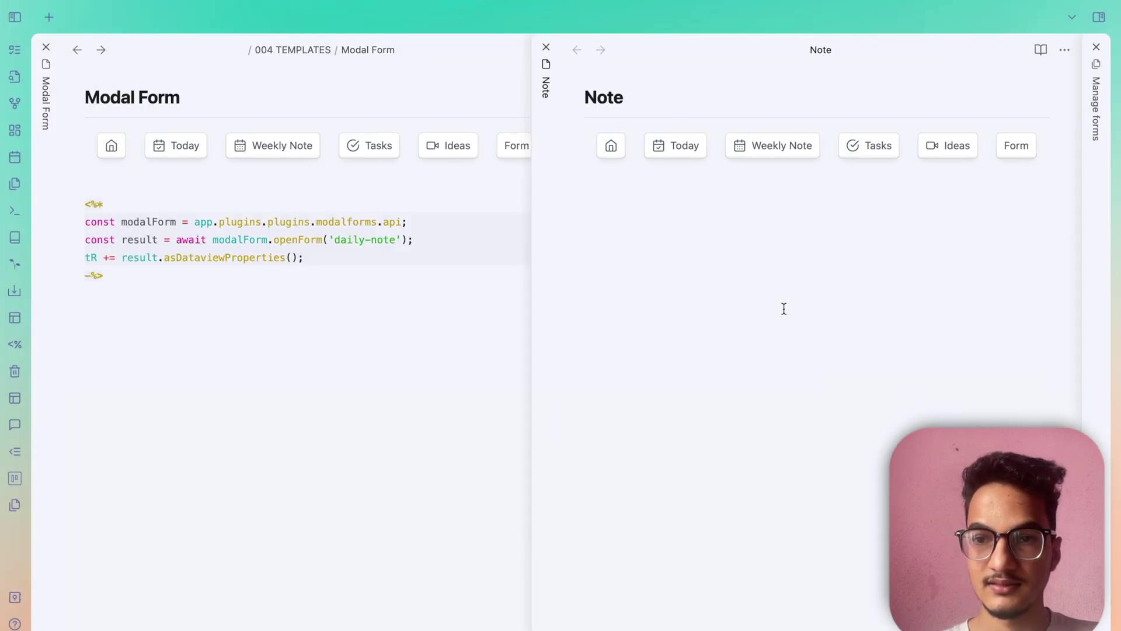
click(1018, 149)
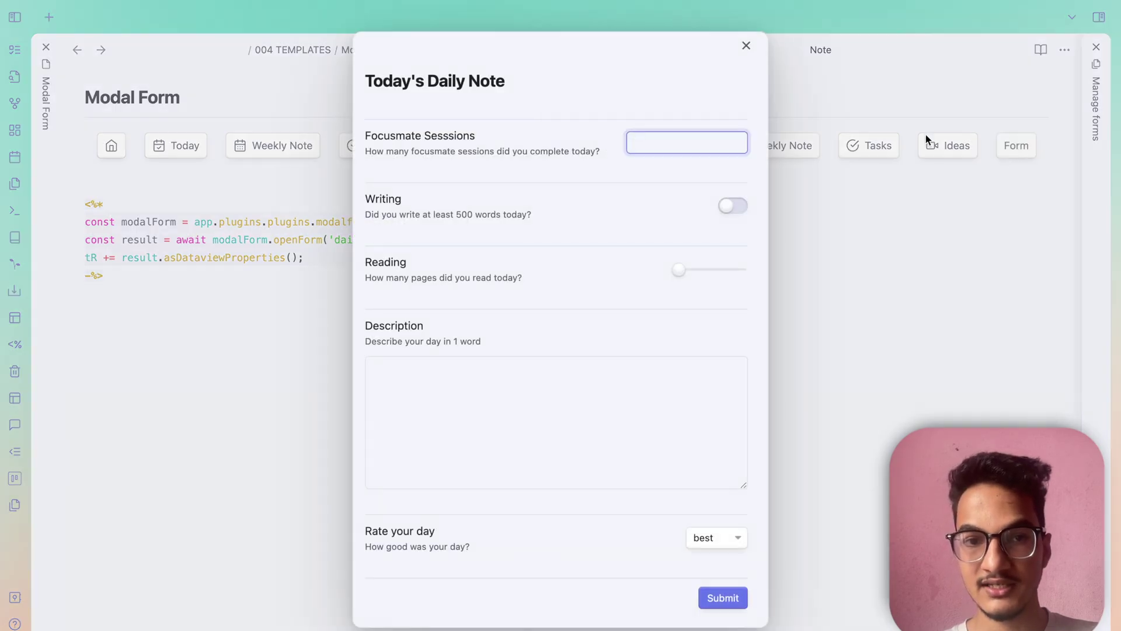
click(746, 46)
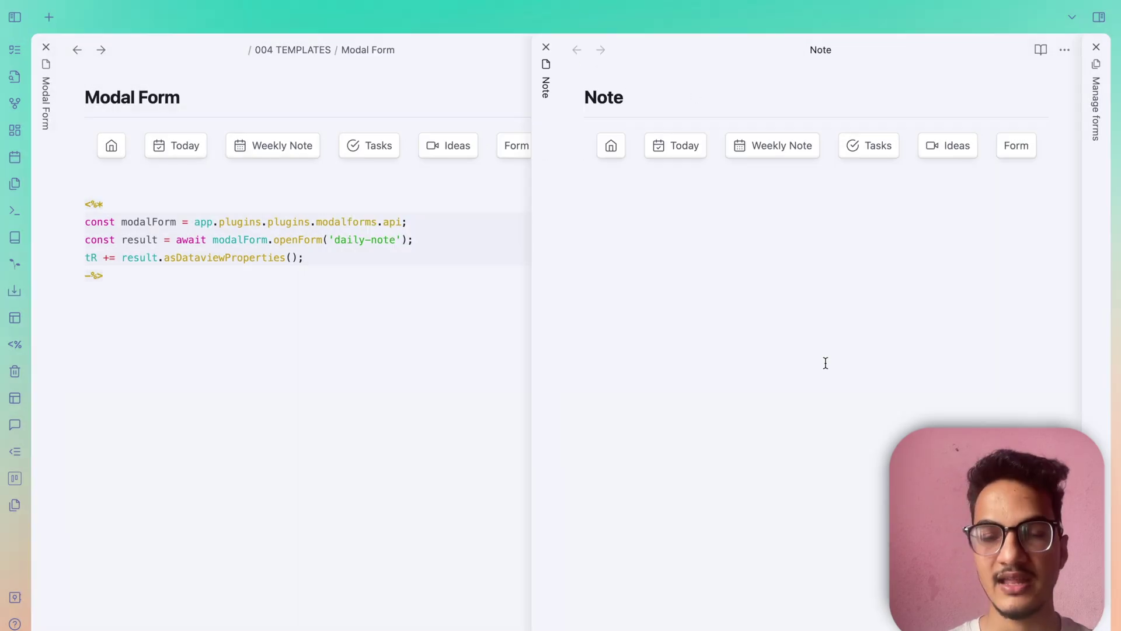